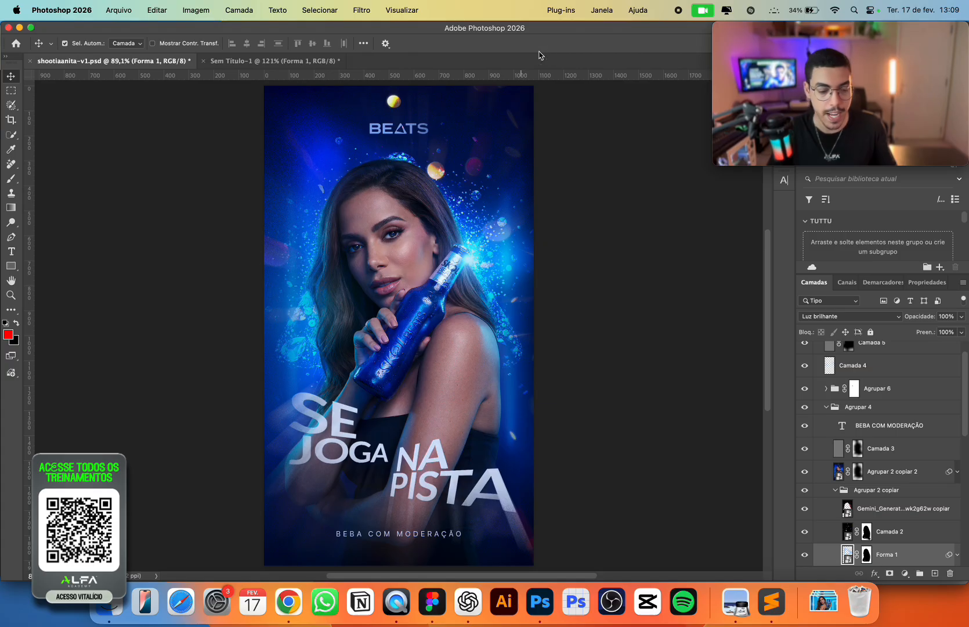
# Start a new document and set it to 1920 × 1080 pixels at 300 pixels per inch.
pyautogui.press('super+n')
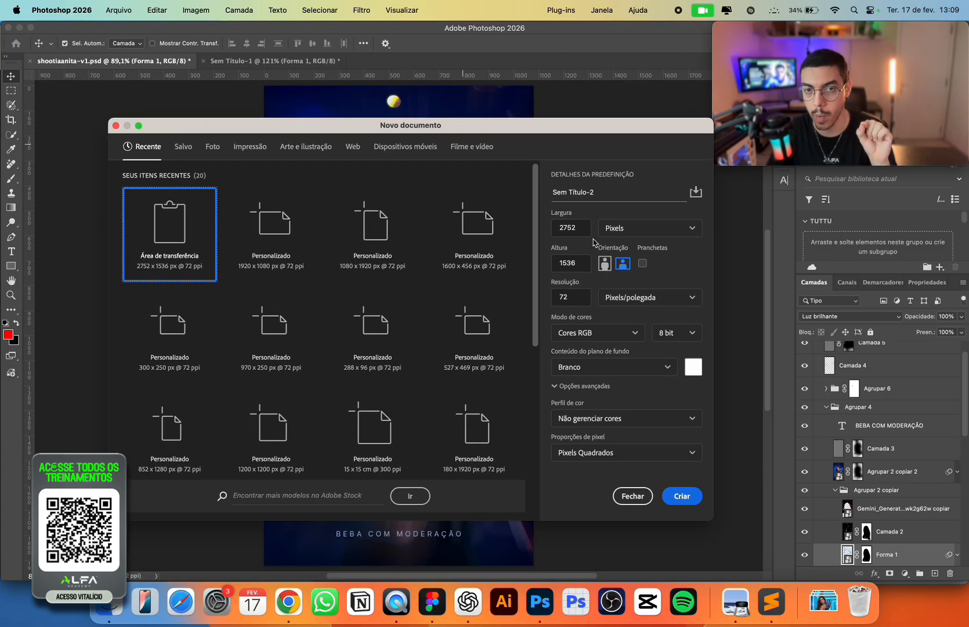
pyautogui.doubleClick(568, 227)
pyautogui.write('1')
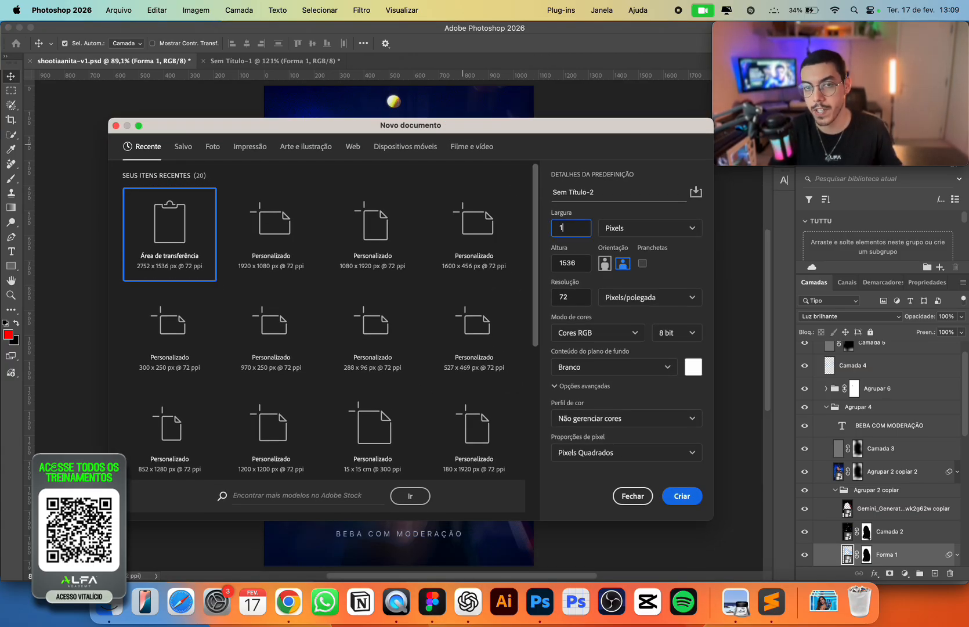
pyautogui.write('920')
pyautogui.press('Tab')
pyautogui.write('1080')
pyautogui.press('Tab')
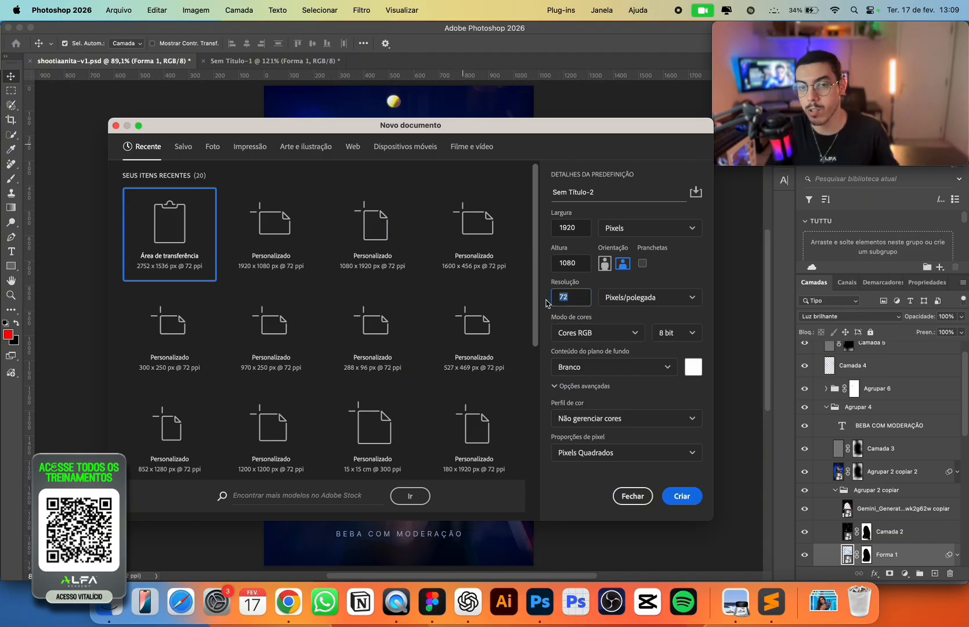
pyautogui.write('300')
# Double the new document's dimensions to 3840 × 2160 pixels.
pyautogui.click(588, 228)
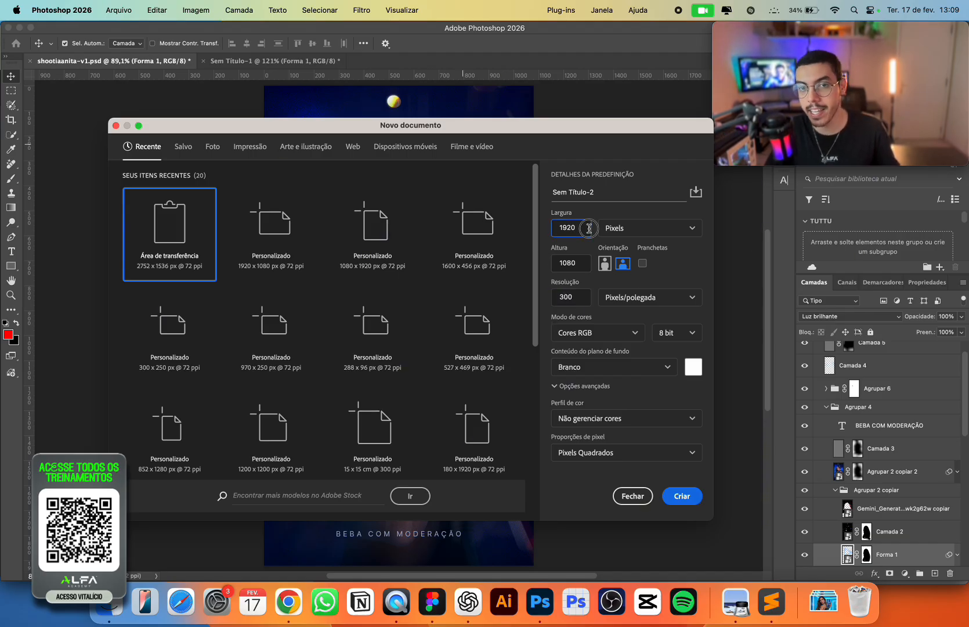
pyautogui.doubleClick(582, 228)
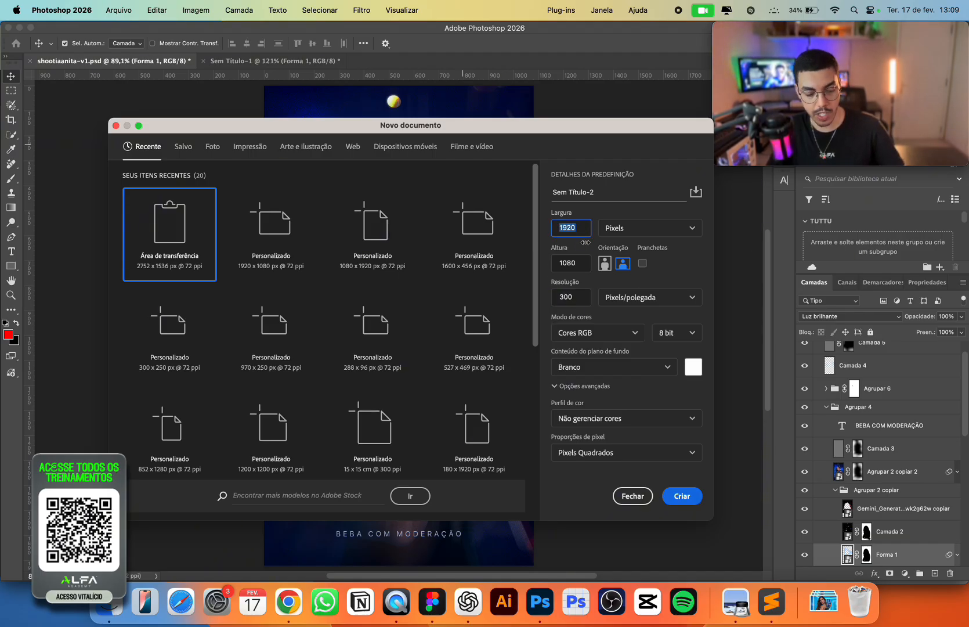
pyautogui.press('Right')
pyautogui.write('*')
pyautogui.press('Tab')
pyautogui.press('Down')
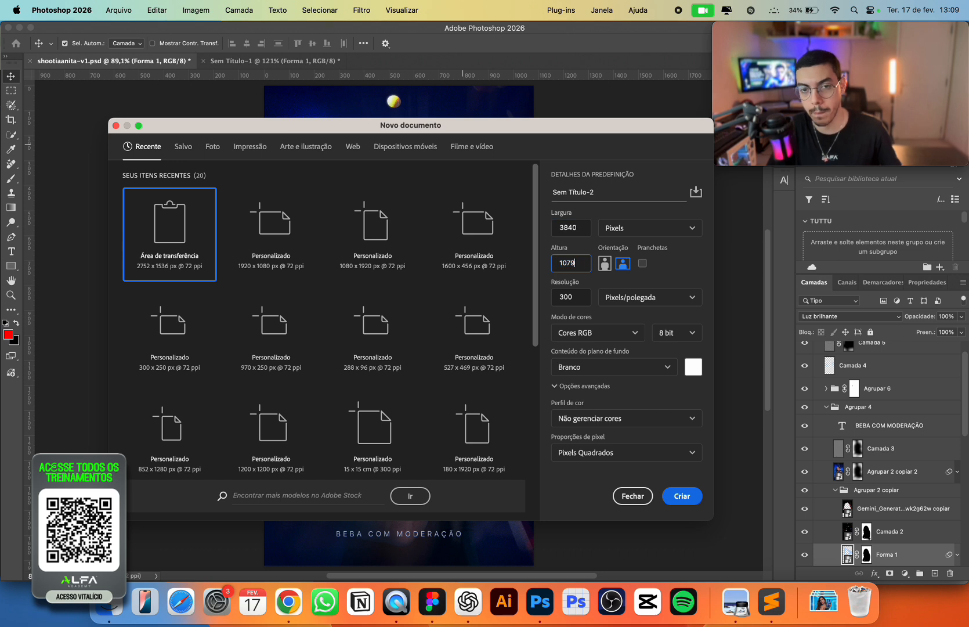
pyautogui.press('BackSpace')
pyautogui.press('BackSpace')
pyautogui.press('BackSpace')
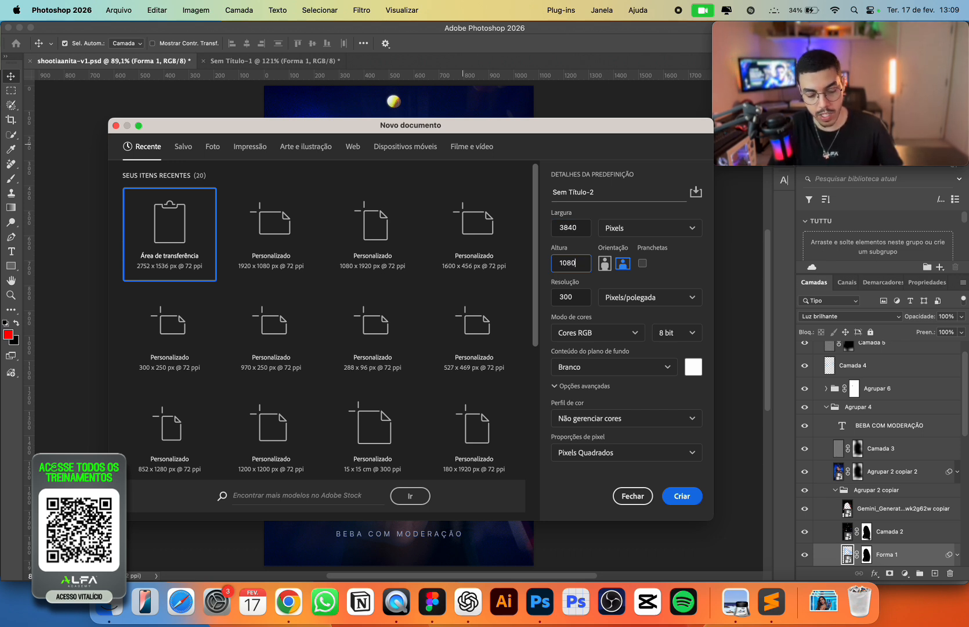
pyautogui.write('080*2')
pyautogui.press('Tab')
pyautogui.click(566, 299)
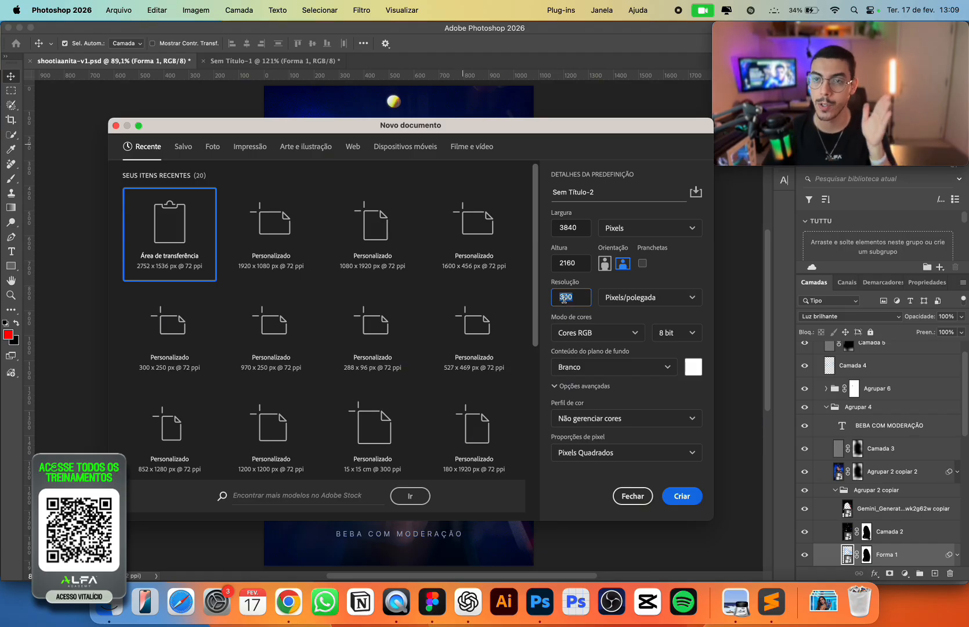
pyautogui.click(566, 266)
pyautogui.click(575, 230)
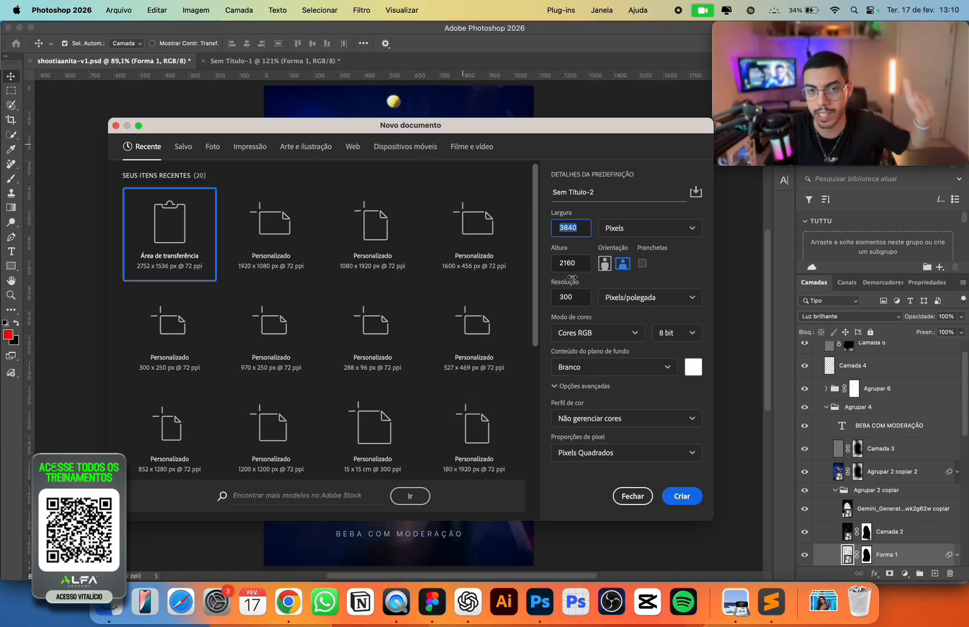
# Set the new document's resolution to 72 pixels per inch.
pyautogui.moveTo(585, 132); pyautogui.dragTo(552, 141)
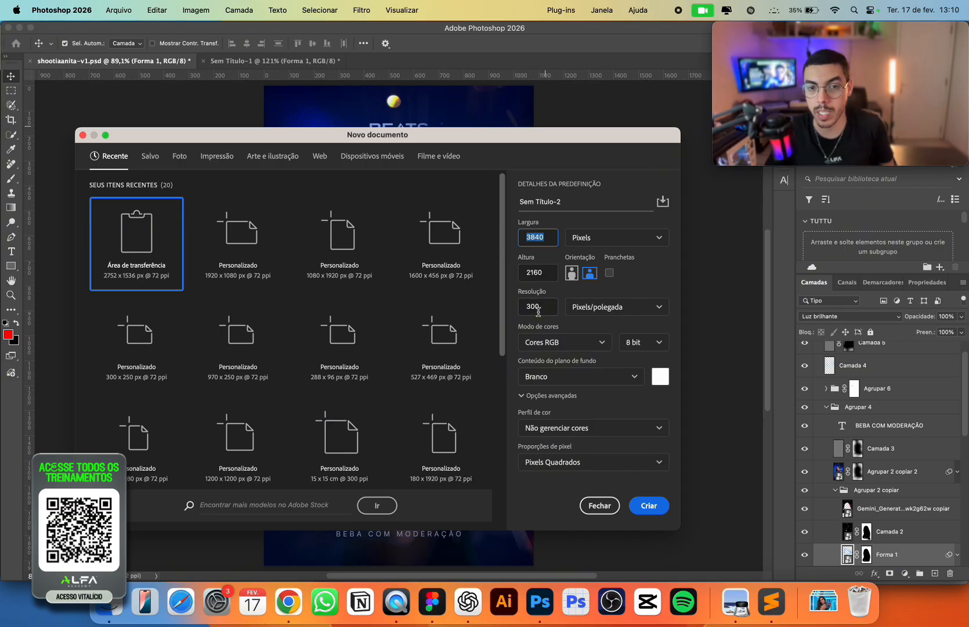
pyautogui.click(515, 296)
pyautogui.moveTo(540, 303); pyautogui.dragTo(510, 309)
pyautogui.write('72')
pyautogui.press('Tab')
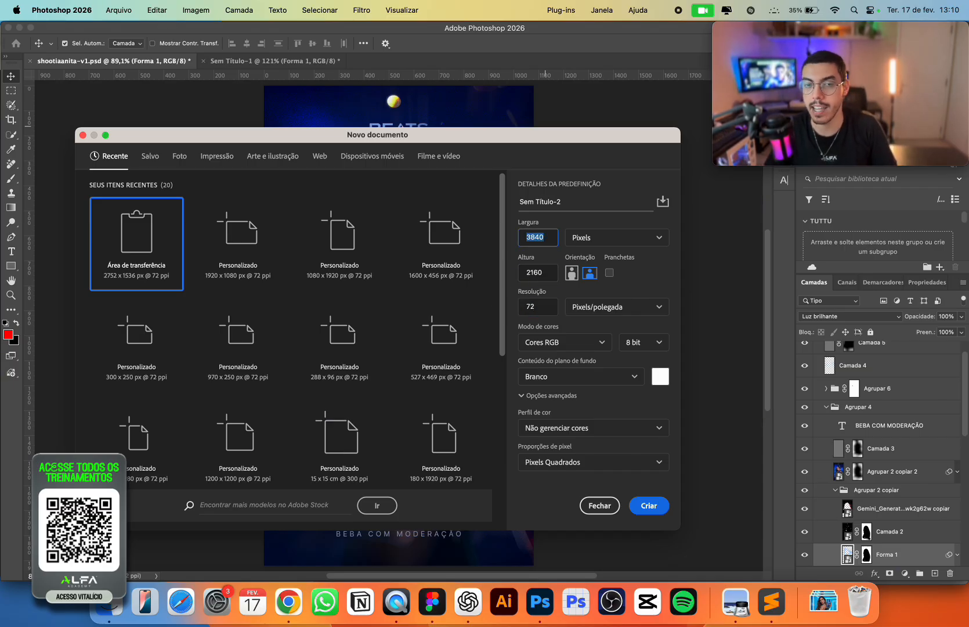
pyautogui.press('Tab')
pyautogui.press('Tab')
pyautogui.hotkey('shift', 'Tab')
pyautogui.hotkey('shift', 'Tab')
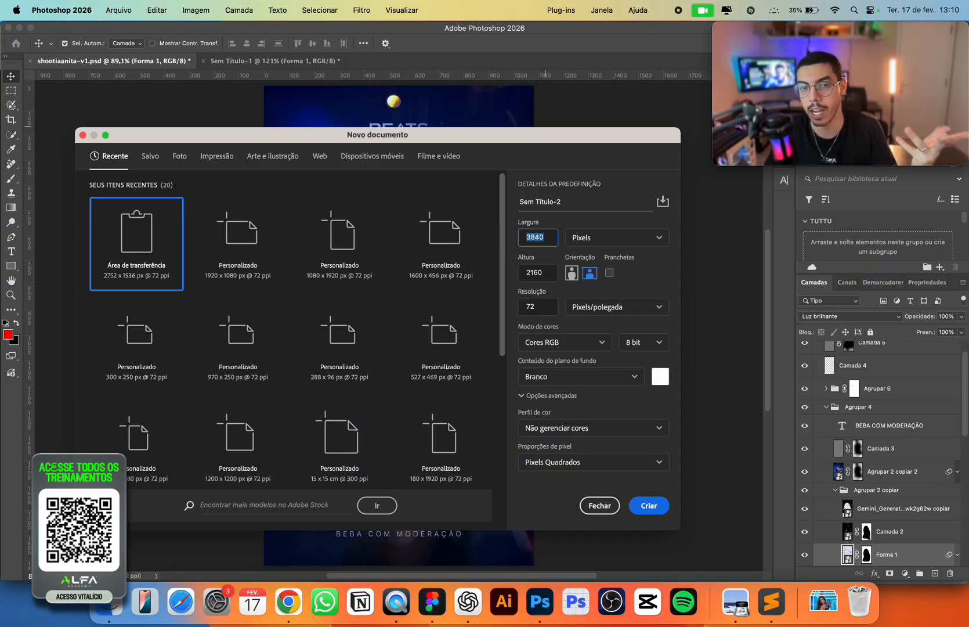
# Assign the sRGB IEC61966-2.1 colour profile to the new document and create it.
pyautogui.click(592, 428)
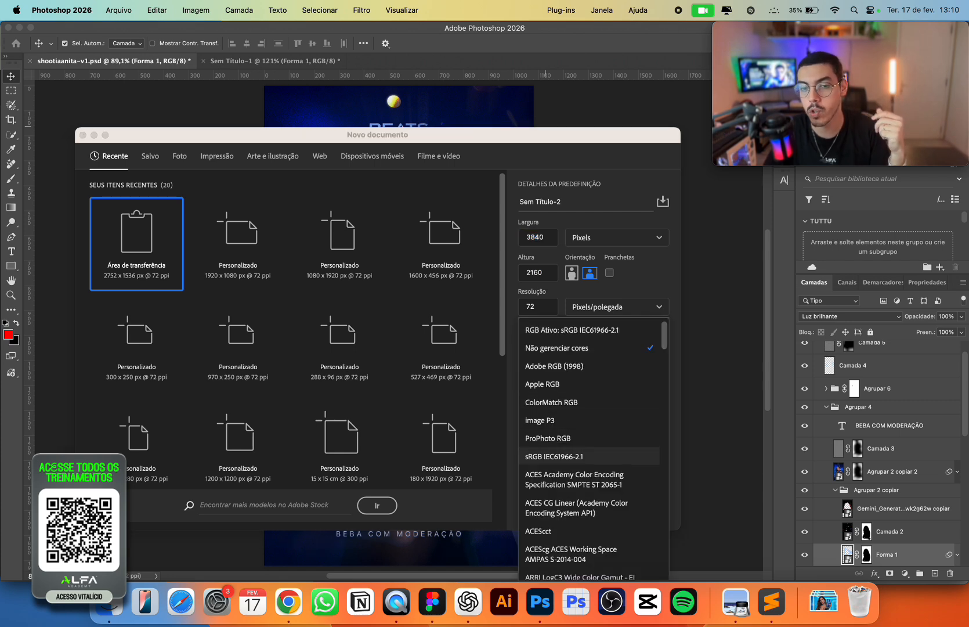
pyautogui.click(589, 457)
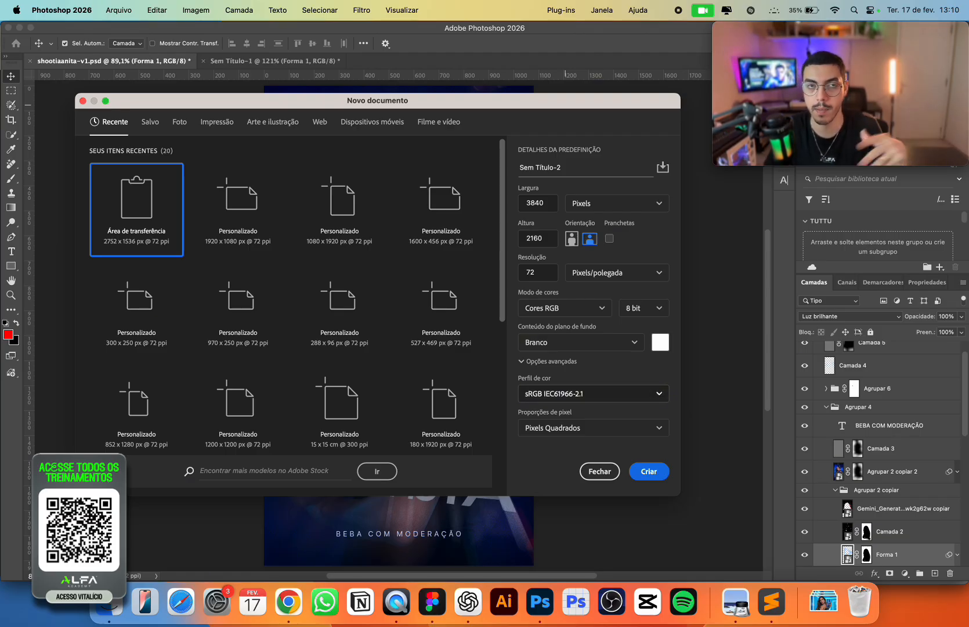
pyautogui.click(590, 393)
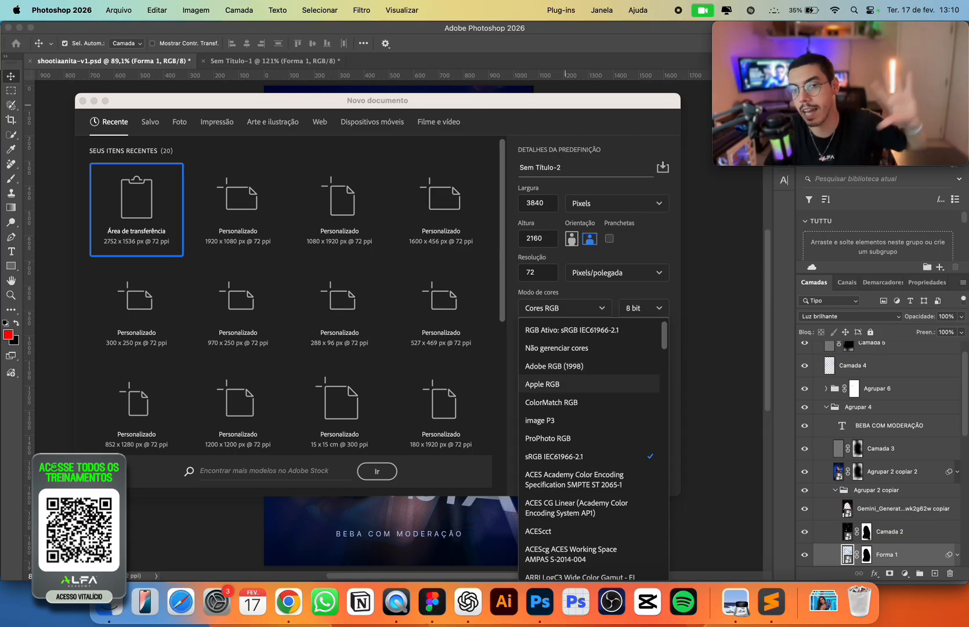
pyautogui.click(572, 307)
pyautogui.click(589, 393)
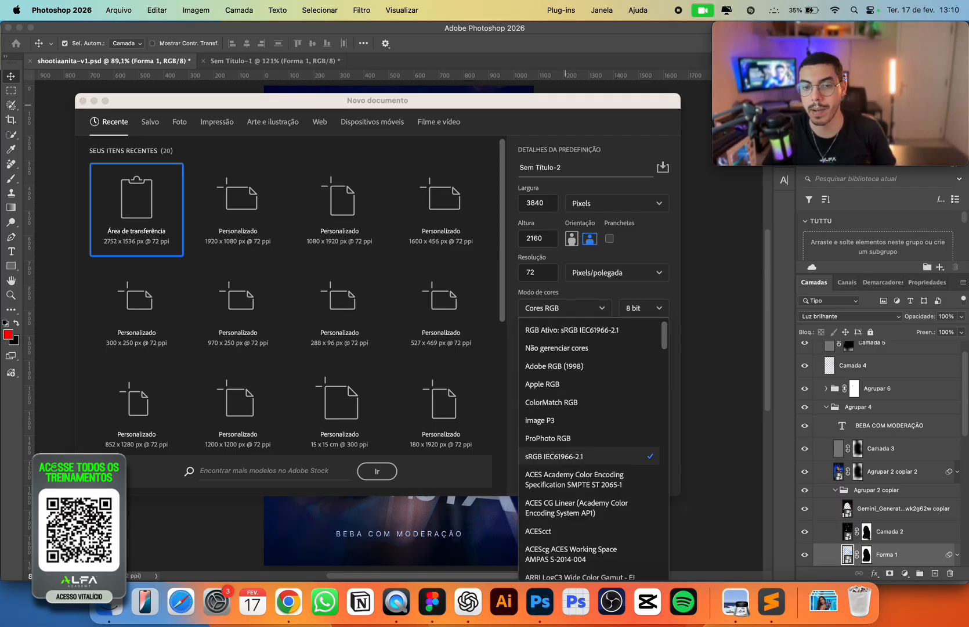
pyautogui.click(589, 393)
pyautogui.click(649, 471)
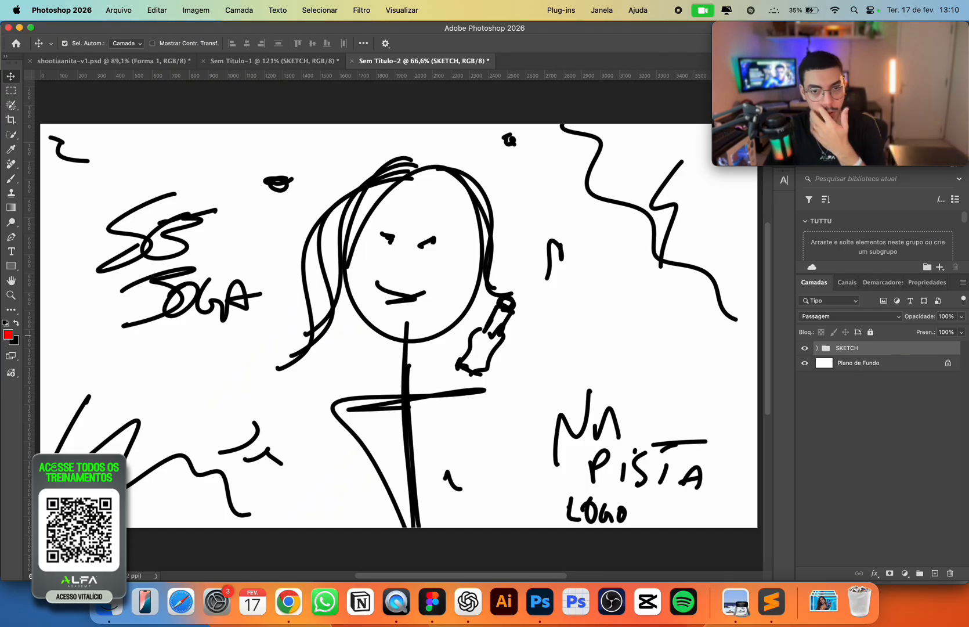
# Place the ANITA4K image and scale it down around its centre to about 70% of the canvas width, leaving white margins.
pyautogui.moveTo(87, 567)
pyautogui.mouseDown()
pyautogui.moveTo(316, 380)
pyautogui.moveTo(377, 352)
pyautogui.mouseUp()
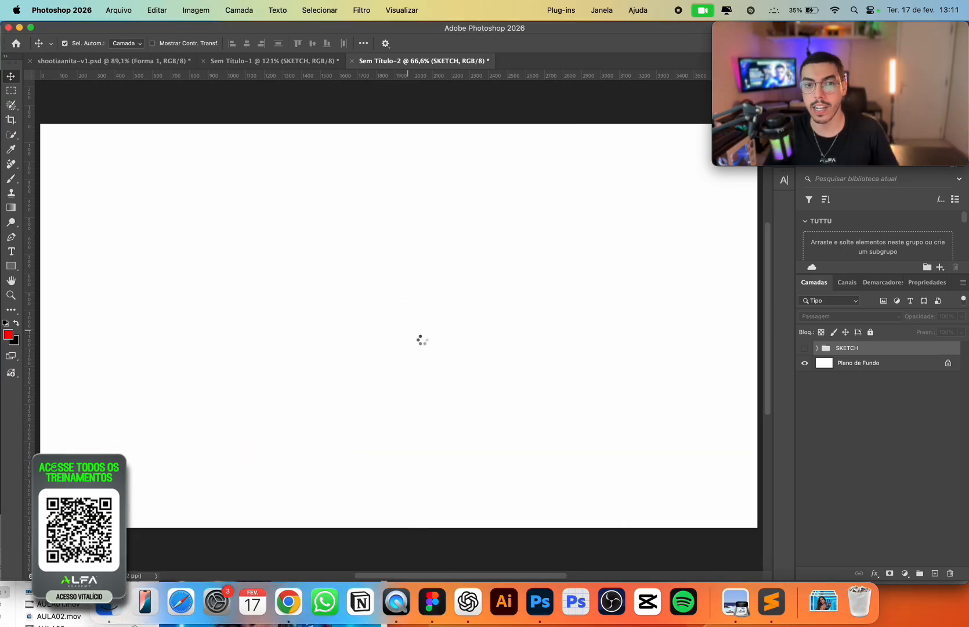
pyautogui.press('Return')
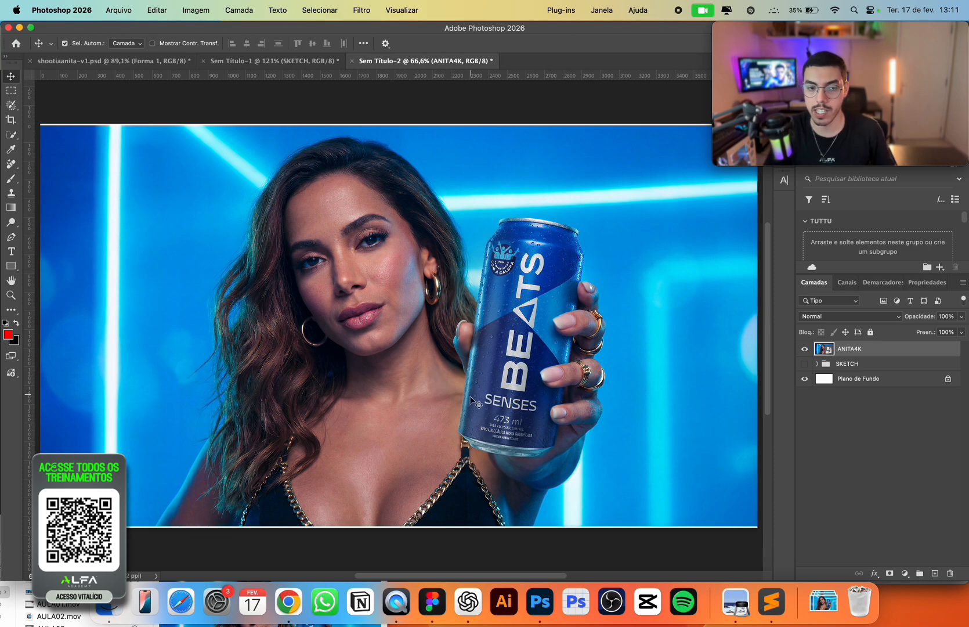
pyautogui.moveTo(574, 356); pyautogui.dragTo(549, 355)
pyautogui.moveTo(649, 296); pyautogui.dragTo(586, 310)
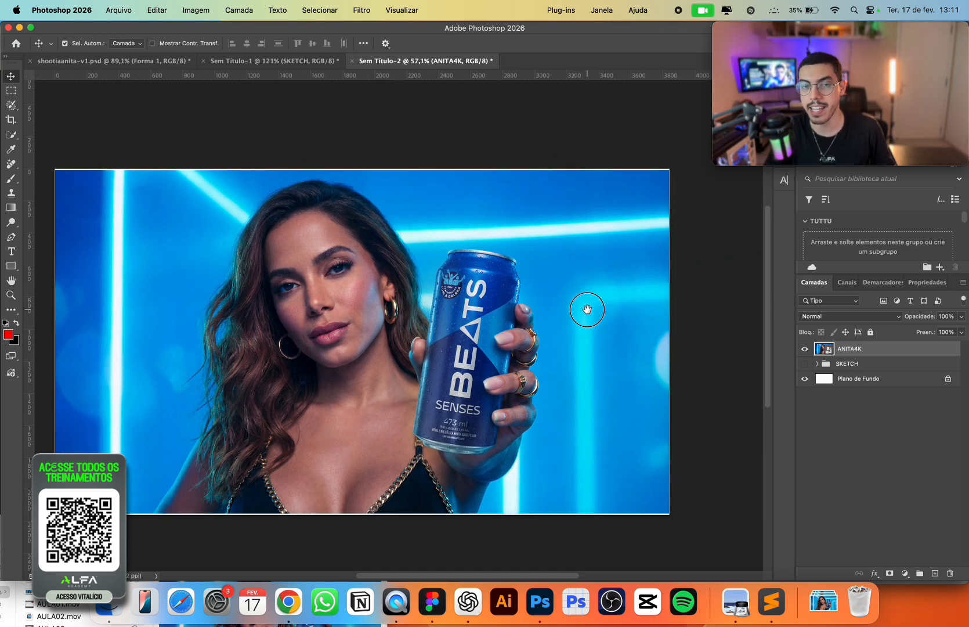
pyautogui.press('super+t')
pyautogui.moveTo(670, 173); pyautogui.dragTo(547, 176)
pyautogui.press('Return')
pyautogui.press('super+0')
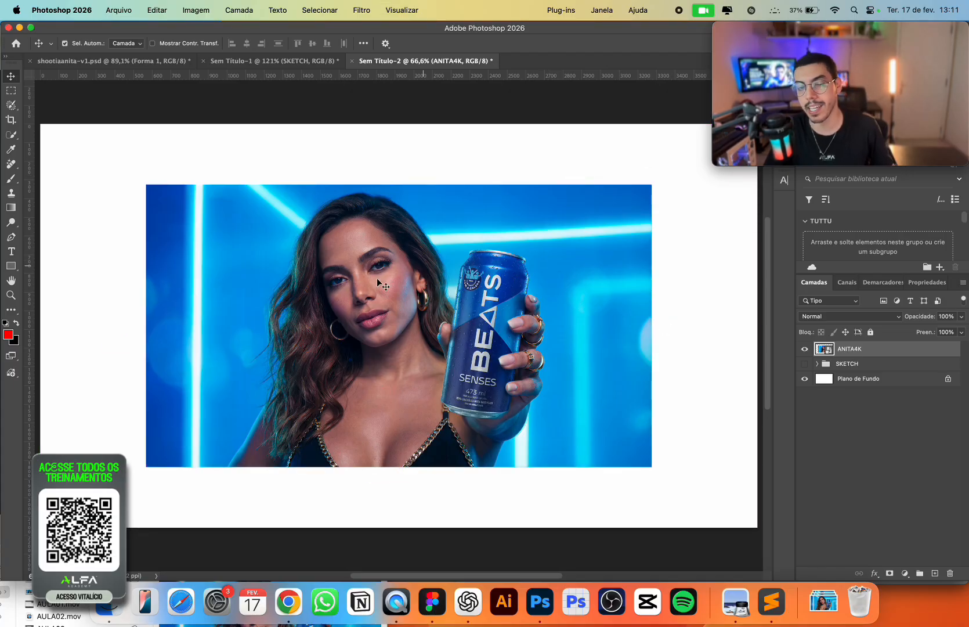
# Select the full-width strip above the photo, slightly overlapping it, and run Generative Fill with Firefly Image 3 and an empty prompt.
pyautogui.click(12, 90)
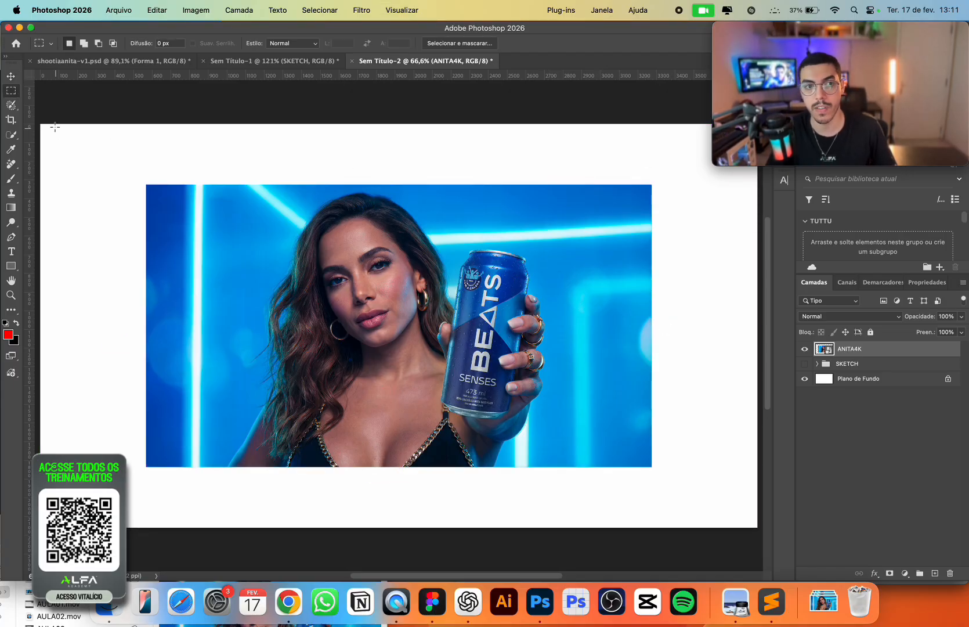
pyautogui.moveTo(55, 127); pyautogui.dragTo(741, 189)
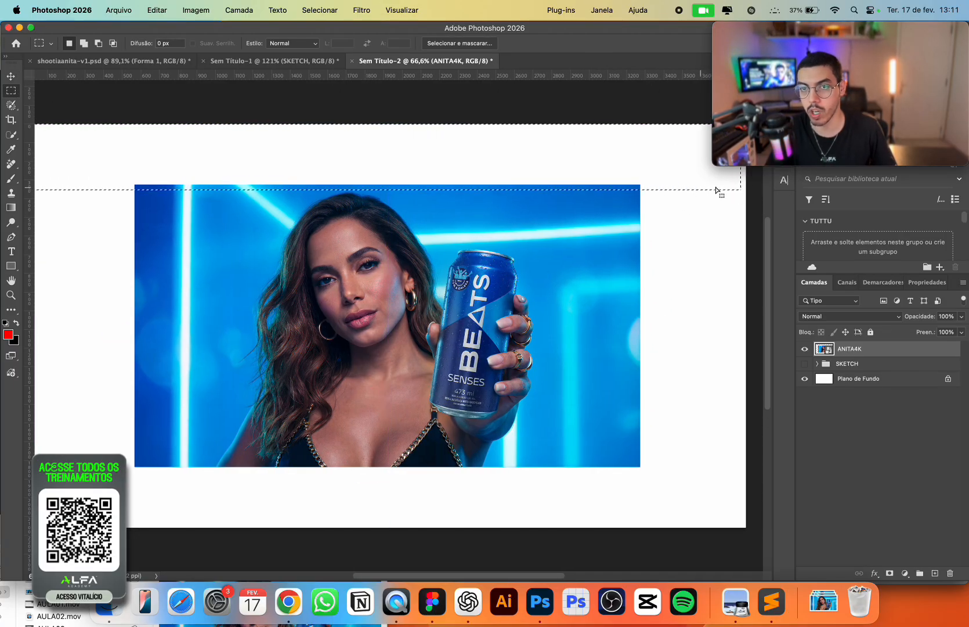
pyautogui.press('super+minus')
pyautogui.press('super+d')
pyautogui.moveTo(104, 177); pyautogui.dragTo(709, 222)
pyautogui.rightClick(524, 203)
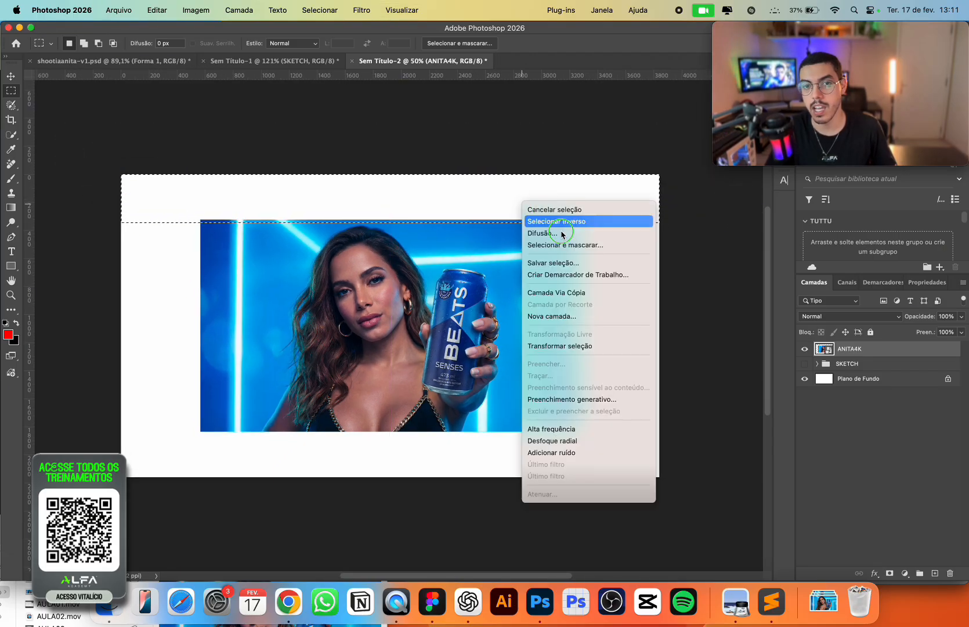
pyautogui.click(594, 409)
pyautogui.click(342, 188)
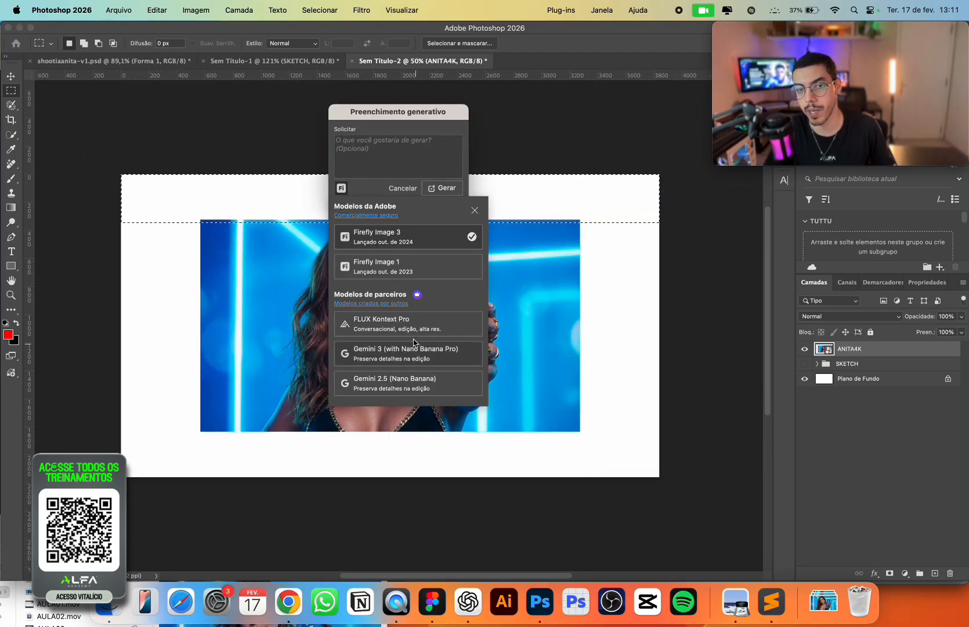
pyautogui.click(443, 187)
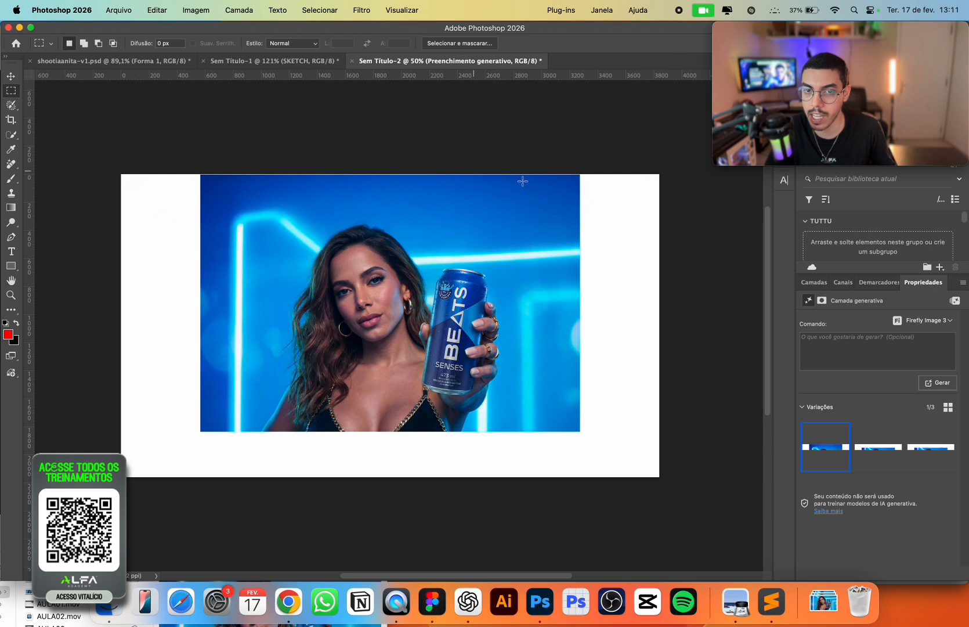
# Select the full-height blank strip right of the photo, slightly overlapping it, and run Generative Fill without a prompt.
pyautogui.moveTo(566, 168); pyautogui.dragTo(712, 489)
pyautogui.rightClick(604, 276)
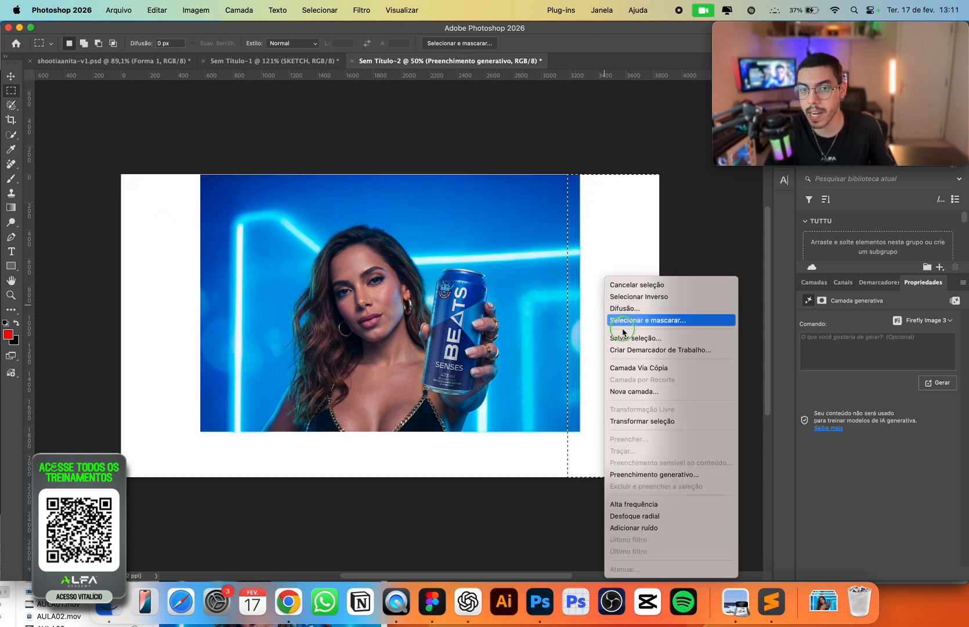
pyautogui.click(668, 473)
pyautogui.press('Return')
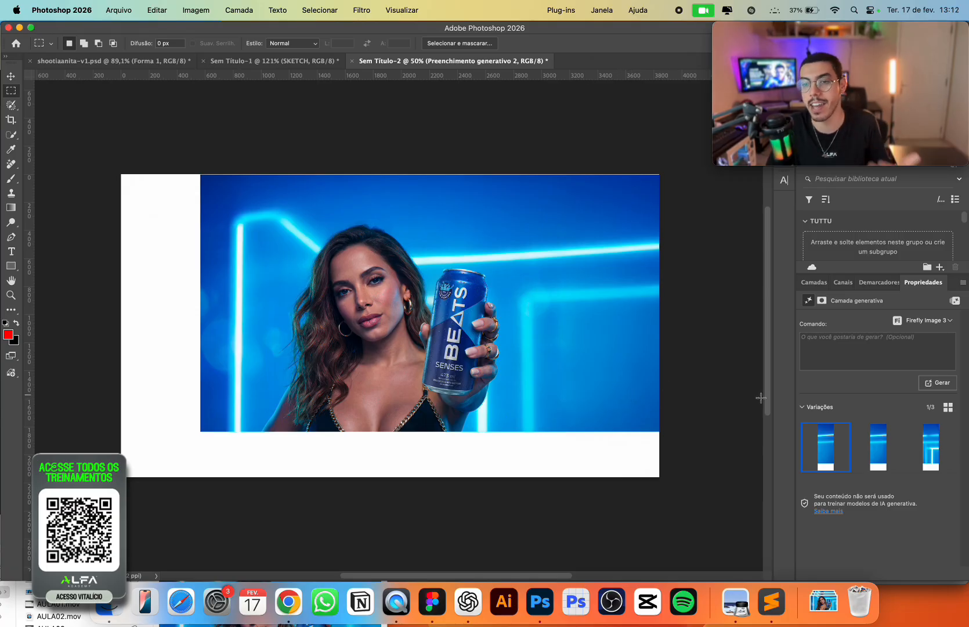
# Extend the picture across the blank bottom strip with a promptless Generative Fill and choose the third variation.
pyautogui.moveTo(95, 427); pyautogui.dragTo(649, 467)
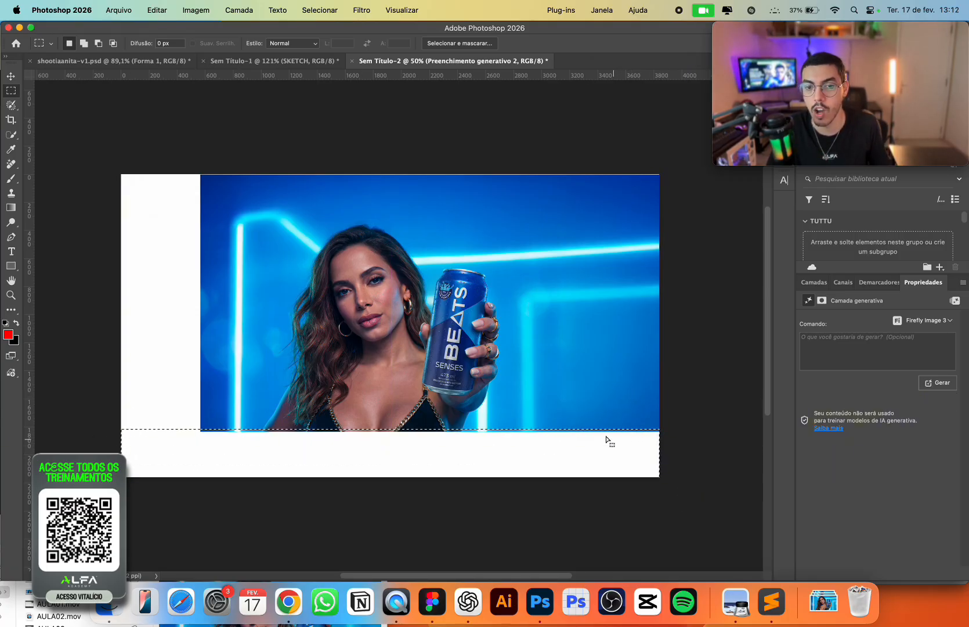
pyautogui.rightClick(609, 442)
pyautogui.click(643, 475)
pyautogui.press('Return')
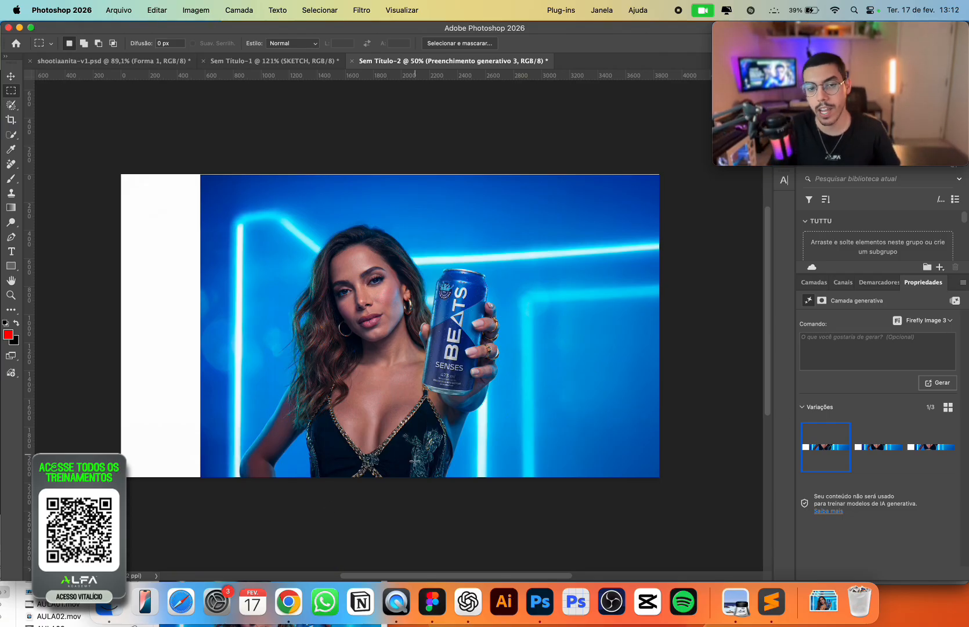
pyautogui.click(877, 458)
pyautogui.click(917, 463)
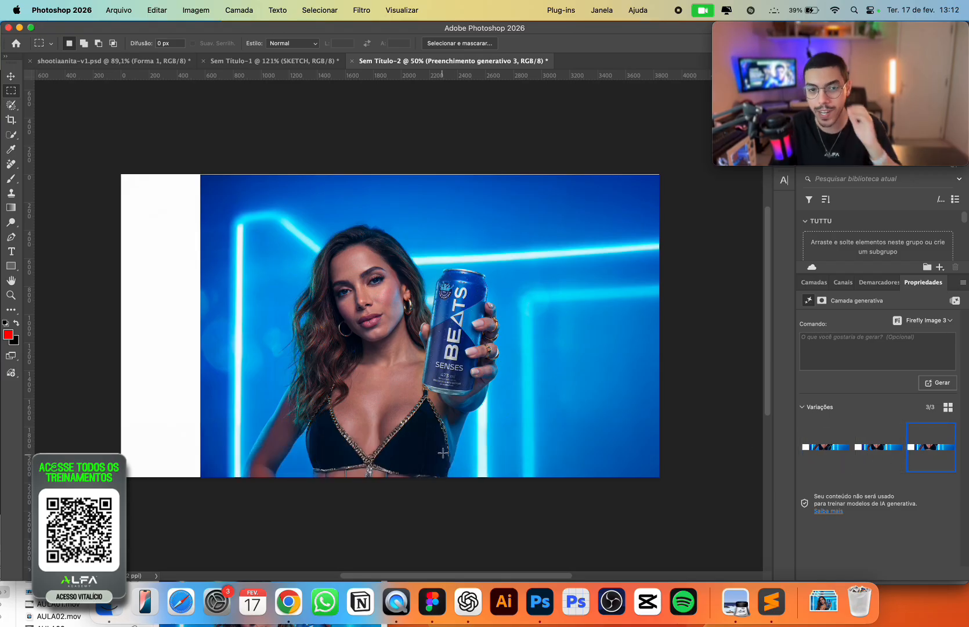
# Fill the blank left strip, about 654 px wide, using Generative Fill without a prompt, compare the variations and keep the first.
pyautogui.moveTo(116, 170)
pyautogui.mouseDown()
pyautogui.moveTo(238, 384)
pyautogui.moveTo(211, 489)
pyautogui.mouseUp()
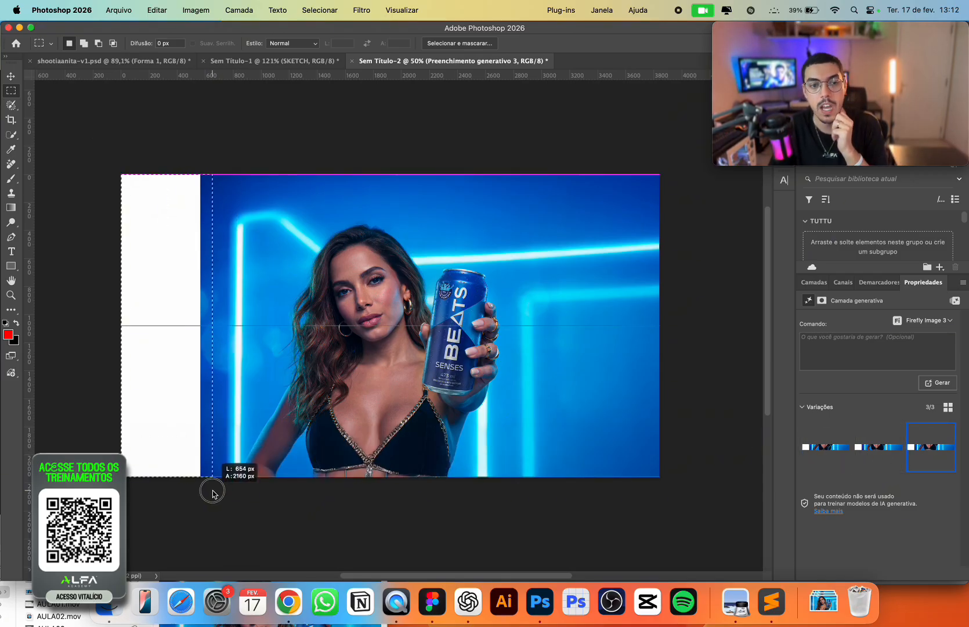
pyautogui.rightClick(174, 277)
pyautogui.click(224, 477)
pyautogui.press('Return')
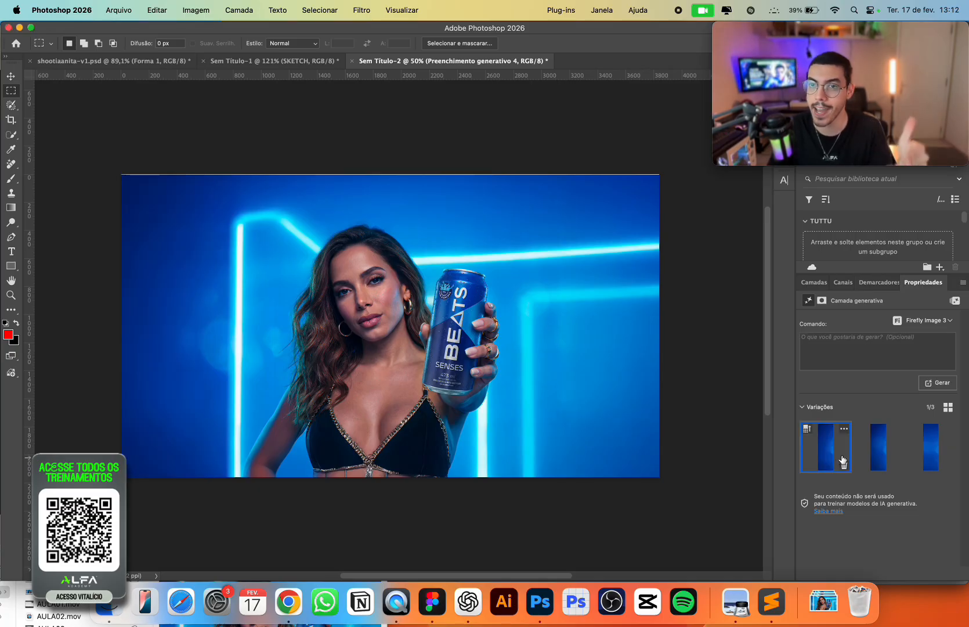
pyautogui.click(892, 443)
pyautogui.click(930, 445)
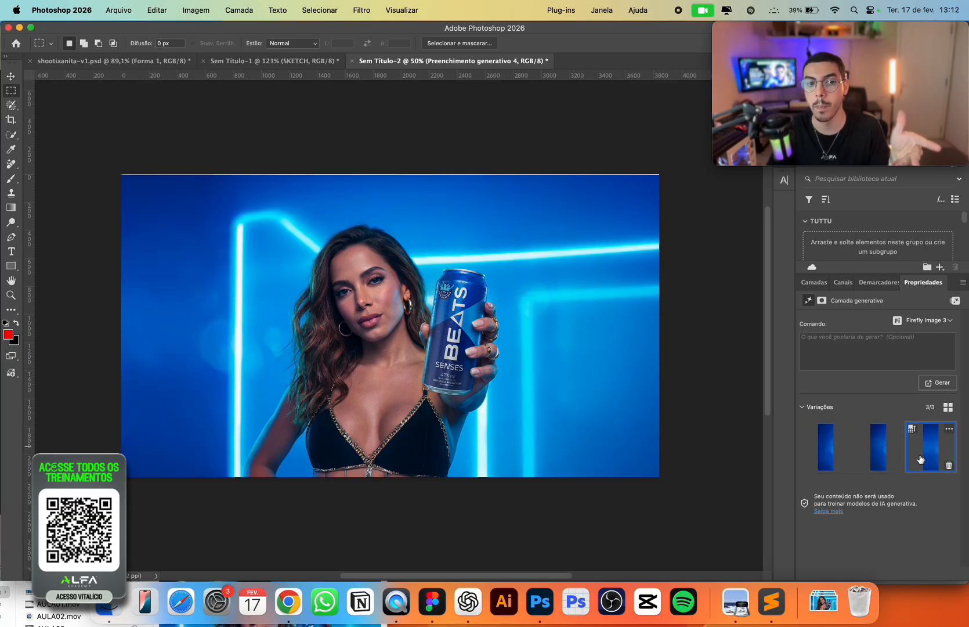
pyautogui.click(872, 453)
pyautogui.click(830, 455)
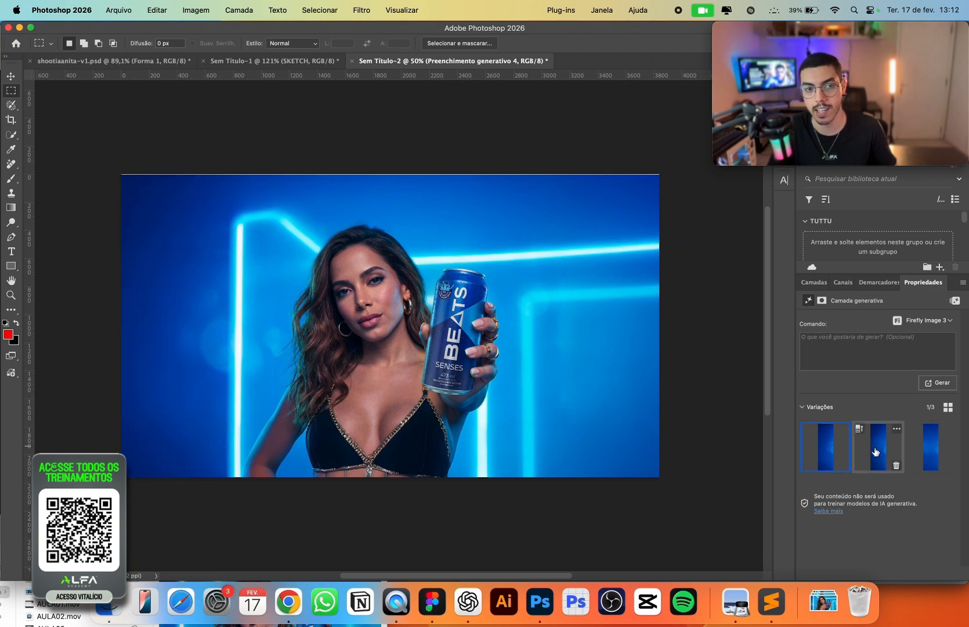
# Compare the variations of the left background extension and enhance the detail of the first one.
pyautogui.click(874, 453)
pyautogui.click(813, 456)
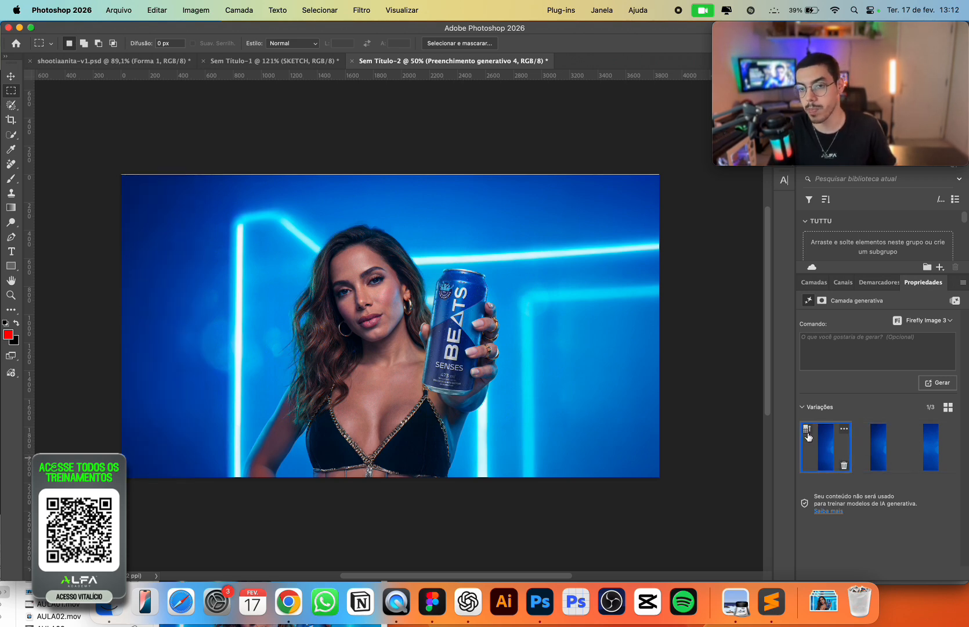
pyautogui.press('z')
pyautogui.moveTo(160, 297); pyautogui.dragTo(233, 400)
pyautogui.press('m')
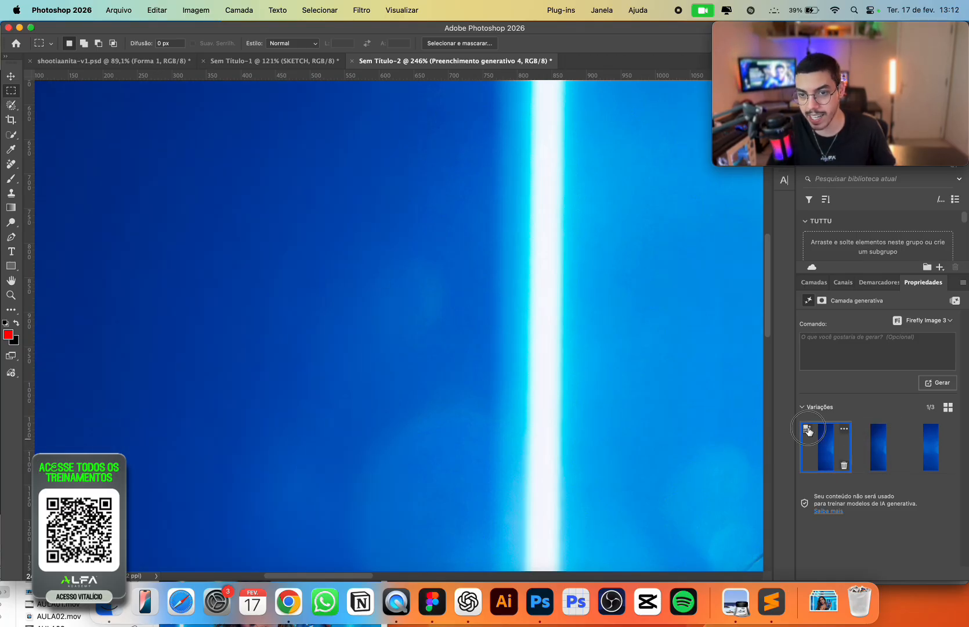
pyautogui.click(809, 431)
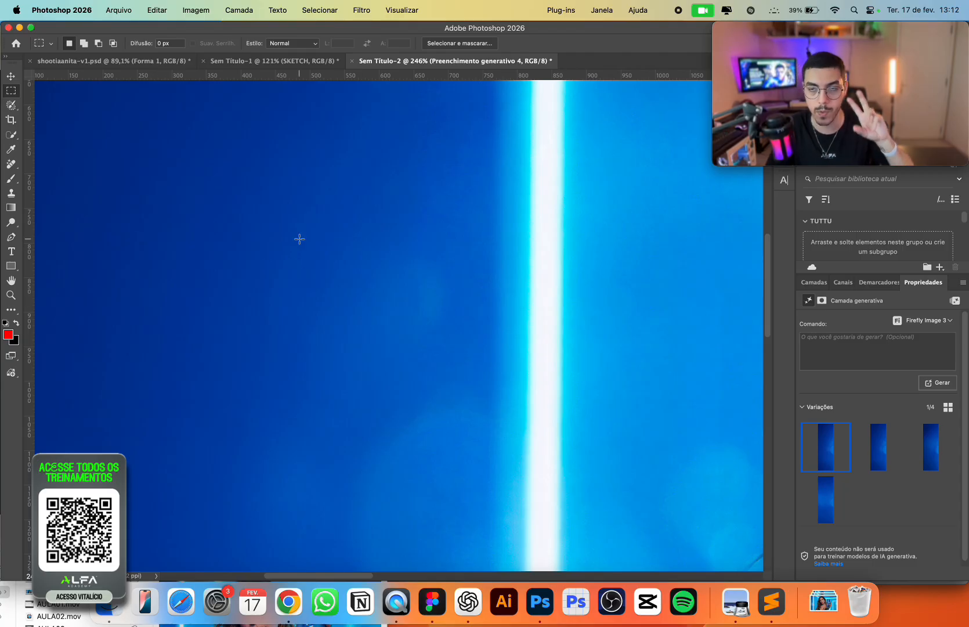
pyautogui.press('super+0')
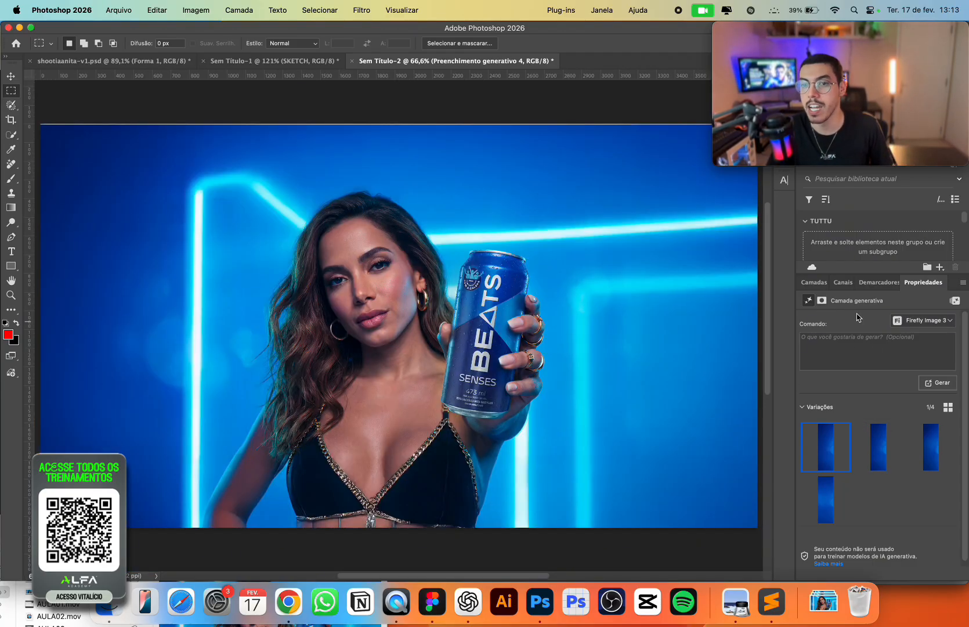
# Combine the four generative fill layers and ANITA4K into one layer and name it ANITA-4K-OVER.
pyautogui.press('v')
pyautogui.moveTo(654, 395); pyautogui.dragTo(643, 390)
pyautogui.press('F7')
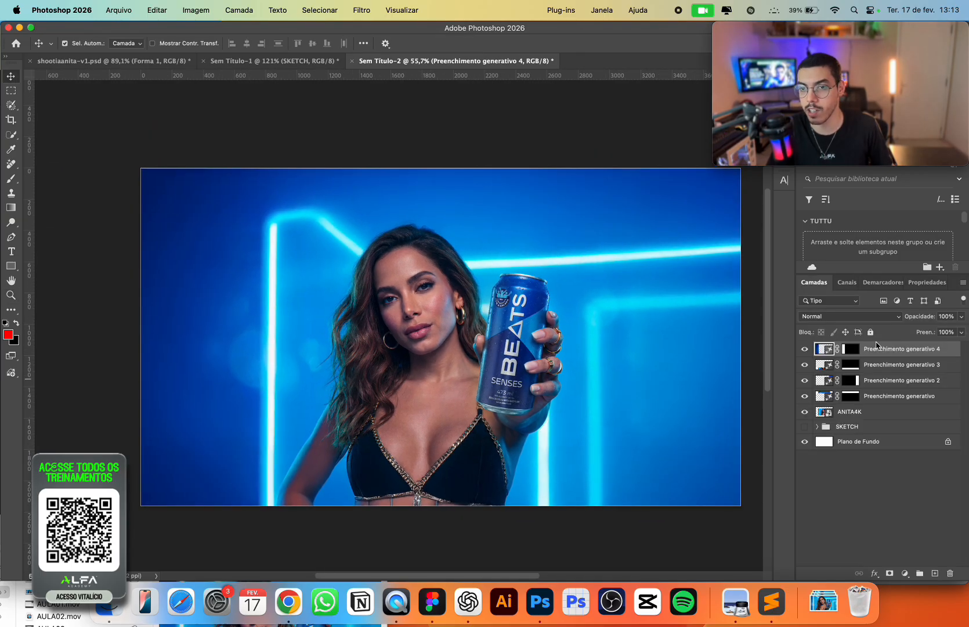
pyautogui.keyDown('shift'); pyautogui.click(868, 416); pyautogui.keyUp('shift')
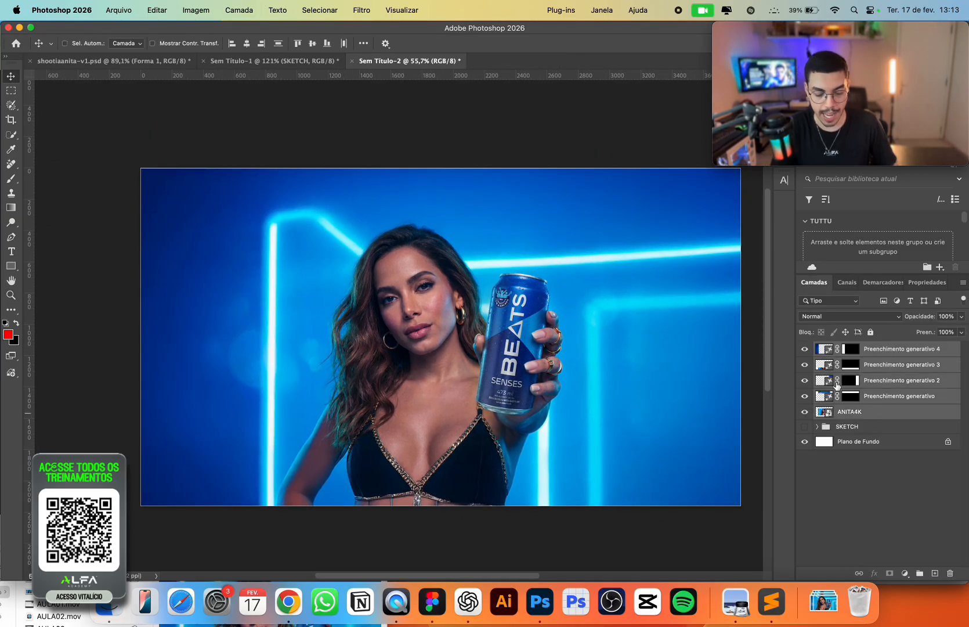
pyautogui.press('super+e')
pyautogui.doubleClick(864, 351)
pyautogui.write('ANIT')
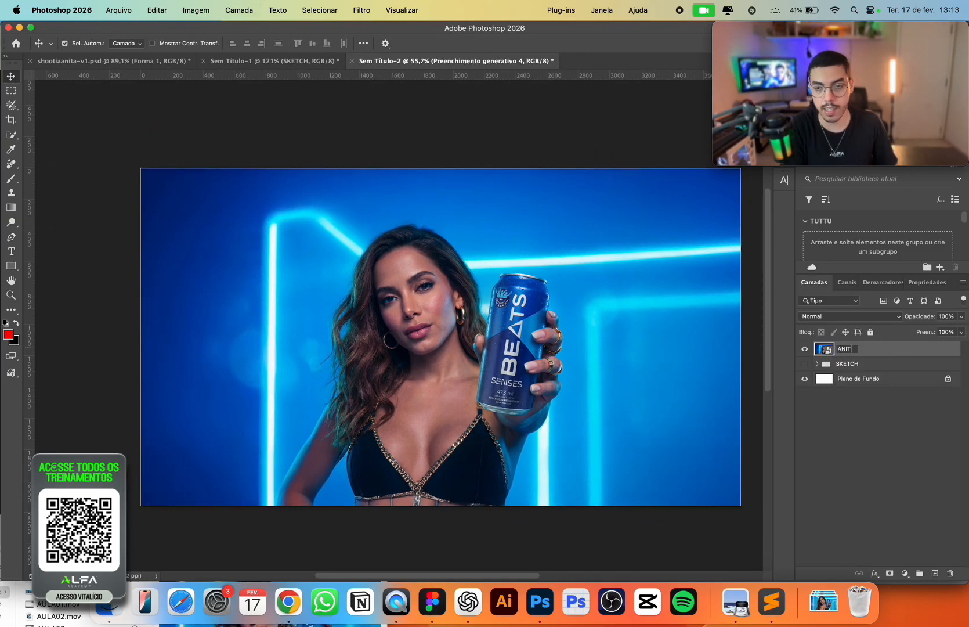
pyautogui.write('A-4K-OVER')
pyautogui.press('Return')
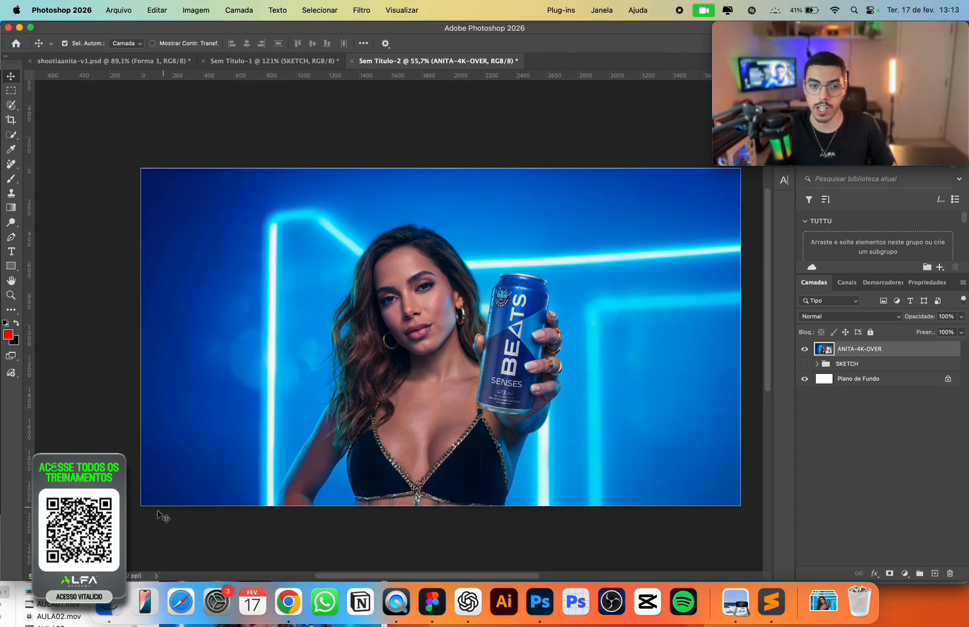
# Place the original ANITA4K image as a new layer above ANITA-4K-OVER and hide it.
pyautogui.click(124, 597)
pyautogui.moveTo(119, 567); pyautogui.dragTo(341, 387)
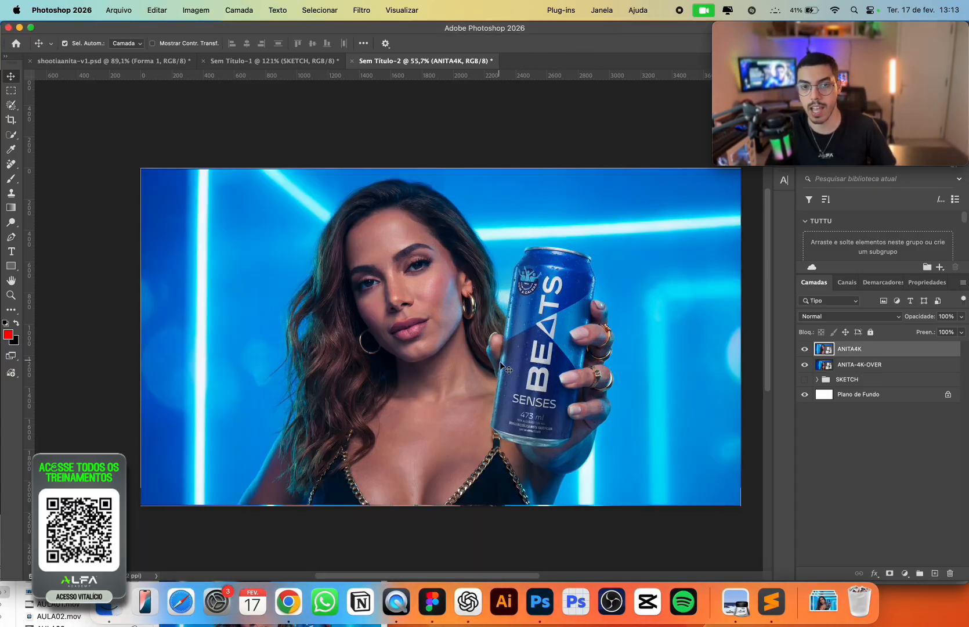
pyautogui.press('super+plus')
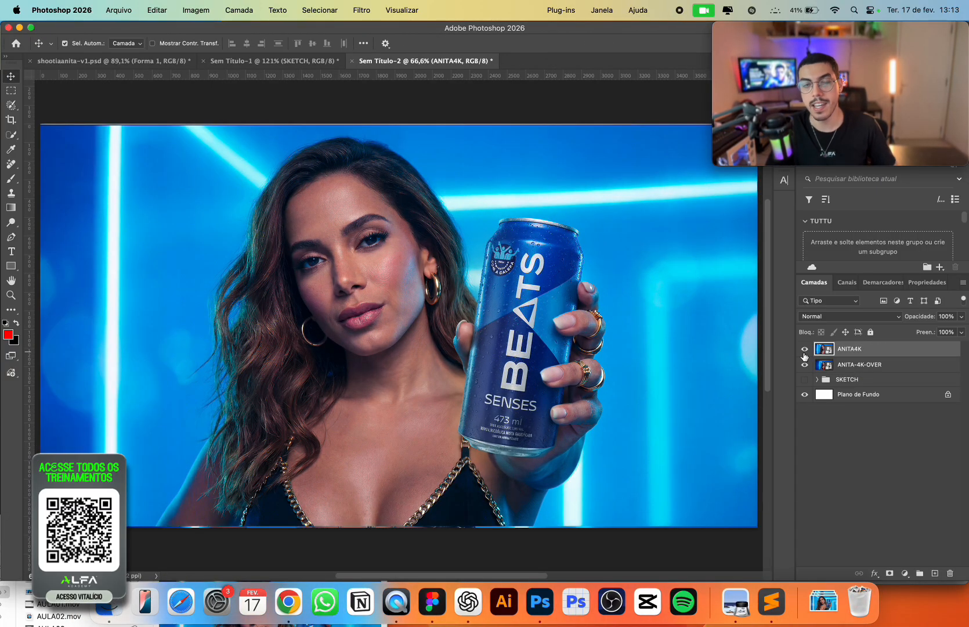
pyautogui.click(805, 350)
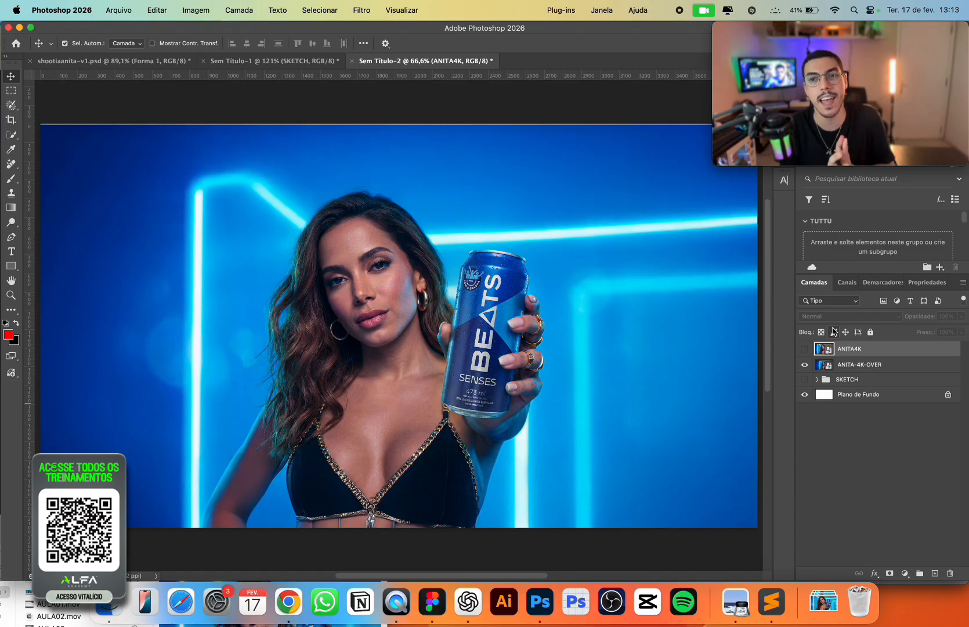
# Switch to Finder and review the reference key visuals from KV_01_VIAGEM.png to KV_06_COCACOLA.png, checking how each composition frames its subject.
pyautogui.click(109, 605)
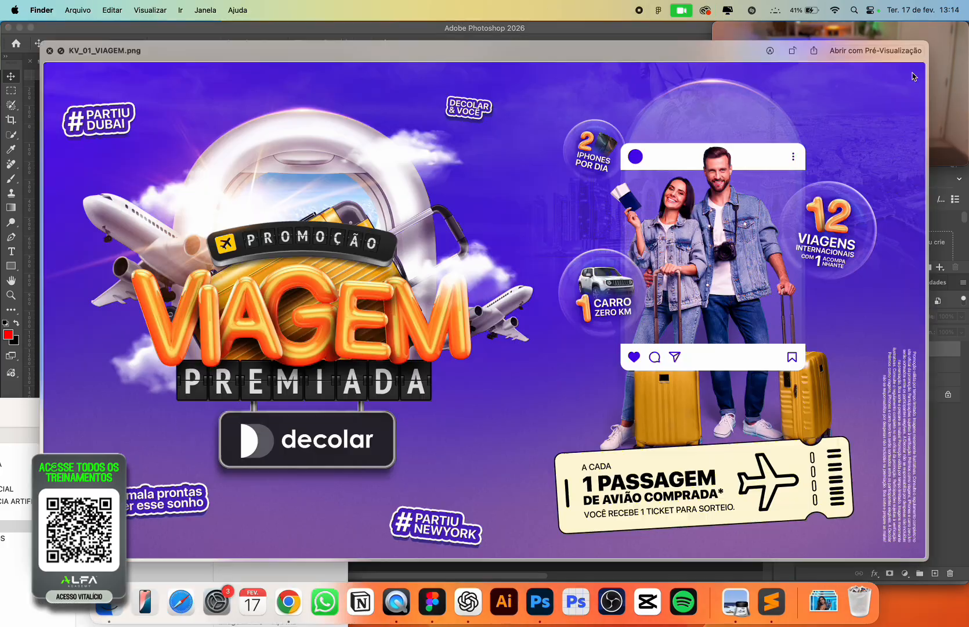
pyautogui.moveTo(933, 39); pyautogui.dragTo(630, 182)
pyautogui.moveTo(429, 193); pyautogui.dragTo(513, 109)
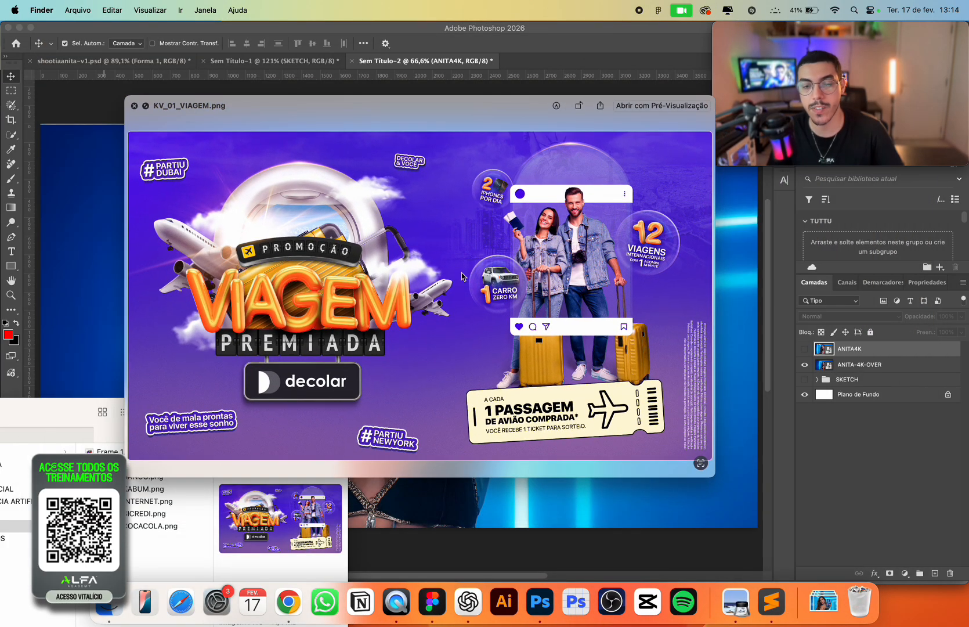
pyautogui.press('Down')
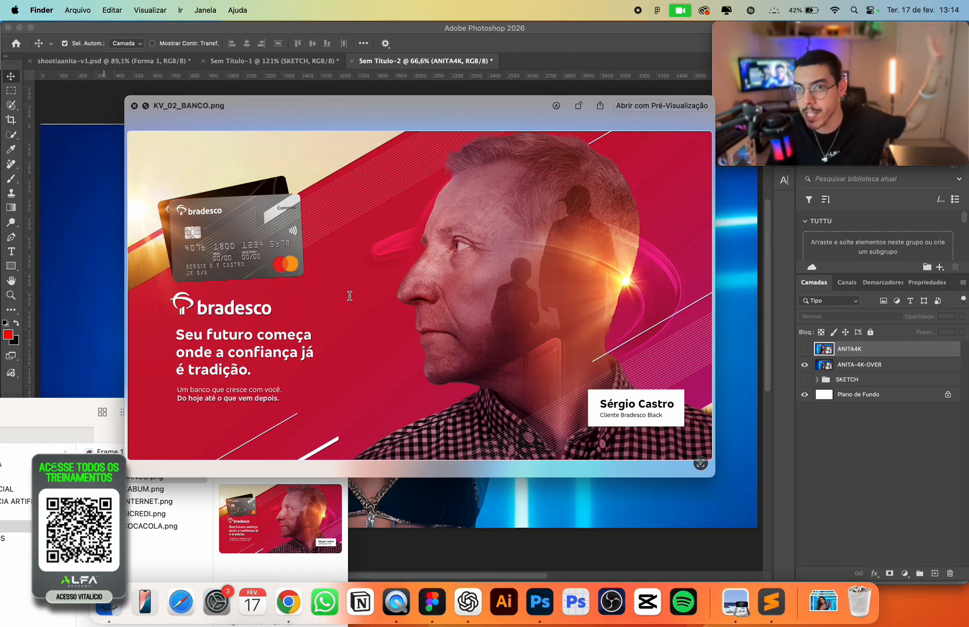
pyautogui.press('Down')
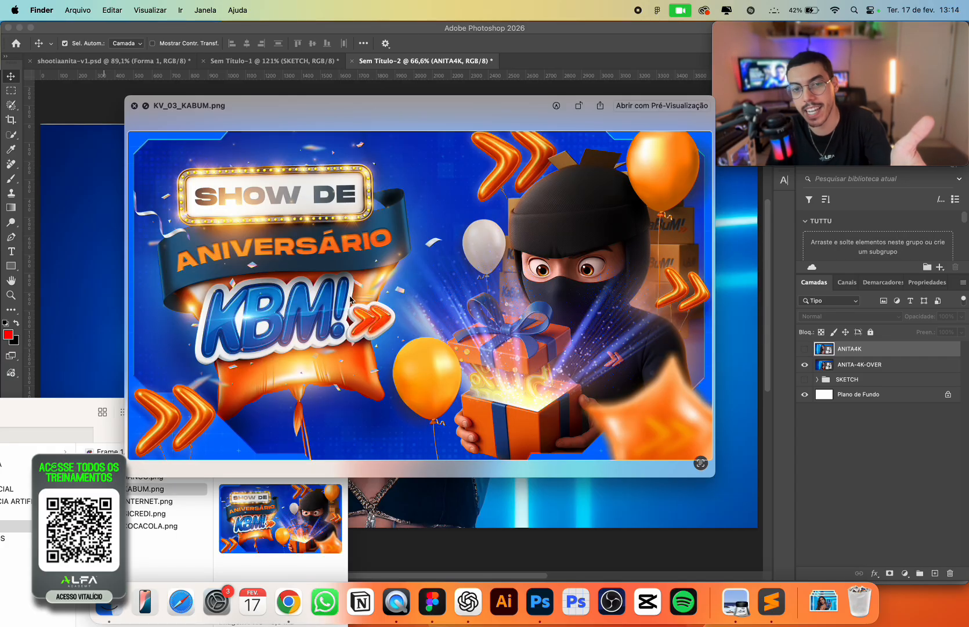
pyautogui.press('Down')
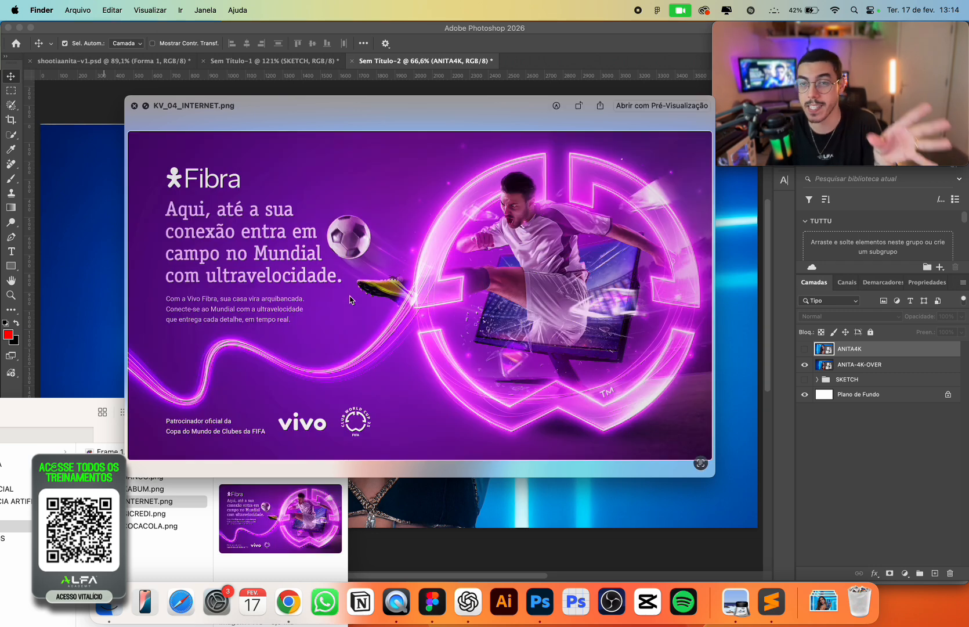
pyautogui.press('Down')
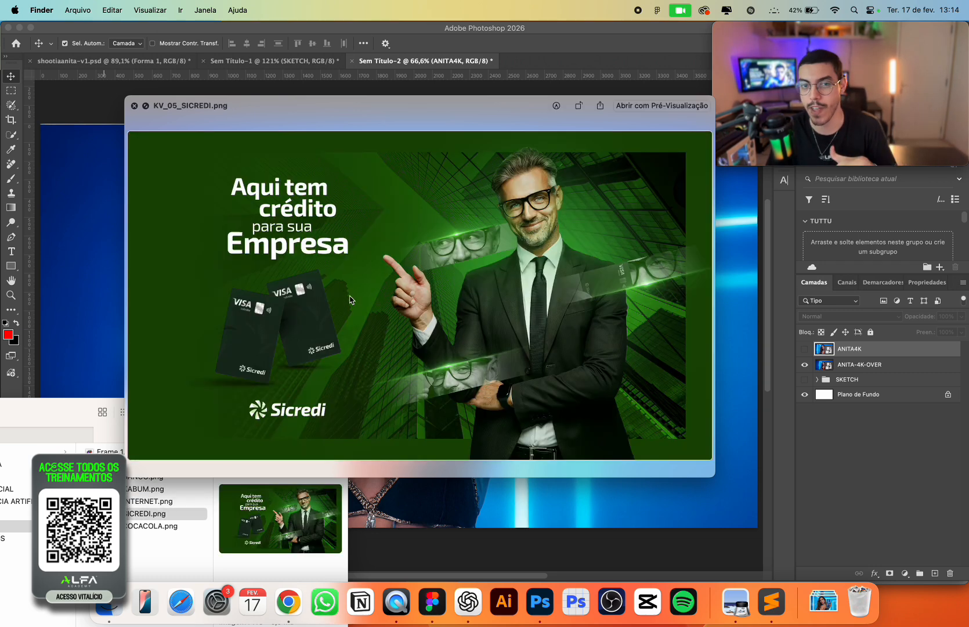
pyautogui.press('Down')
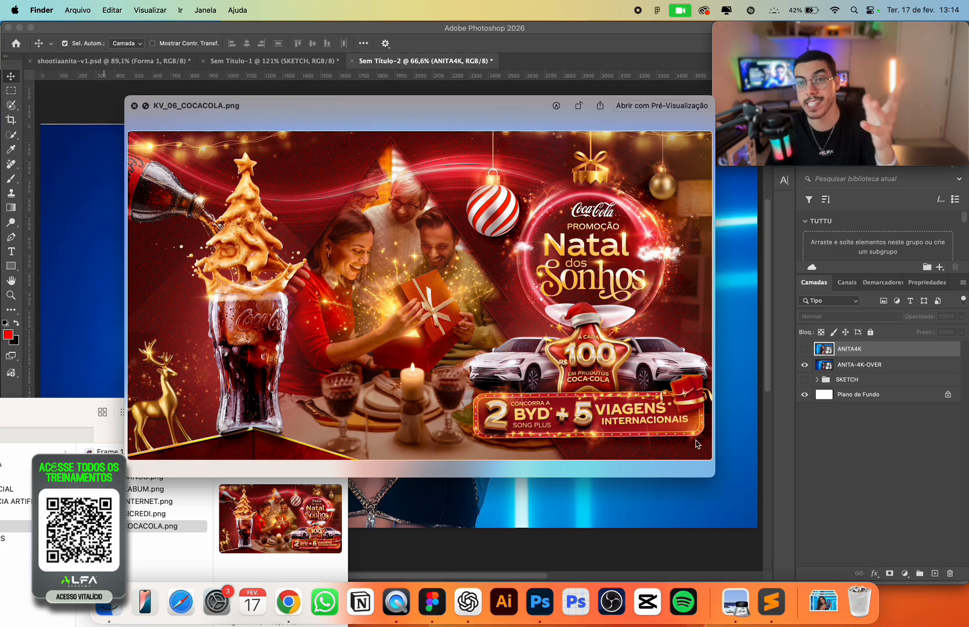
# Enlarge the preview, review the key visuals back from KV_06_COCACOLA.png to KV_01_VIAGEM.png, and return to Photoshop.
pyautogui.moveTo(717, 474); pyautogui.dragTo(863, 526)
pyautogui.moveTo(607, 118); pyautogui.dragTo(551, 127)
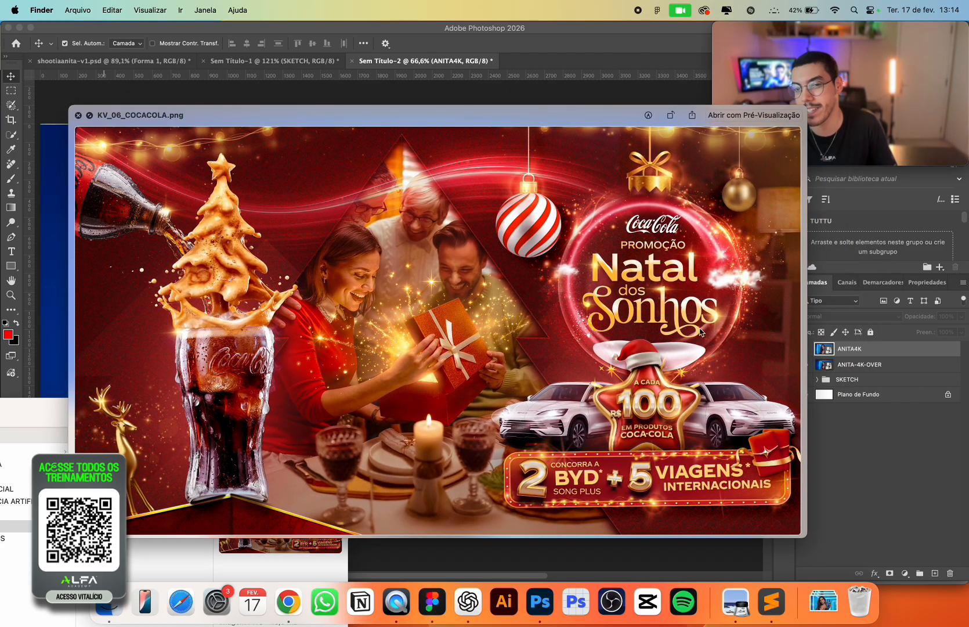
pyautogui.press('Left')
pyautogui.press('Left')
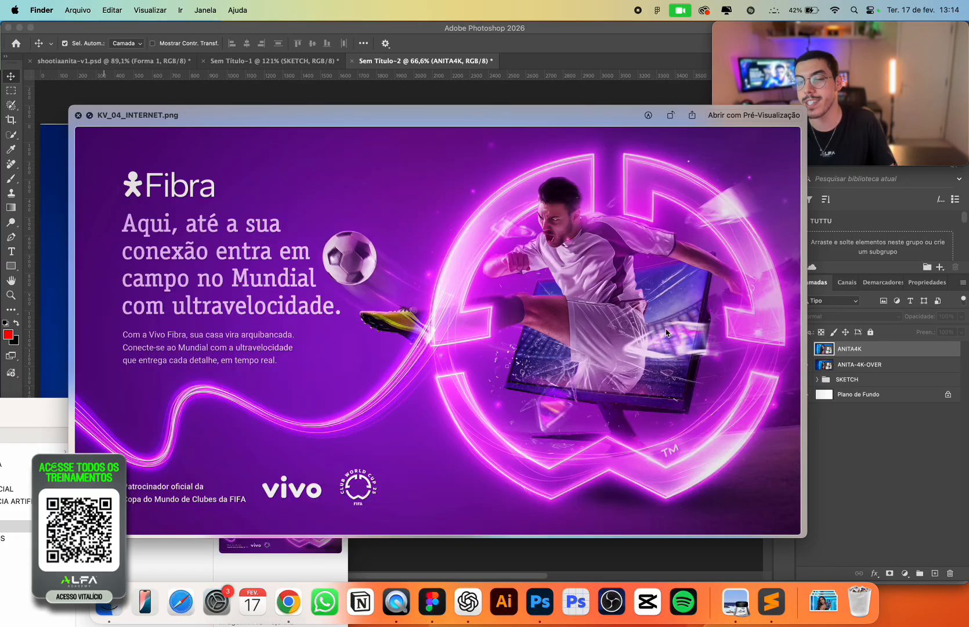
pyautogui.press('Left')
pyautogui.press('Left')
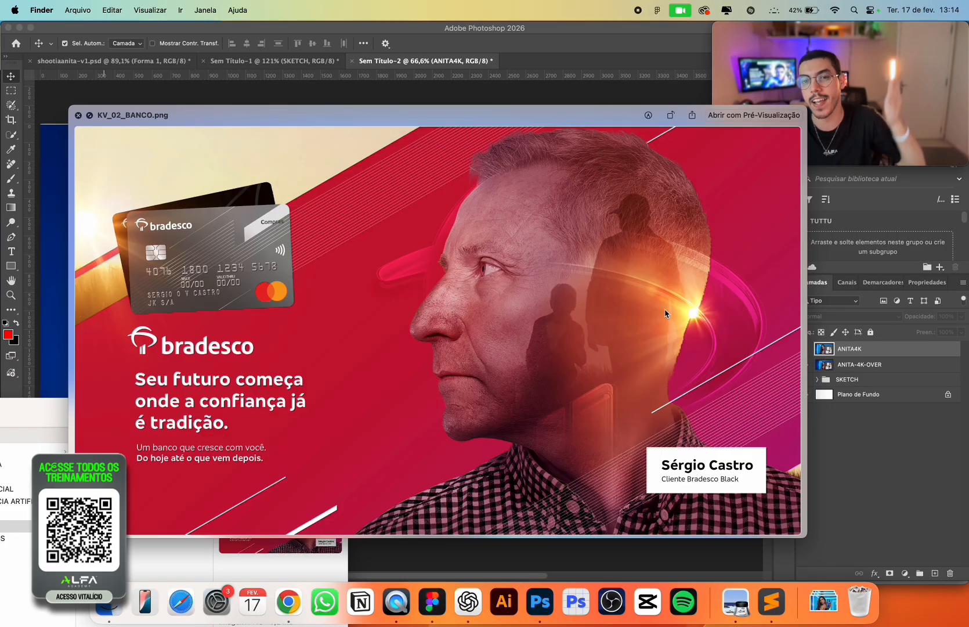
pyautogui.press('Left')
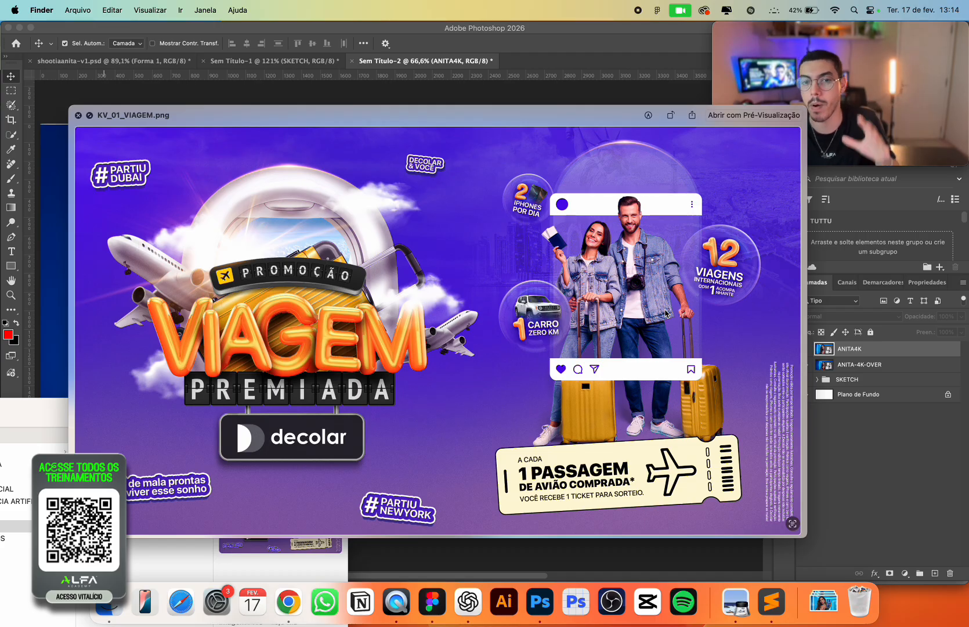
pyautogui.press('space')
pyautogui.click(457, 75)
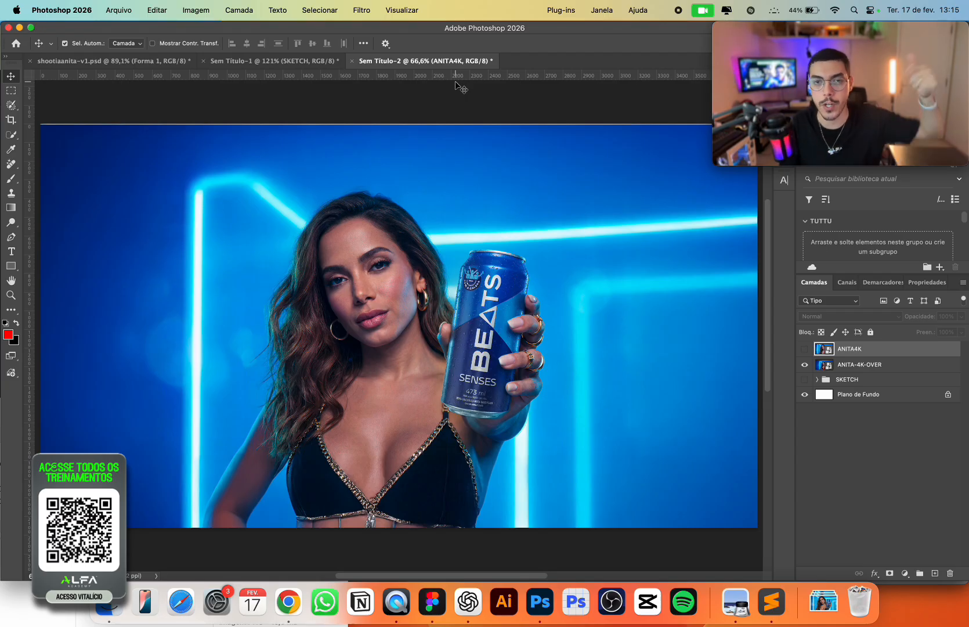
# Show the ANITA4K photo and move and slightly enlarge it to cover the canvas, hiding ANITA-4K-OVER while adjusting.
pyautogui.click(804, 349)
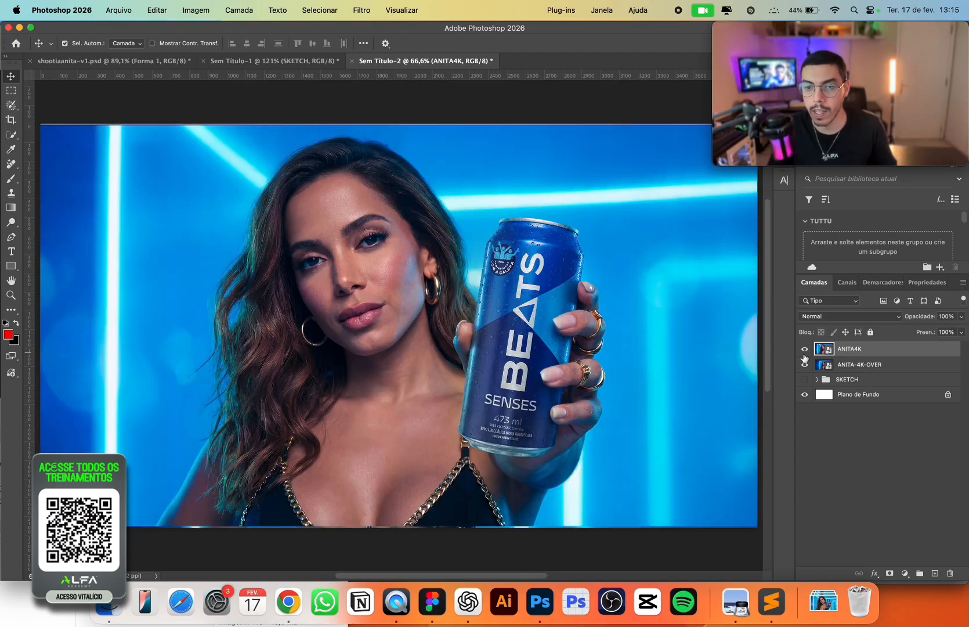
pyautogui.click(805, 365)
pyautogui.moveTo(613, 333); pyautogui.dragTo(572, 326)
pyautogui.press('super+t')
pyautogui.moveTo(657, 188)
pyautogui.mouseDown()
pyautogui.moveTo(565, 221)
pyautogui.moveTo(650, 185)
pyautogui.mouseUp()
pyautogui.press('Return')
pyautogui.press('super+0')
pyautogui.click(805, 364)
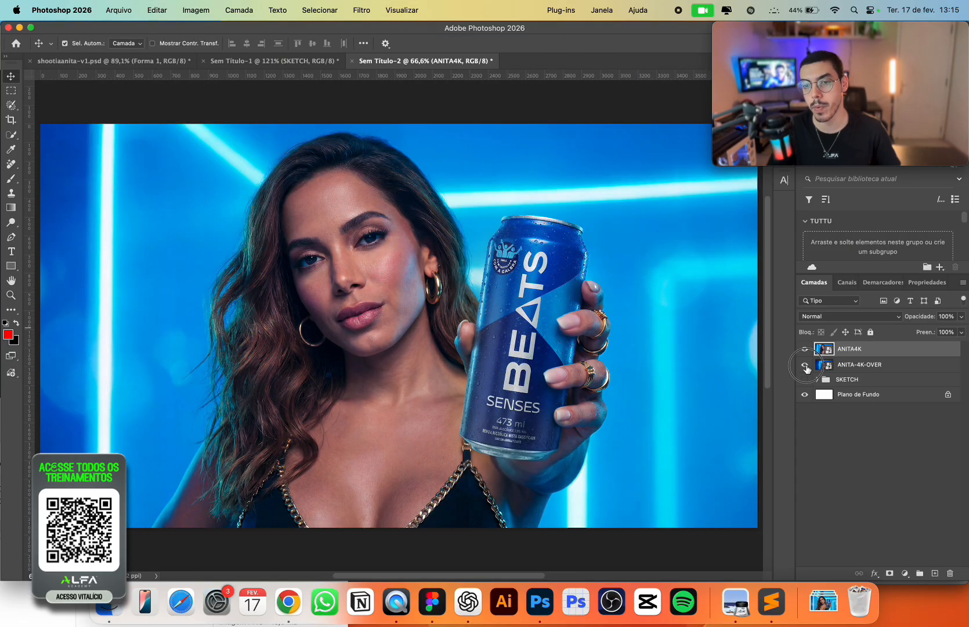
# Compare the close-up ANITA4K framing with the extended ANITA-4K-OVER version by toggling the top layer's visibility.
pyautogui.click(805, 349)
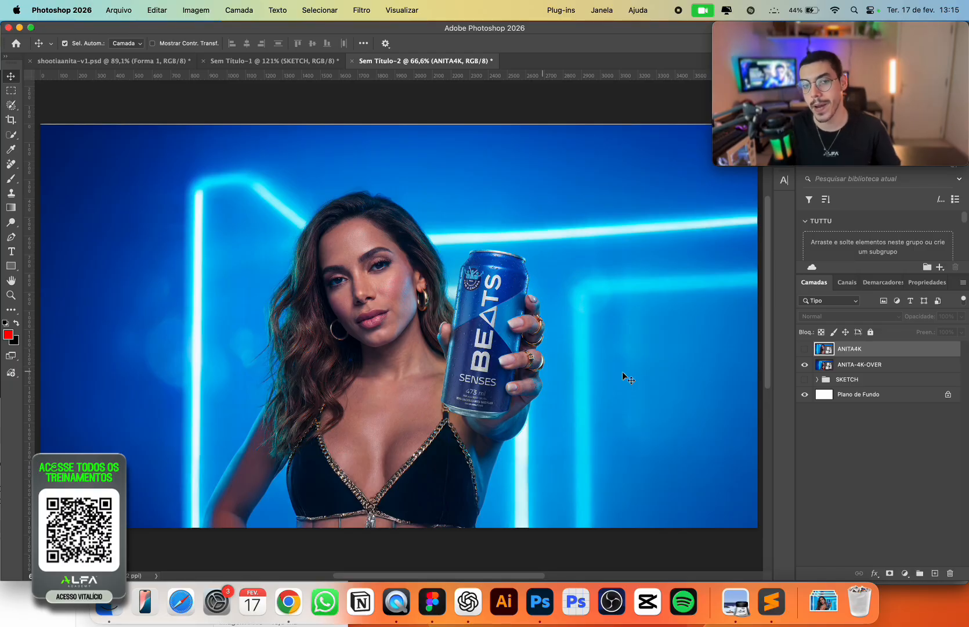
pyautogui.click(804, 350)
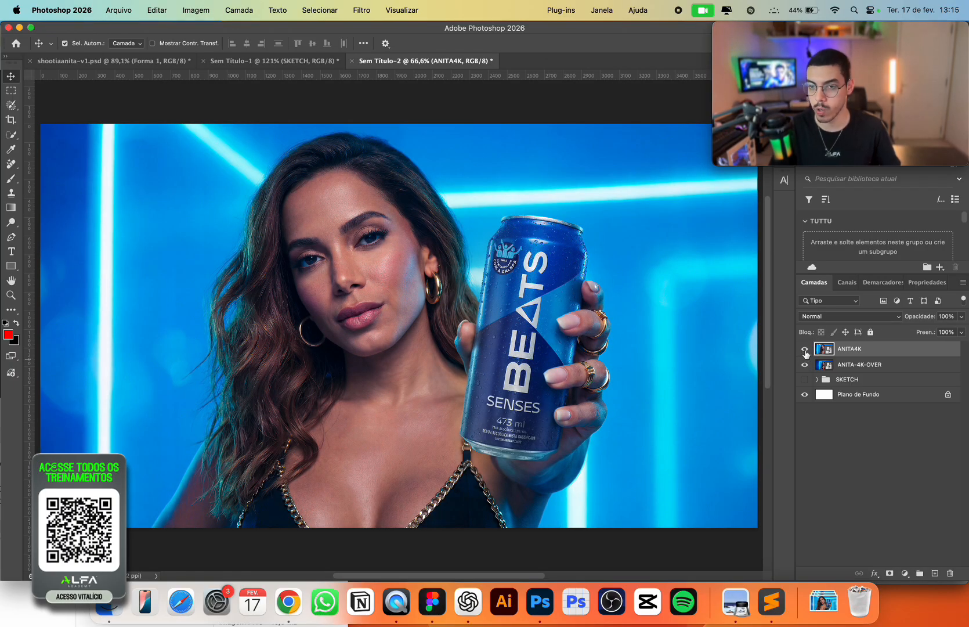
pyautogui.click(804, 350)
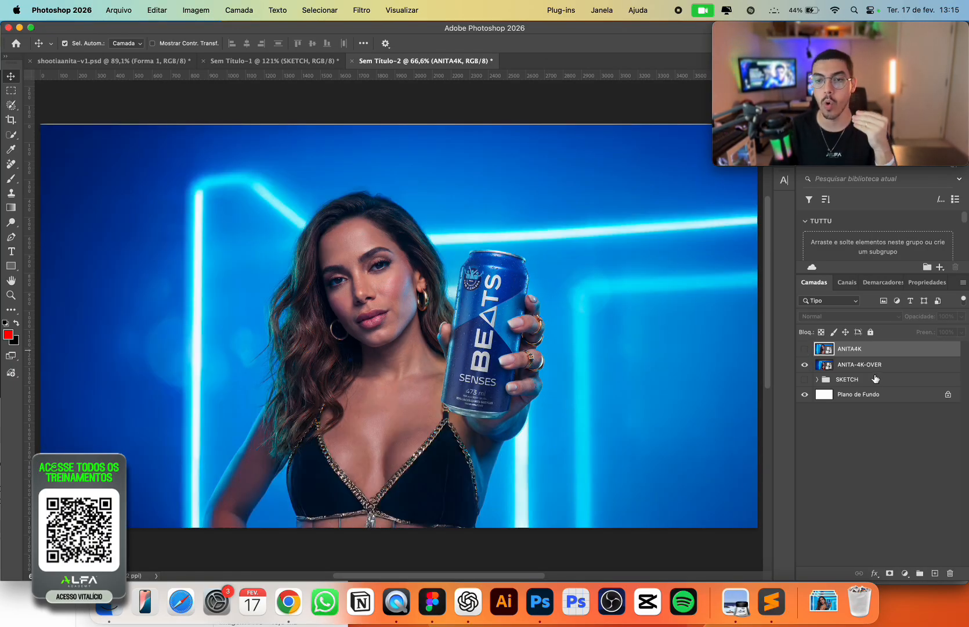
# Add a blank layer above ANITA-4K-OVER and set the Brush to 25 px with 100% flow.
pyautogui.click(870, 365)
pyautogui.click(934, 572)
pyautogui.press('b')
pyautogui.scroll(-2, 360, 302)
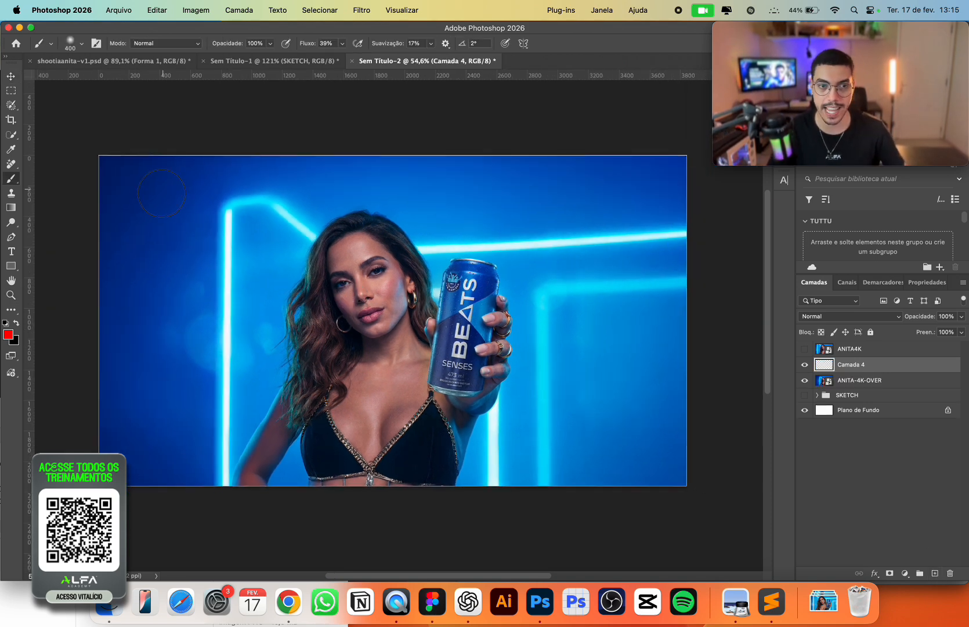
pyautogui.click(77, 46)
pyautogui.moveTo(82, 101)
pyautogui.mouseDown()
pyautogui.moveTo(130, 102)
pyautogui.moveTo(71, 78)
pyautogui.mouseUp()
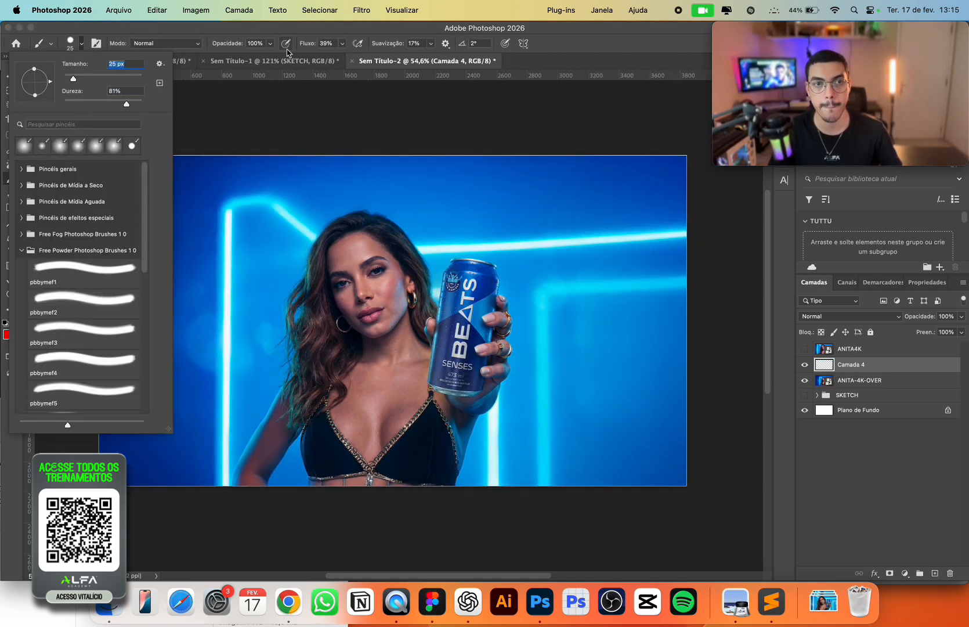
pyautogui.moveTo(308, 44); pyautogui.dragTo(351, 45)
# Mark the free background areas on both sides of the model with red brush strokes and undo the marks.
pyautogui.moveTo(269, 126)
pyautogui.mouseDown()
pyautogui.moveTo(249, 113)
pyautogui.moveTo(52, 348)
pyautogui.moveTo(232, 125)
pyautogui.mouseUp()
pyautogui.press('super+z')
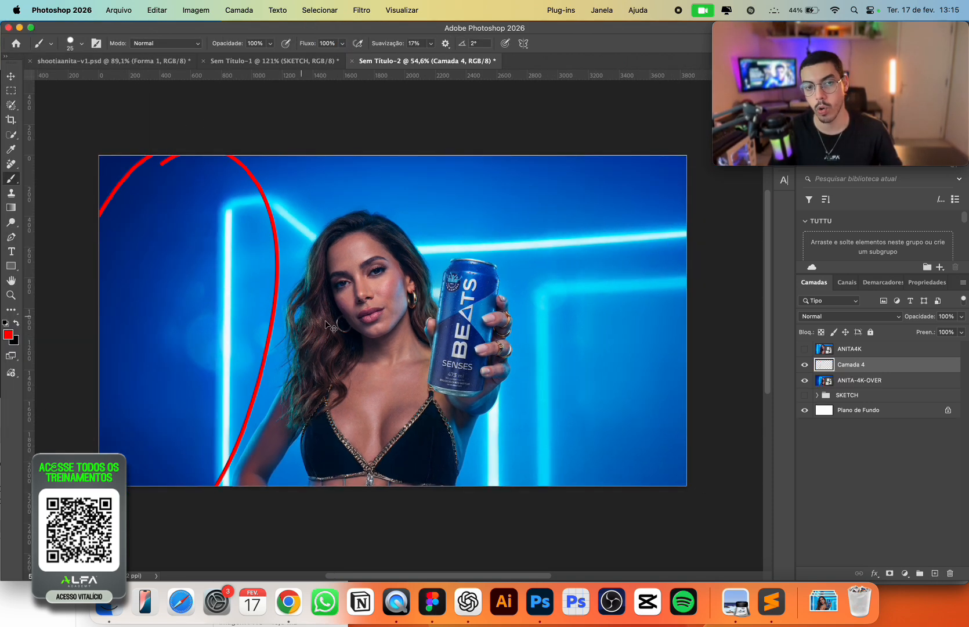
pyautogui.press('super+z')
pyautogui.moveTo(589, 141); pyautogui.dragTo(666, 483)
pyautogui.press('super+z')
# Show the close-up ANITA4K photo again and select its layer.
pyautogui.click(804, 349)
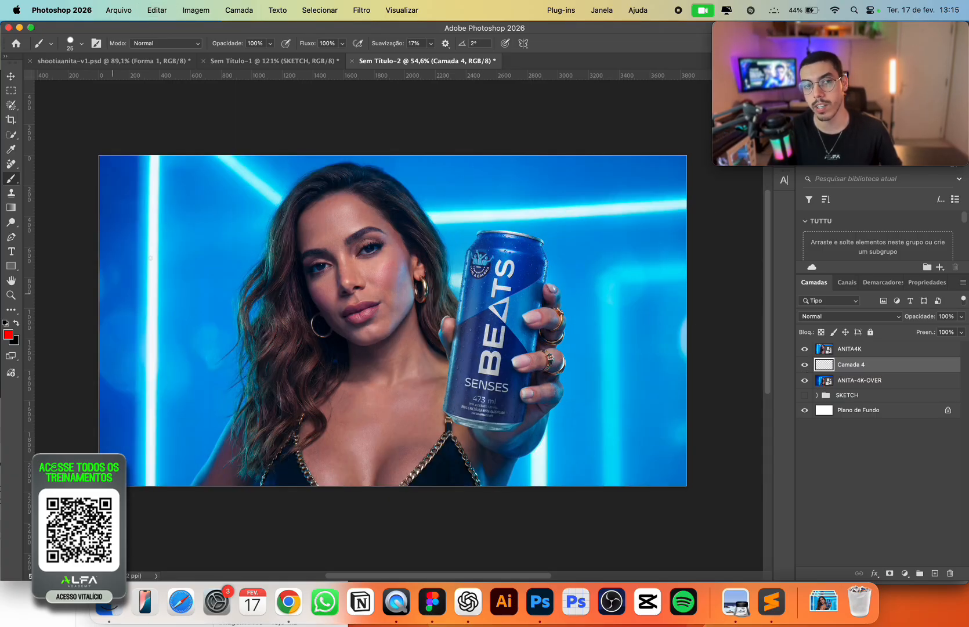
pyautogui.click(859, 350)
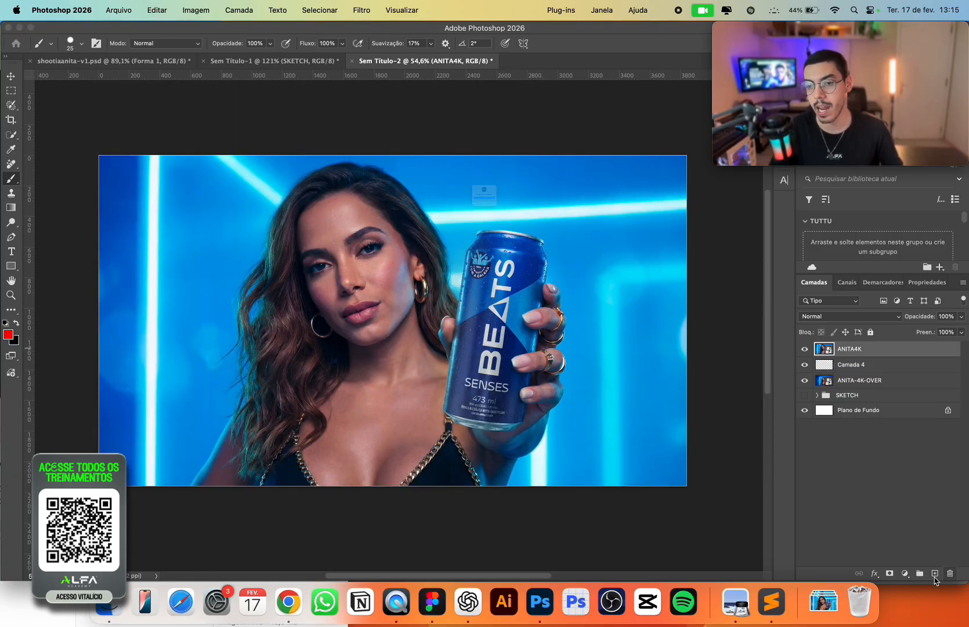
pyautogui.press('Escape')
# Mark the close-up's side margins in red on a new layer, undo the strokes and delete that layer.
pyautogui.click(935, 574)
pyautogui.moveTo(647, 357)
pyautogui.mouseDown()
pyautogui.moveTo(604, 461)
pyautogui.moveTo(566, 474)
pyautogui.mouseUp()
pyautogui.press('super+z')
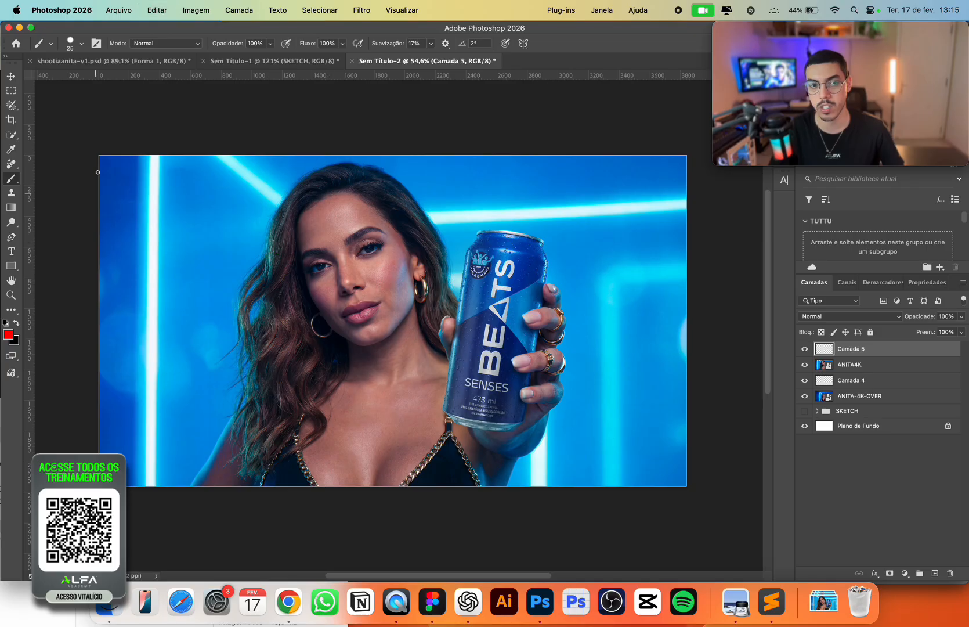
pyautogui.moveTo(98, 172); pyautogui.dragTo(205, 395)
pyautogui.press('super+z')
pyautogui.press('Delete')
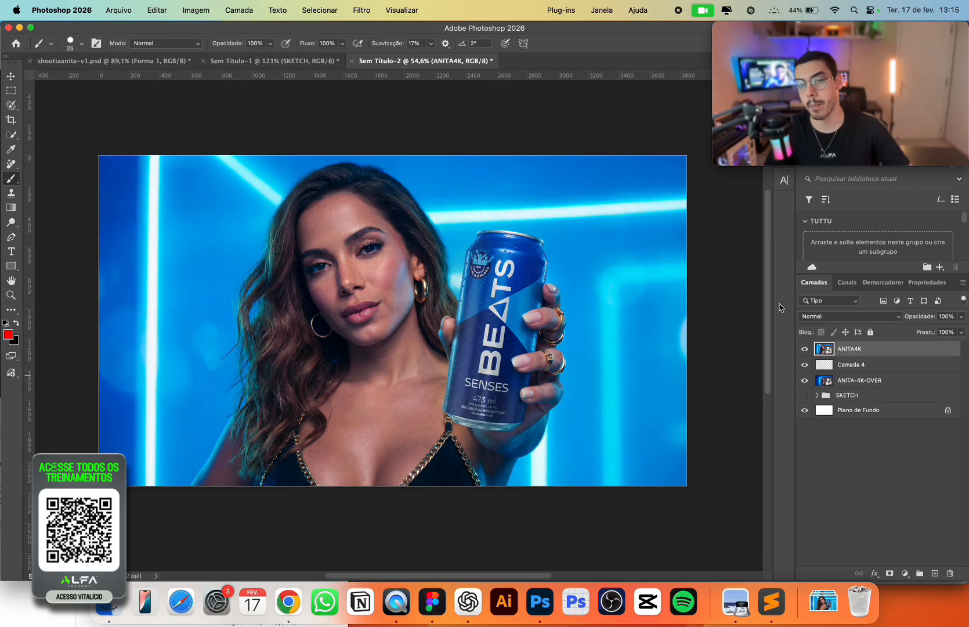
# Hide the ANITA4K close-up and Camada 4, and delete the blank Camada 4 layer.
pyautogui.moveTo(804, 350); pyautogui.dragTo(805, 365)
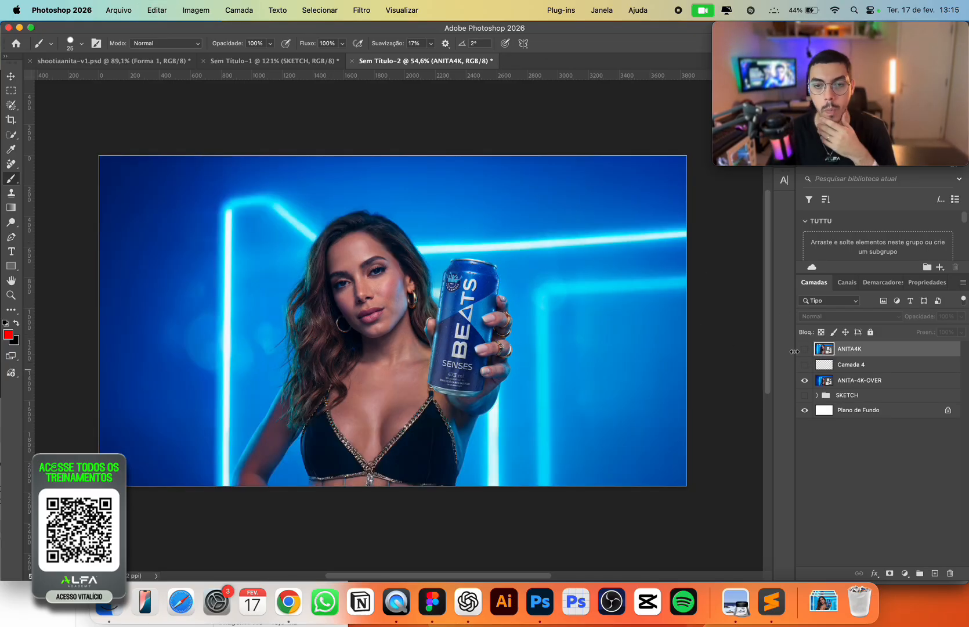
pyautogui.click(119, 210)
pyautogui.press('Return')
pyautogui.click(856, 365)
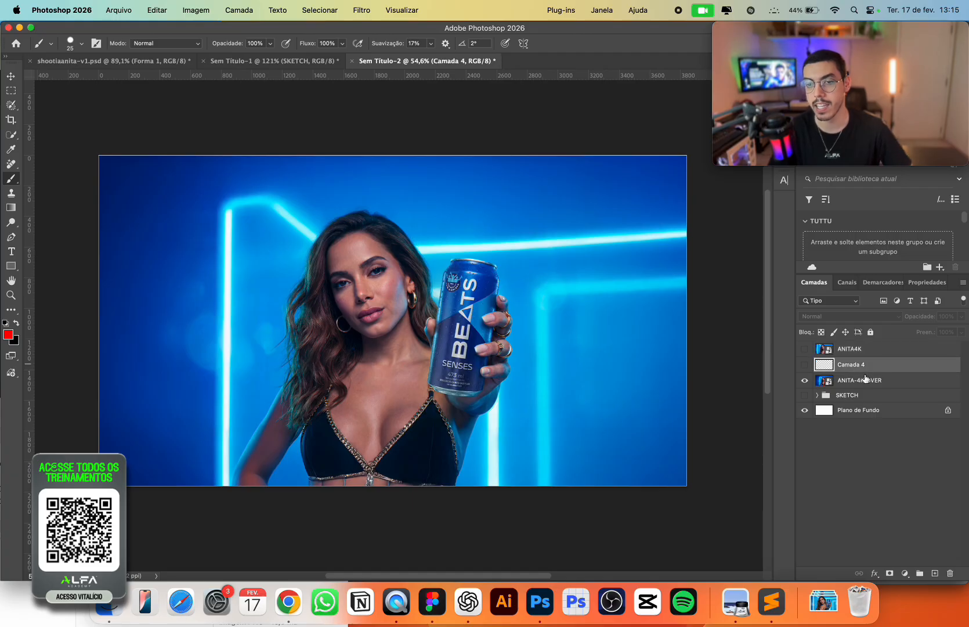
pyautogui.press('Delete')
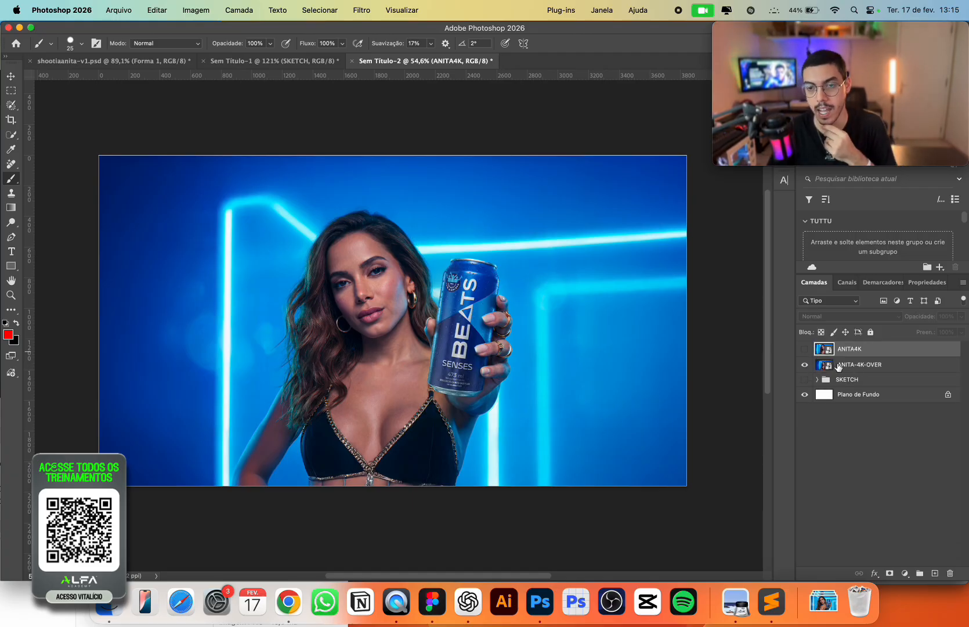
# Select the ANITA-4K-OVER layer and set the background colour to the photo's dark blue, 003190.
pyautogui.click(838, 366)
pyautogui.click(14, 341)
pyautogui.click(132, 291)
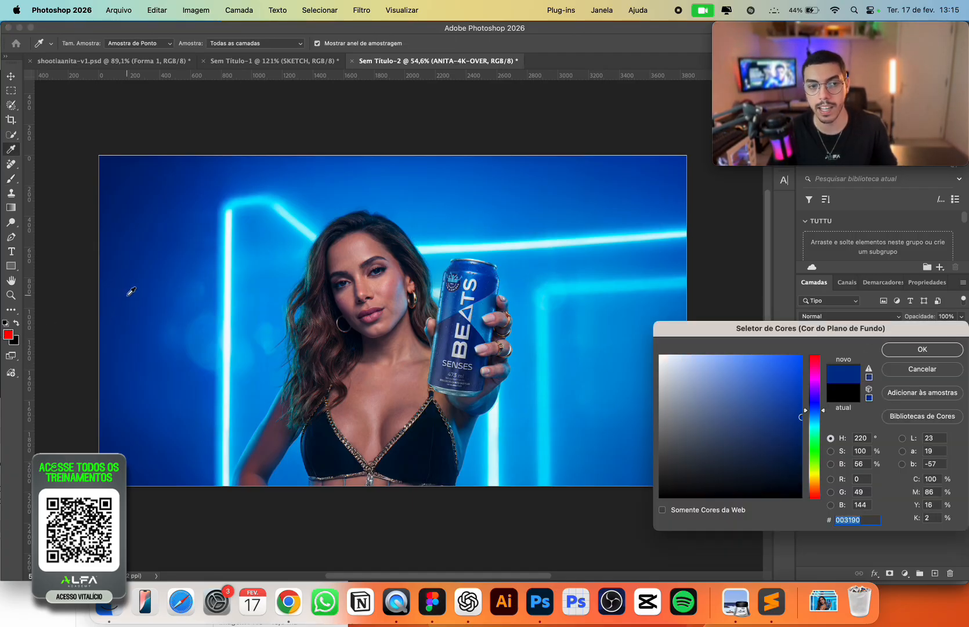
pyautogui.click(923, 349)
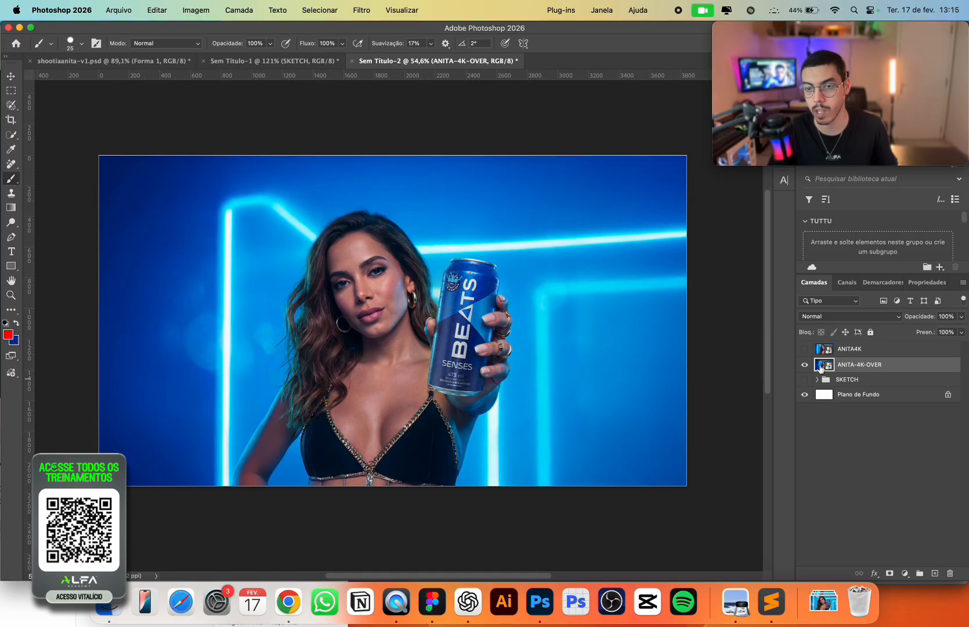
# Show ANITA4K instead of ANITA-4K-OVER and add a solid colour fill layer in blue 02378e above it.
pyautogui.click(805, 364)
pyautogui.click(805, 349)
pyautogui.click(859, 349)
pyautogui.click(905, 574)
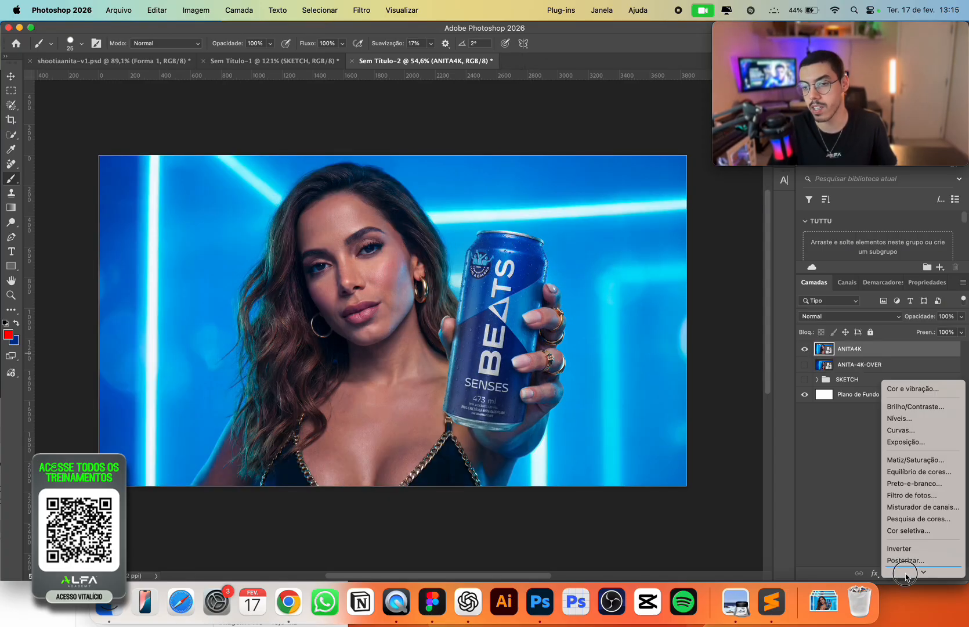
pyautogui.click(911, 547)
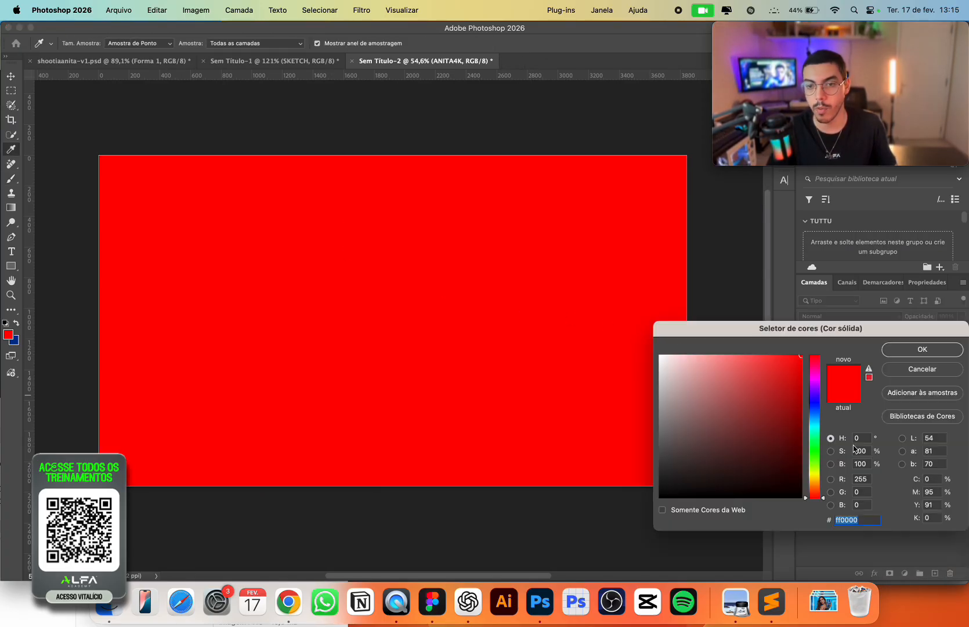
pyautogui.click(815, 411)
pyautogui.press('Return')
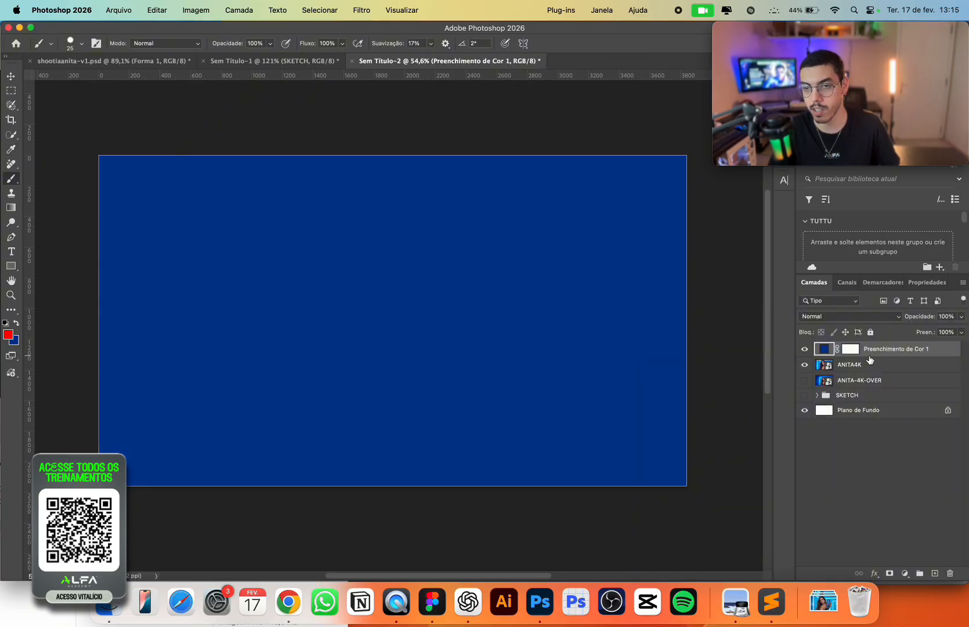
# Invert the fill layer's mask to black and change its fill colour to the darker blue 051e60.
pyautogui.press('d')
pyautogui.press('super+i')
pyautogui.doubleClick(824, 349)
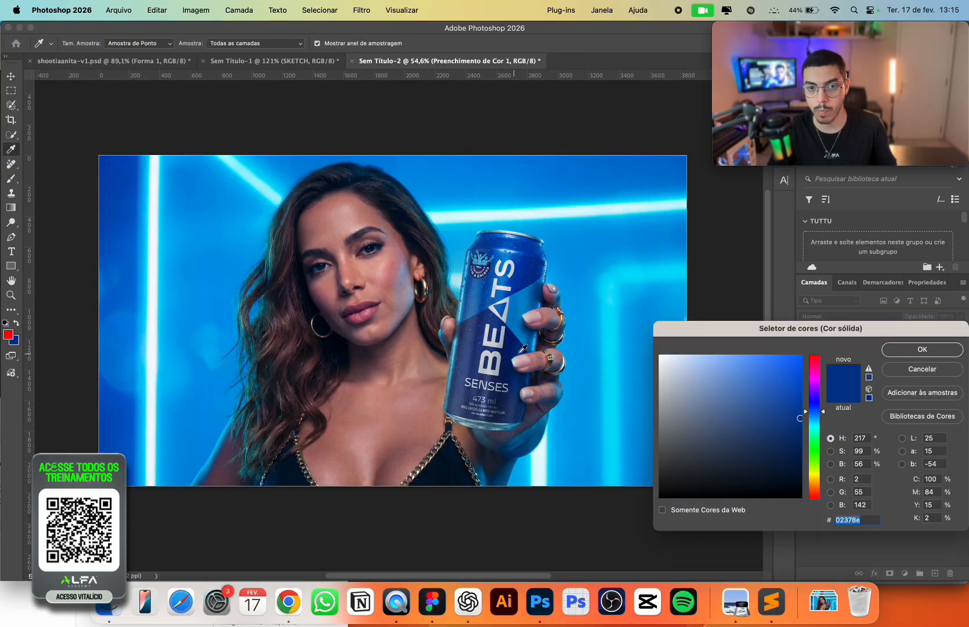
pyautogui.click(532, 353)
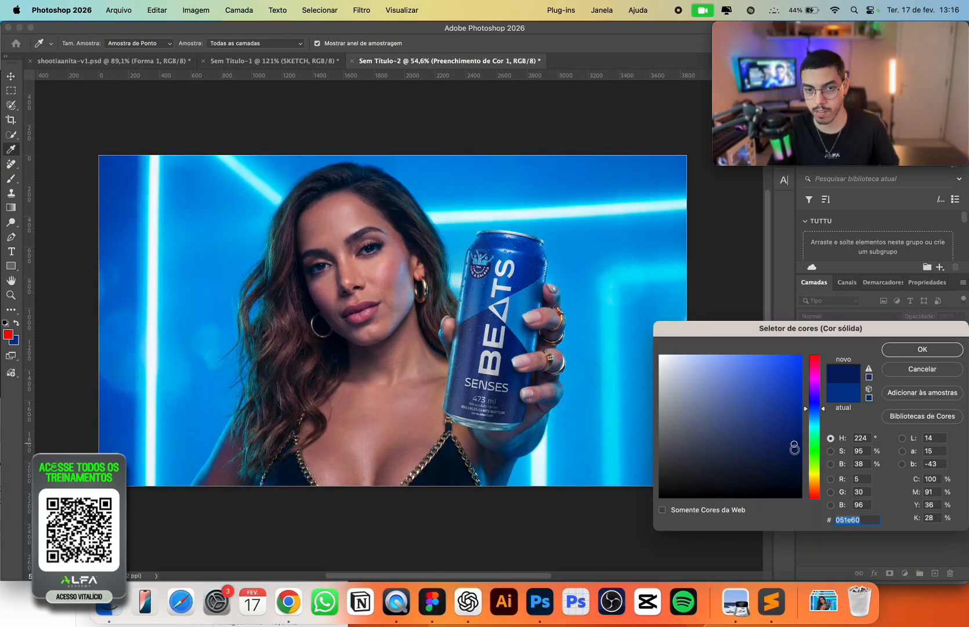
pyautogui.press('Return')
pyautogui.press('b')
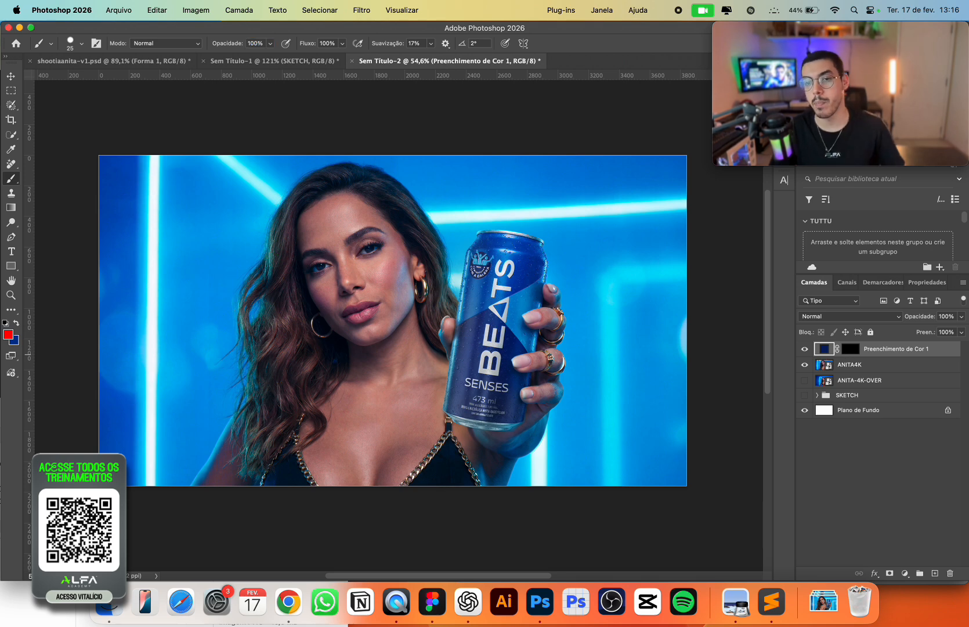
# Target the fill layer's mask and make the Gradient tool's starting colour stop white, fading to transparent.
pyautogui.click(851, 349)
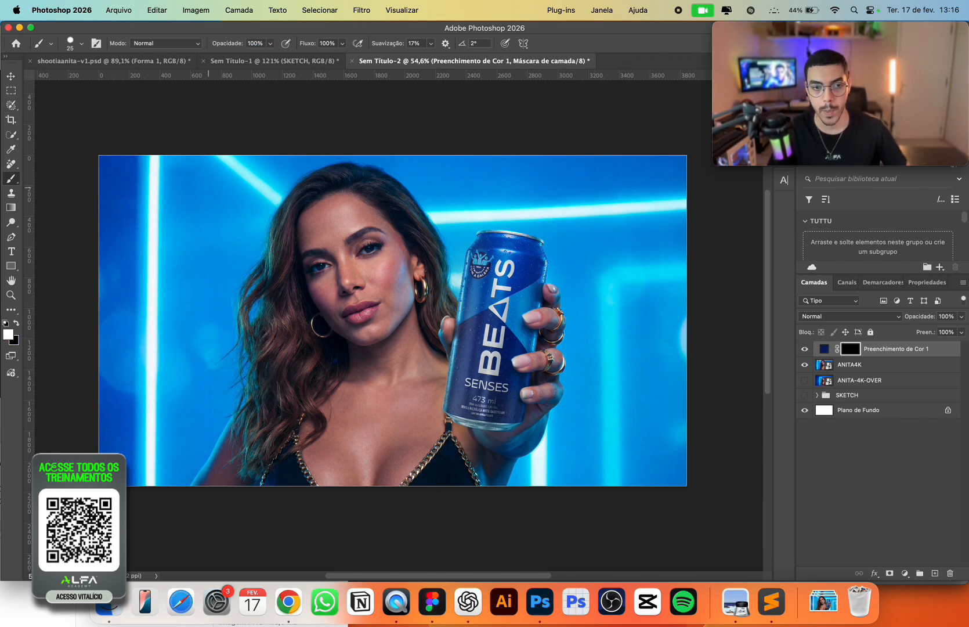
pyautogui.press('g')
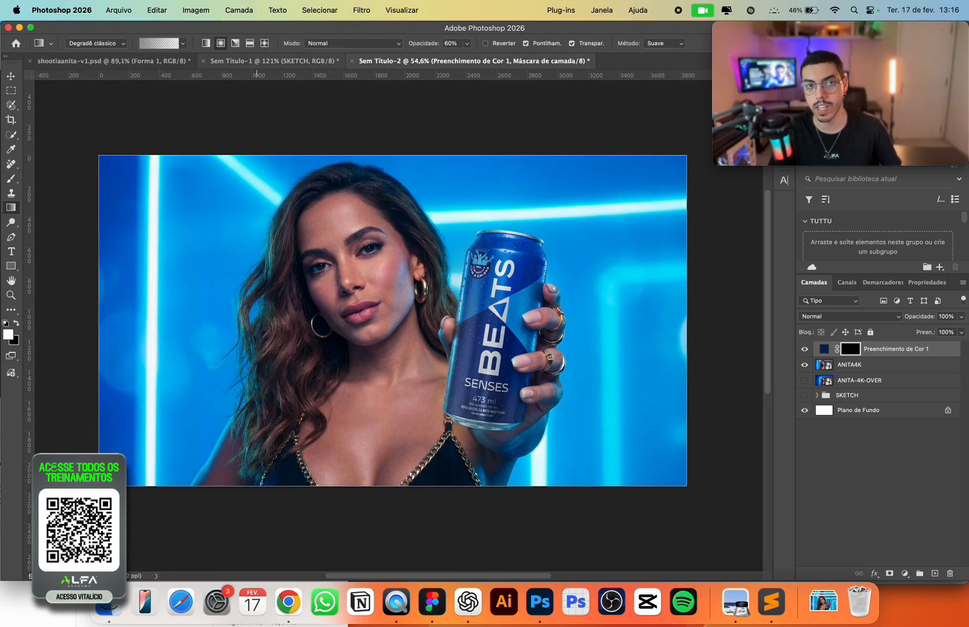
pyautogui.click(159, 43)
pyautogui.click(939, 198)
pyautogui.click(159, 44)
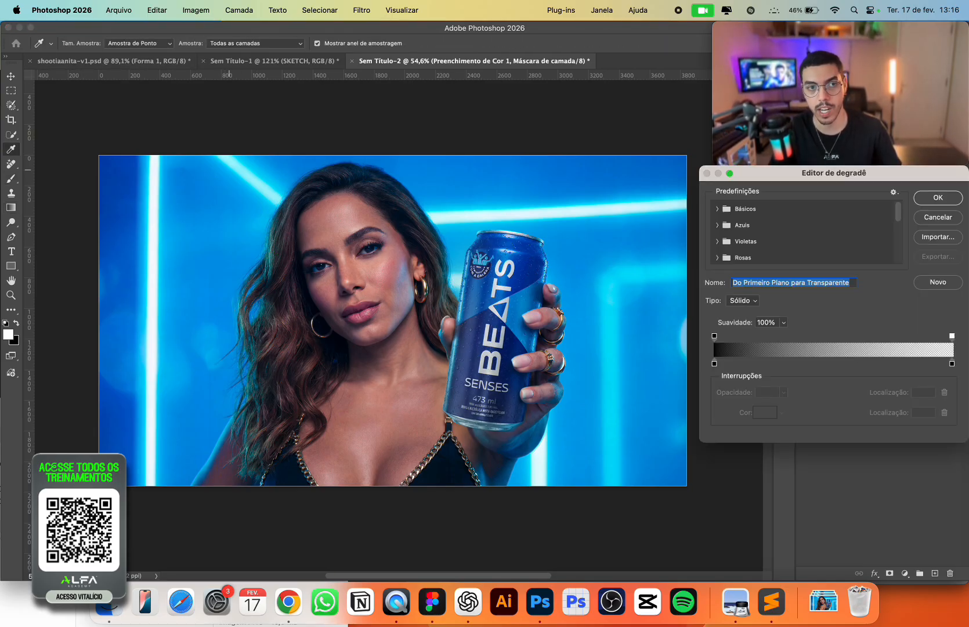
pyautogui.doubleClick(714, 363)
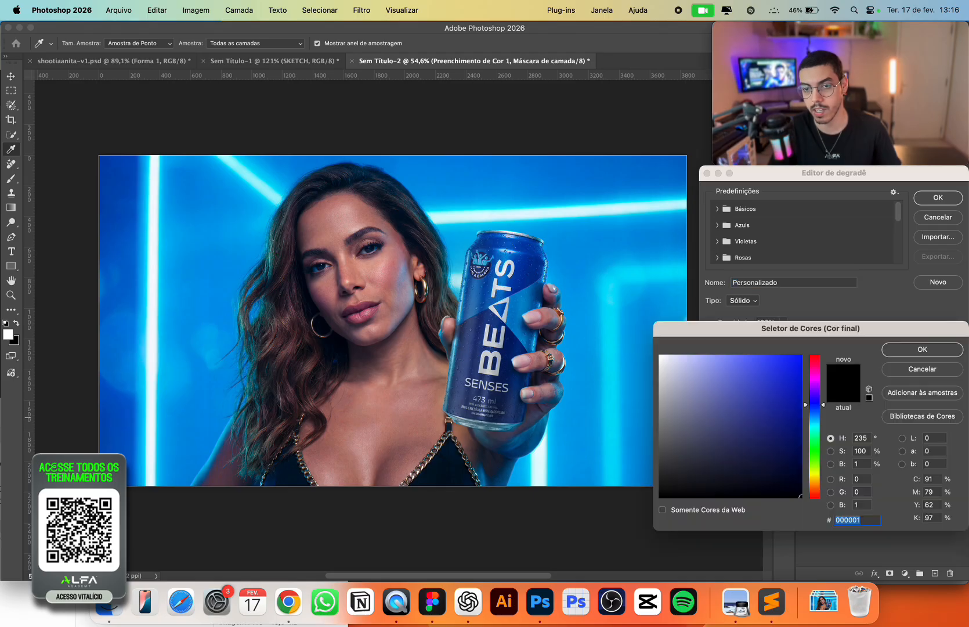
pyautogui.moveTo(714, 363); pyautogui.dragTo(660, 354)
pyautogui.press('Return')
pyautogui.press('Return')
# Darken the background on both sides of the model with radial gradients at 60% opacity on the fill mask.
pyautogui.moveTo(181, 276); pyautogui.dragTo(286, 284)
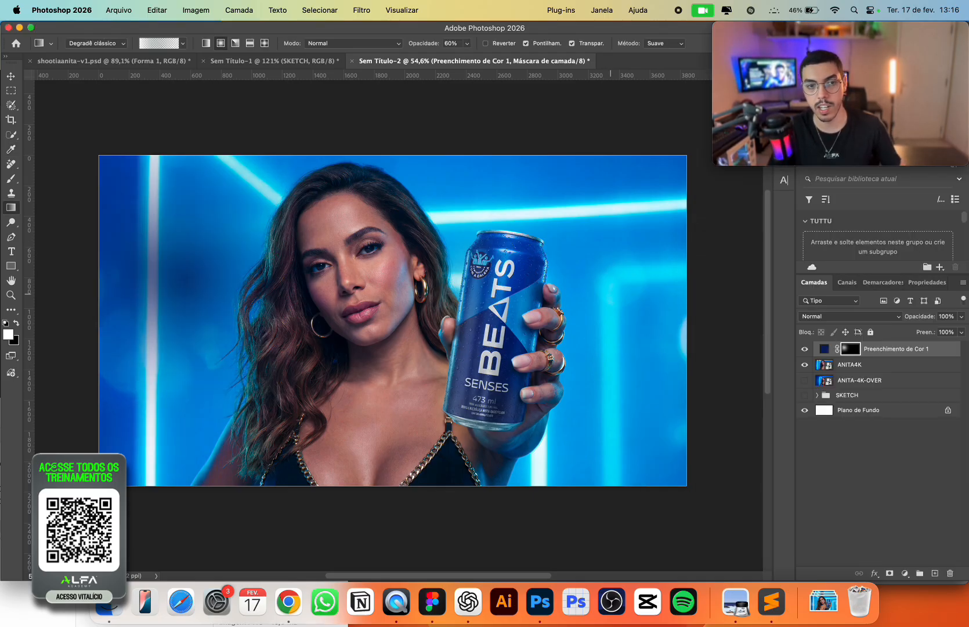
pyautogui.hscroll(1, 522, 372)
pyautogui.moveTo(601, 430); pyautogui.dragTo(497, 418)
pyautogui.moveTo(582, 449); pyautogui.dragTo(488, 430)
pyautogui.moveTo(591, 313); pyautogui.dragTo(505, 302)
pyautogui.scroll(1, 556, 283)
pyautogui.moveTo(457, 193); pyautogui.dragTo(427, 116)
pyautogui.moveTo(54, 394); pyautogui.dragTo(144, 271)
pyautogui.moveTo(148, 432); pyautogui.dragTo(197, 273)
pyautogui.moveTo(119, 215); pyautogui.dragTo(169, 134)
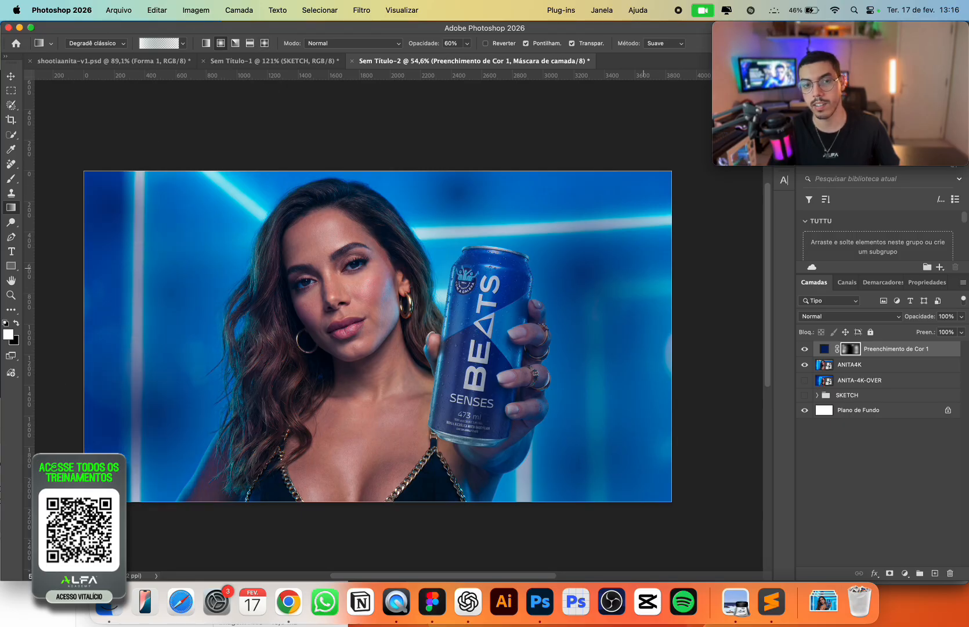
# Add more small radial gradients to the fill mask over the neon lines, outer edges and lower corners of the background.
pyautogui.moveTo(626, 188); pyautogui.dragTo(673, 122)
pyautogui.moveTo(658, 370); pyautogui.dragTo(693, 313)
pyautogui.moveTo(592, 443); pyautogui.dragTo(699, 243)
pyautogui.moveTo(541, 172); pyautogui.dragTo(633, 103)
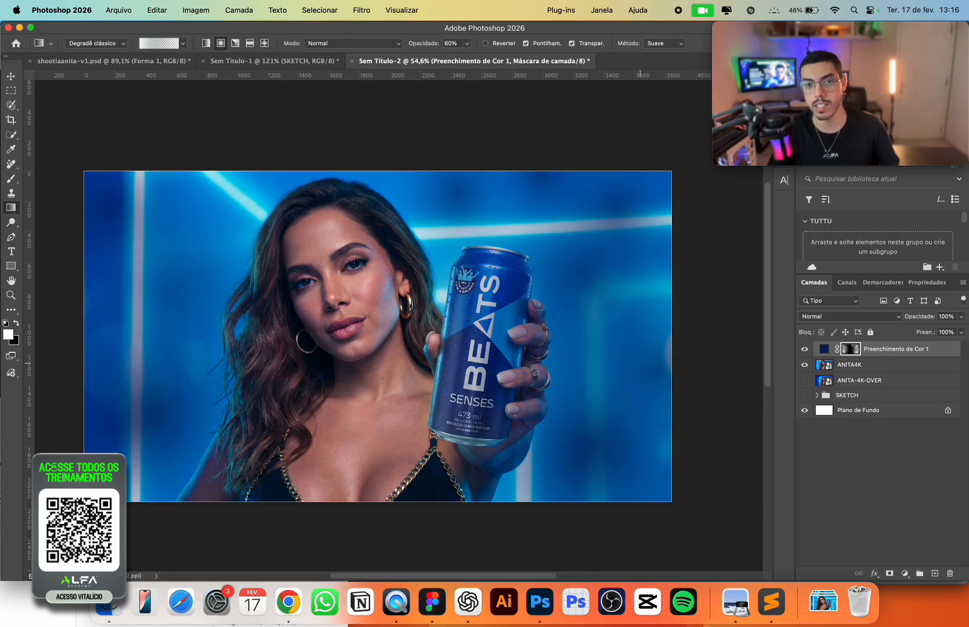
pyautogui.moveTo(648, 343); pyautogui.dragTo(690, 279)
pyautogui.moveTo(588, 442); pyautogui.dragTo(644, 354)
pyautogui.moveTo(204, 228); pyautogui.dragTo(261, 151)
pyautogui.moveTo(111, 353); pyautogui.dragTo(151, 291)
pyautogui.moveTo(124, 437); pyautogui.dragTo(147, 382)
pyautogui.moveTo(99, 465); pyautogui.dragTo(145, 397)
pyautogui.moveTo(176, 299); pyautogui.dragTo(217, 235)
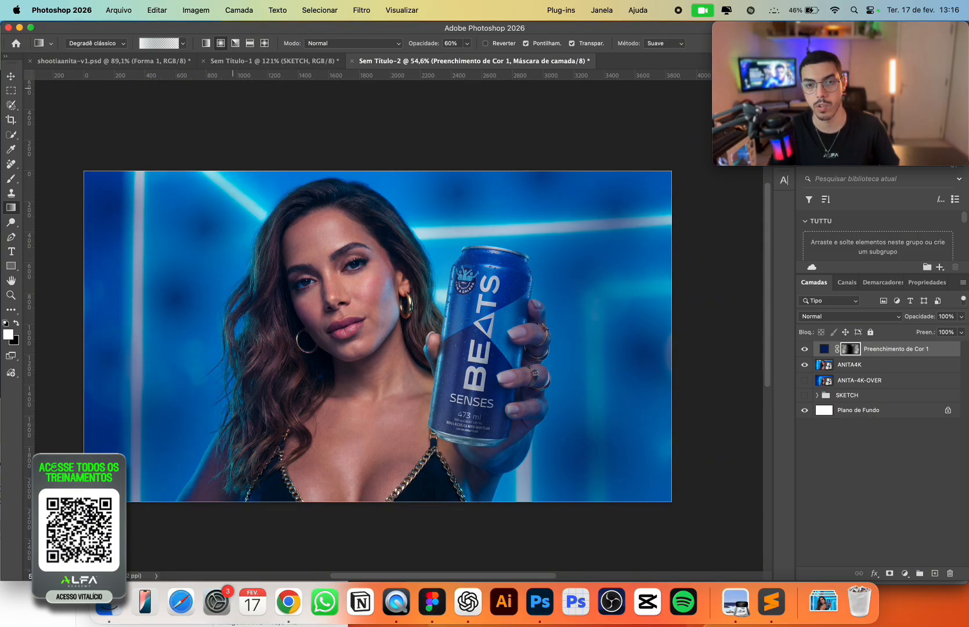
pyautogui.press('super+0')
pyautogui.press('v')
pyautogui.press('z')
pyautogui.moveTo(592, 325); pyautogui.dragTo(586, 324)
pyautogui.press('v')
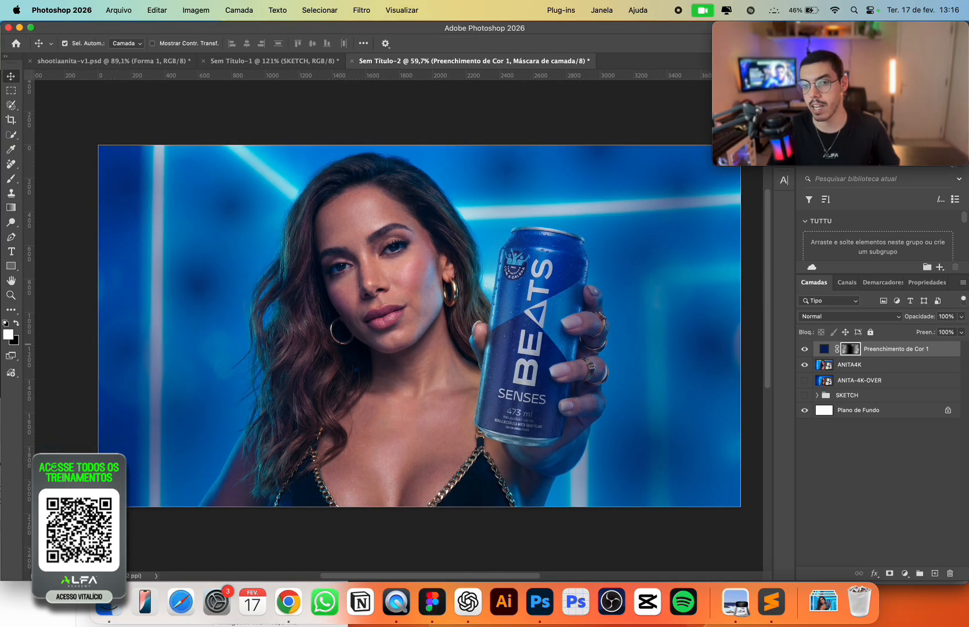
# Duplicate the colour fill layer, hide the original and replace the copy's mask with a new one inverted to black.
pyautogui.press('super+j')
pyautogui.click(805, 365)
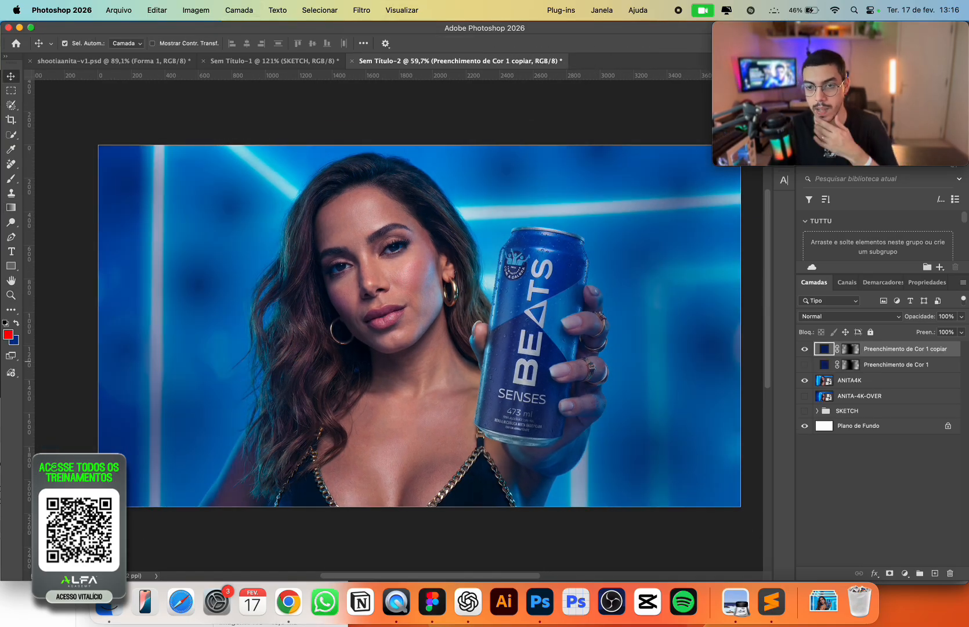
pyautogui.rightClick(851, 348)
pyautogui.click(813, 373)
pyautogui.press('g')
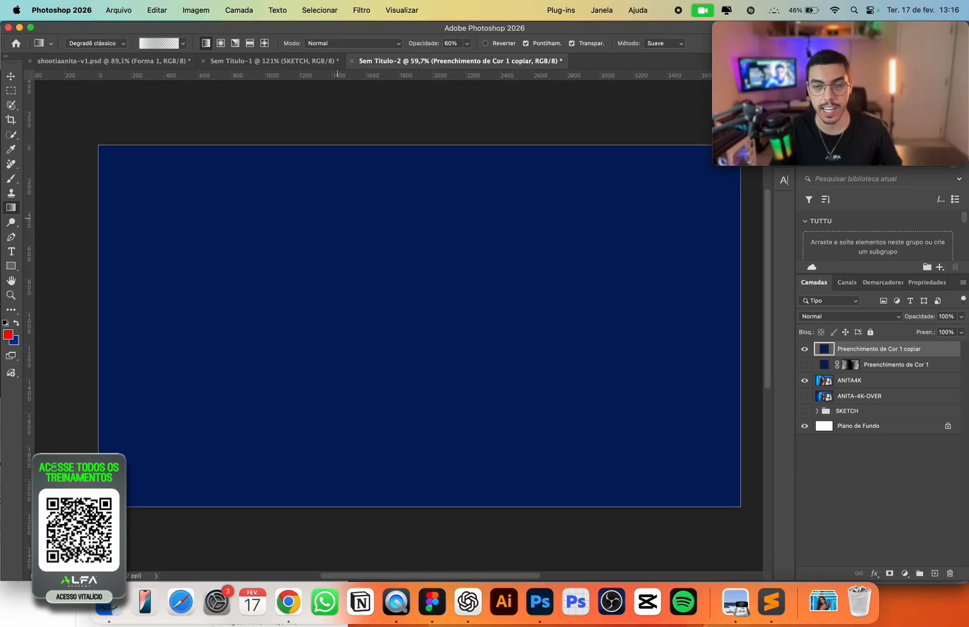
pyautogui.click(890, 573)
pyautogui.press('super+i')
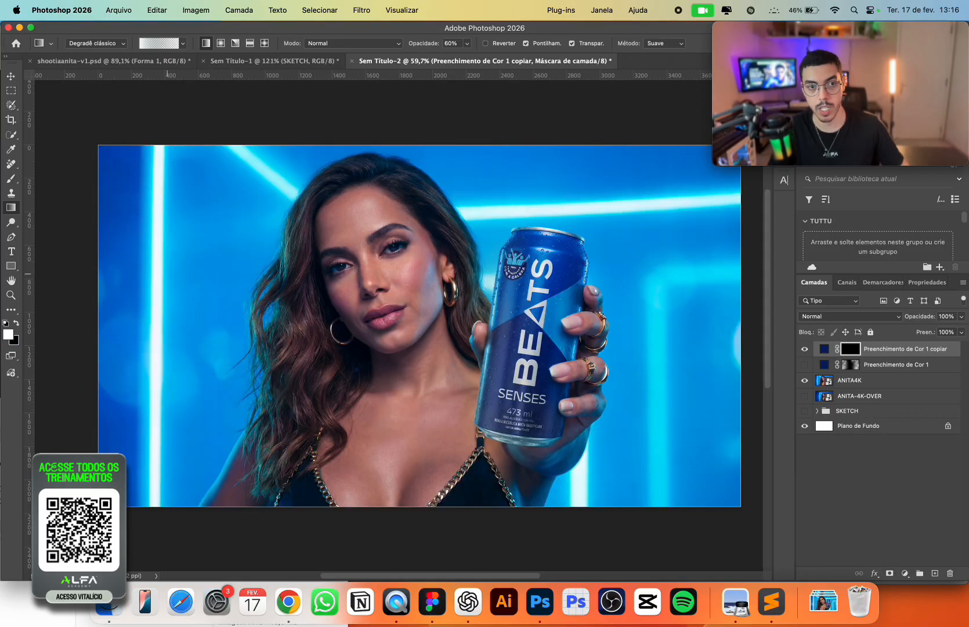
# Darken the photo's side edges and corners with long linear gradients at 60% opacity on the copied fill layer's mask.
pyautogui.moveTo(87, 274); pyautogui.dragTo(334, 273)
pyautogui.moveTo(110, 453); pyautogui.dragTo(440, 149)
pyautogui.moveTo(757, 440); pyautogui.dragTo(627, 197)
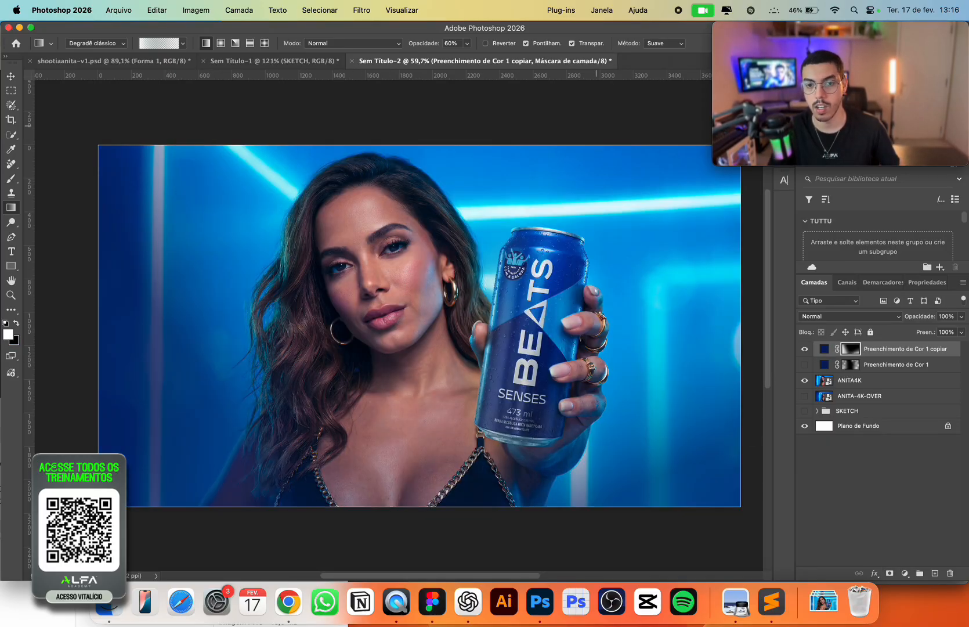
pyautogui.moveTo(756, 221); pyautogui.dragTo(417, 131)
pyautogui.moveTo(584, 247); pyautogui.dragTo(576, 263)
pyautogui.moveTo(166, 135); pyautogui.dragTo(255, 259)
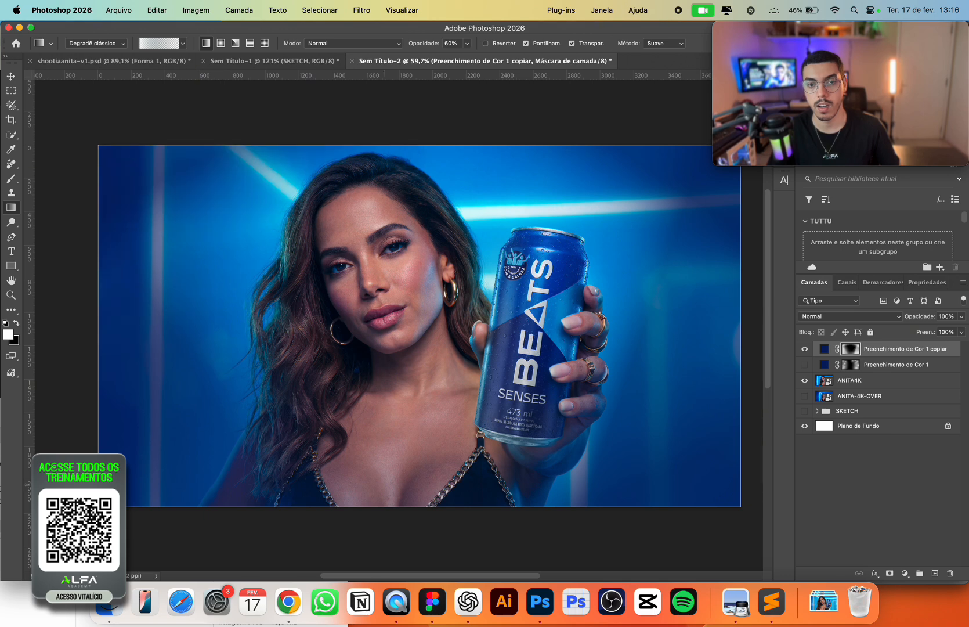
pyautogui.press('v')
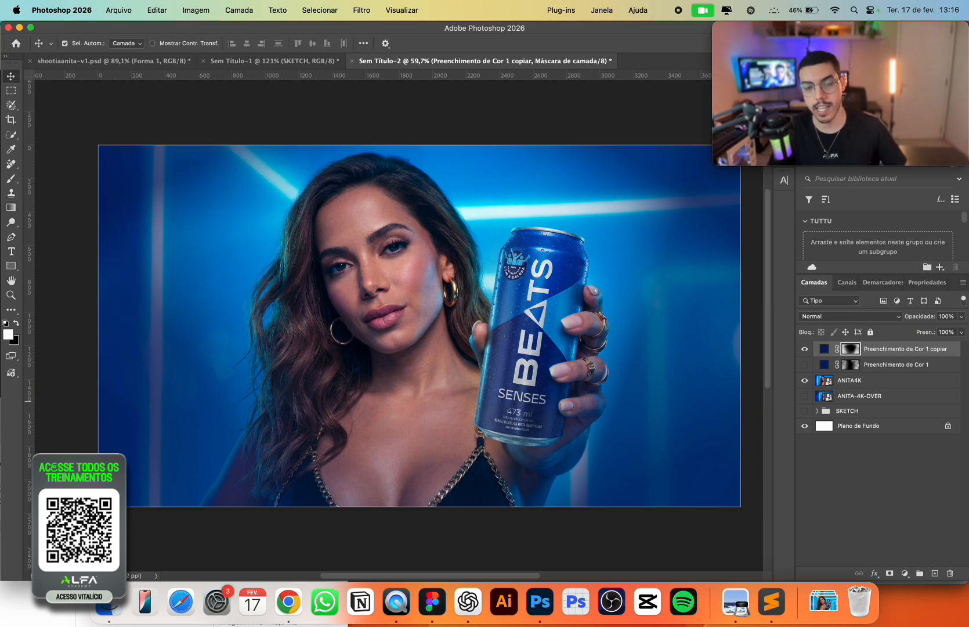
# Remove the gradient mask from the copied fill layer and add a fresh mask inverted to black.
pyautogui.press('BackSpace')
pyautogui.click(890, 572)
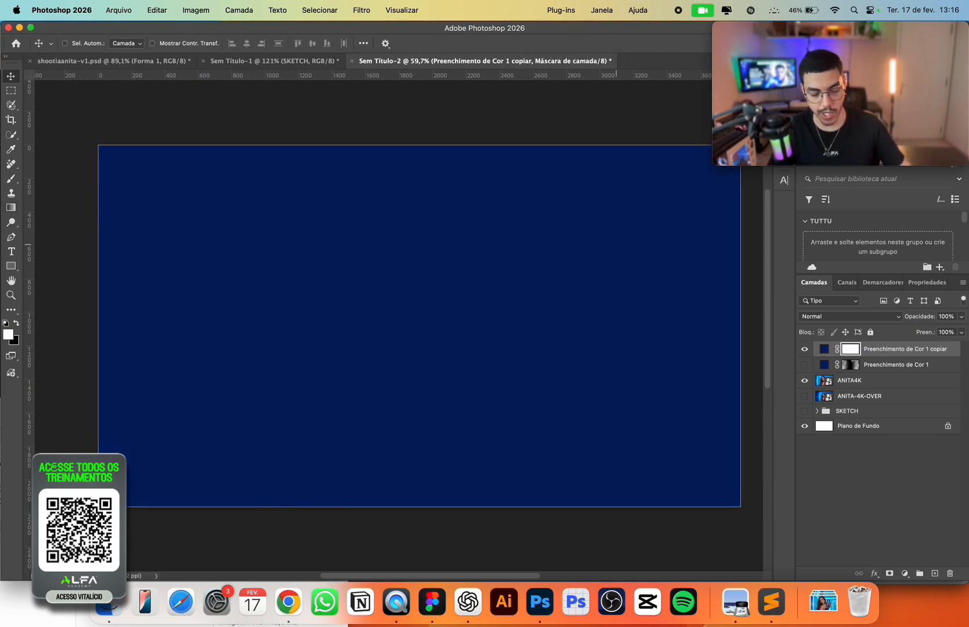
pyautogui.press('super+i')
pyautogui.press('b')
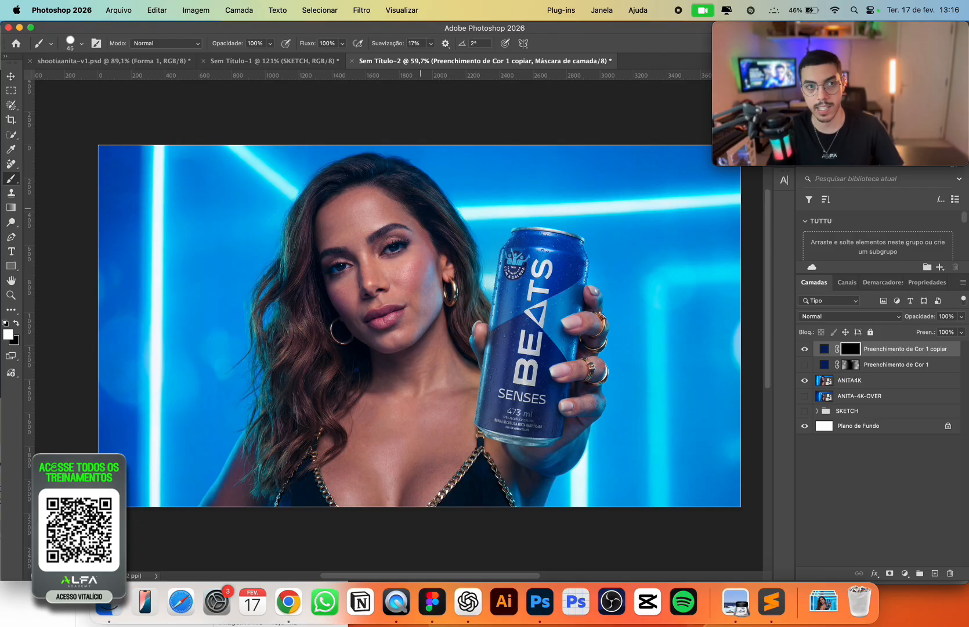
# Set the Brush to 0% hardness with a very large size and paint the background around the model on the new mask.
pyautogui.click(81, 43)
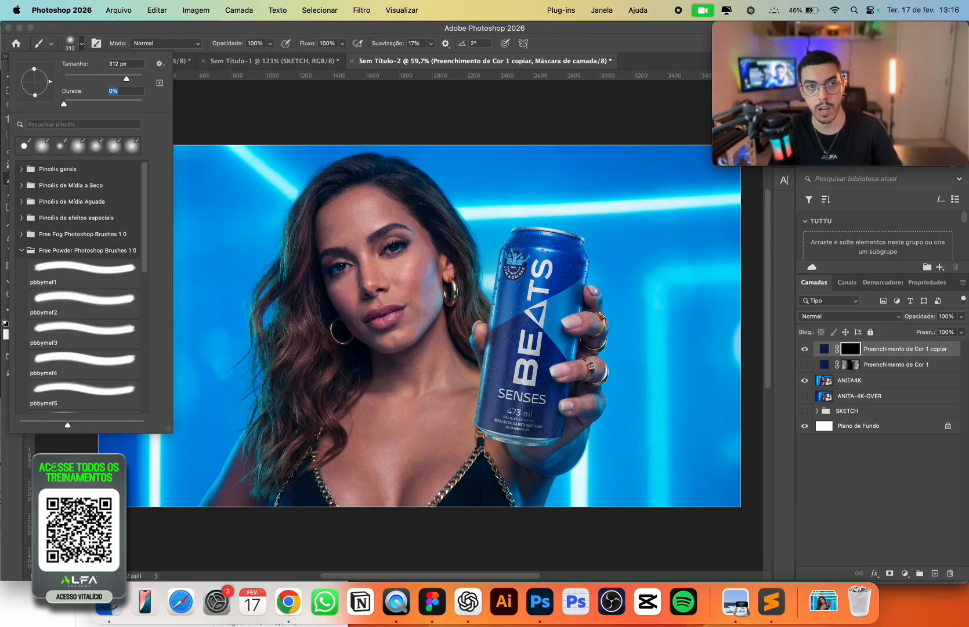
pyautogui.moveTo(126, 79); pyautogui.dragTo(131, 79)
pyautogui.moveTo(308, 44); pyautogui.dragTo(276, 44)
pyautogui.press(']')
pyautogui.press(']')
pyautogui.press(']')
pyautogui.press(']')
pyautogui.press(']')
pyautogui.moveTo(166, 181)
pyautogui.mouseDown()
pyautogui.moveTo(195, 159)
pyautogui.moveTo(147, 306)
pyautogui.mouseUp()
pyautogui.press(']')
pyautogui.press(']')
pyautogui.press(']')
pyautogui.moveTo(207, 161); pyautogui.dragTo(158, 494)
pyautogui.press(']')
pyautogui.press(']')
pyautogui.press(']')
pyautogui.moveTo(754, 513)
pyautogui.mouseDown()
pyautogui.moveTo(676, 345)
pyautogui.moveTo(657, 428)
pyautogui.moveTo(582, 440)
pyautogui.mouseUp()
pyautogui.moveTo(512, 134); pyautogui.dragTo(402, 568)
pyautogui.press('super+0')
pyautogui.press('v')
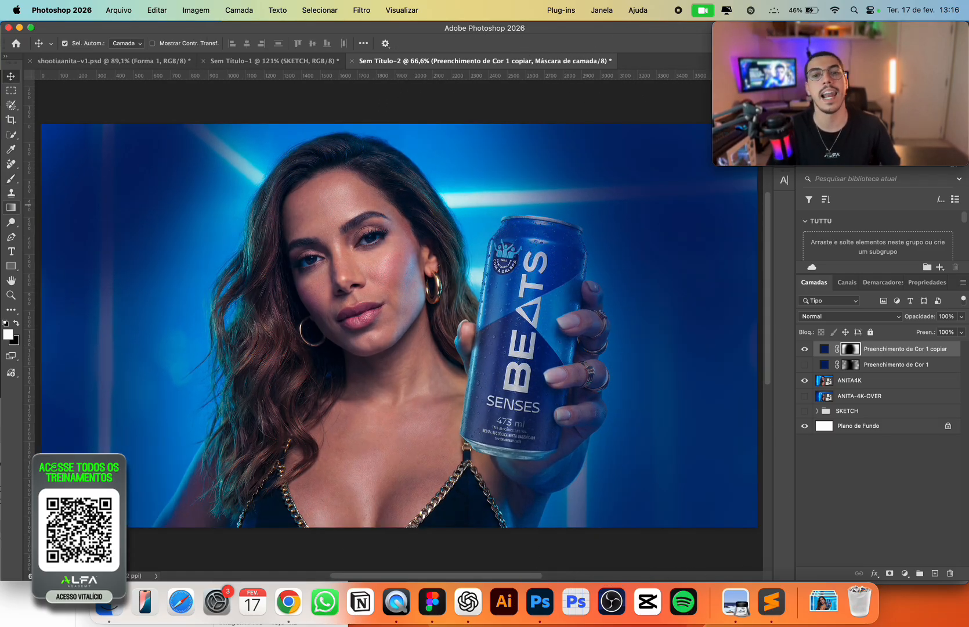
# Delete the copied colour fill layer and select the ANITA4K layer.
pyautogui.press('Delete')
pyautogui.press('Delete')
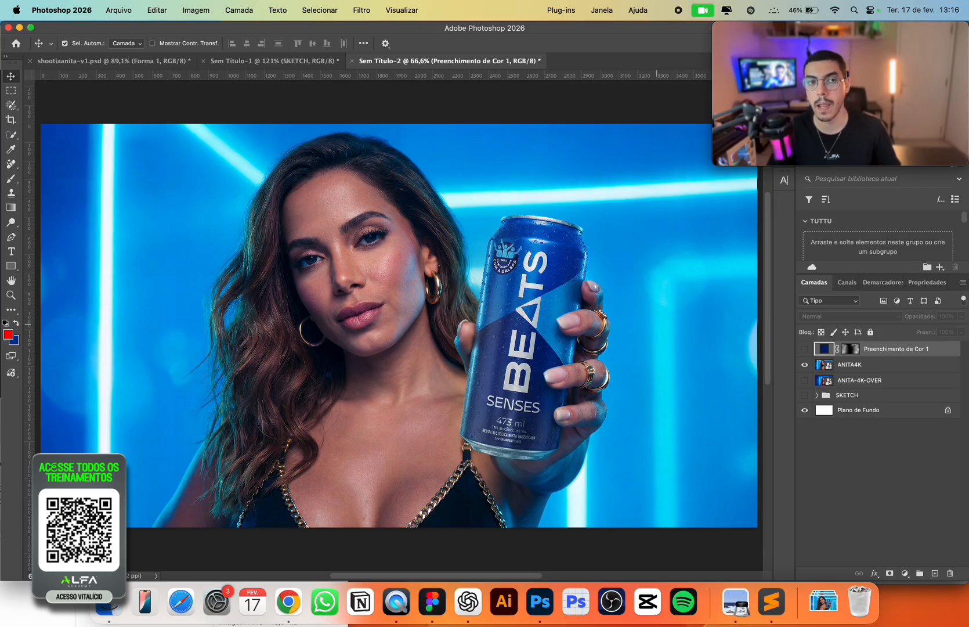
pyautogui.click(871, 365)
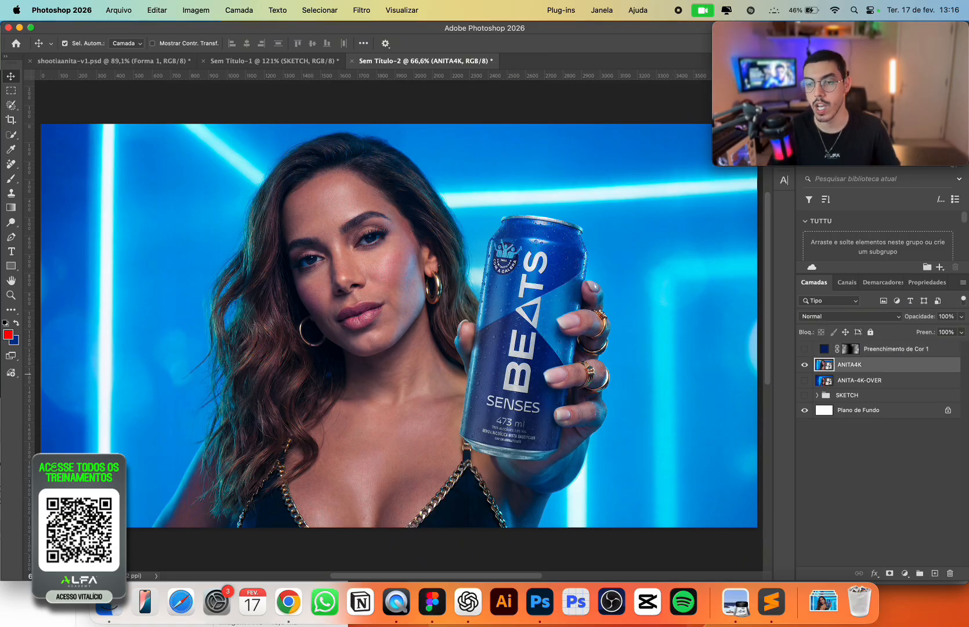
# Outline the background on both sides of the model with the Patch tool, adding the second area to the selection.
pyautogui.click(904, 573)
pyautogui.click(914, 560)
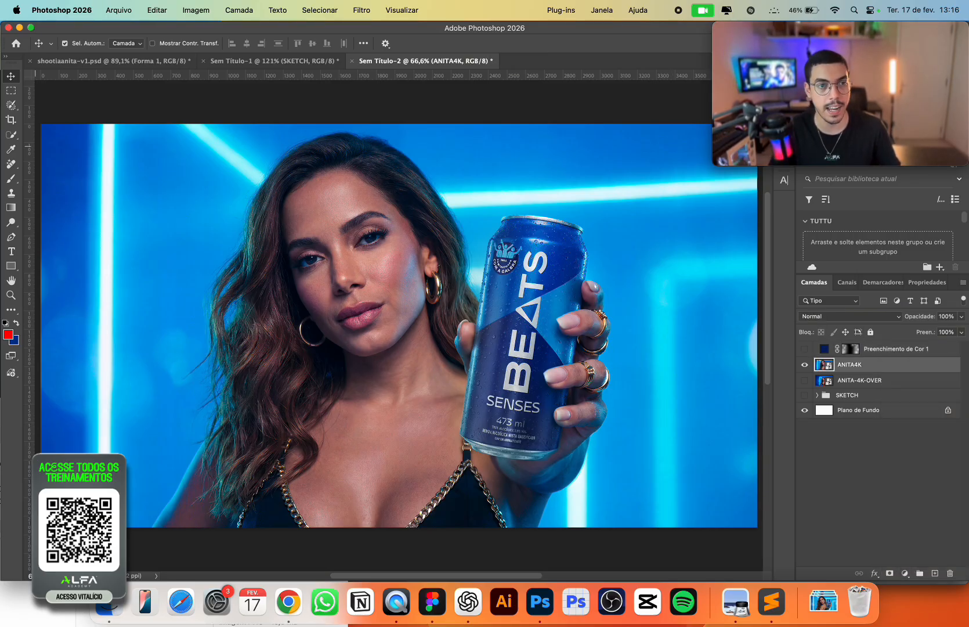
pyautogui.press('b')
pyautogui.click(11, 310)
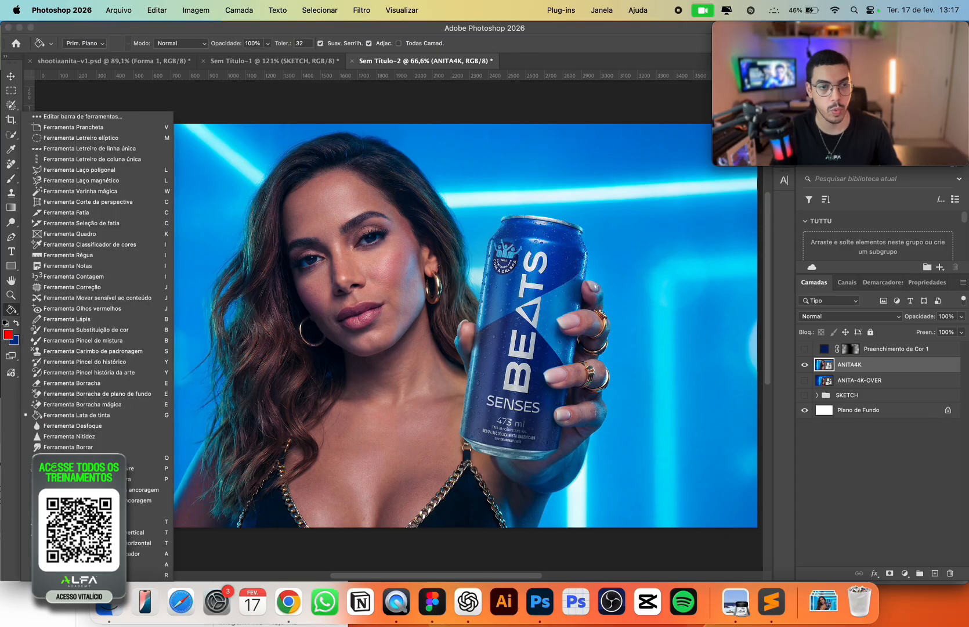
pyautogui.click(75, 287)
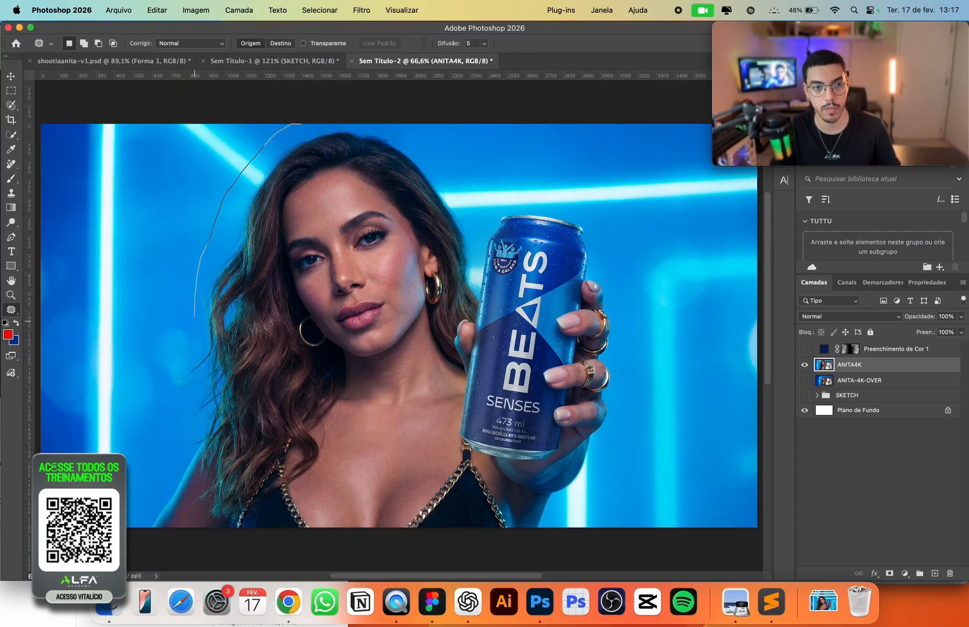
pyautogui.moveTo(78, 548)
pyautogui.mouseDown()
pyautogui.moveTo(36, 249)
pyautogui.moveTo(100, 120)
pyautogui.moveTo(293, 122)
pyautogui.mouseUp()
pyautogui.moveTo(559, 123); pyautogui.dragTo(515, 192)
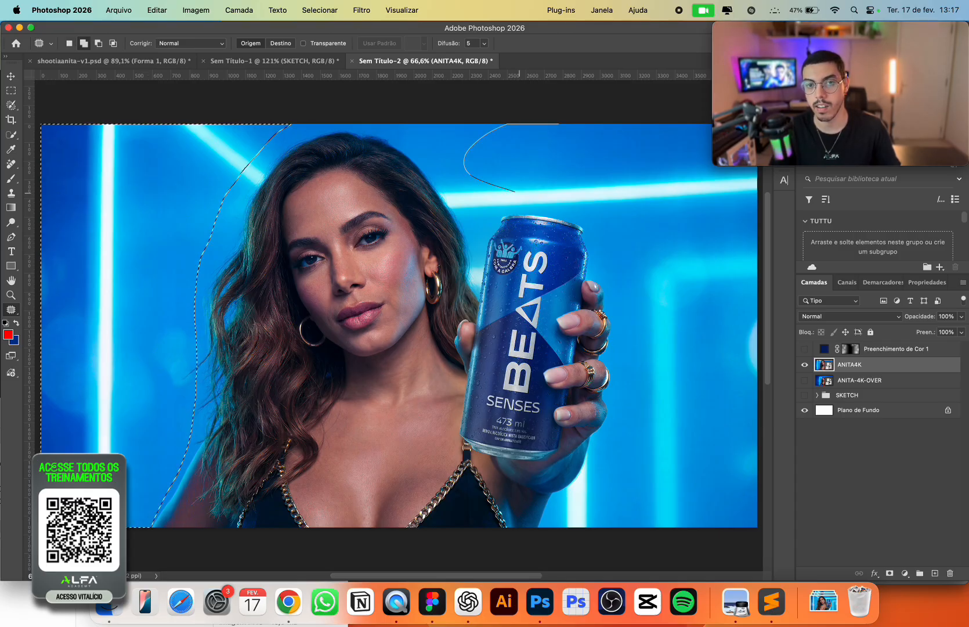
pyautogui.moveTo(572, 568)
pyautogui.mouseDown()
pyautogui.moveTo(769, 375)
pyautogui.moveTo(748, 113)
pyautogui.moveTo(581, 117)
pyautogui.mouseUp()
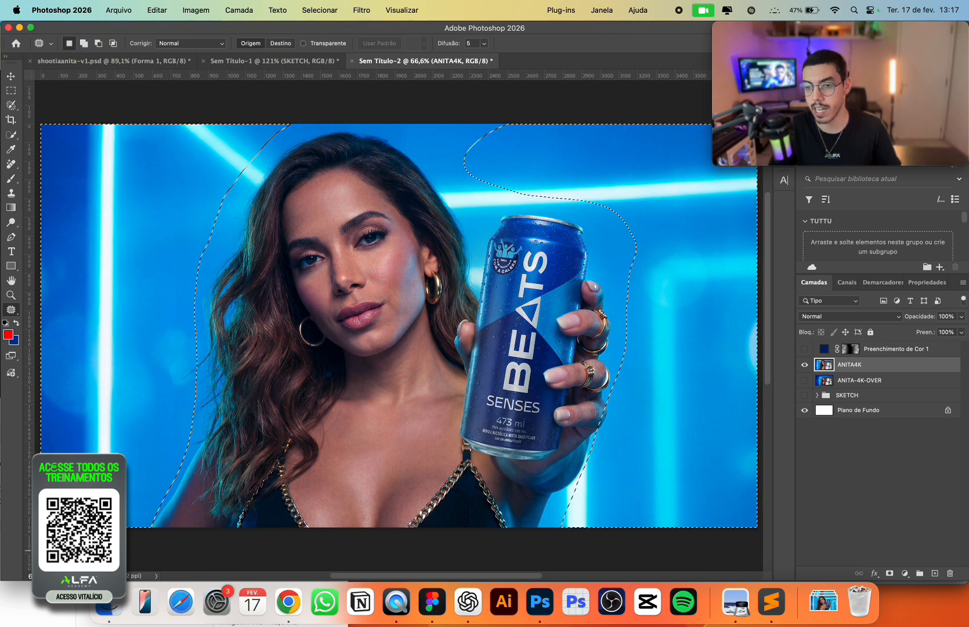
# Add a Curves adjustment limited to the selected background and lower its white end point to darken it strongly.
pyautogui.click(905, 573)
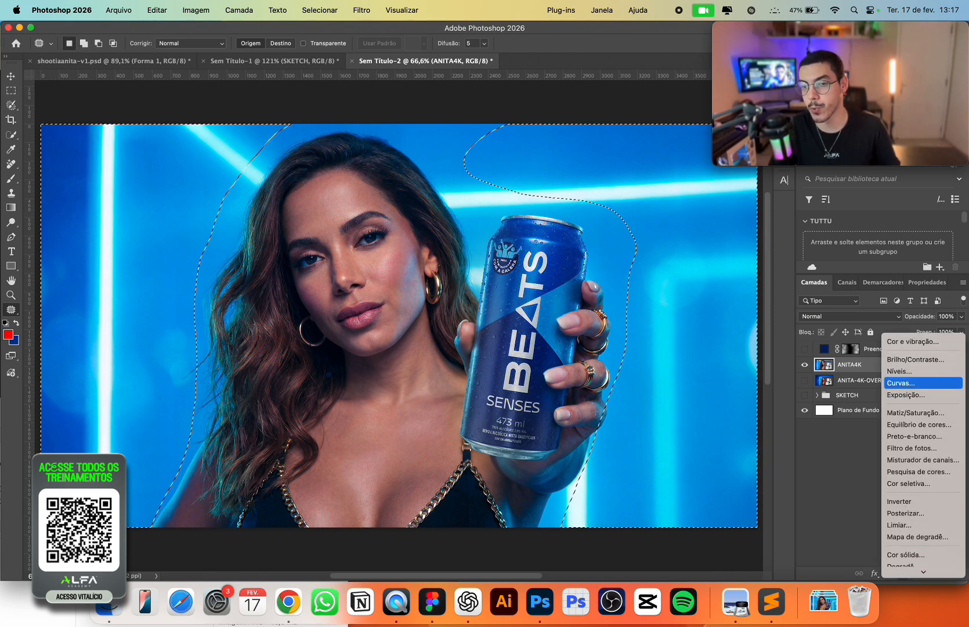
pyautogui.click(901, 383)
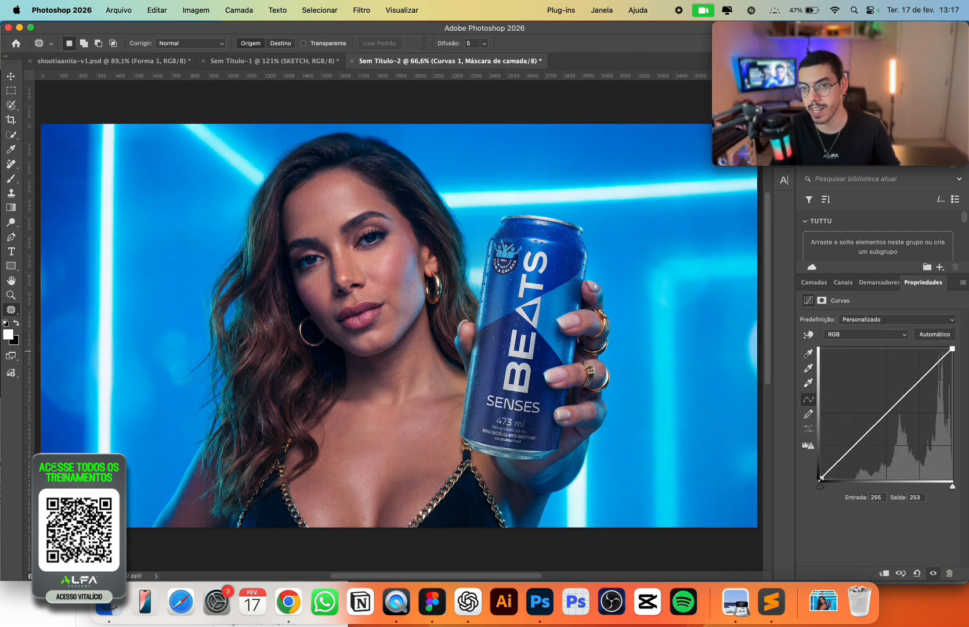
pyautogui.moveTo(952, 349); pyautogui.dragTo(950, 419)
pyautogui.click(814, 283)
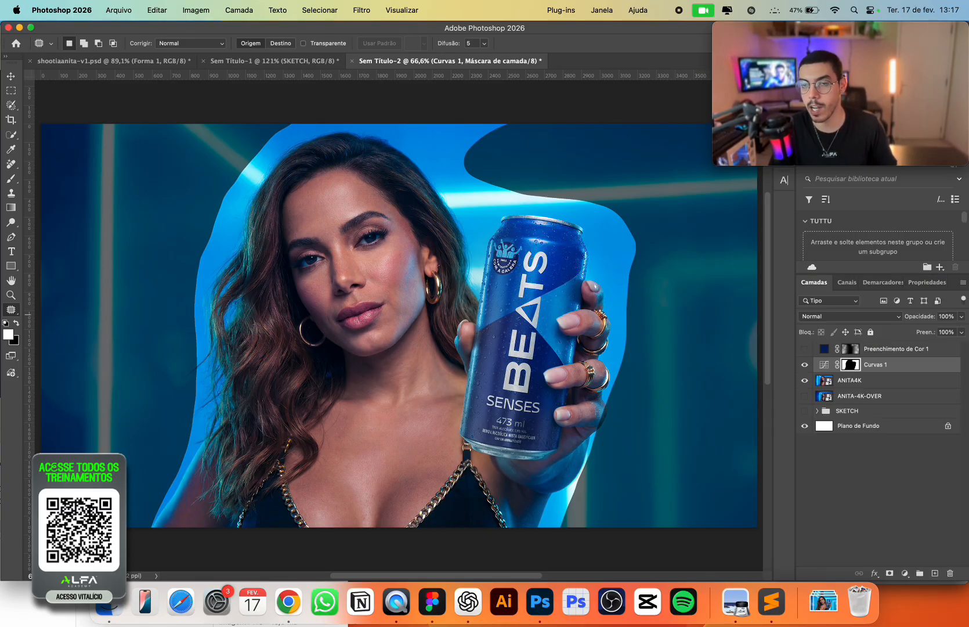
# Soften the Curves layer's mask edge in Select and Mask with a feather of about 167 px.
pyautogui.click(896, 349)
pyautogui.click(896, 366)
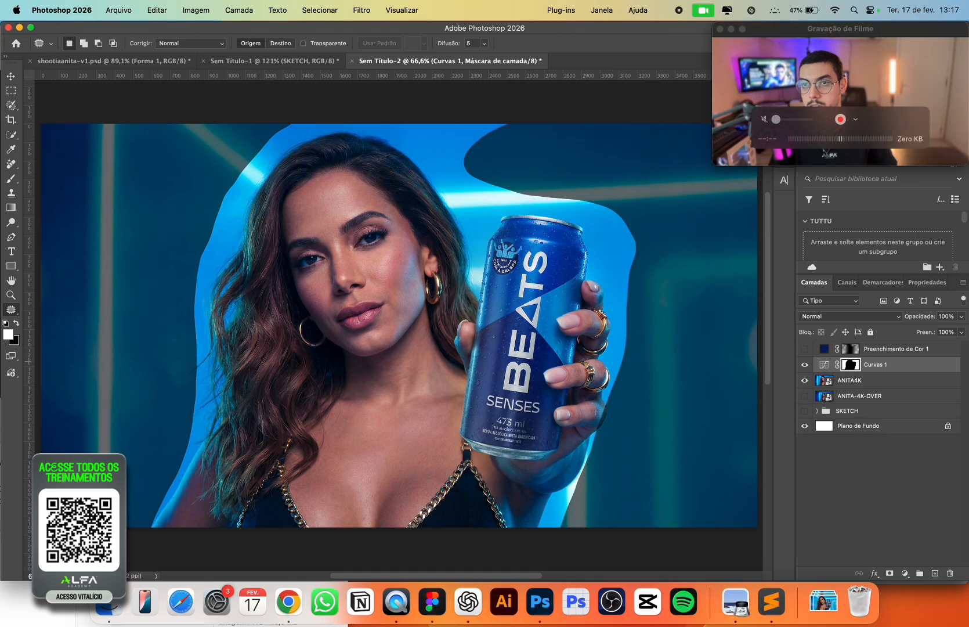
pyautogui.moveTo(840, 29); pyautogui.dragTo(128, 29)
pyautogui.click(811, 142)
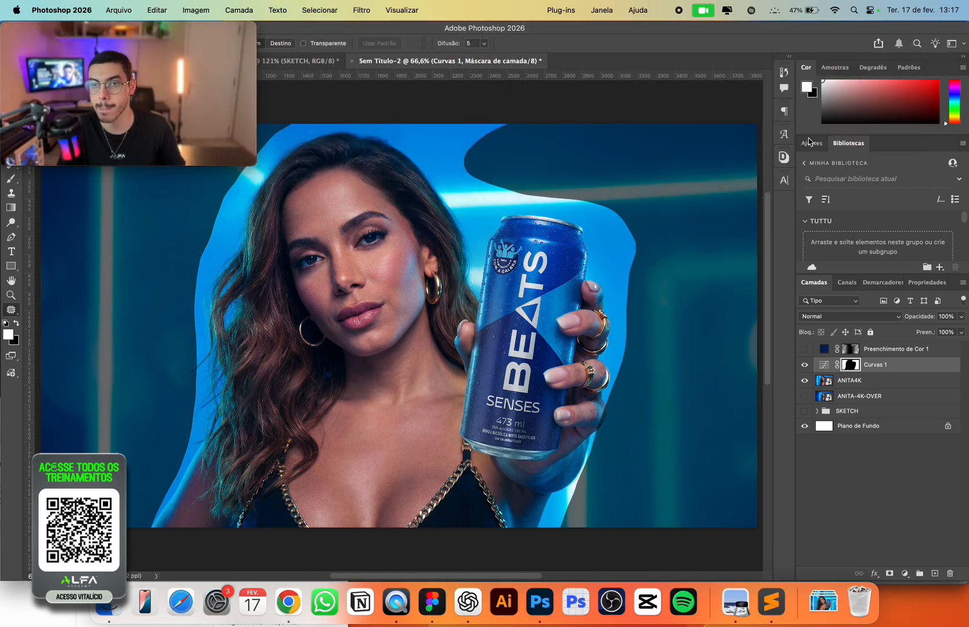
pyautogui.click(811, 143)
pyautogui.press('super+alt+r')
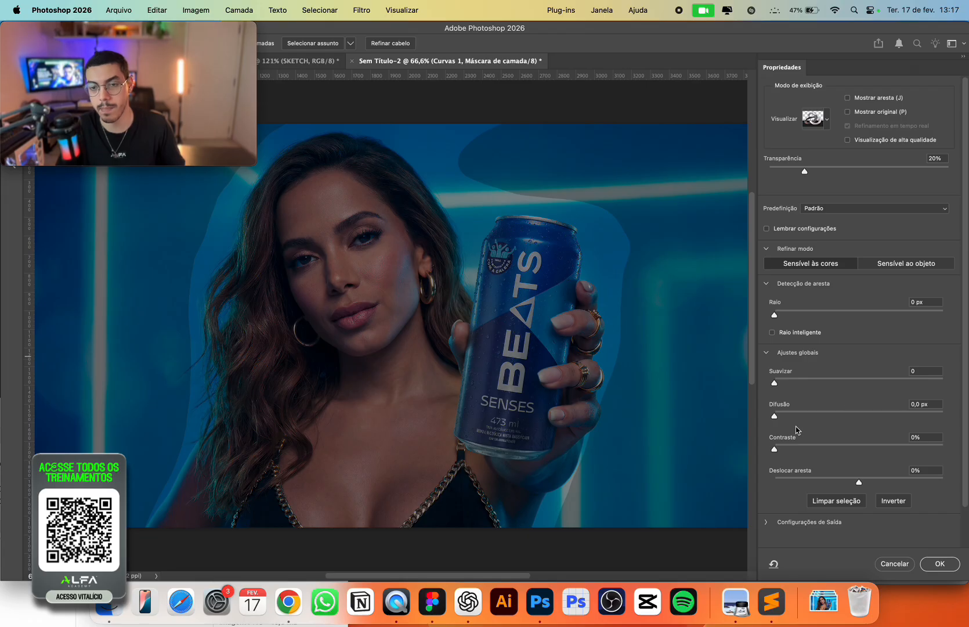
pyautogui.moveTo(798, 415); pyautogui.dragTo(899, 423)
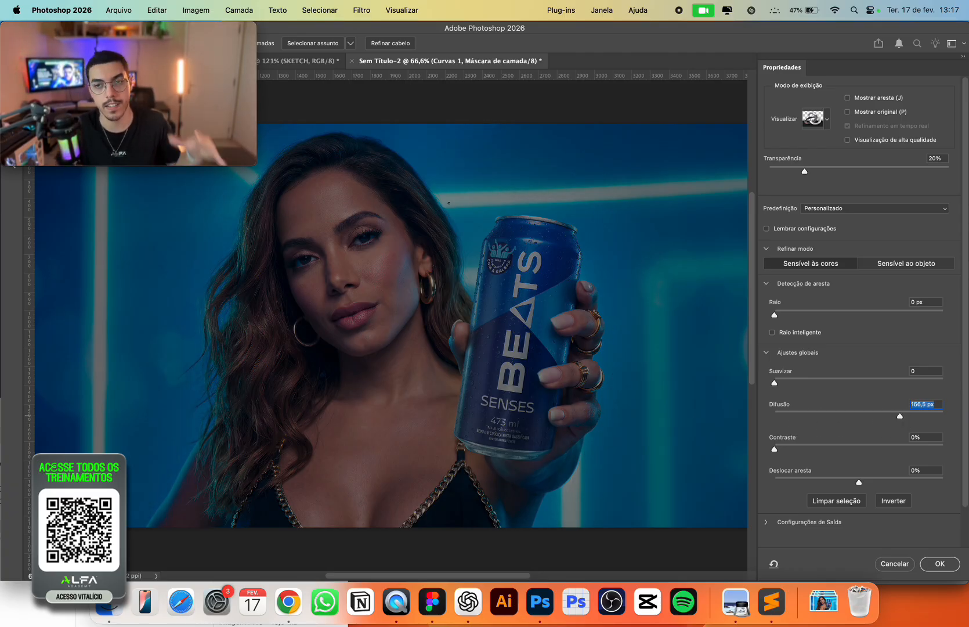
pyautogui.click(940, 564)
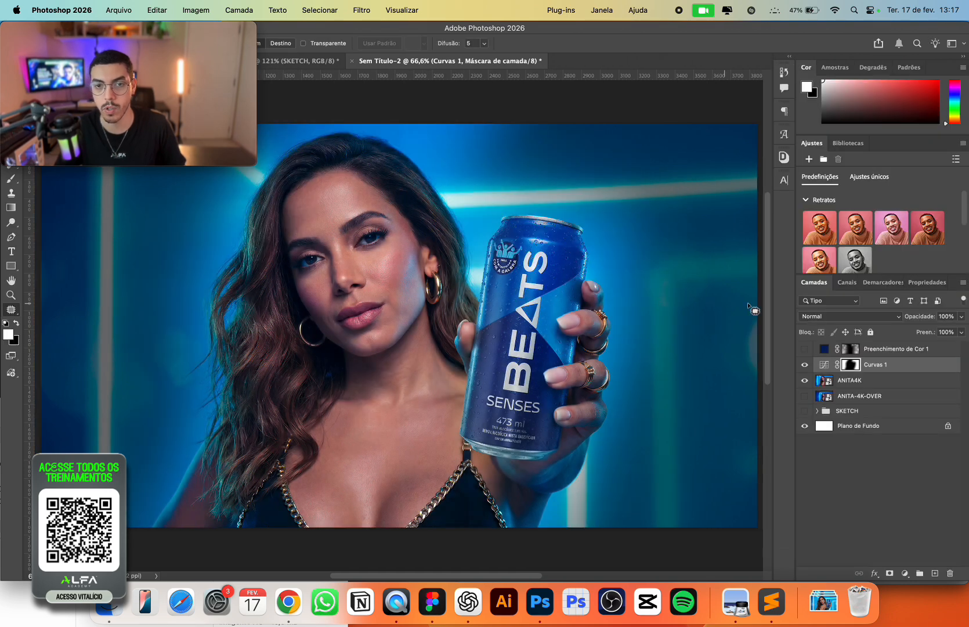
# Compare the background with and without the feathered Curves adjustment by toggling the layer's visibility.
pyautogui.click(805, 365)
pyautogui.click(805, 365)
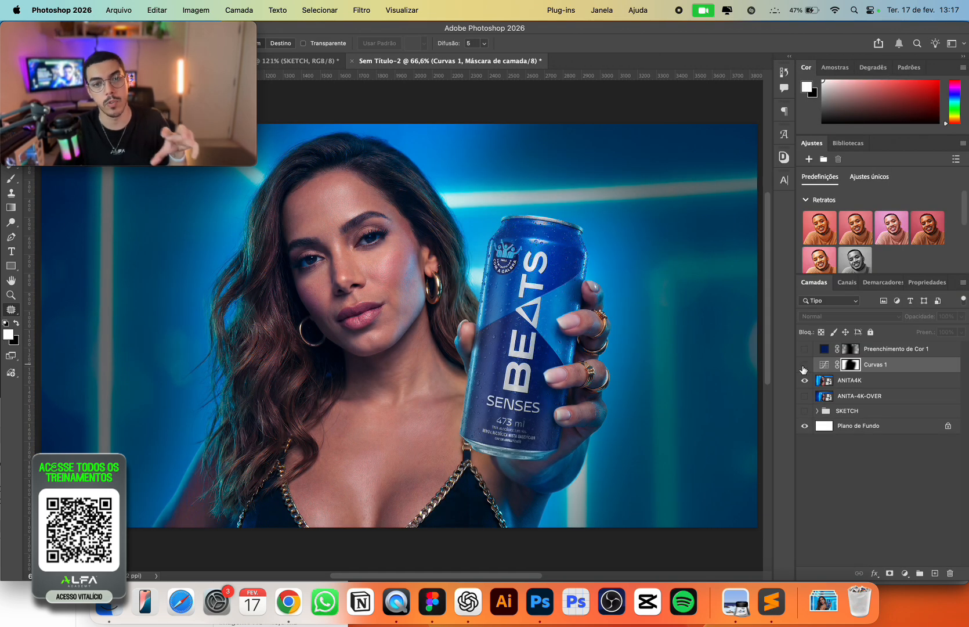
pyautogui.click(805, 365)
pyautogui.click(805, 365)
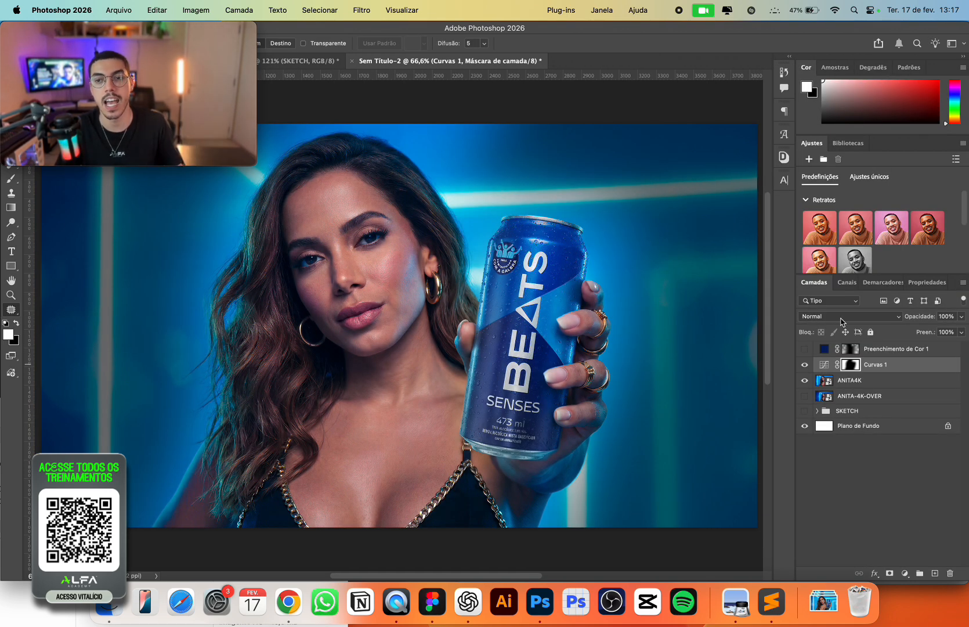
# Set the Curves layer's blending mode to Luz direta and check the image with the layer off and on.
pyautogui.click(843, 316)
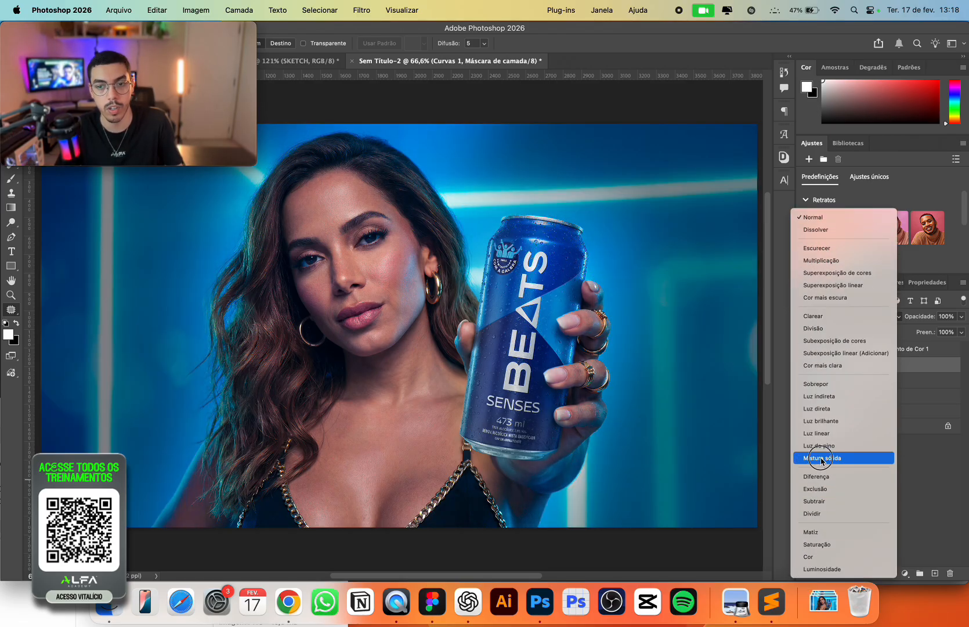
pyautogui.click(823, 410)
pyautogui.click(805, 365)
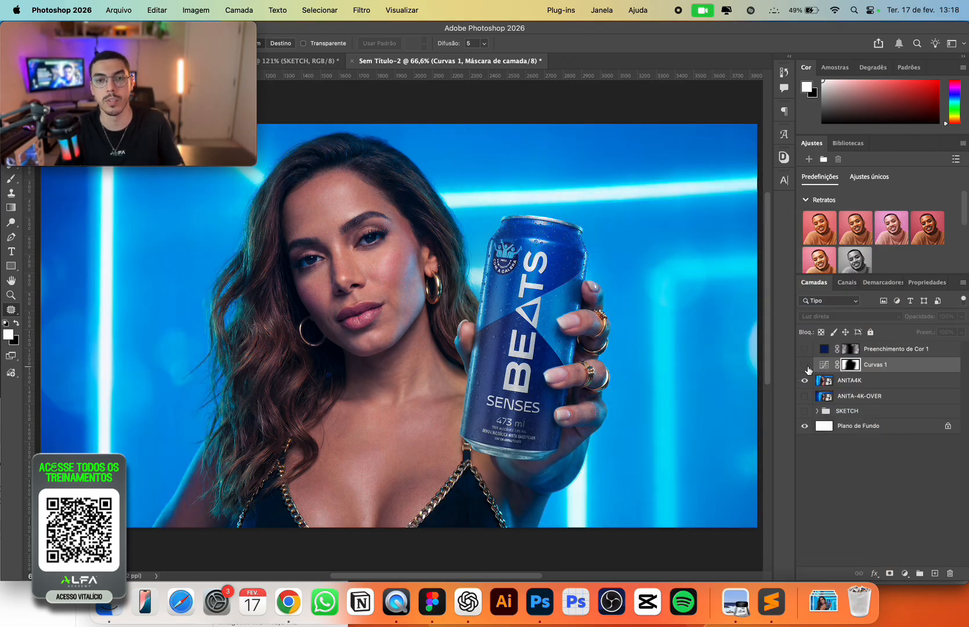
pyautogui.click(805, 364)
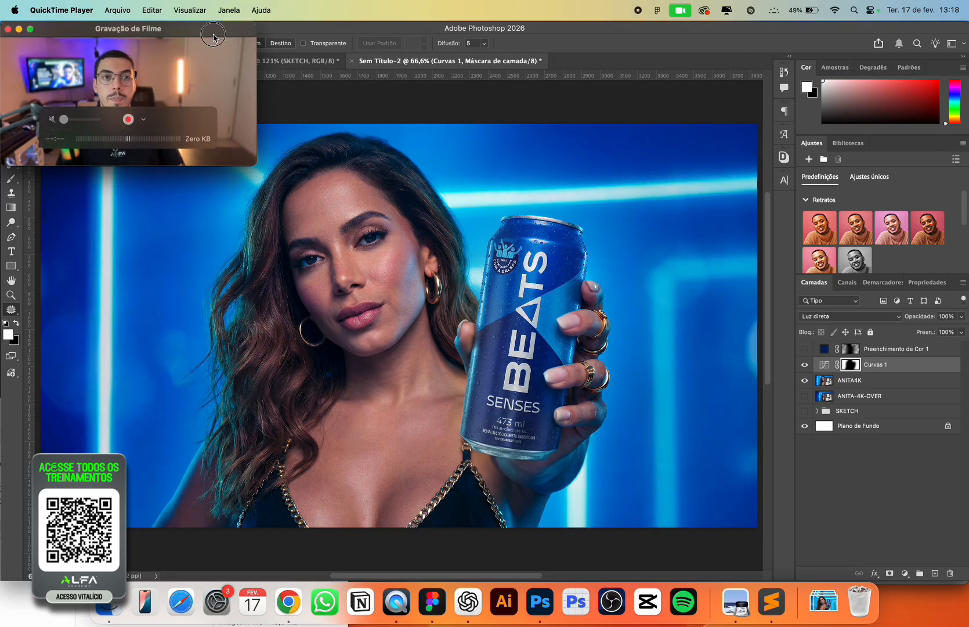
# Lower the Curves layer's opacity to 82%.
pyautogui.moveTo(127, 93); pyautogui.dragTo(853, 93)
pyautogui.click(639, 351)
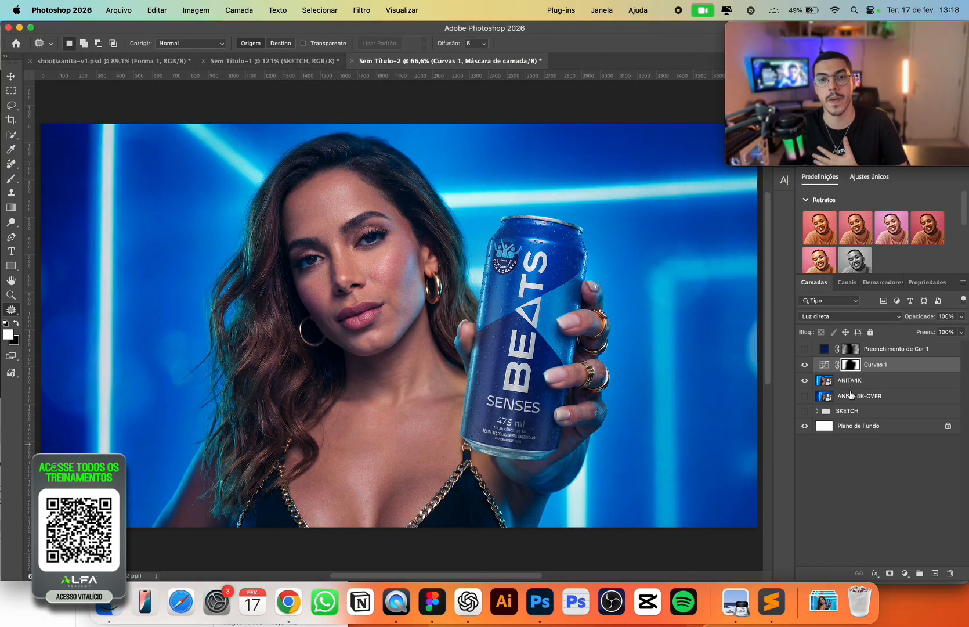
pyautogui.click(11, 76)
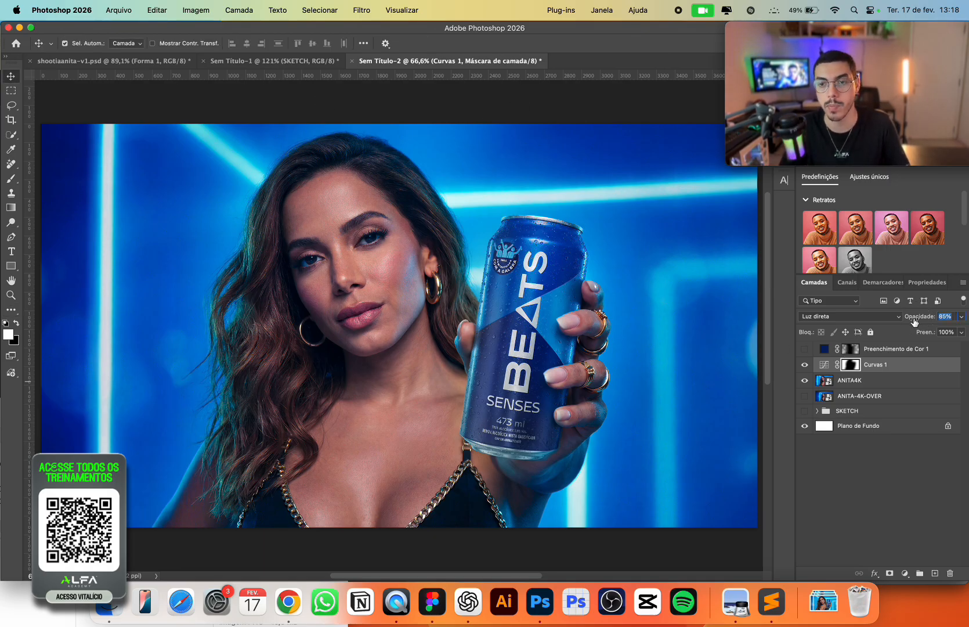
pyautogui.moveTo(915, 321); pyautogui.dragTo(918, 319)
# Switch the Curves layer off and on repeatedly to judge the background darkening at the reduced opacity.
pyautogui.click(805, 365)
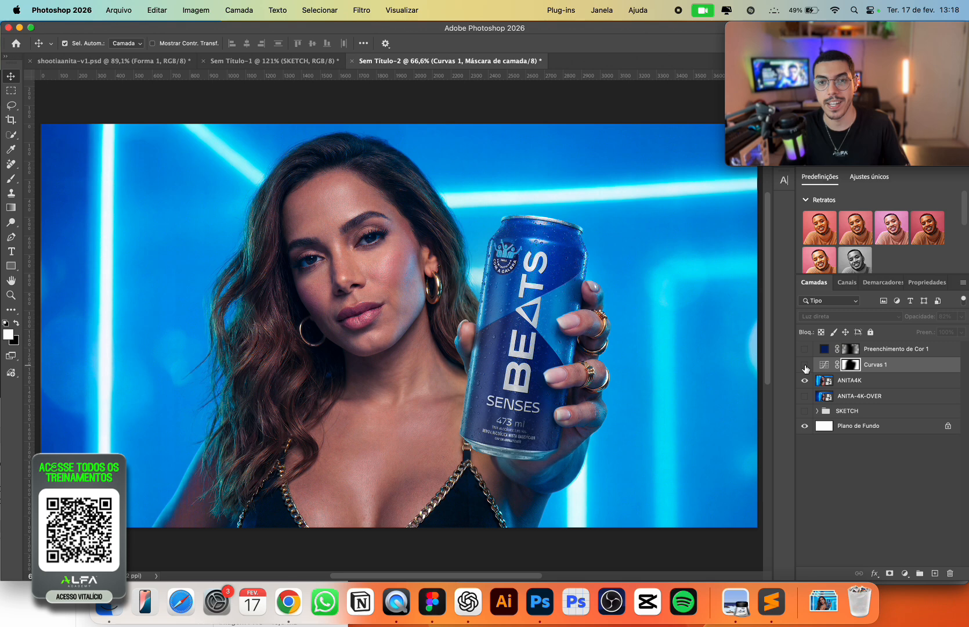
pyautogui.click(804, 365)
pyautogui.click(806, 365)
pyautogui.click(806, 365)
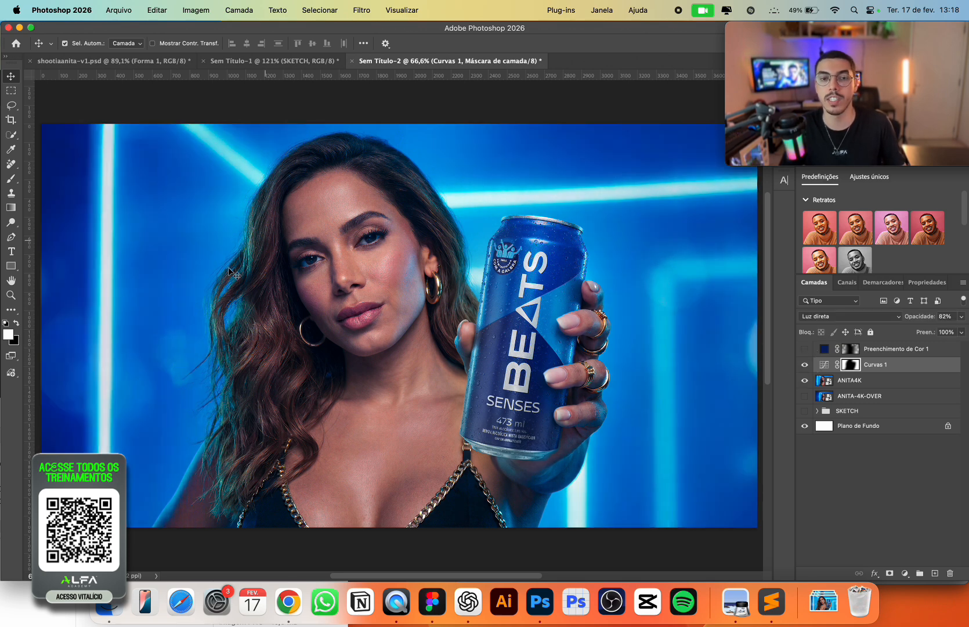
pyautogui.click(806, 369)
pyautogui.click(806, 369)
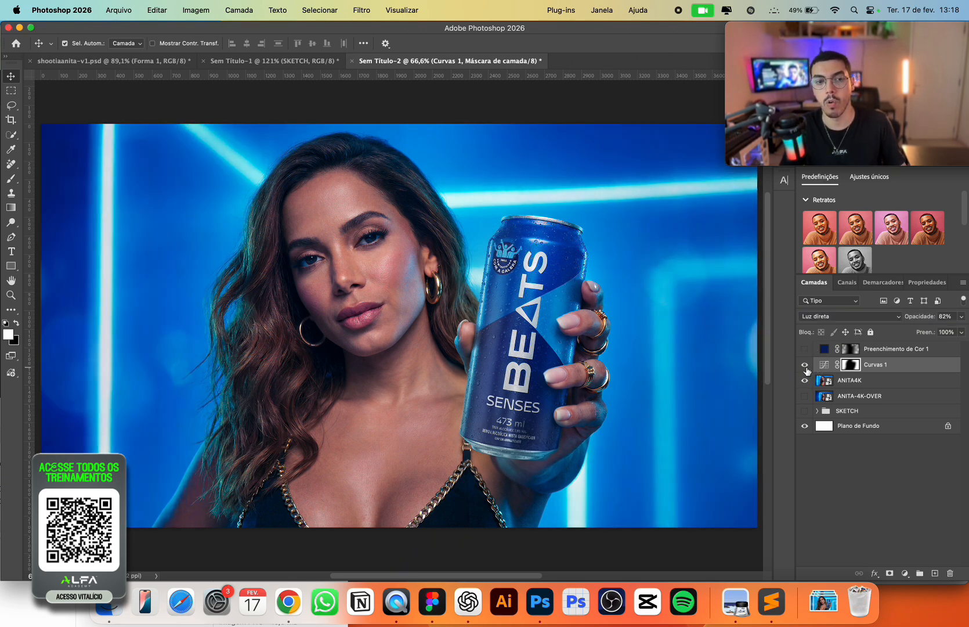
pyautogui.click(808, 368)
pyautogui.click(807, 368)
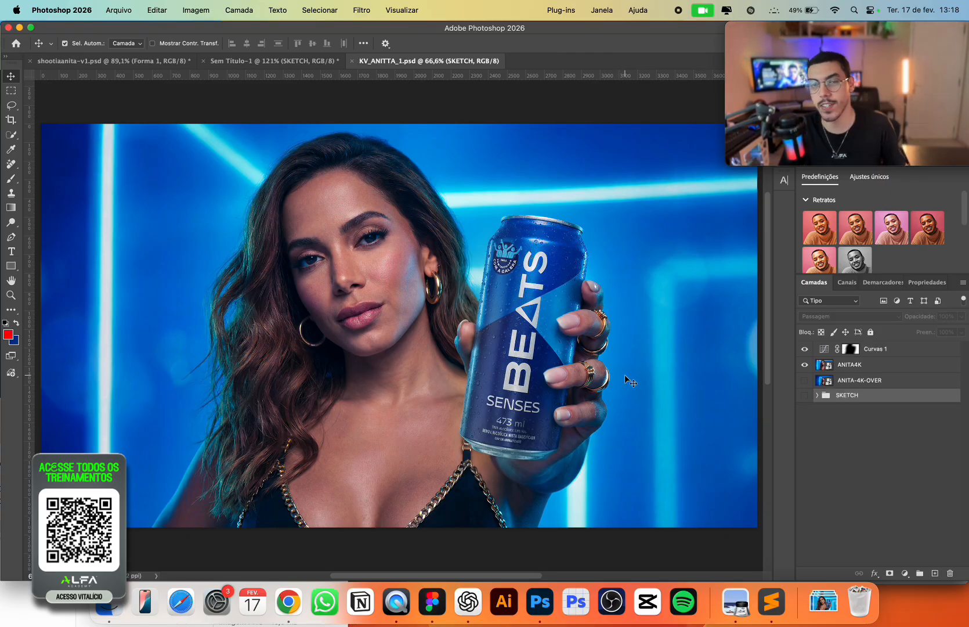
# Open the SE JOGA NA PISTA smart object from shootiaanita-v1.psd, inspect how its lettering is built, and close it.
pyautogui.click(849, 365)
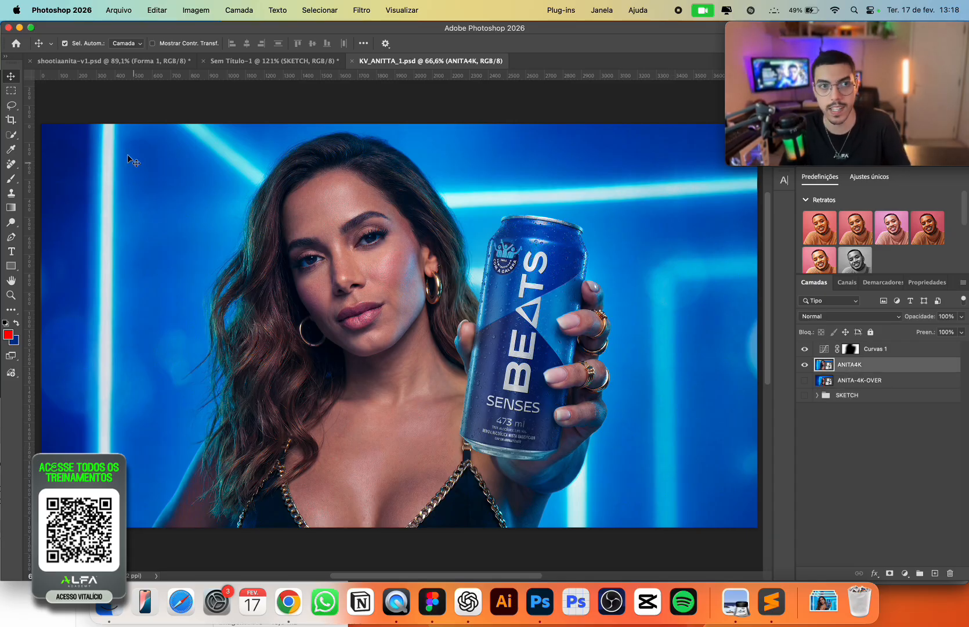
pyautogui.click(137, 61)
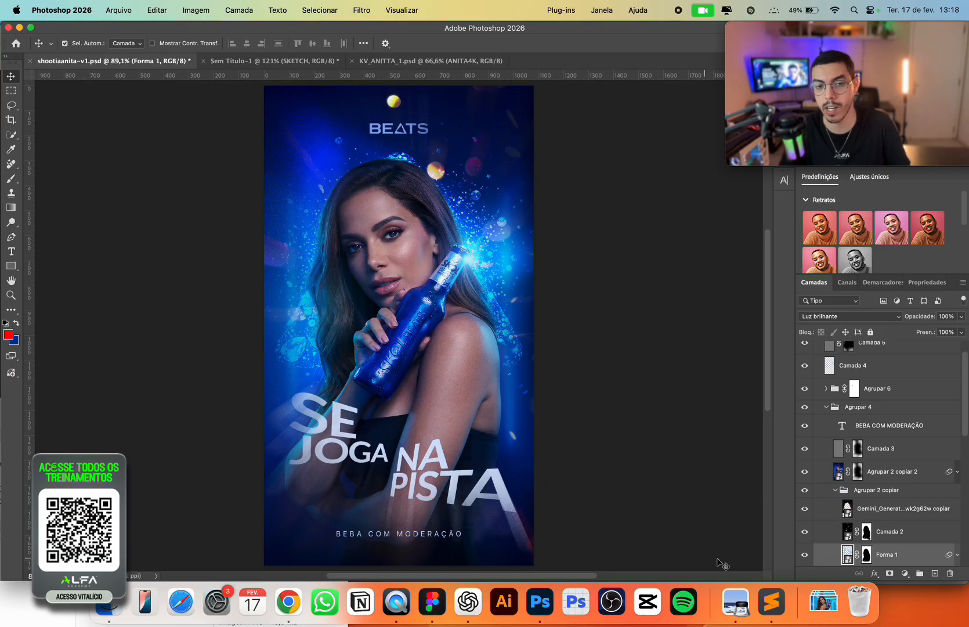
pyautogui.click(367, 458)
pyautogui.doubleClick(857, 557)
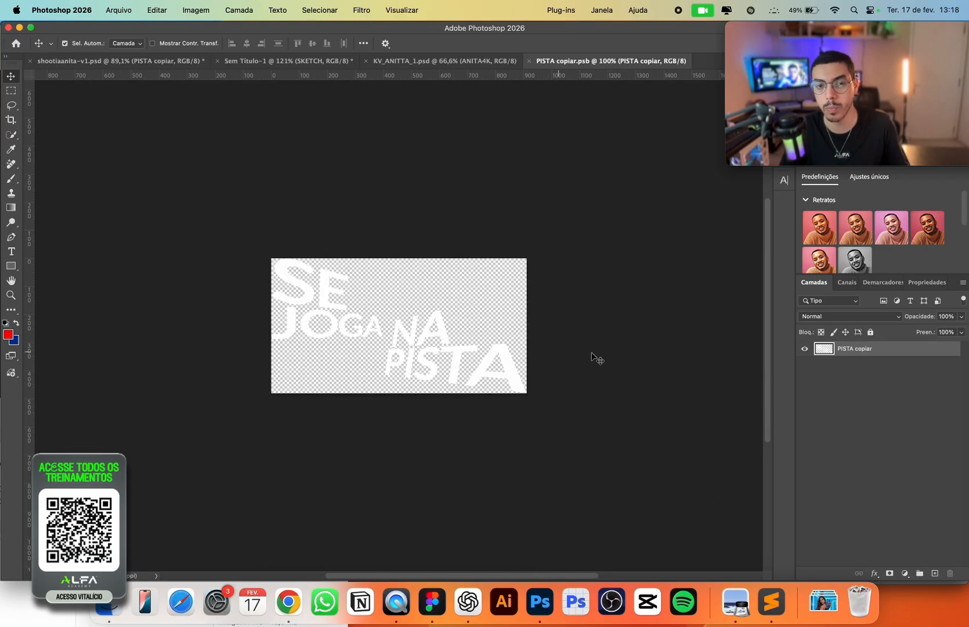
pyautogui.moveTo(295, 311); pyautogui.dragTo(344, 304)
pyautogui.press('super+z')
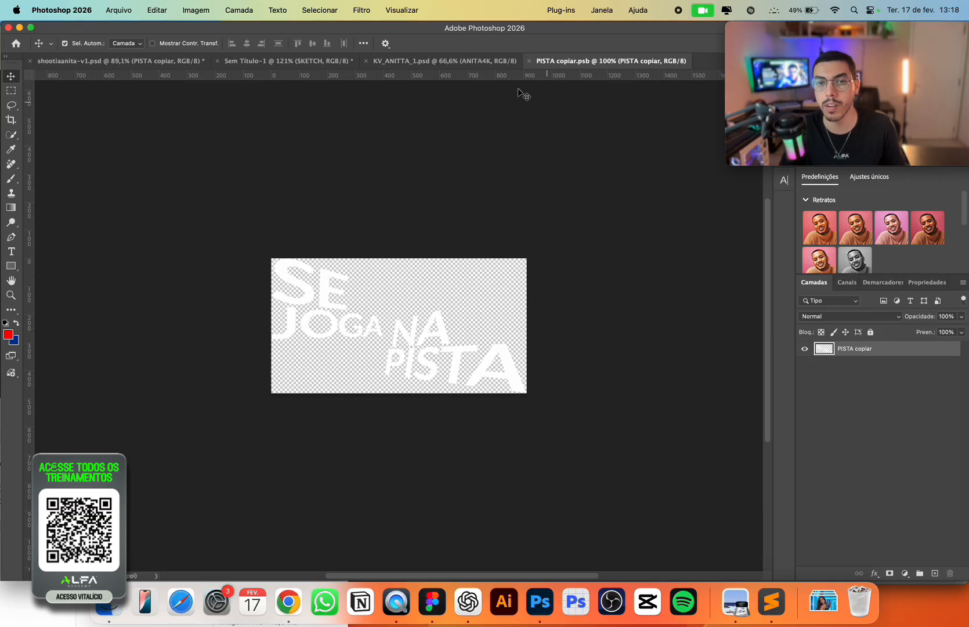
pyautogui.click(529, 63)
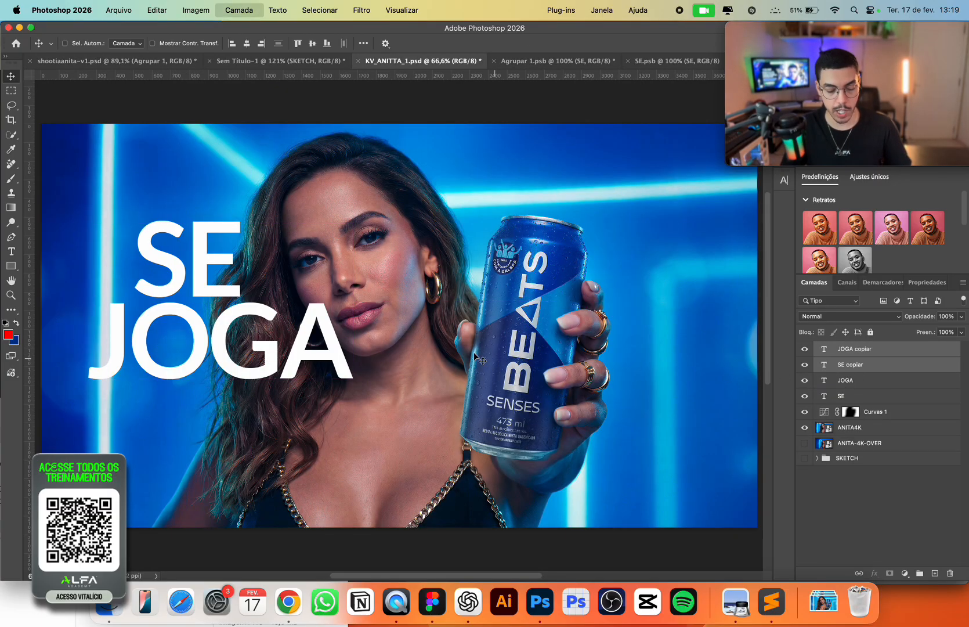
# Place the copied SE and JOGA texts over the can and change them to NA and PISTA.
pyautogui.moveTo(165, 253); pyautogui.dragTo(552, 348)
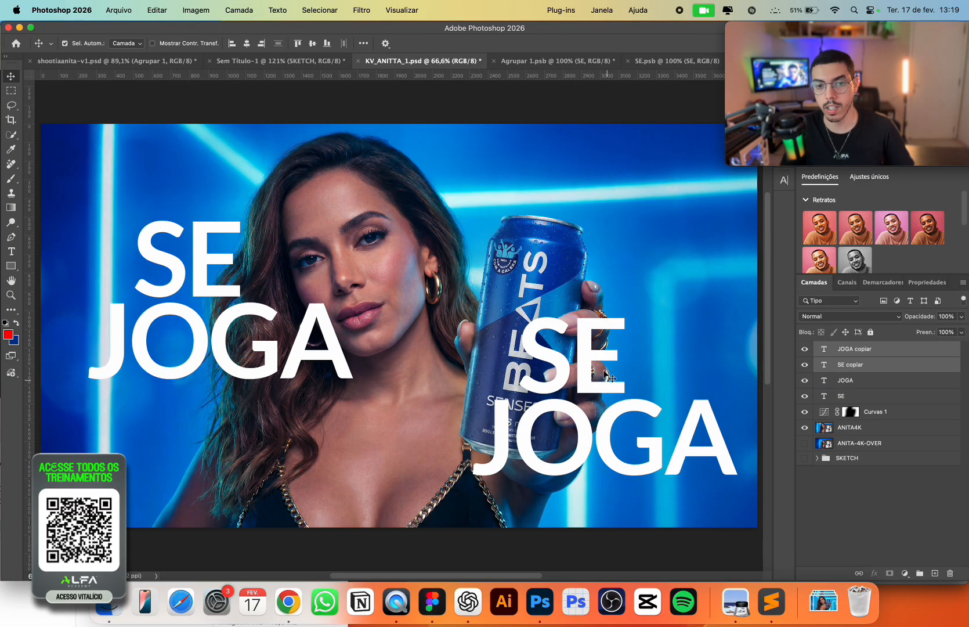
pyautogui.doubleClick(552, 348)
pyautogui.write('NA')
pyautogui.press('super+Return')
pyautogui.doubleClick(568, 449)
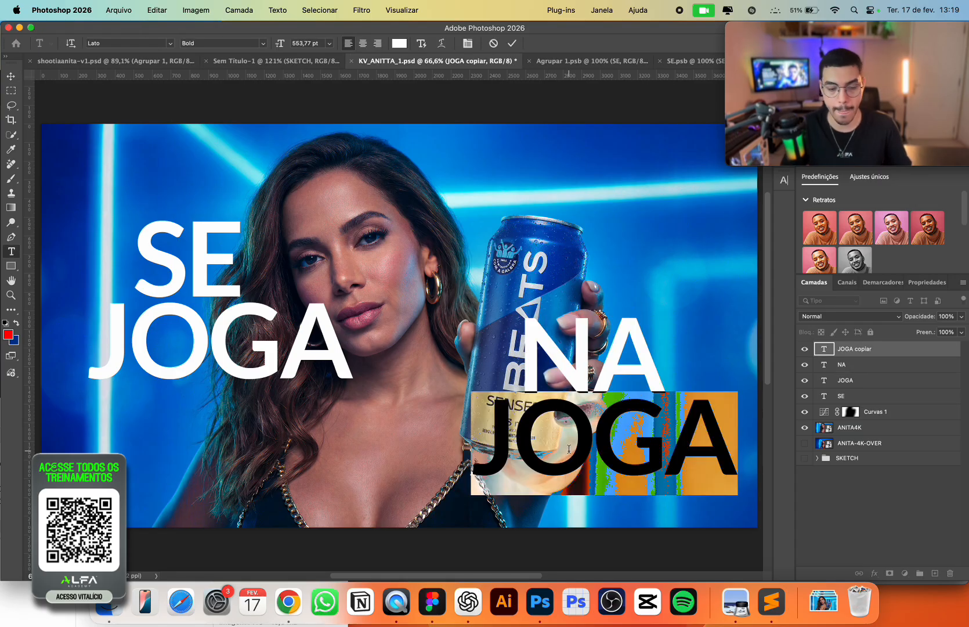
pyautogui.write('PISTA')
pyautogui.press('super+Return')
# Position NA above the start of PISTA and arrange the two words together over the can.
pyautogui.moveTo(636, 380); pyautogui.dragTo(577, 365)
pyautogui.click(839, 496)
pyautogui.keyDown('shift'); pyautogui.click(599, 427); pyautogui.keyUp('shift')
pyautogui.moveTo(599, 428)
pyautogui.mouseDown()
pyautogui.moveTo(556, 414)
pyautogui.moveTo(610, 440)
pyautogui.mouseUp()
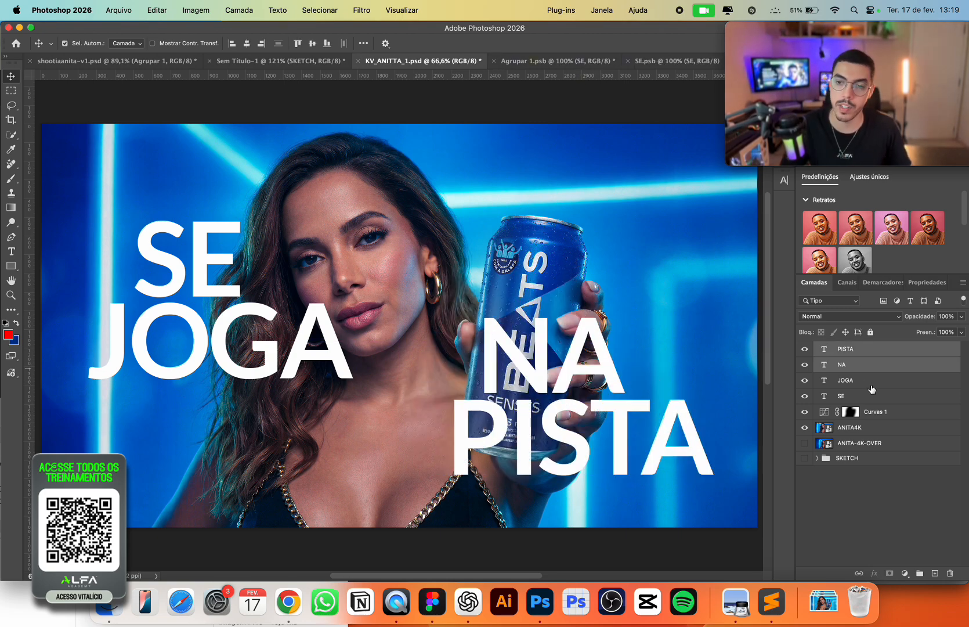
# Convert the NA and PISTA texts into one smart object, and SE and JOGA into another.
pyautogui.rightClick(873, 355)
pyautogui.click(812, 423)
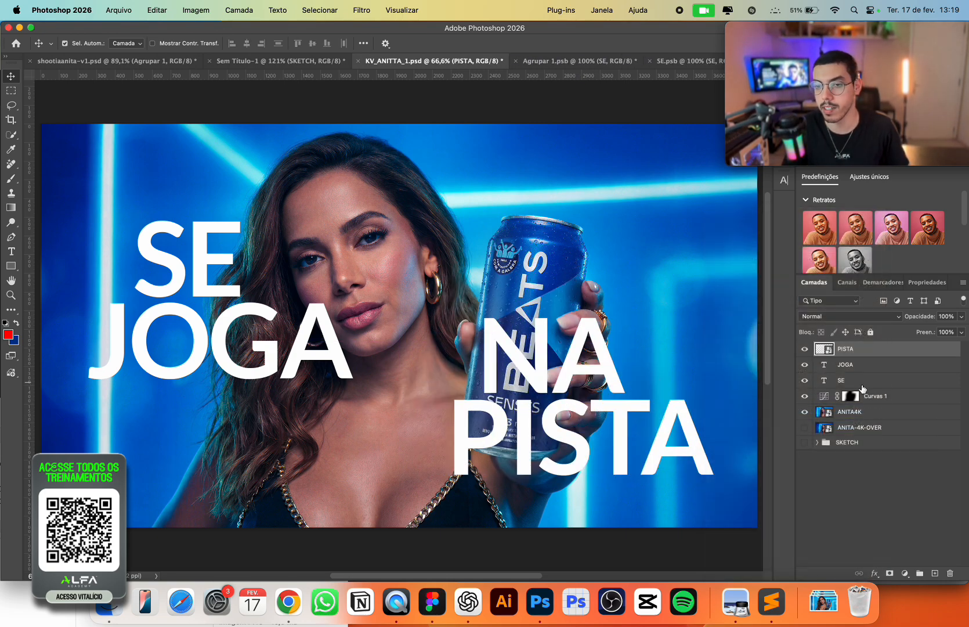
pyautogui.click(876, 379)
pyautogui.keyDown('shift'); pyautogui.click(876, 365); pyautogui.keyUp('shift')
pyautogui.rightClick(879, 365)
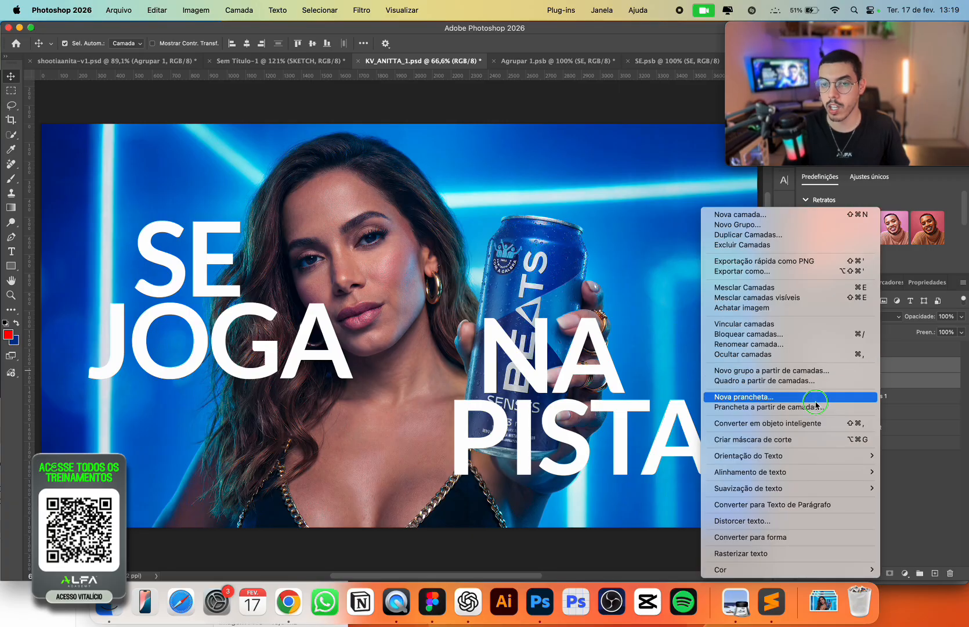
pyautogui.click(771, 423)
# Test moving each of the two headline smart objects as a unit and undo both moves.
pyautogui.moveTo(571, 373); pyautogui.dragTo(601, 342)
pyautogui.press('super+z')
pyautogui.moveTo(261, 323); pyautogui.dragTo(314, 288)
pyautogui.press('super+z')
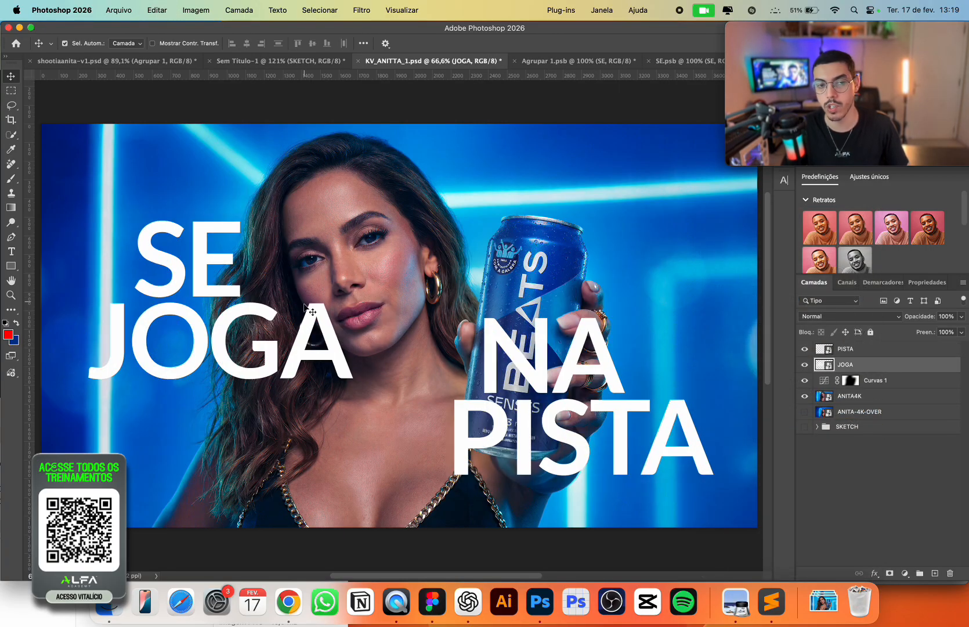
# Distort the SE JOGA smart object into perspective, narrowing it and tapering its letters toward the model's face.
pyautogui.press('super+t')
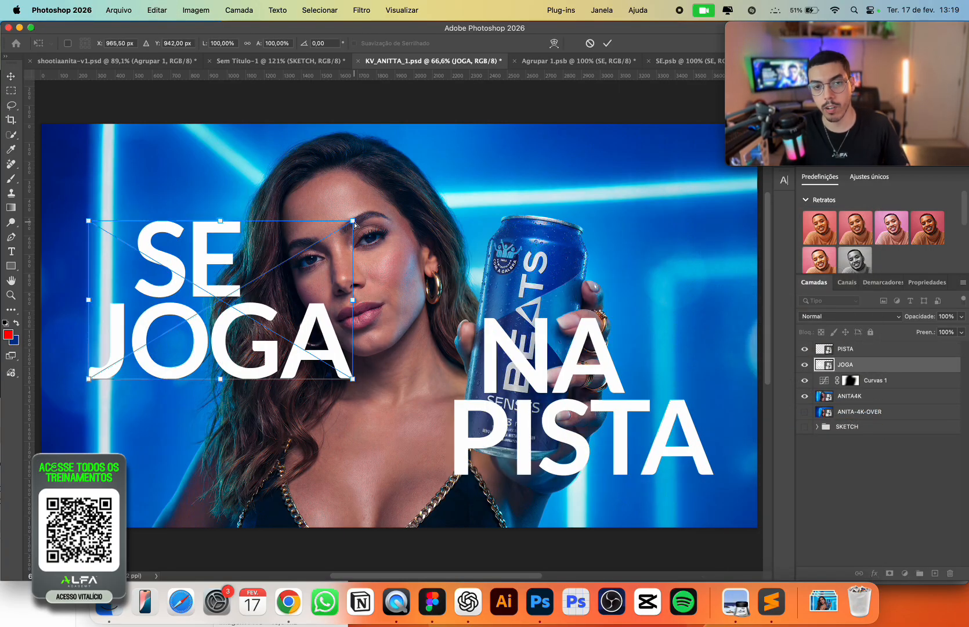
pyautogui.moveTo(354, 221); pyautogui.dragTo(357, 292)
pyautogui.moveTo(353, 379); pyautogui.dragTo(347, 379)
pyautogui.moveTo(353, 337); pyautogui.dragTo(321, 337)
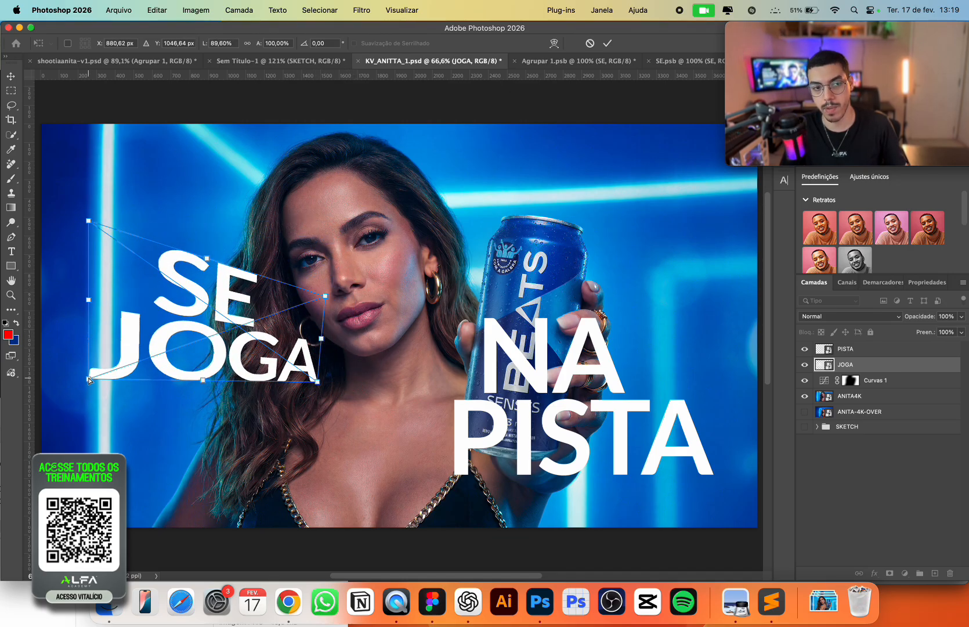
pyautogui.moveTo(89, 380); pyautogui.dragTo(96, 378)
pyautogui.moveTo(88, 221); pyautogui.dragTo(102, 234)
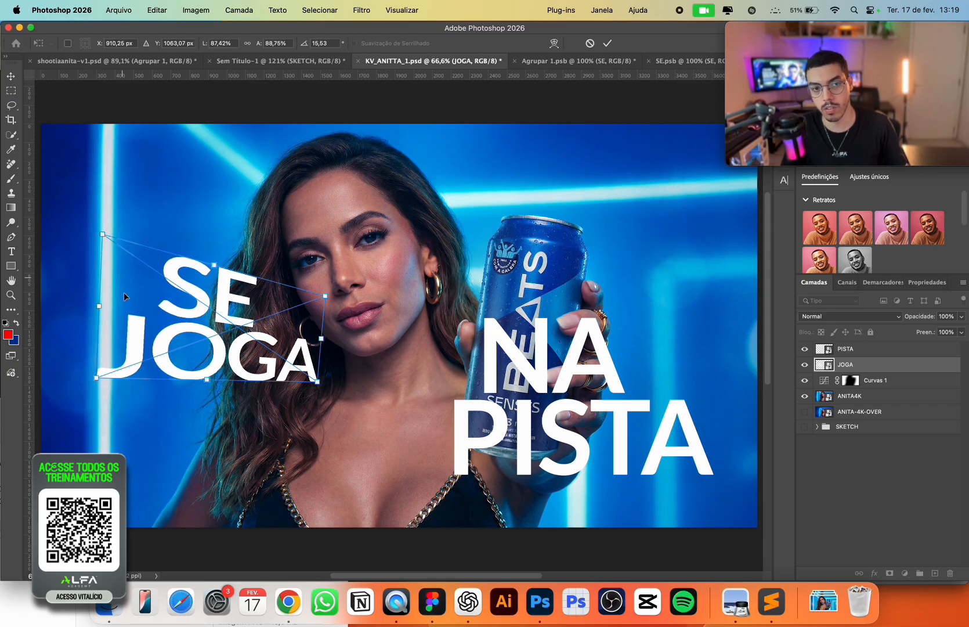
pyautogui.moveTo(99, 378); pyautogui.dragTo(95, 376)
pyautogui.press('Return')
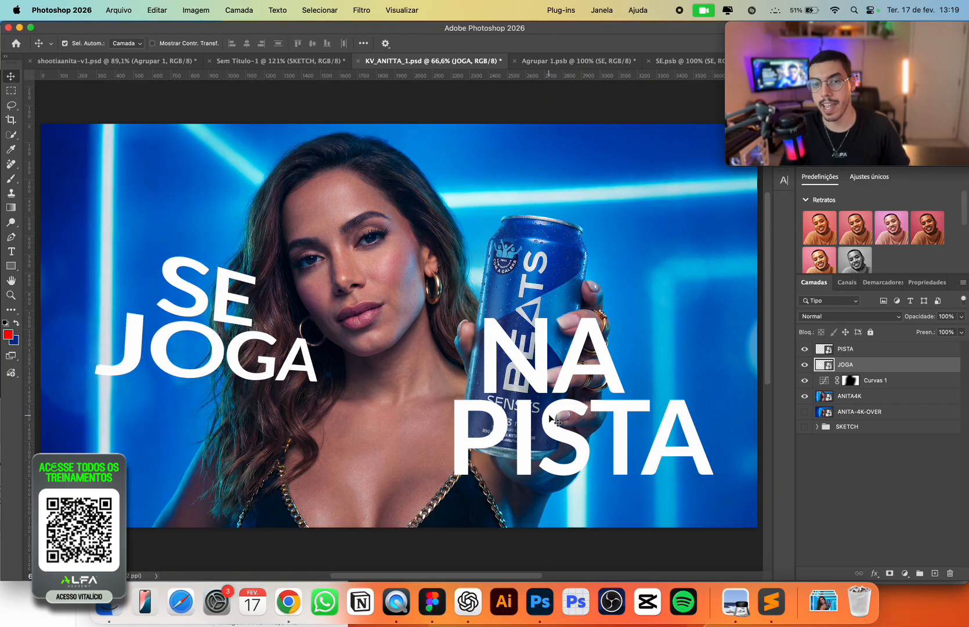
# Distort the NA PISTA smart object into perspective, narrowing it so its letters grow larger away from the can.
pyautogui.click(552, 418)
pyautogui.press('super+t')
pyautogui.moveTo(454, 318); pyautogui.dragTo(467, 370)
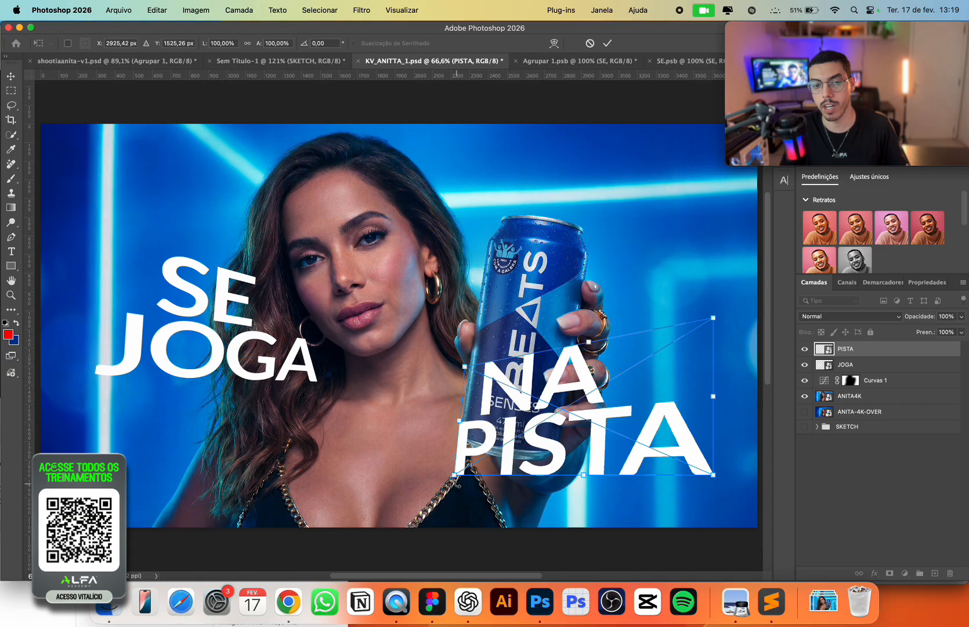
pyautogui.moveTo(453, 474); pyautogui.dragTo(466, 467)
pyautogui.moveTo(712, 474); pyautogui.dragTo(684, 485)
pyautogui.moveTo(714, 318); pyautogui.dragTo(686, 337)
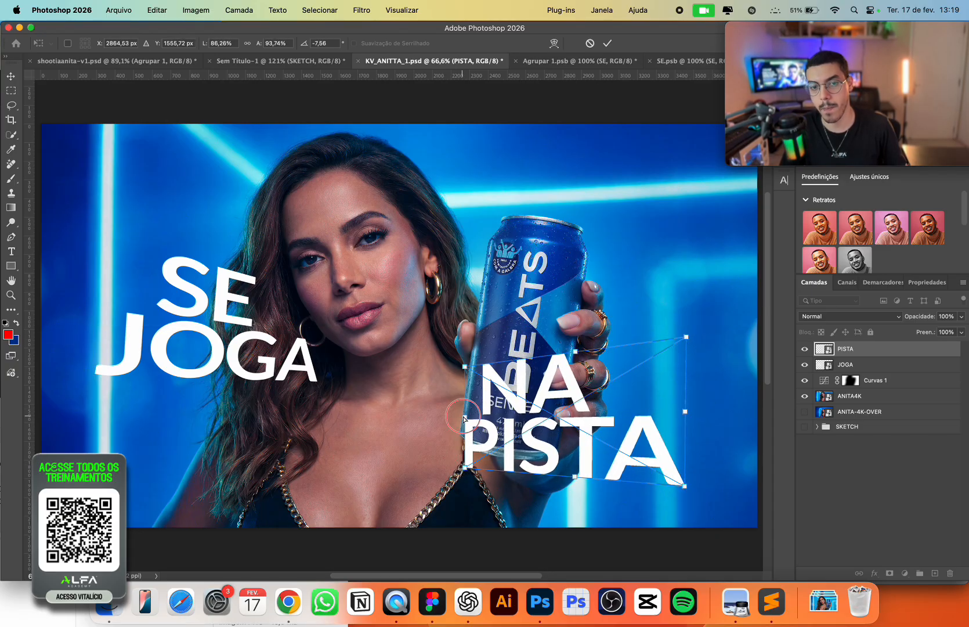
pyautogui.moveTo(464, 417); pyautogui.dragTo(468, 416)
pyautogui.moveTo(469, 366); pyautogui.dragTo(477, 375)
pyautogui.moveTo(469, 466); pyautogui.dragTo(472, 459)
pyautogui.press('Return')
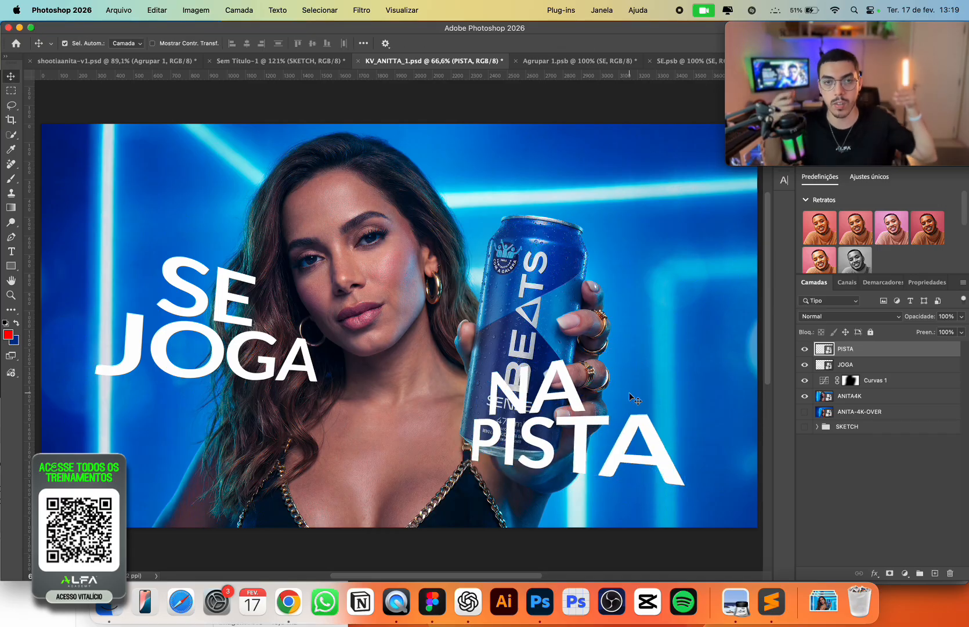
# Mark the face and can as the focal area with large red brush strokes on a new layer, undoing each stroke.
pyautogui.click(935, 572)
pyautogui.press('b')
pyautogui.moveTo(285, 205); pyautogui.dragTo(340, 482)
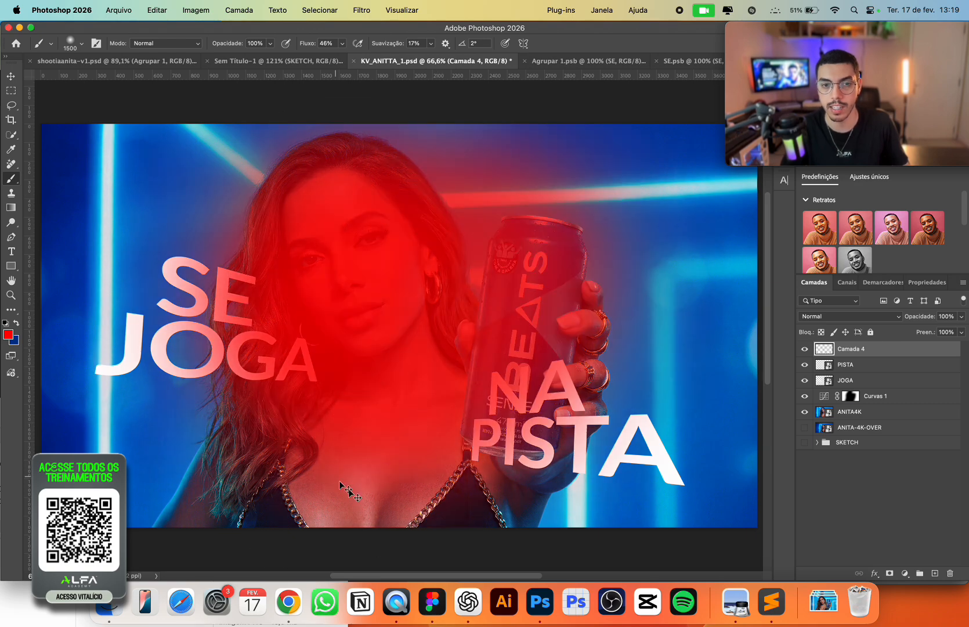
pyautogui.press('super+z')
pyautogui.moveTo(549, 279)
pyautogui.mouseDown()
pyautogui.moveTo(443, 369)
pyautogui.moveTo(469, 380)
pyautogui.mouseUp()
pyautogui.press('super+z')
pyautogui.moveTo(348, 250); pyautogui.dragTo(435, 223)
pyautogui.press('super+z')
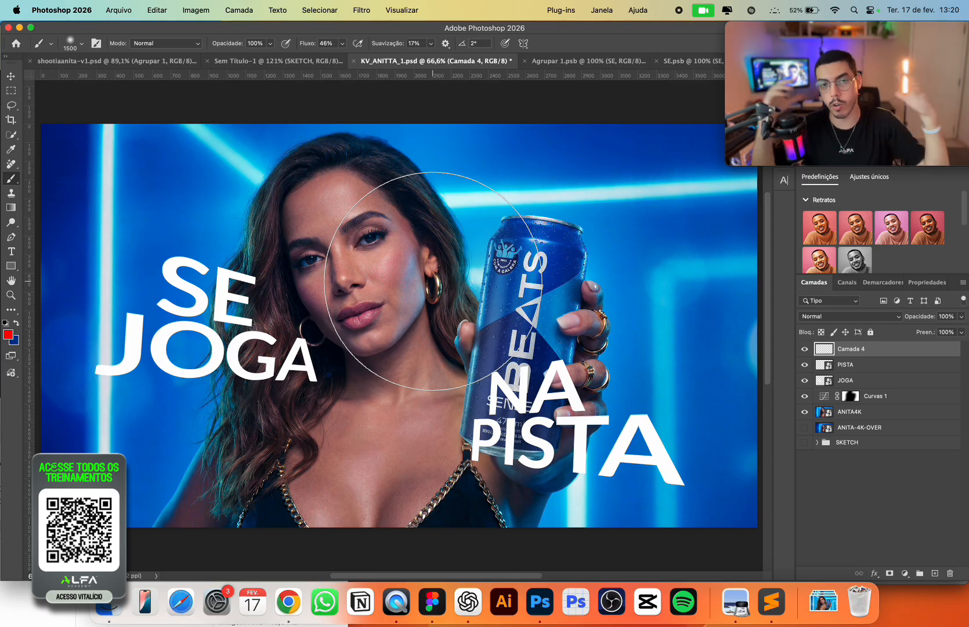
pyautogui.moveTo(334, 365)
pyautogui.mouseDown()
pyautogui.moveTo(563, 321)
pyautogui.moveTo(387, 325)
pyautogui.mouseUp()
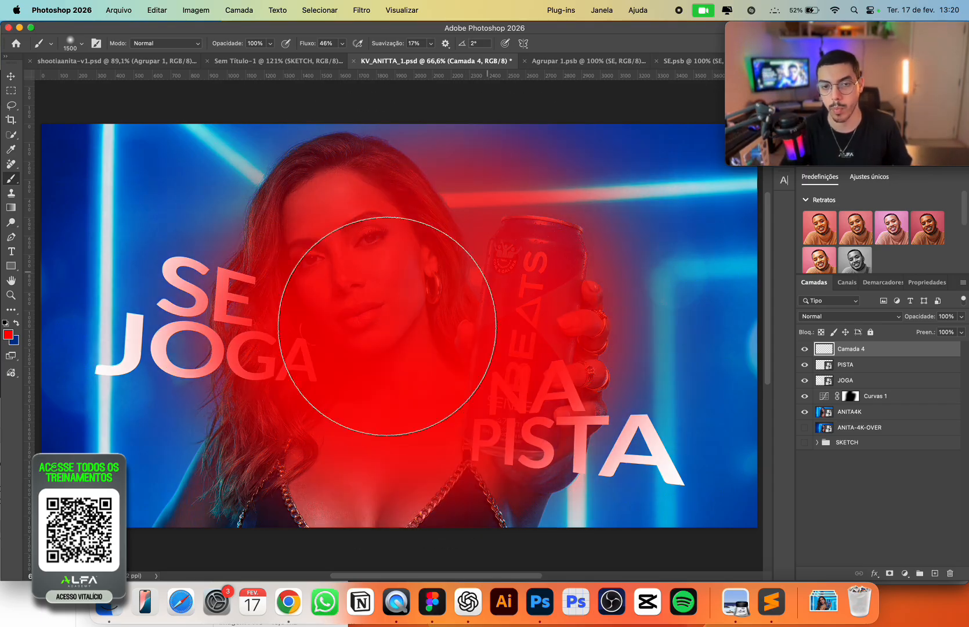
pyautogui.press('super+z')
# Move SE JOGA up and left away from the face, and NA PISTA down and right off the can label.
pyautogui.press('v')
pyautogui.moveTo(250, 360); pyautogui.dragTo(253, 293)
pyautogui.press('super+z')
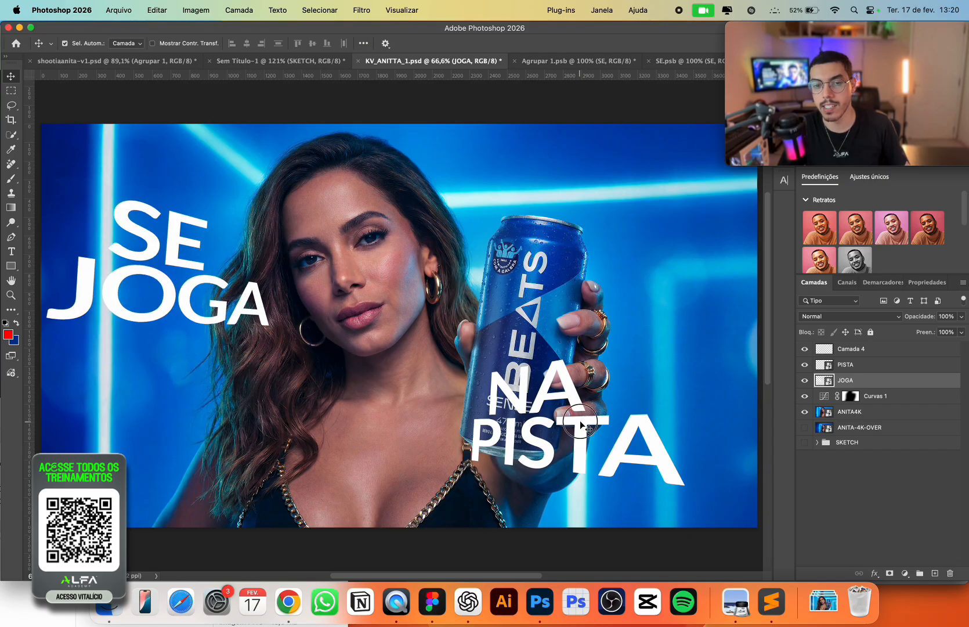
pyautogui.moveTo(581, 419); pyautogui.dragTo(636, 445)
pyautogui.moveTo(260, 323); pyautogui.dragTo(269, 323)
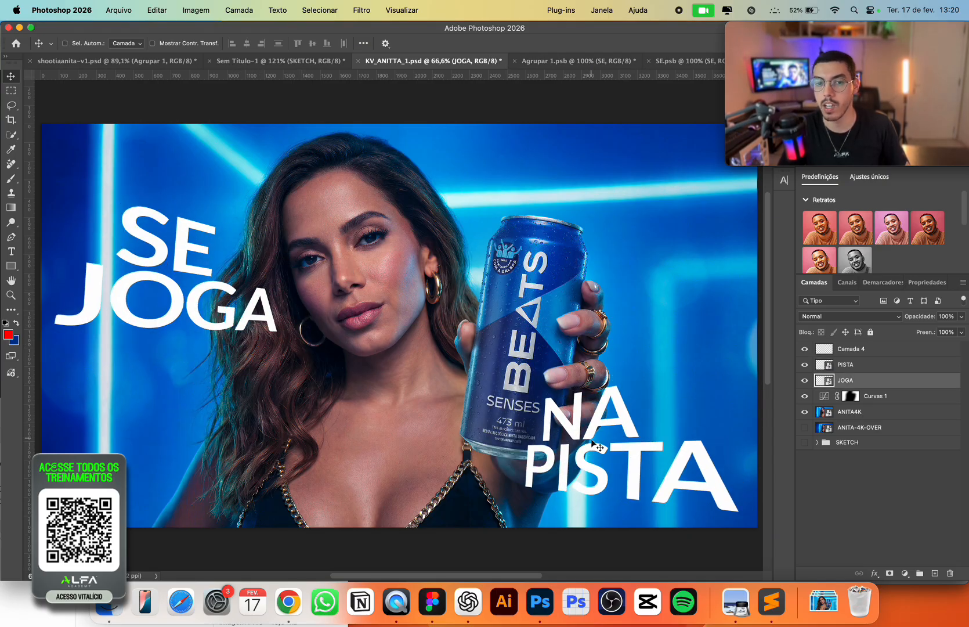
pyautogui.moveTo(595, 448); pyautogui.dragTo(613, 444)
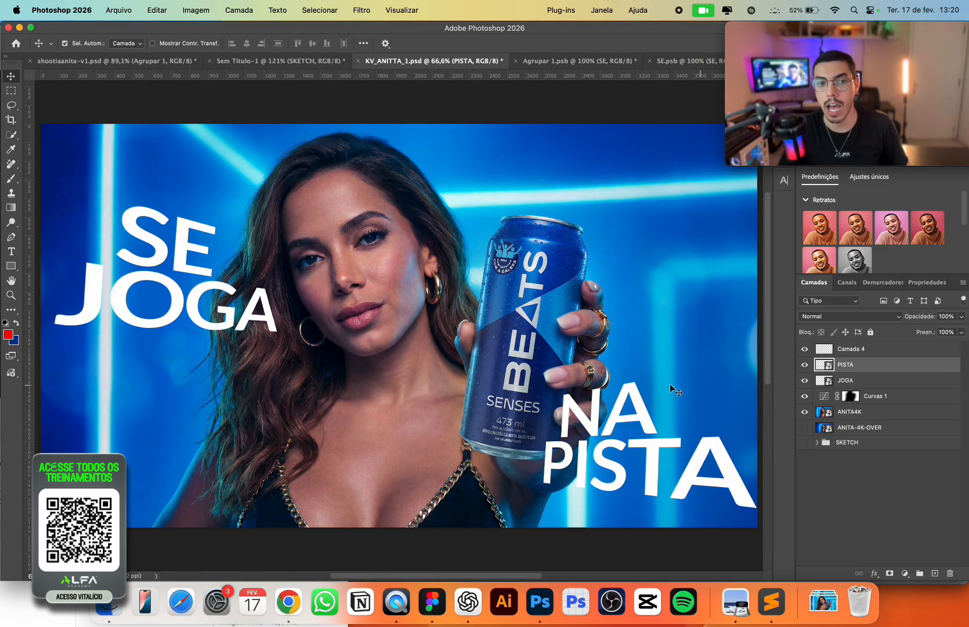
# Scale down the NA PISTA and SE JOGA smart objects so they frame the model and can from opposite corners.
pyautogui.press('super+t')
pyautogui.moveTo(547, 399); pyautogui.dragTo(578, 408)
pyautogui.moveTo(624, 441); pyautogui.dragTo(644, 440)
pyautogui.press('Return')
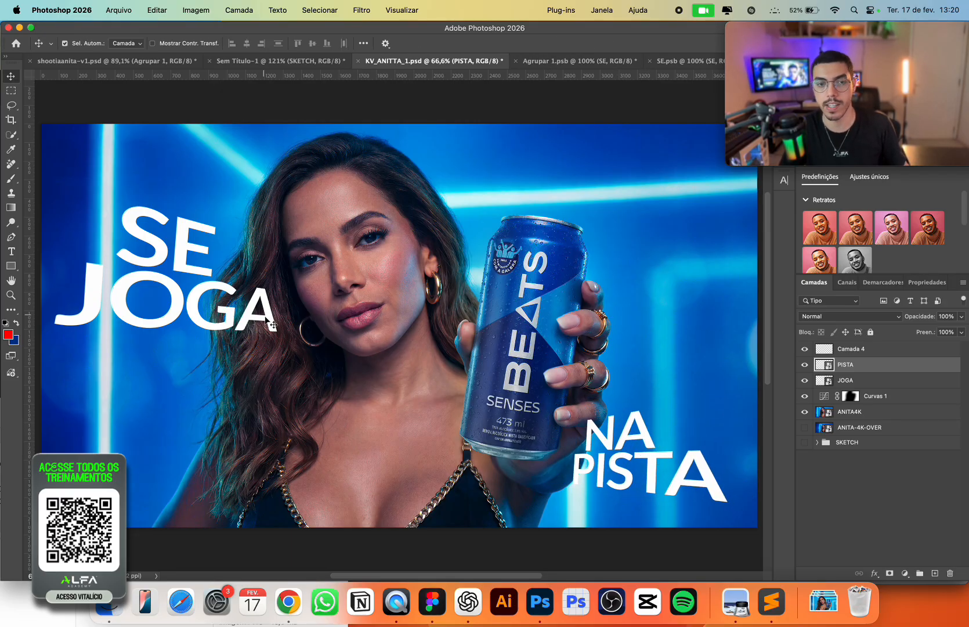
pyautogui.click(269, 322)
pyautogui.press('super+t')
pyautogui.moveTo(274, 334); pyautogui.dragTo(255, 305)
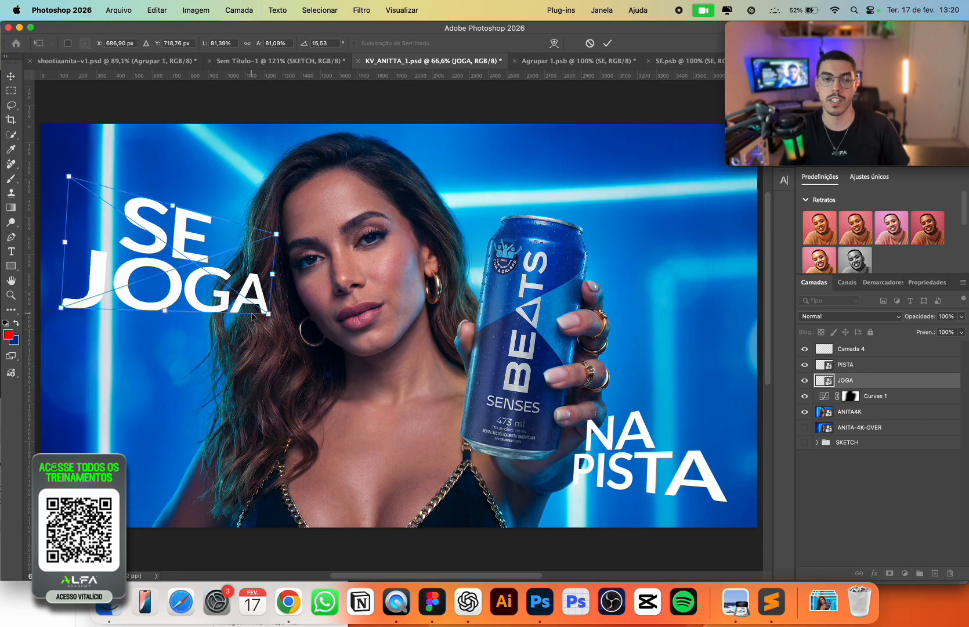
pyautogui.press('Return')
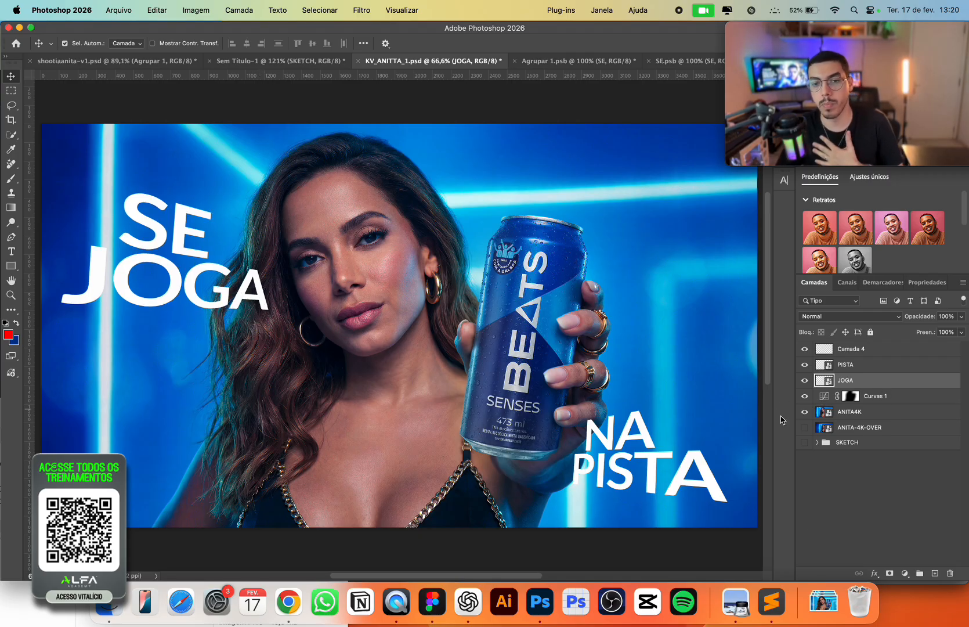
# Compare the composition with and without the JOGA and PISTA headline layers.
pyautogui.click(805, 380)
pyautogui.click(805, 365)
pyautogui.click(805, 380)
pyautogui.click(805, 364)
# Paint soft dark blue shading behind both headlines on a new layer above Curvas 1, testing Multiplicação before returning to Normal blending.
pyautogui.click(882, 398)
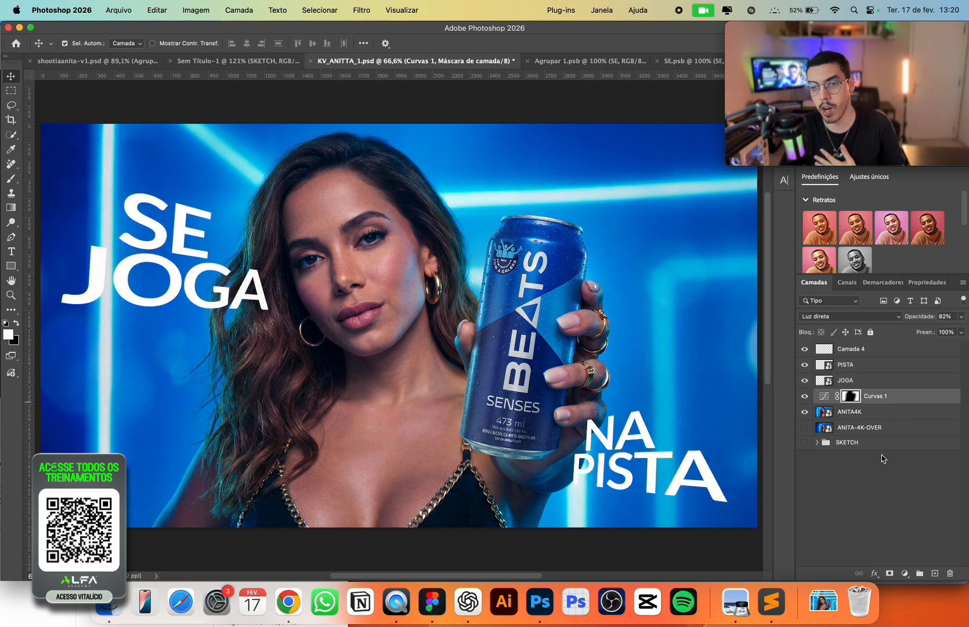
pyautogui.click(935, 572)
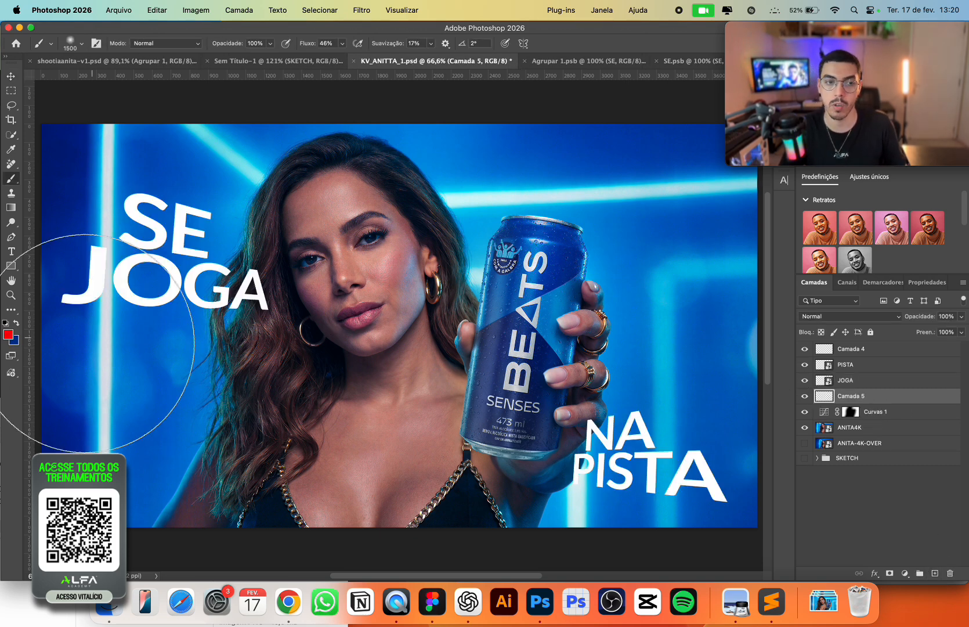
pyautogui.press('b')
pyautogui.press('x')
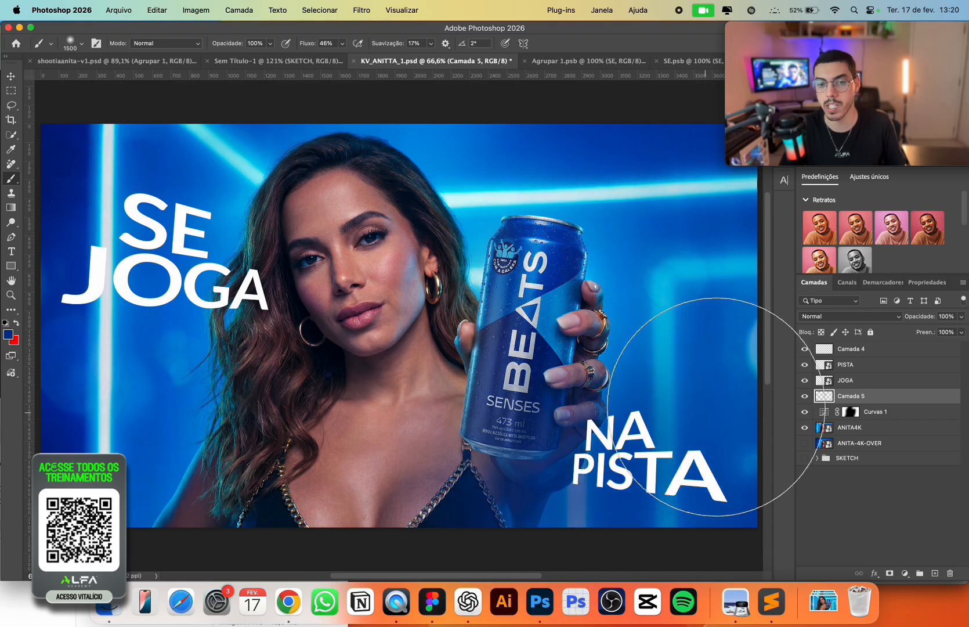
pyautogui.click(830, 316)
pyautogui.click(829, 365)
pyautogui.click(830, 317)
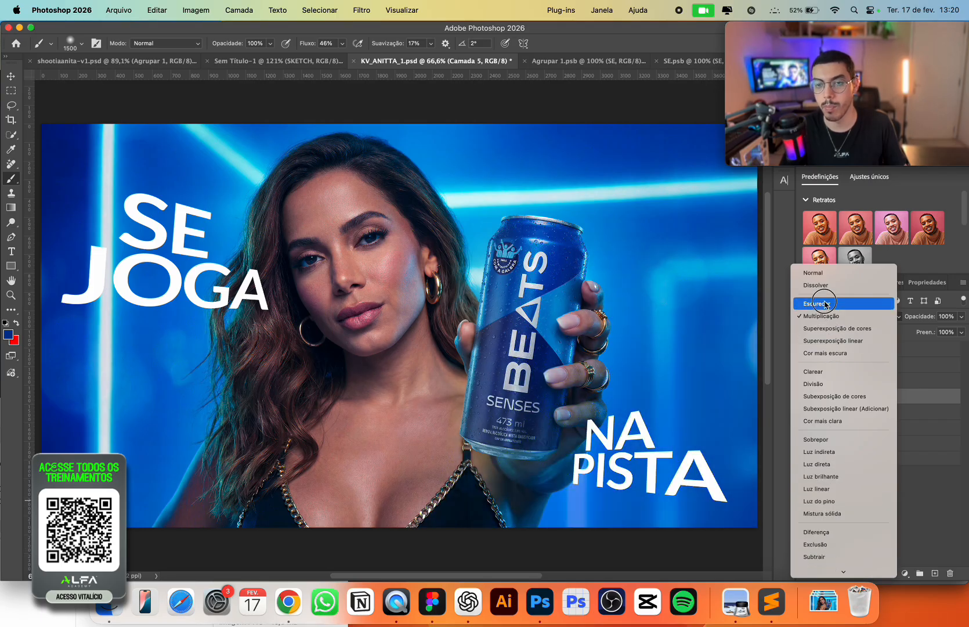
pyautogui.click(832, 272)
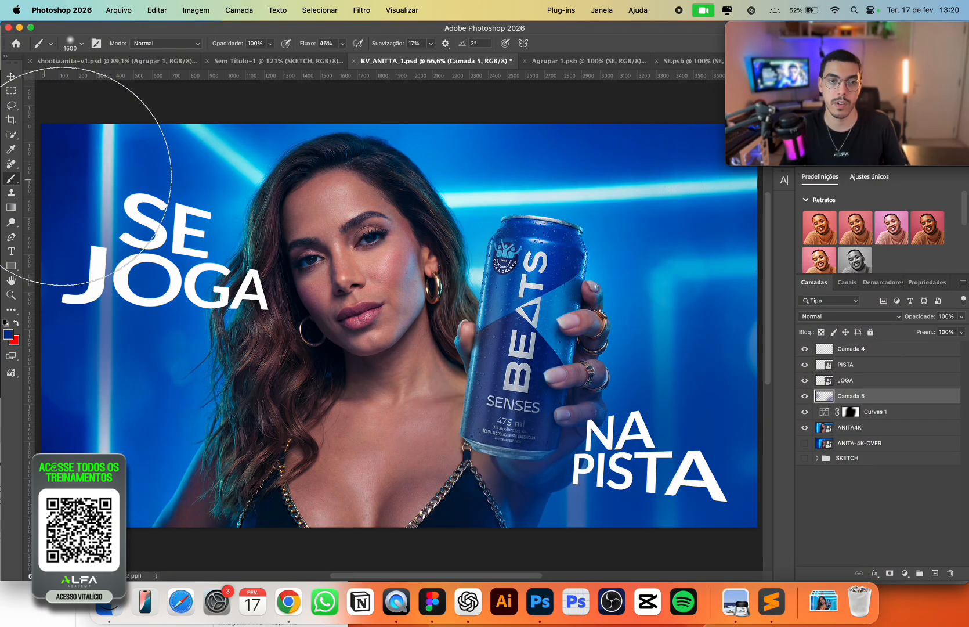
pyautogui.press('v')
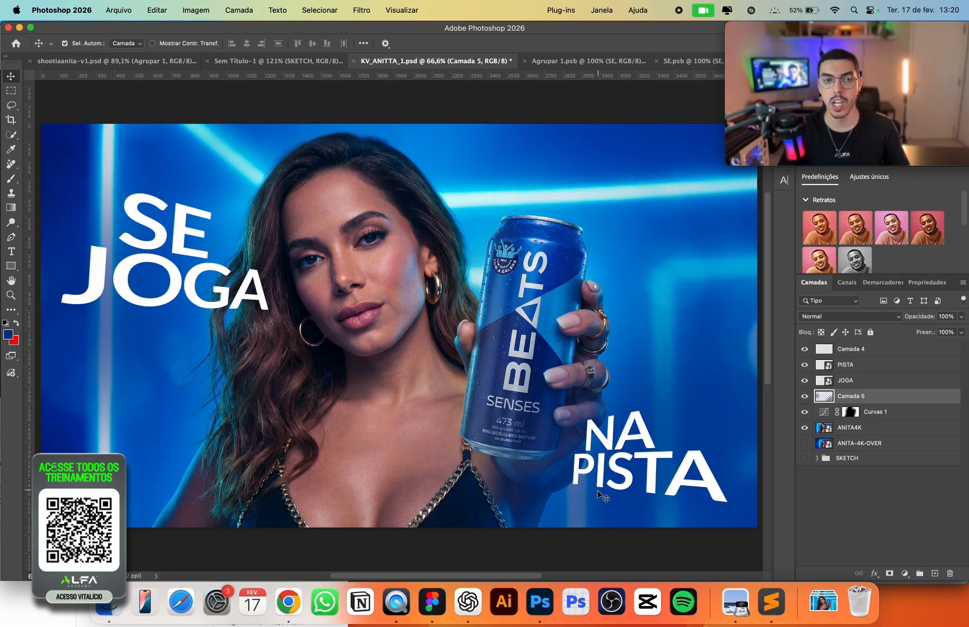
# Hide Camada 5 and add a Curves adjustment above Curvas 1 that lowers the white point output to 177.
pyautogui.click(805, 396)
pyautogui.click(899, 411)
pyautogui.click(905, 572)
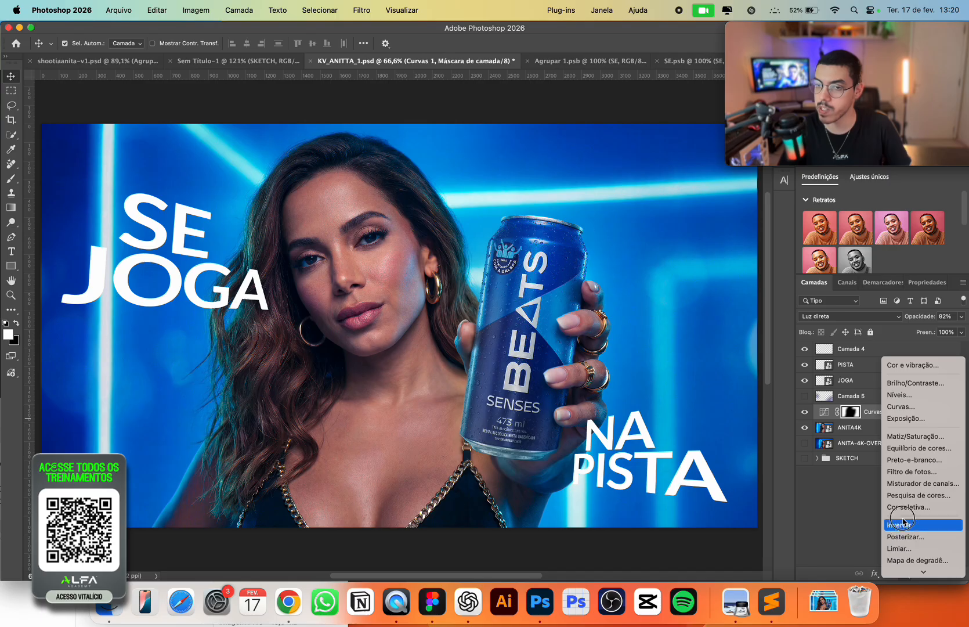
pyautogui.click(909, 408)
pyautogui.moveTo(949, 349); pyautogui.dragTo(922, 378)
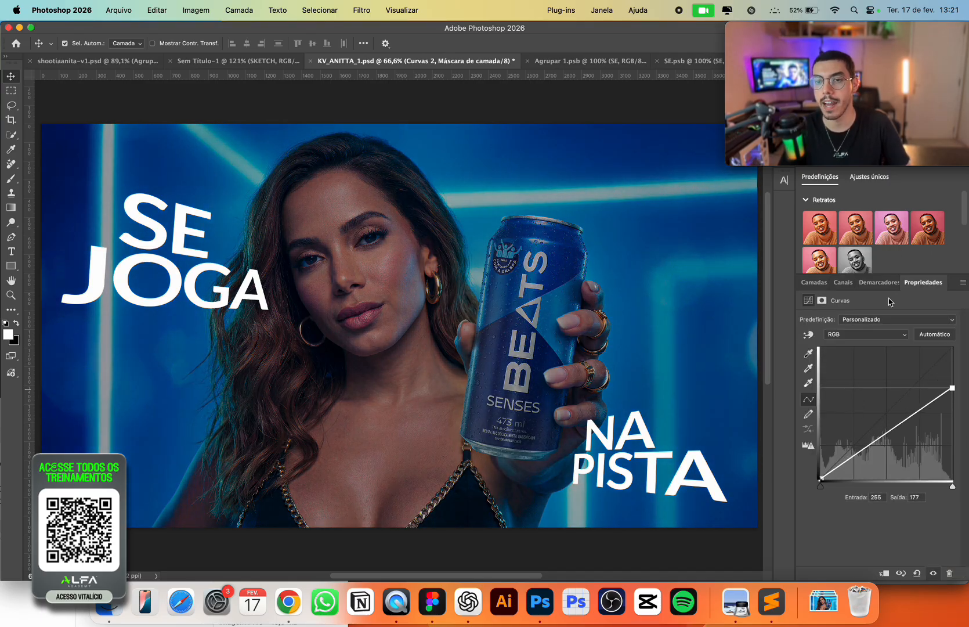
pyautogui.press('F7')
pyautogui.doubleClick(851, 412)
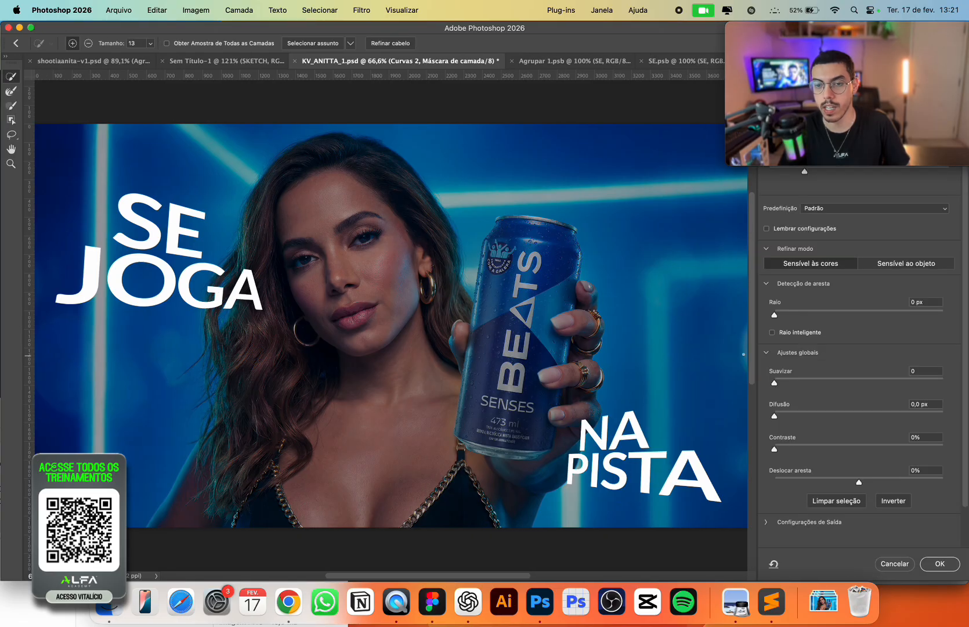
pyautogui.click(931, 561)
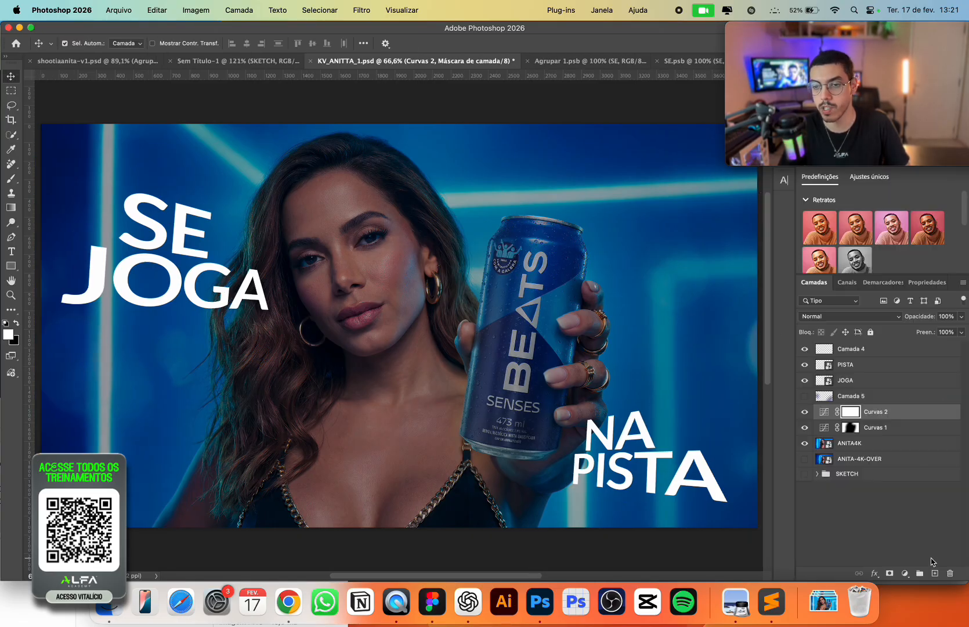
# Replace the Curvas 2 mask with one made from freehand lasso selections around the two headline areas.
pyautogui.click(11, 105)
pyautogui.moveTo(148, 164)
pyautogui.mouseDown()
pyautogui.moveTo(47, 218)
pyautogui.moveTo(342, 258)
pyautogui.moveTo(155, 138)
pyautogui.mouseUp()
pyautogui.moveTo(648, 344)
pyautogui.mouseDown()
pyautogui.moveTo(562, 375)
pyautogui.moveTo(666, 301)
pyautogui.mouseUp()
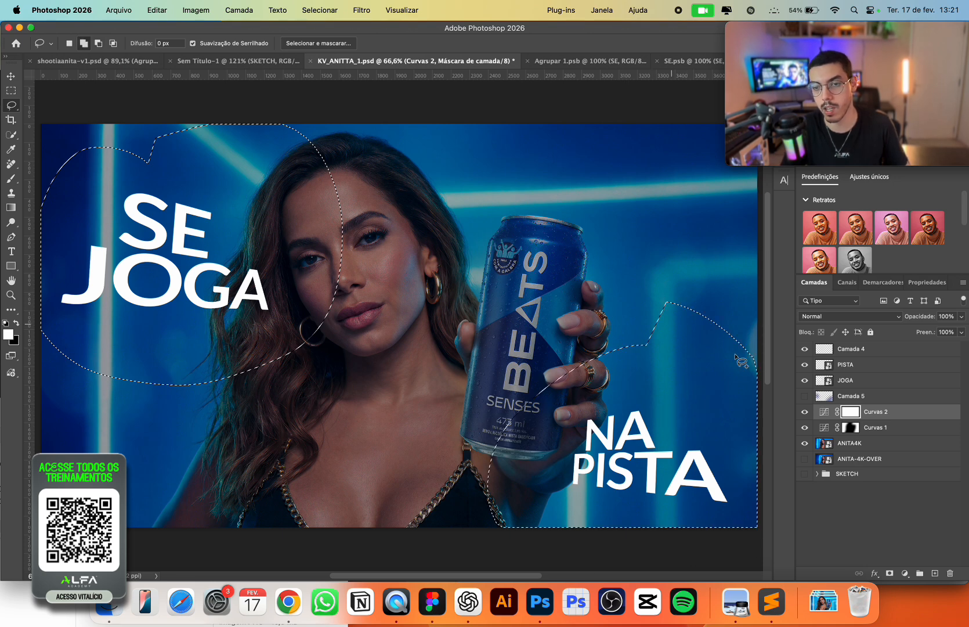
pyautogui.rightClick(848, 415)
pyautogui.click(813, 437)
pyautogui.click(889, 573)
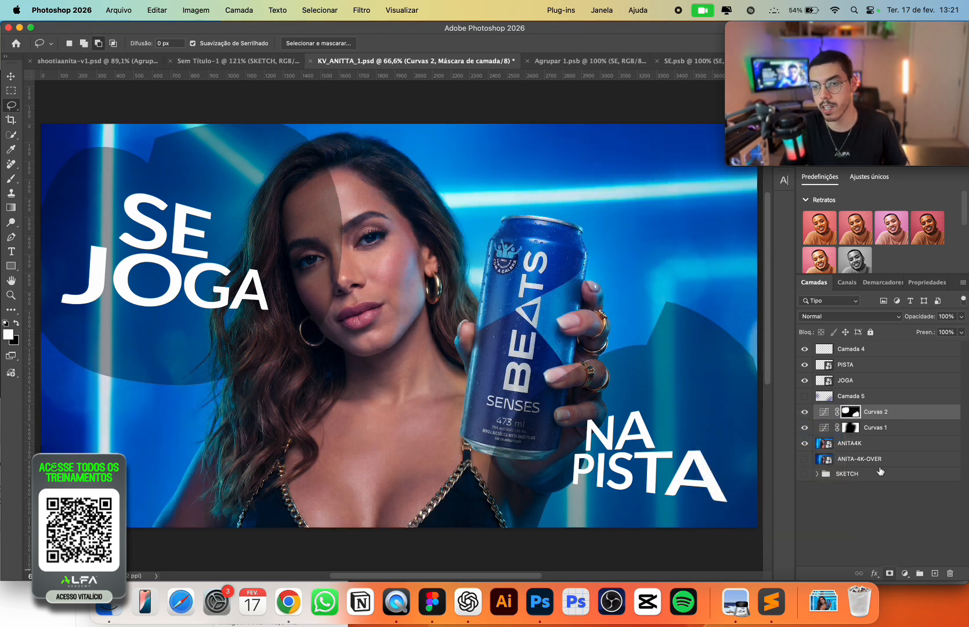
# Feather the Curvas 2 mask heavily so the darkened areas blend softly into the photo.
pyautogui.doubleClick(853, 416)
pyautogui.moveTo(845, 417); pyautogui.dragTo(875, 417)
pyautogui.click(937, 563)
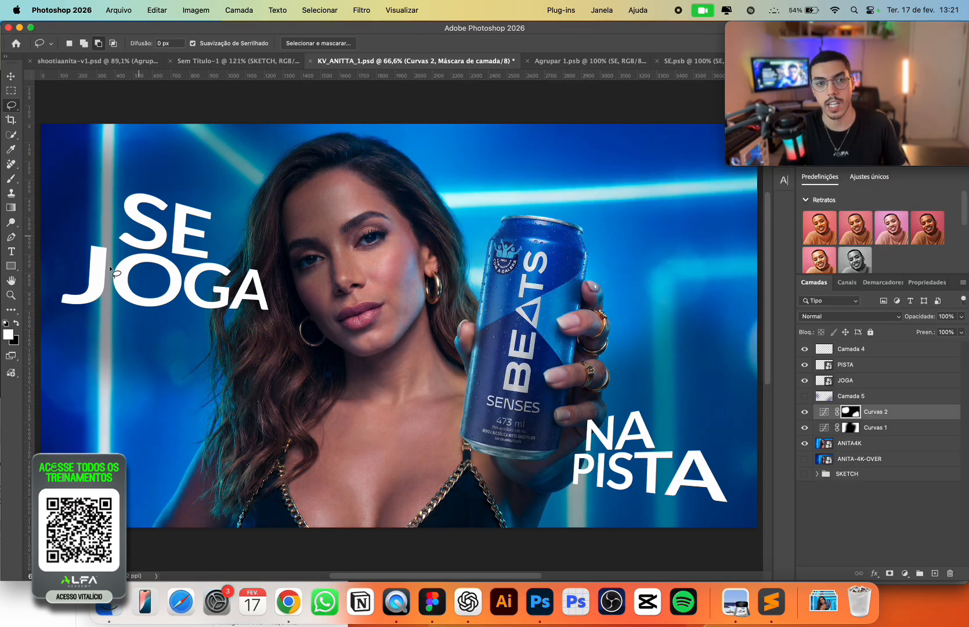
# Compare the image with and without the Curvas 2 darkening, and delete that adjustment layer.
pyautogui.press('v')
pyautogui.click(806, 412)
pyautogui.click(806, 412)
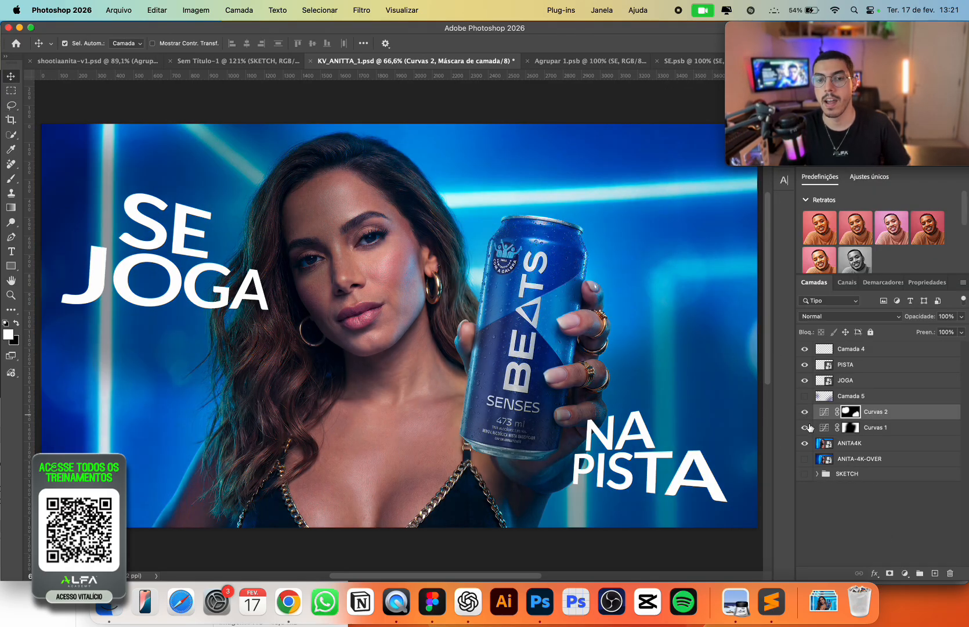
pyautogui.press('Delete')
pyautogui.press('Delete')
# Show the painted blue shading layer Camada 5 again and delete the empty layer Camada 4.
pyautogui.click(805, 396)
pyautogui.click(848, 397)
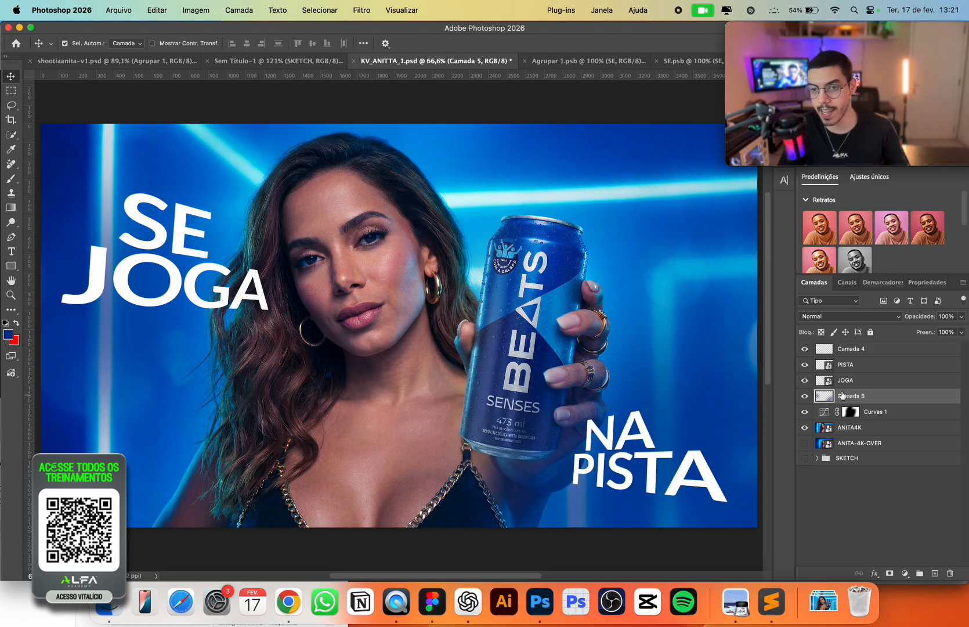
pyautogui.click(835, 349)
pyautogui.press('Delete')
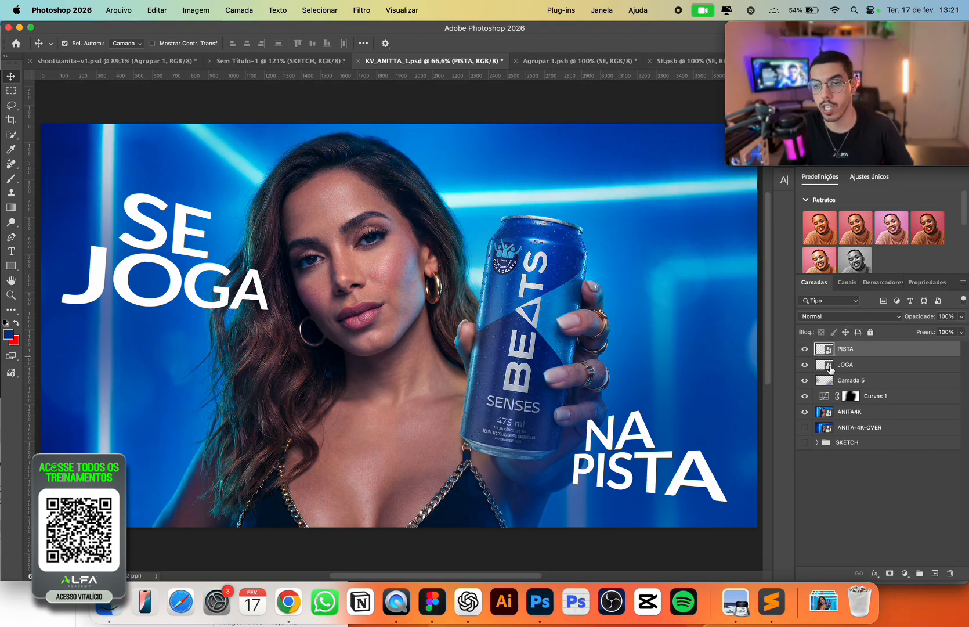
# Nudge NA PISTA slightly left and SE JOGA slightly up and left, and select the Camada 5 shading layer.
pyautogui.press('super+minus')
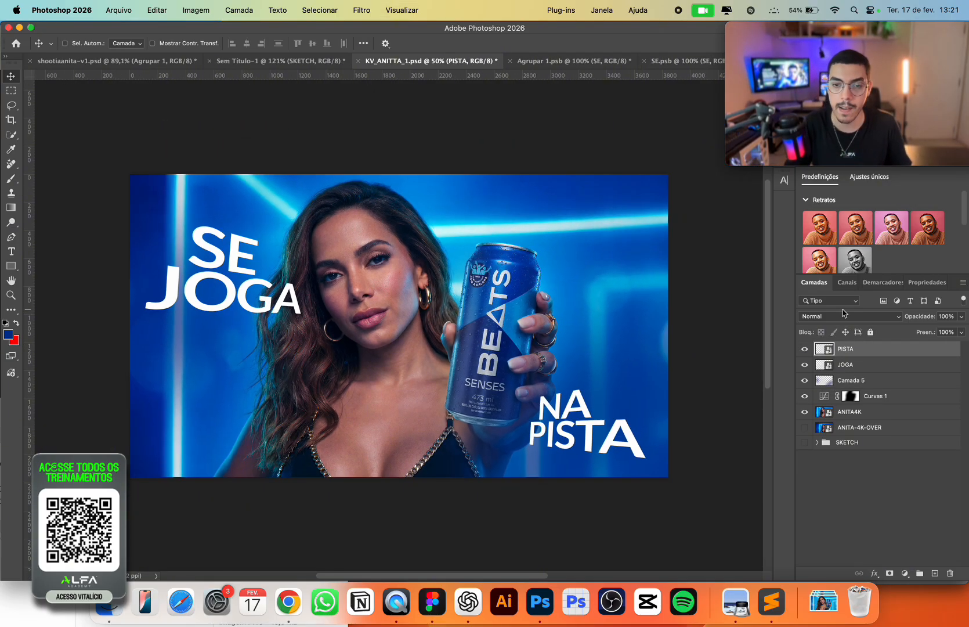
pyautogui.press('super+plus')
pyautogui.moveTo(642, 444); pyautogui.dragTo(638, 443)
pyautogui.moveTo(268, 304); pyautogui.dragTo(260, 300)
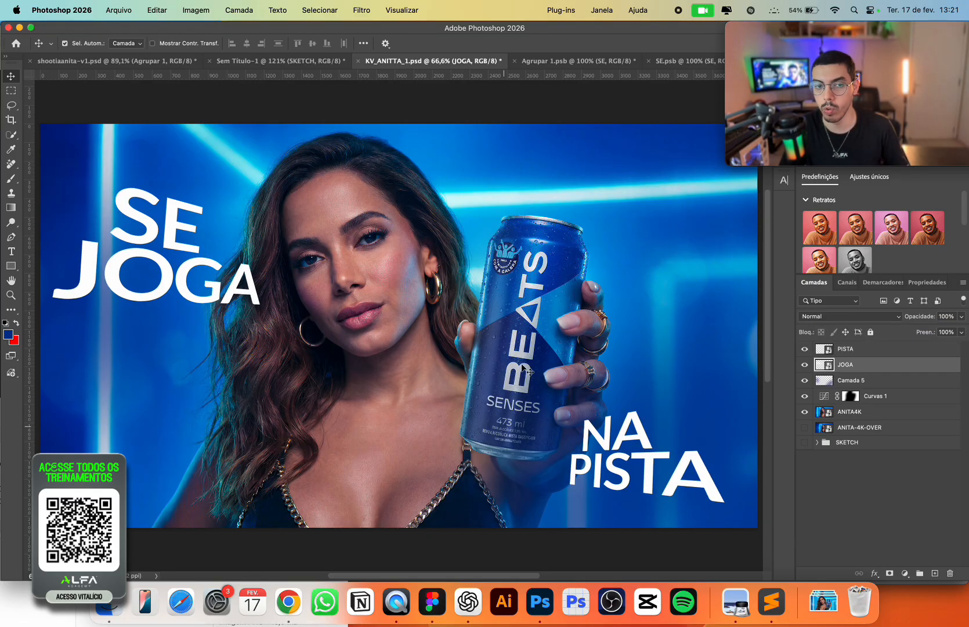
pyautogui.click(855, 383)
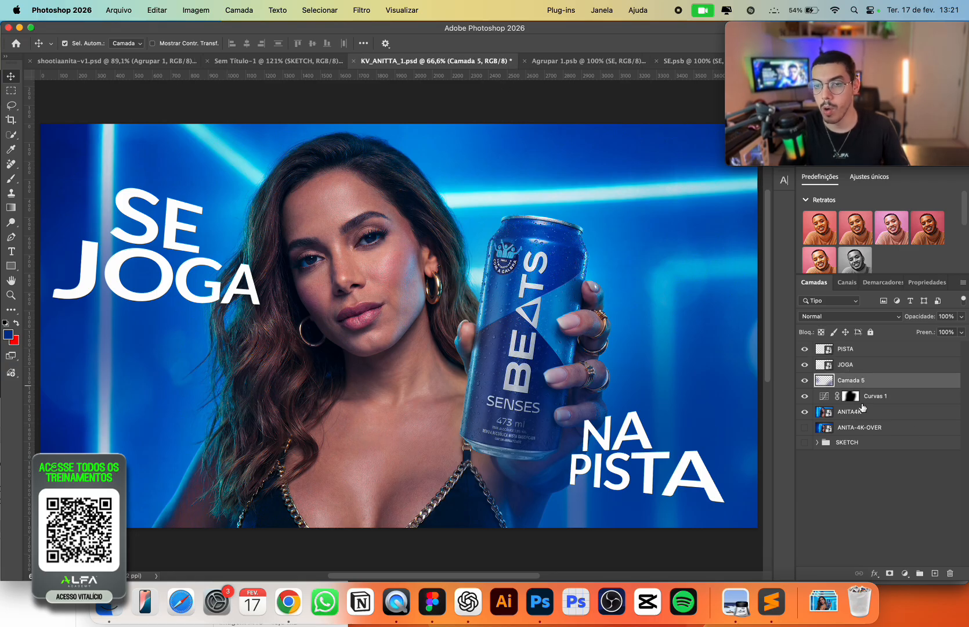
# Add a layer mask to Camada 5 and paint it black over the can, hand and model with a 900 px soft brush.
pyautogui.click(890, 574)
pyautogui.press('b')
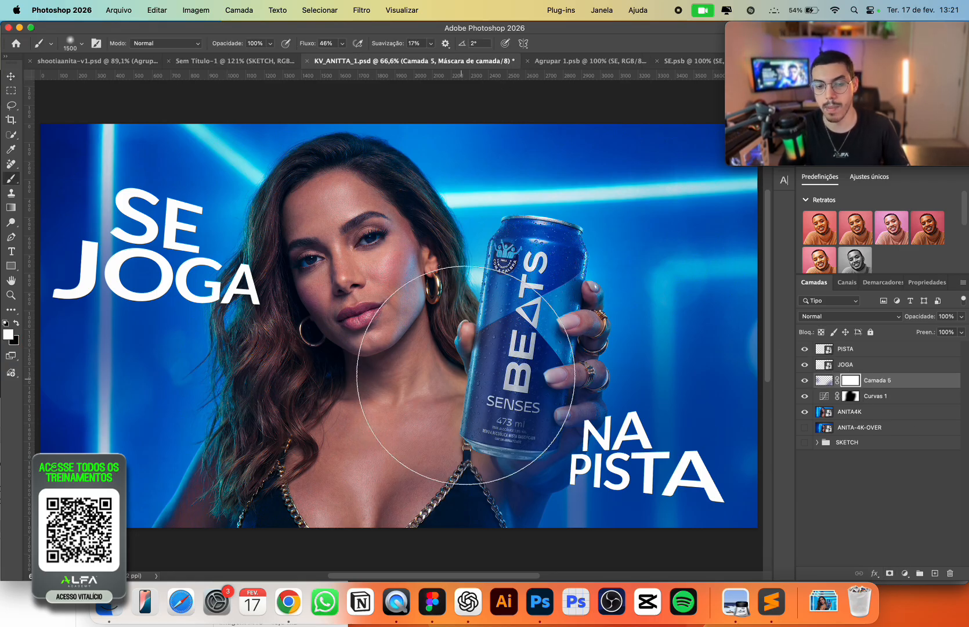
pyautogui.press('[')
pyautogui.press('[')
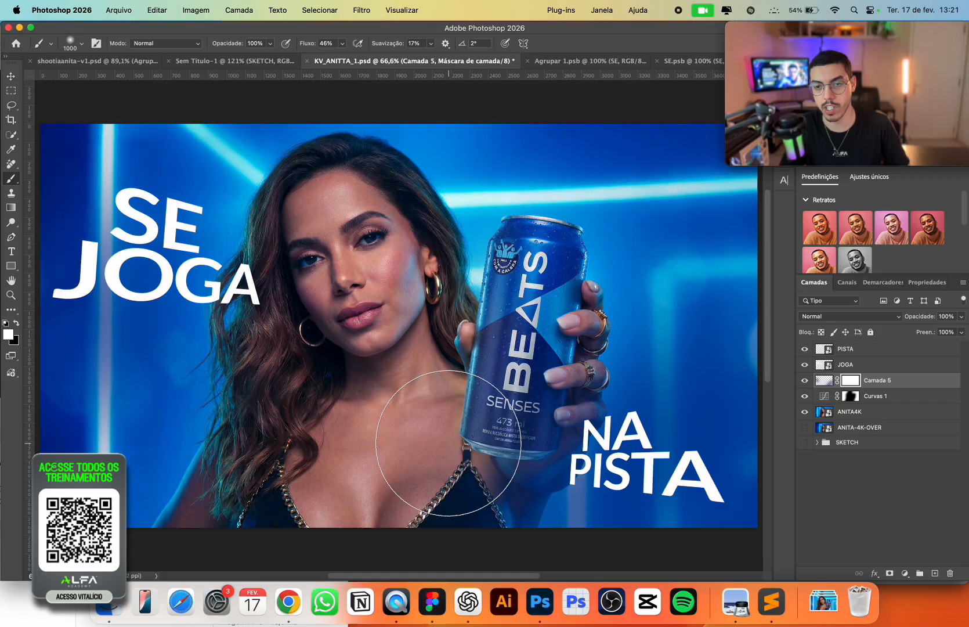
pyautogui.press('x')
pyautogui.moveTo(501, 415)
pyautogui.mouseDown()
pyautogui.moveTo(459, 419)
pyautogui.moveTo(483, 415)
pyautogui.mouseUp()
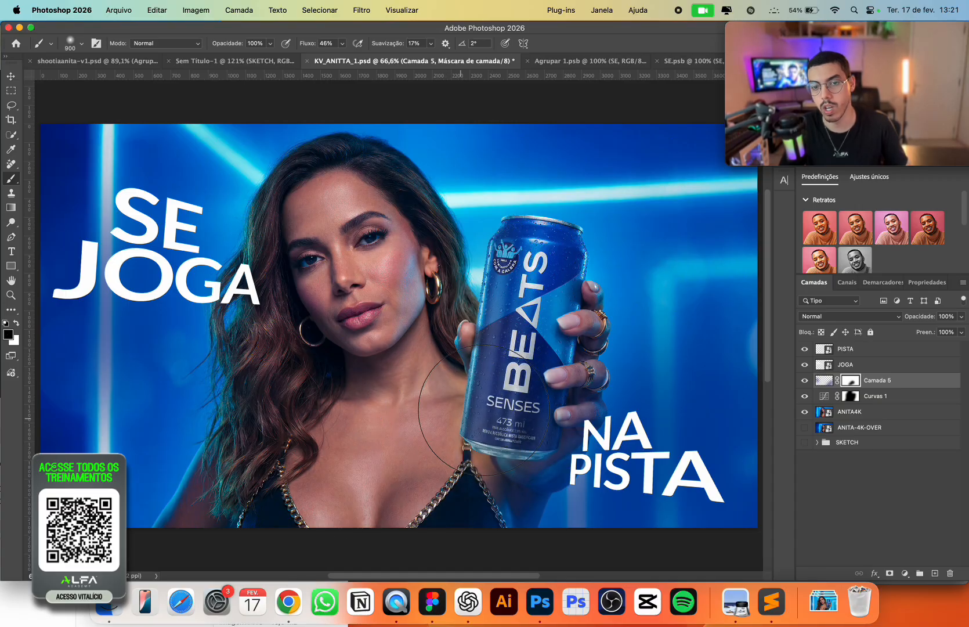
pyautogui.moveTo(307, 307); pyautogui.dragTo(278, 251)
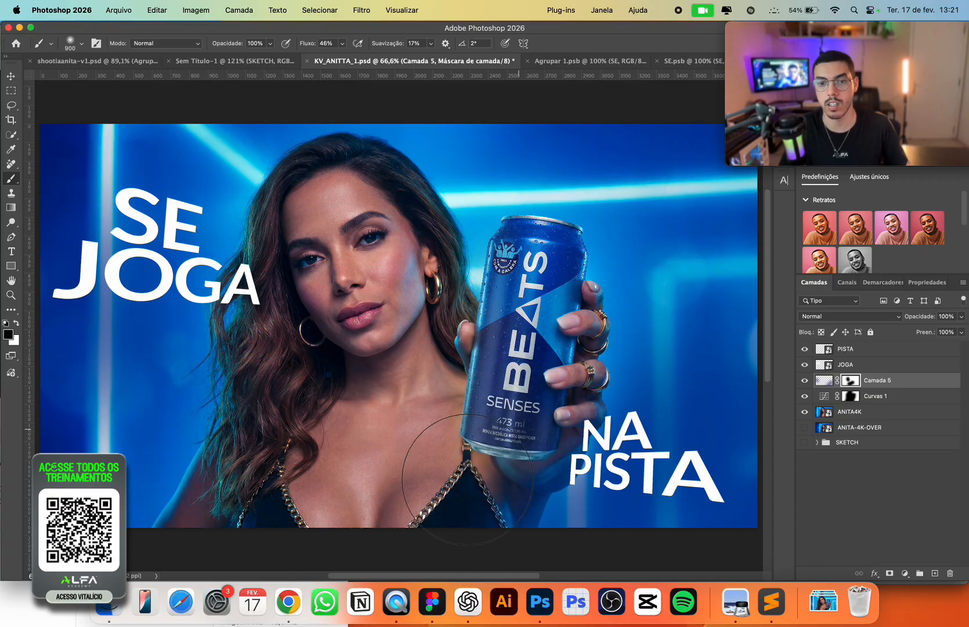
pyautogui.press('v')
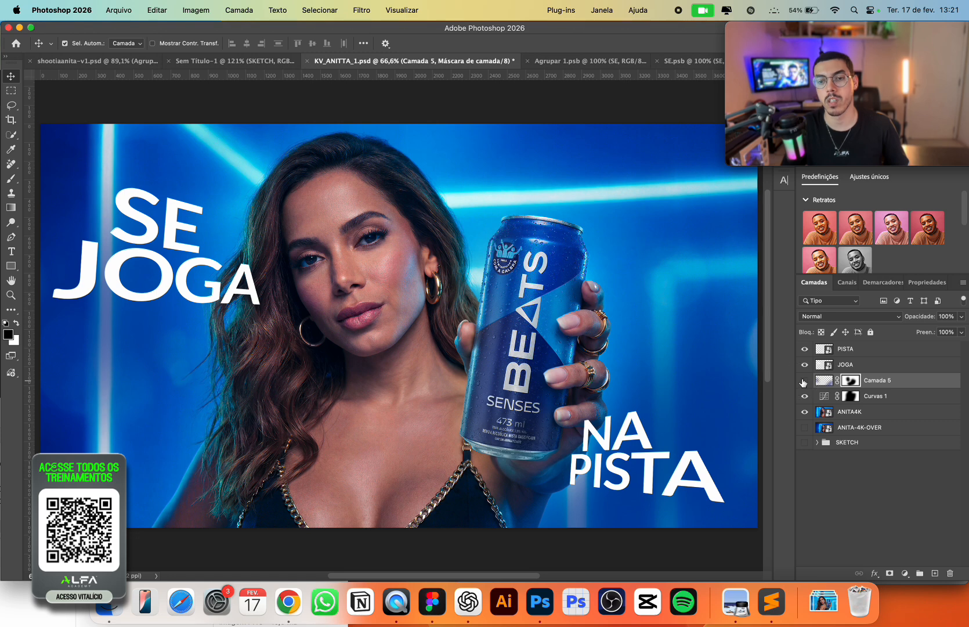
pyautogui.click(831, 413)
pyautogui.press('w')
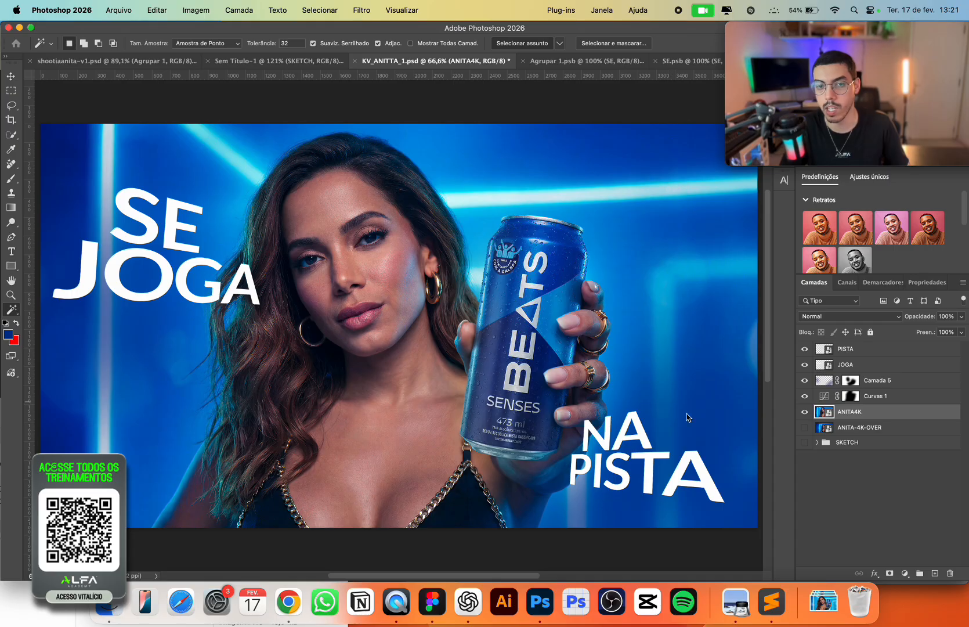
pyautogui.click(870, 386)
pyautogui.press('super+j')
pyautogui.click(805, 396)
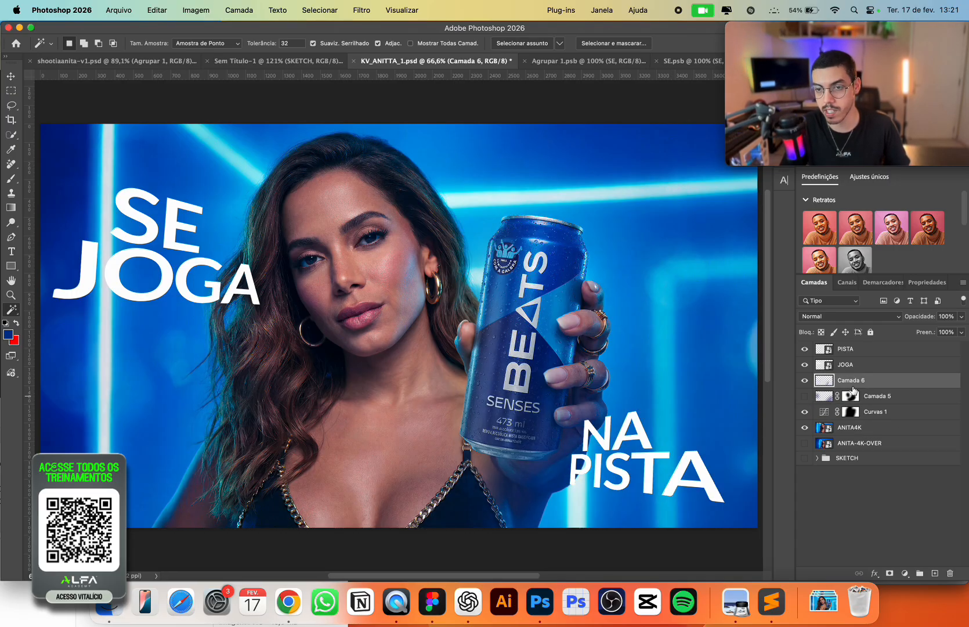
pyautogui.click(805, 396)
pyautogui.click(881, 400)
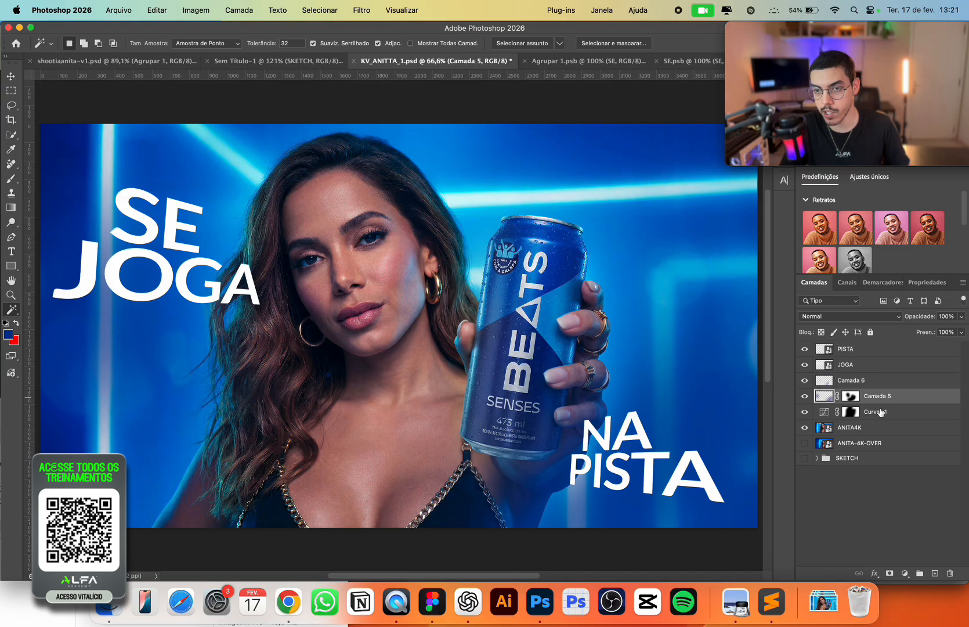
# Duplicate Camada 5, delete Camada 6 and the duplicate's mask, and hide the original Camada 5.
pyautogui.press('super+j')
pyautogui.click(861, 384)
pyautogui.press('Delete')
pyautogui.rightClick(852, 382)
pyautogui.click(811, 400)
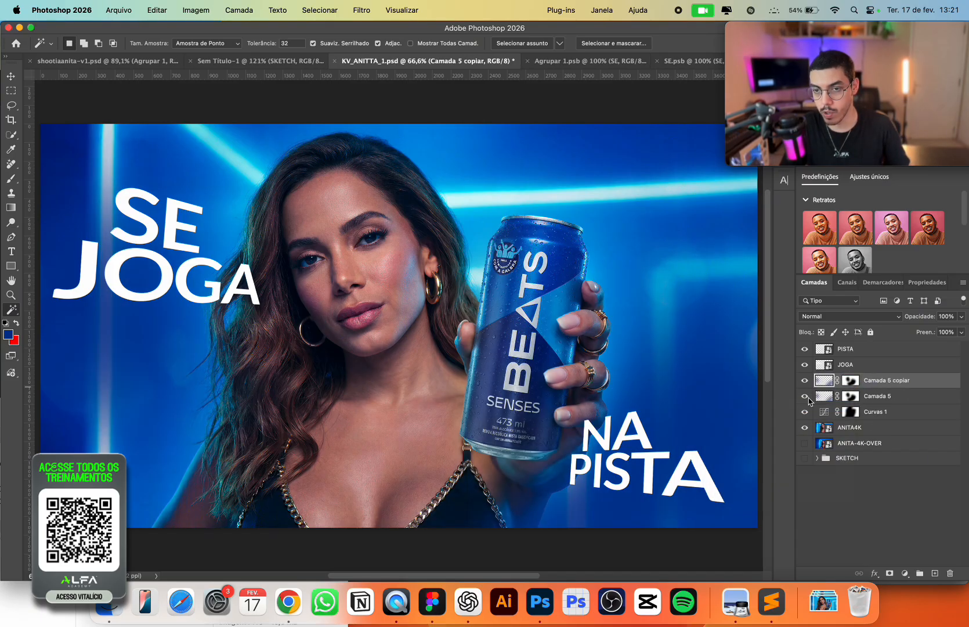
pyautogui.click(805, 396)
# Select the subject from the ANITA4K layer and mask Camada 5 copiar with the inverted selection to uncover the model and can.
pyautogui.click(845, 428)
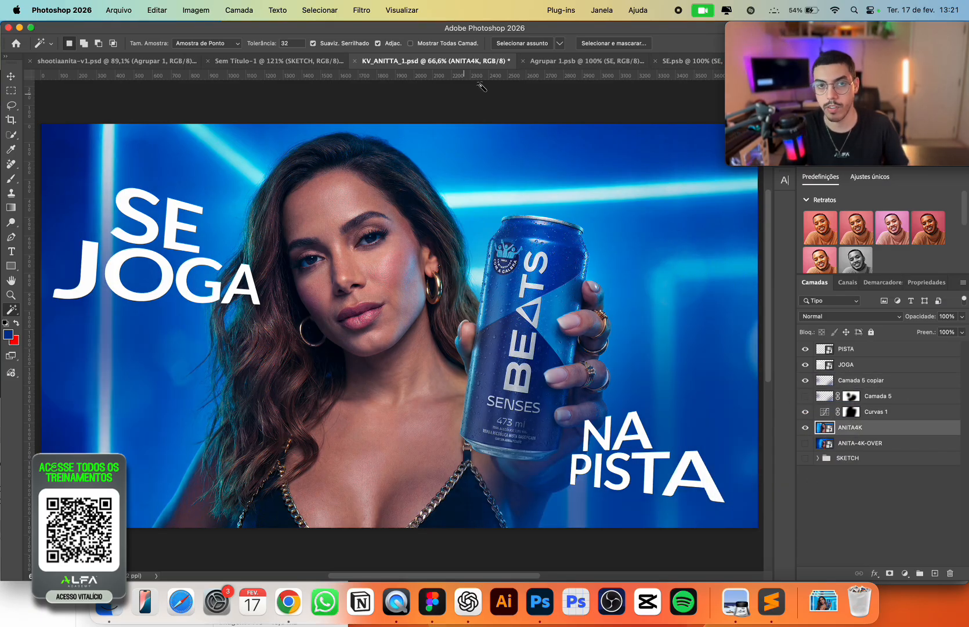
pyautogui.click(510, 49)
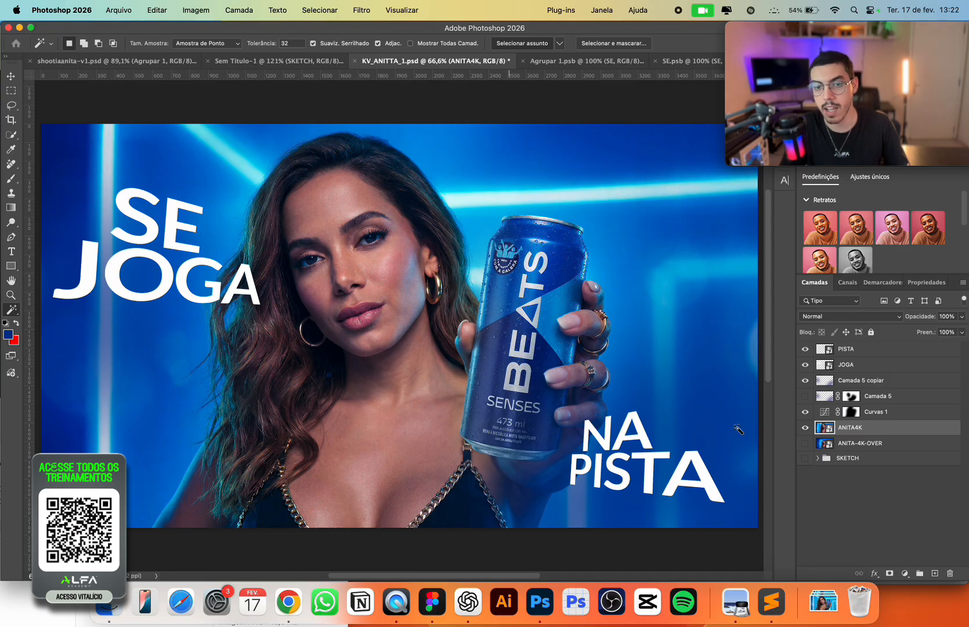
pyautogui.click(828, 382)
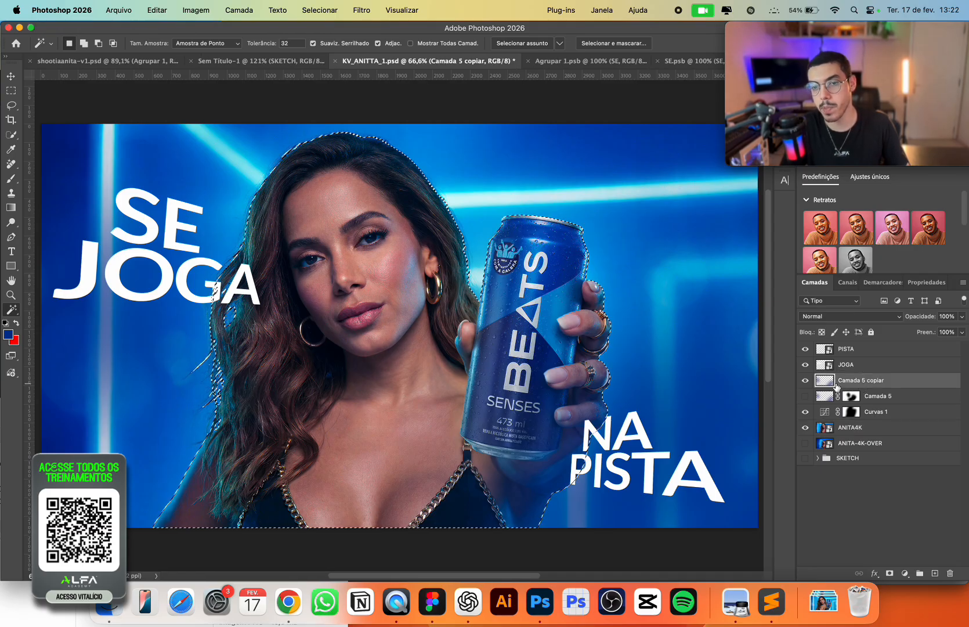
pyautogui.click(889, 573)
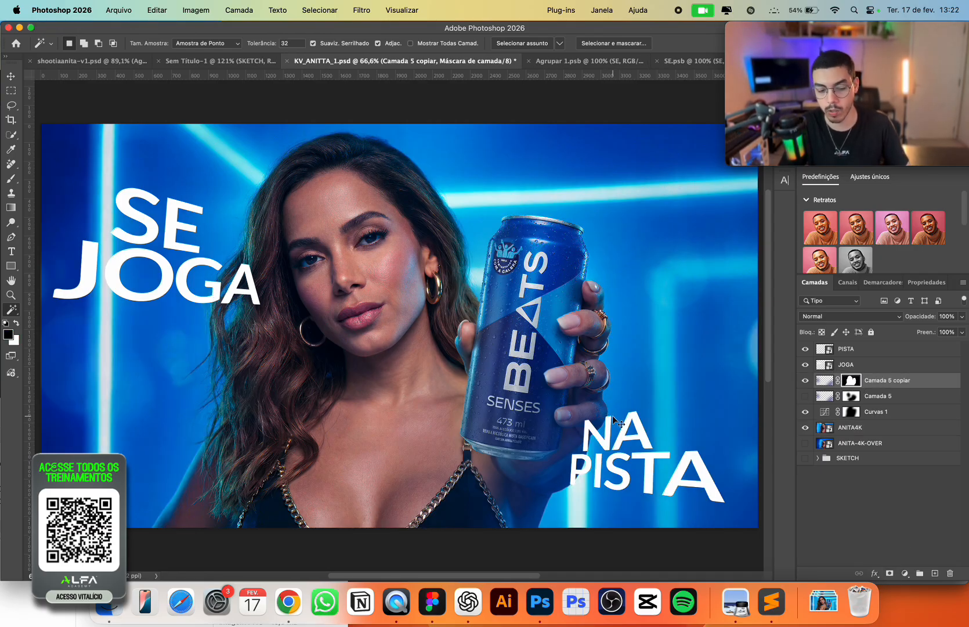
pyautogui.press('super+i')
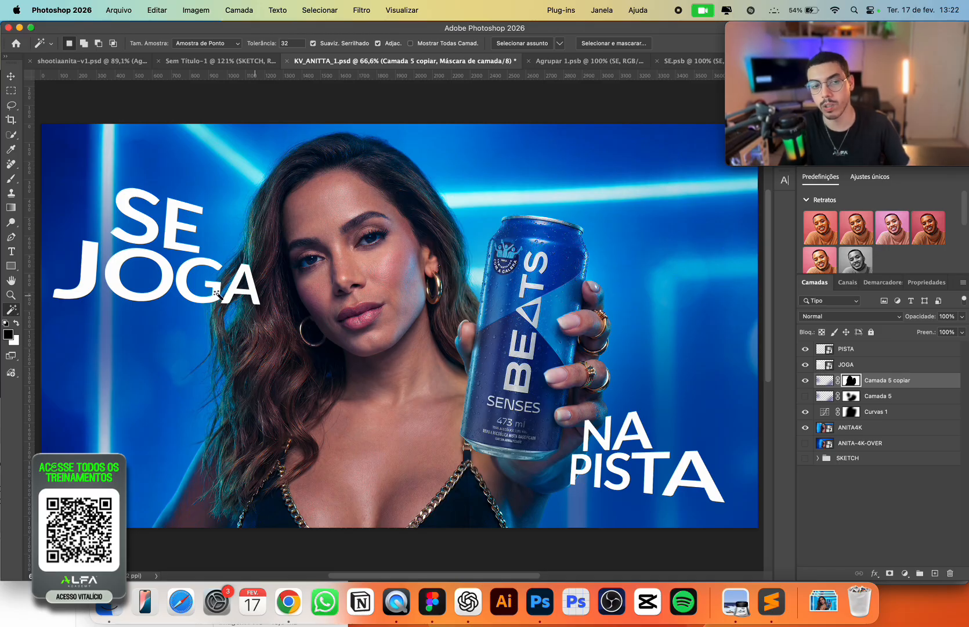
# Compare the image with and without Camada 5 copiar, delete that duplicate and show Camada 5 again.
pyautogui.click(805, 380)
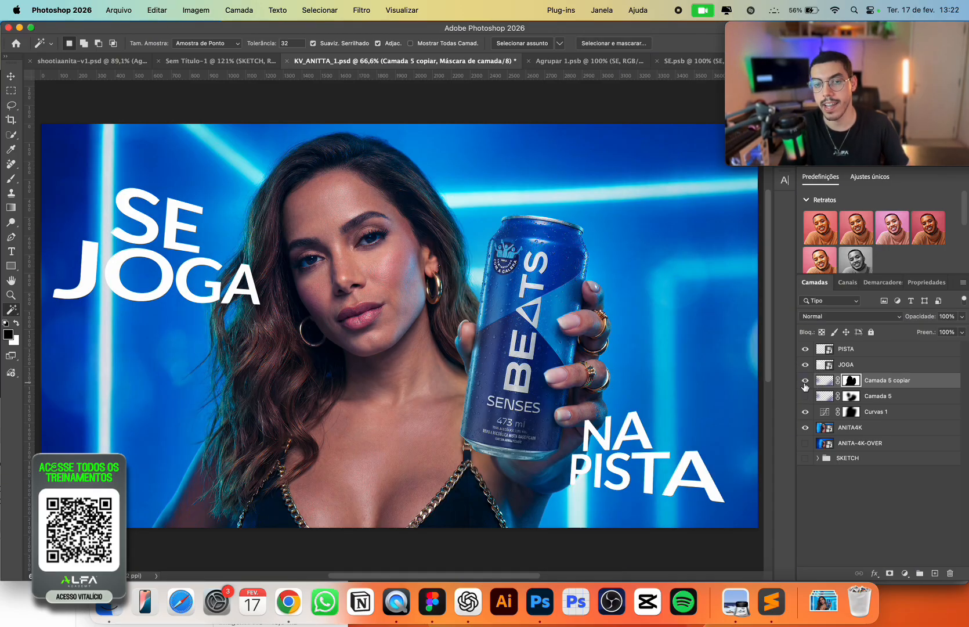
pyautogui.click(805, 380)
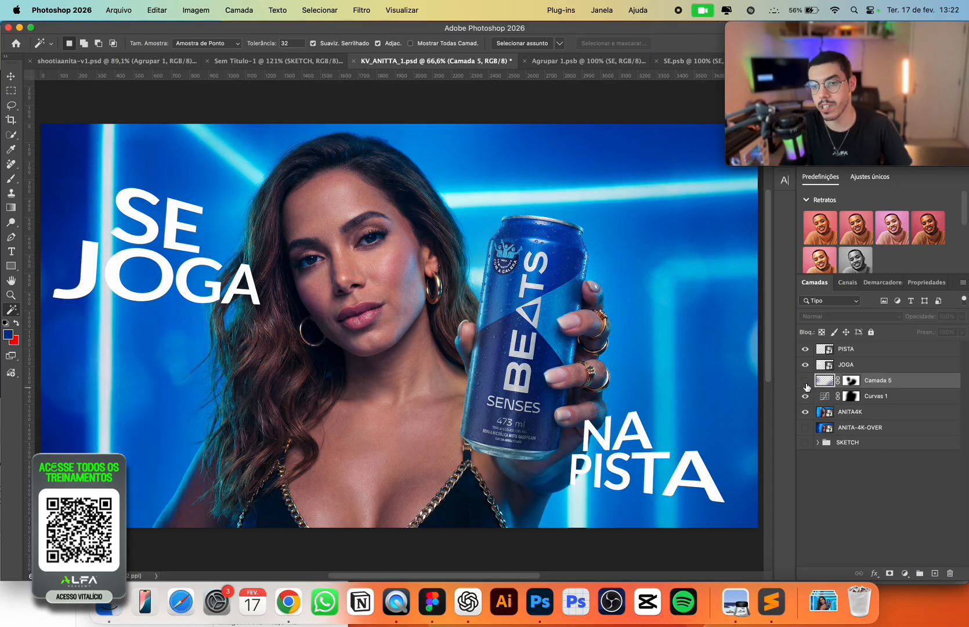
pyautogui.press('v')
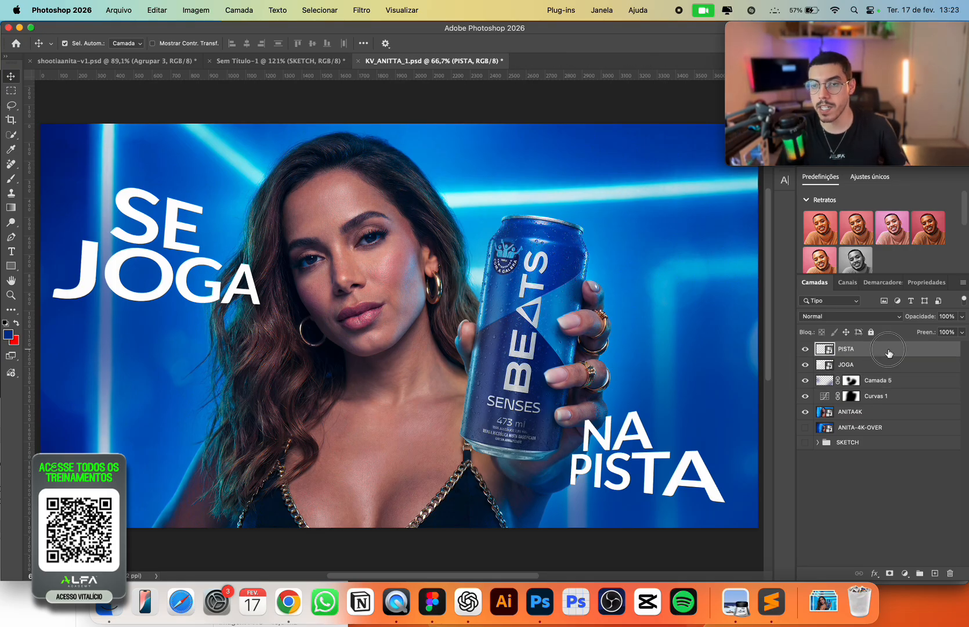
# Add a light blue c5e4ff color overlay to the PISTA layer in Normal mode at 100% opacity.
pyautogui.doubleClick(889, 349)
pyautogui.click(567, 276)
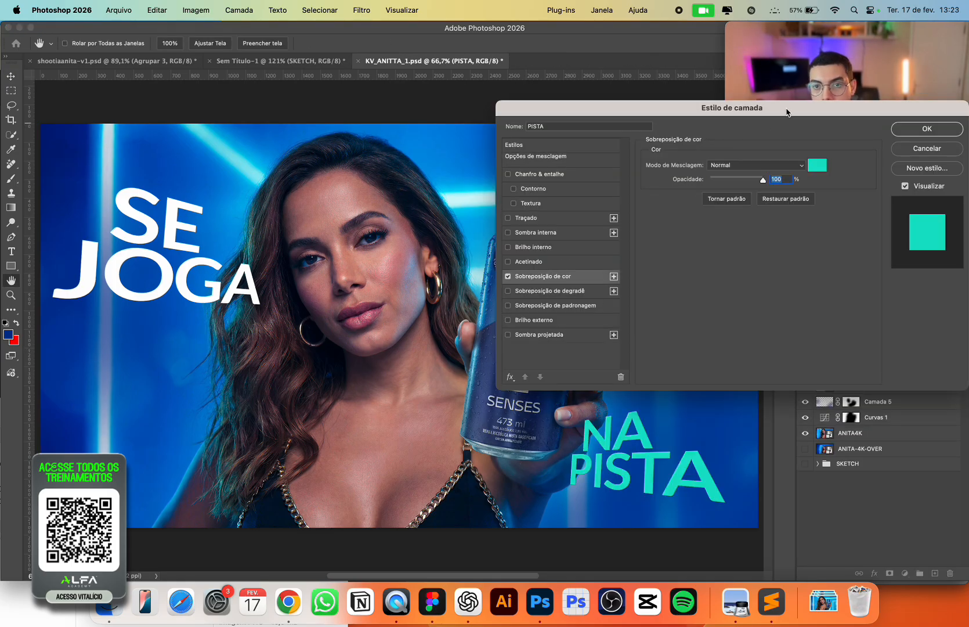
pyautogui.moveTo(787, 112); pyautogui.dragTo(376, 402)
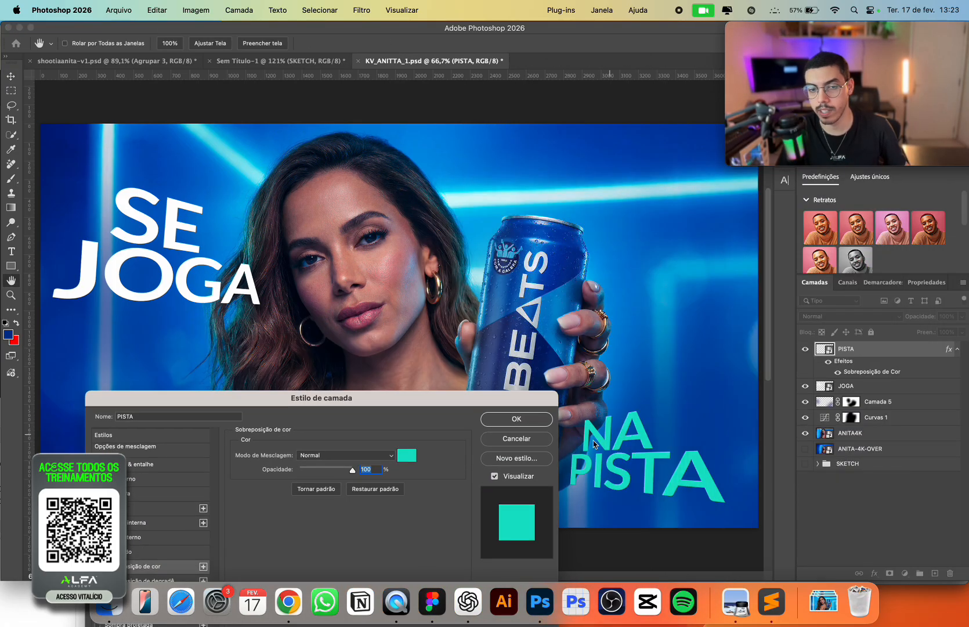
pyautogui.click(409, 456)
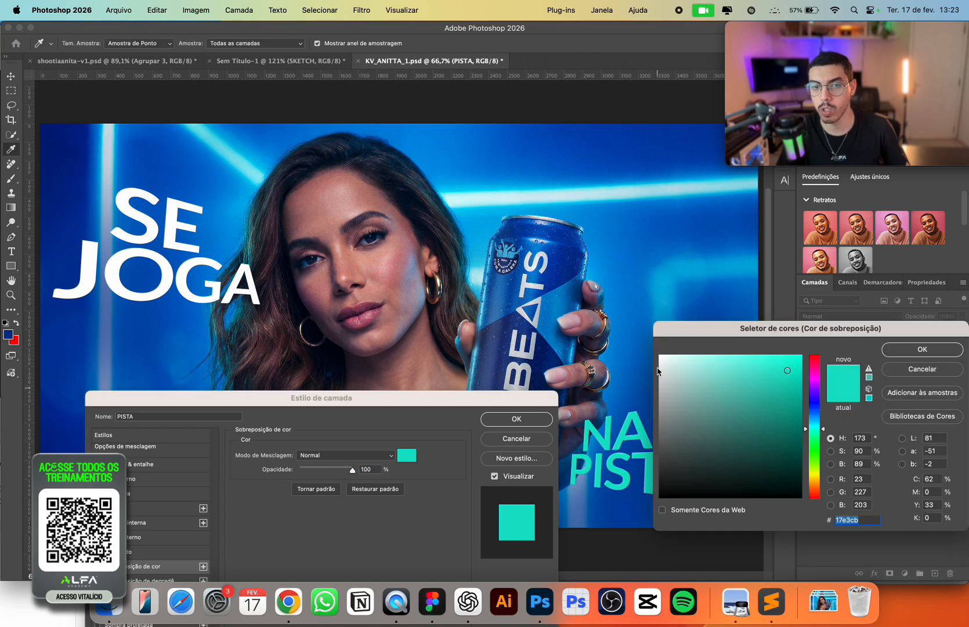
pyautogui.click(491, 143)
pyautogui.moveTo(717, 368); pyautogui.dragTo(691, 348)
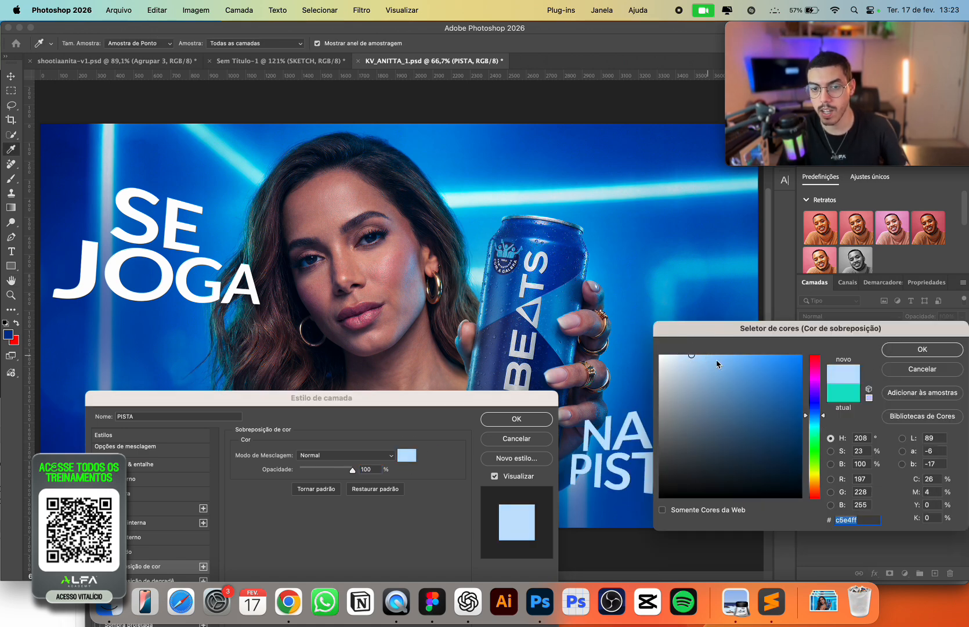
pyautogui.press('Return')
pyautogui.press('Return')
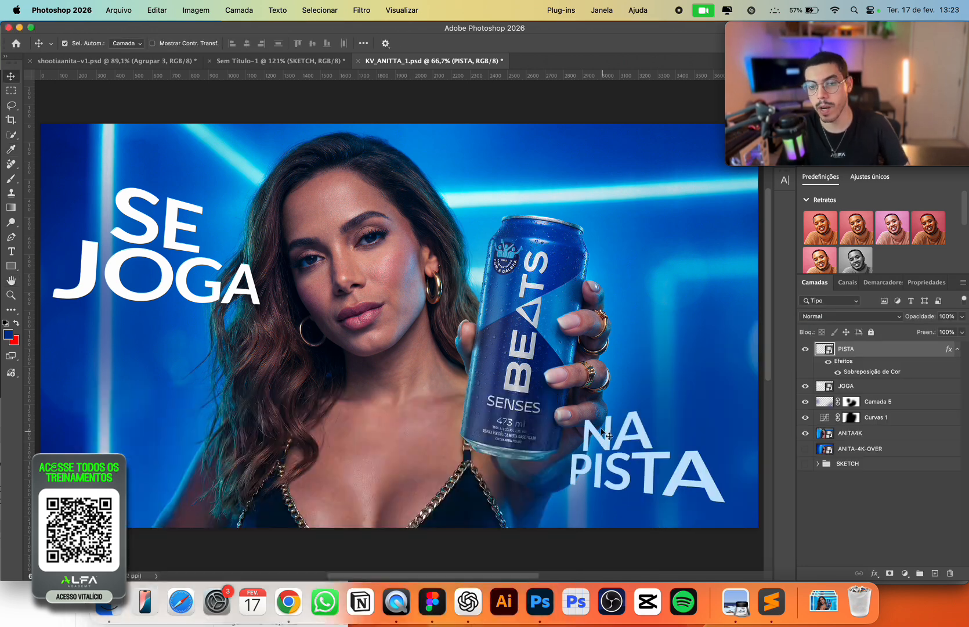
# Copy the PISTA layer's color overlay effect onto the JOGA layer and collapse the effect lists.
pyautogui.click(958, 349)
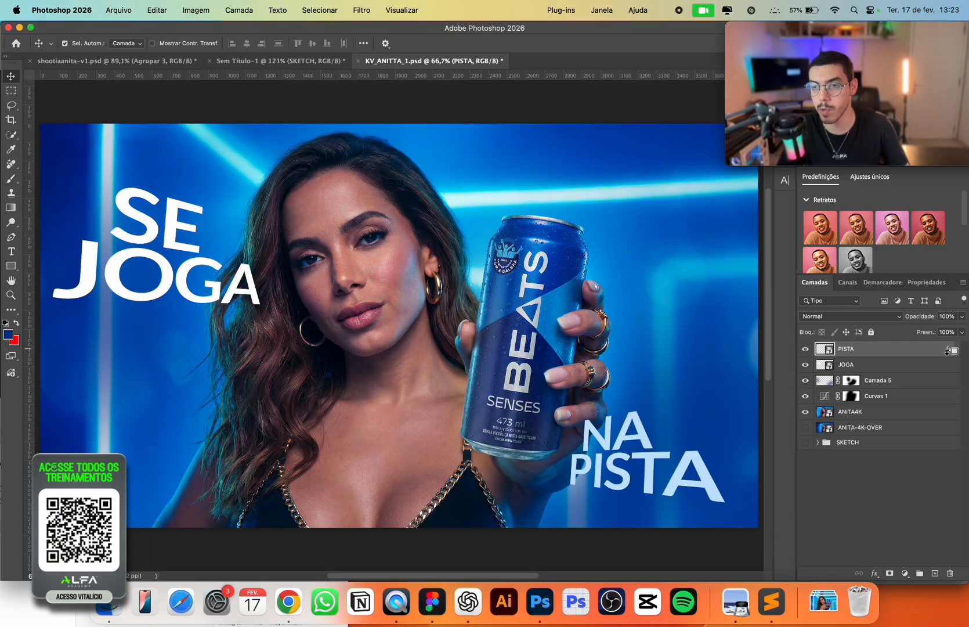
pyautogui.moveTo(949, 350); pyautogui.dragTo(936, 367)
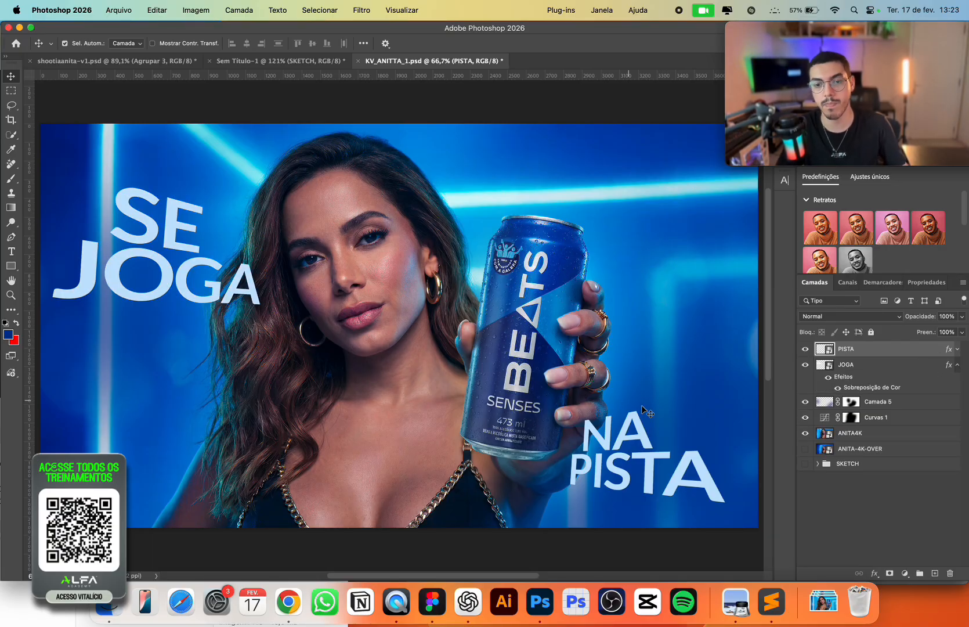
pyautogui.click(958, 365)
# Duplicate the PISTA and JOGA layers and convert each copy into its own smart object.
pyautogui.keyDown('shift'); pyautogui.click(920, 370); pyautogui.keyUp('shift')
pyautogui.keyDown('alt'); pyautogui.click(739, 366); pyautogui.keyUp('alt')
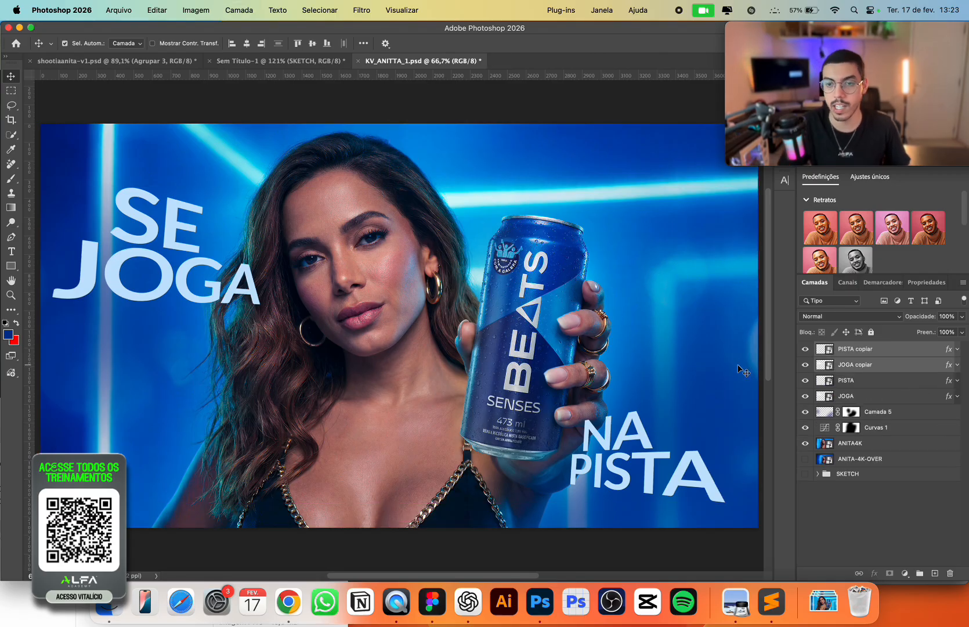
pyautogui.click(871, 350)
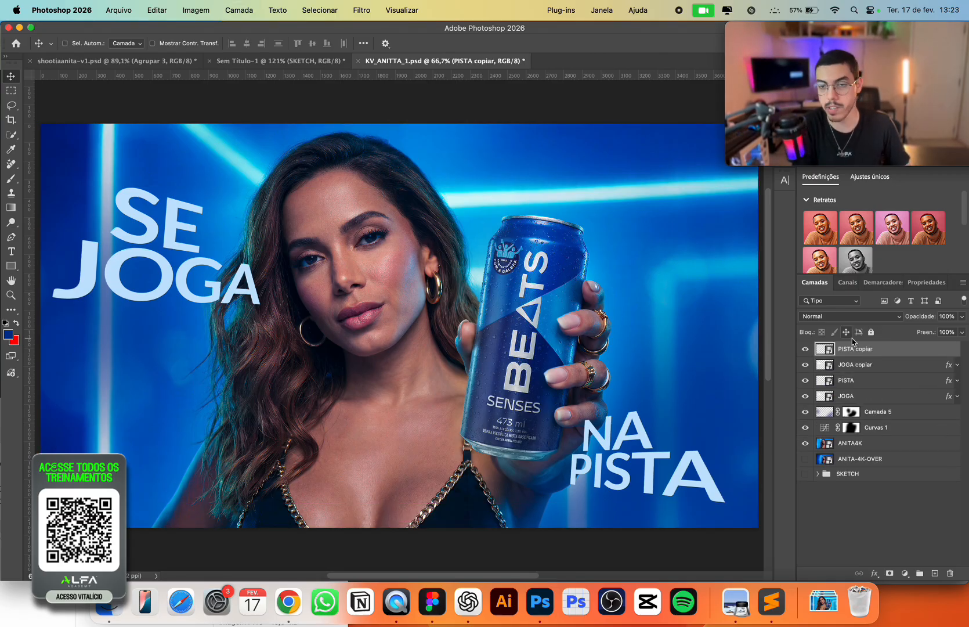
pyautogui.hotkey('alt', '[')
pyautogui.press('super+alt+x')
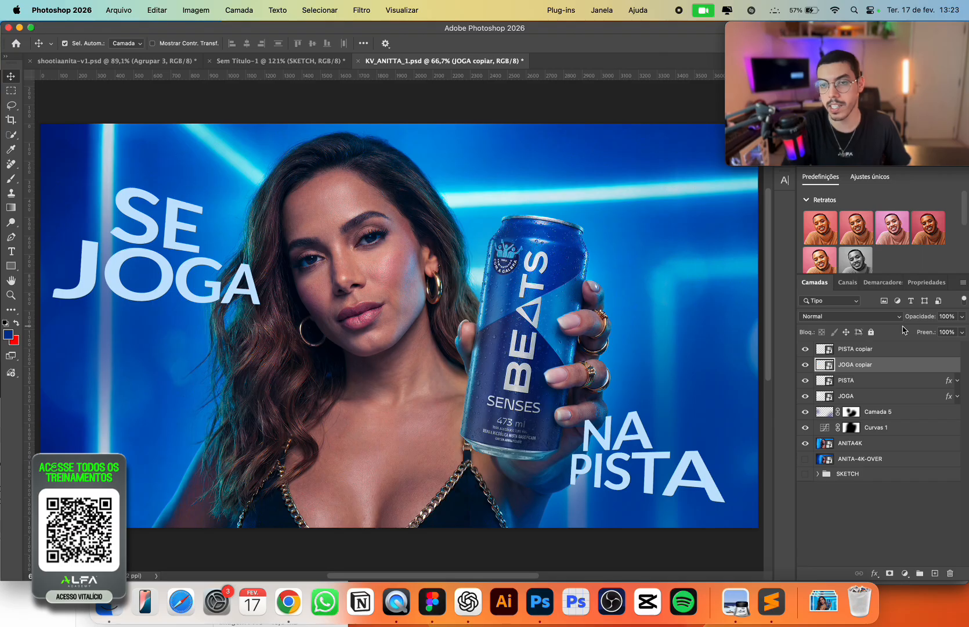
pyautogui.rightClick(890, 363)
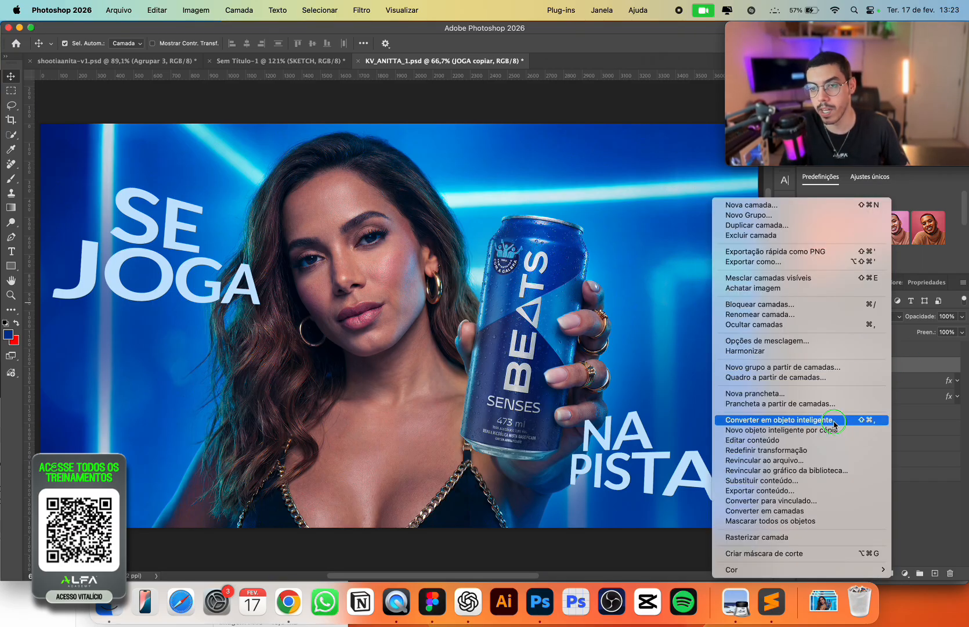
pyautogui.click(932, 387)
pyautogui.click(859, 352)
pyautogui.click(865, 365)
pyautogui.click(869, 352)
pyautogui.click(874, 367)
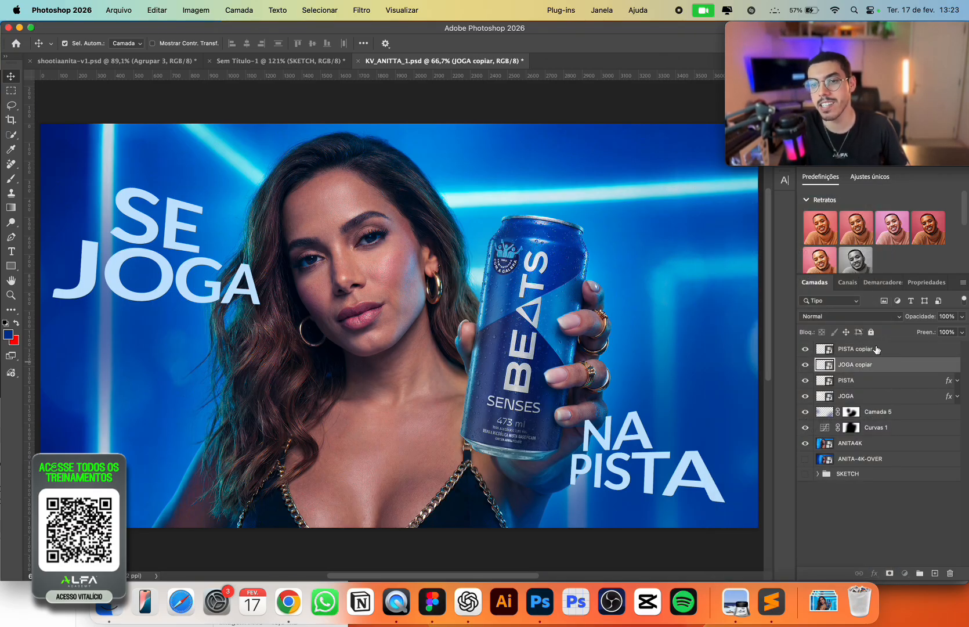
pyautogui.click(878, 350)
pyautogui.click(873, 364)
# Group the PISTA and JOGA layers with their copies and name the group TEXTO.
pyautogui.click(876, 354)
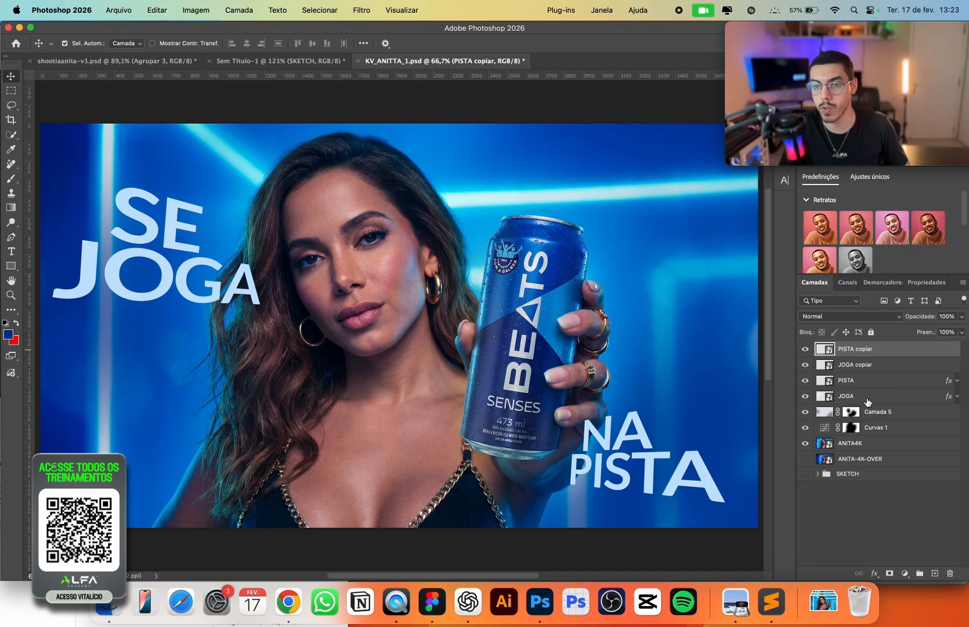
pyautogui.keyDown('shift'); pyautogui.click(867, 399); pyautogui.keyUp('shift')
pyautogui.press('super+g')
pyautogui.doubleClick(856, 349)
pyautogui.write('TEXTO')
pyautogui.press('Return')
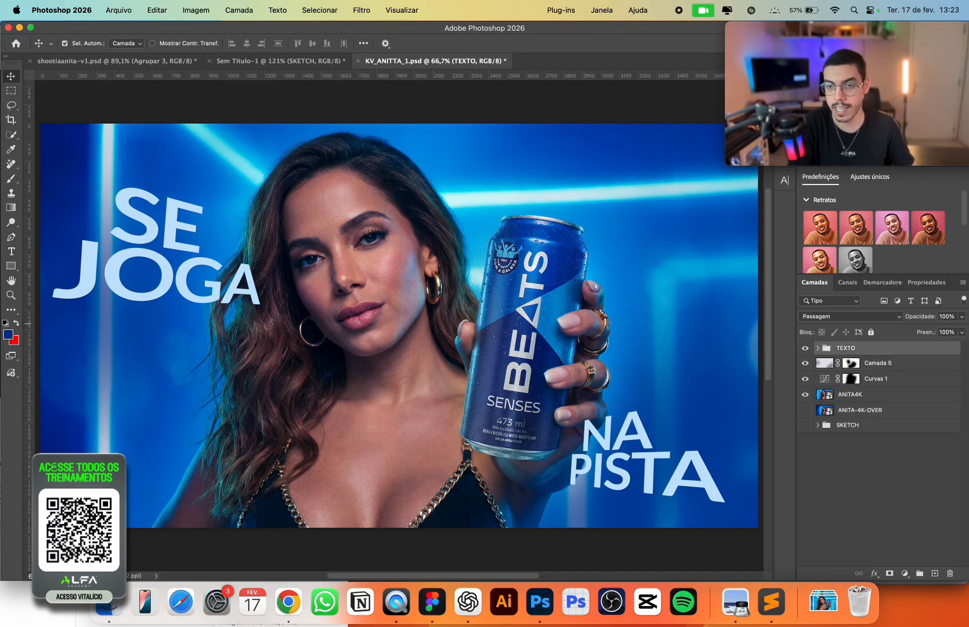
# Expand the TEXTO group and try moving the PISTA and JOGA copies up and away from the originals.
pyautogui.click(819, 349)
pyautogui.click(852, 363)
pyautogui.keyDown('shift'); pyautogui.click(859, 378); pyautogui.keyUp('shift')
pyautogui.press('super+t')
pyautogui.moveTo(669, 461); pyautogui.dragTo(688, 348)
pyautogui.press('Return')
pyautogui.press('super+z')
# Inspect the original PISTA layer's effects and try offsetting both text copies with Free Transform, cancelling the transformation.
pyautogui.click(957, 394)
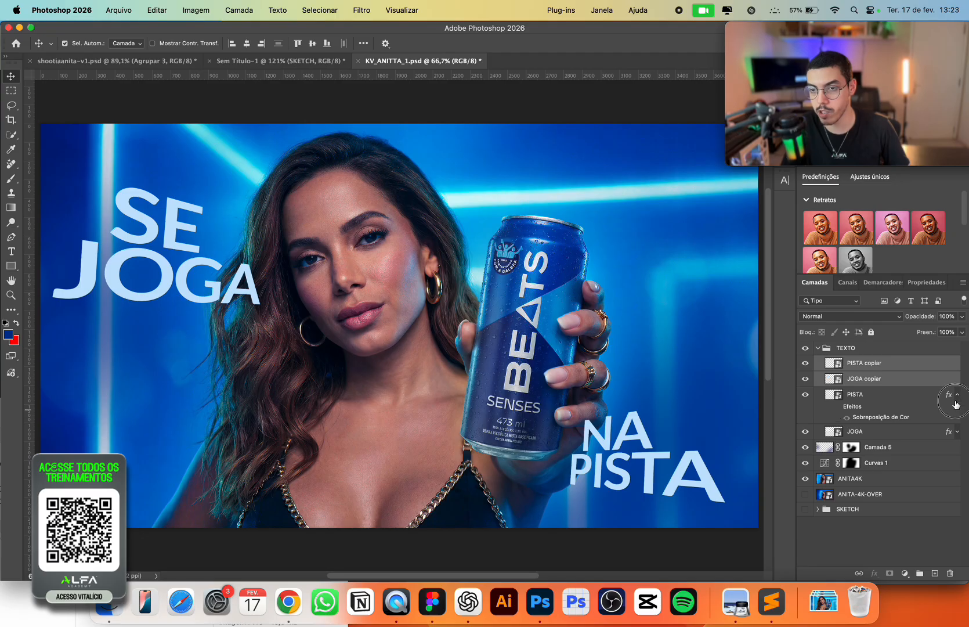
pyautogui.click(956, 399)
pyautogui.press('super+t')
pyautogui.moveTo(638, 502); pyautogui.dragTo(691, 447)
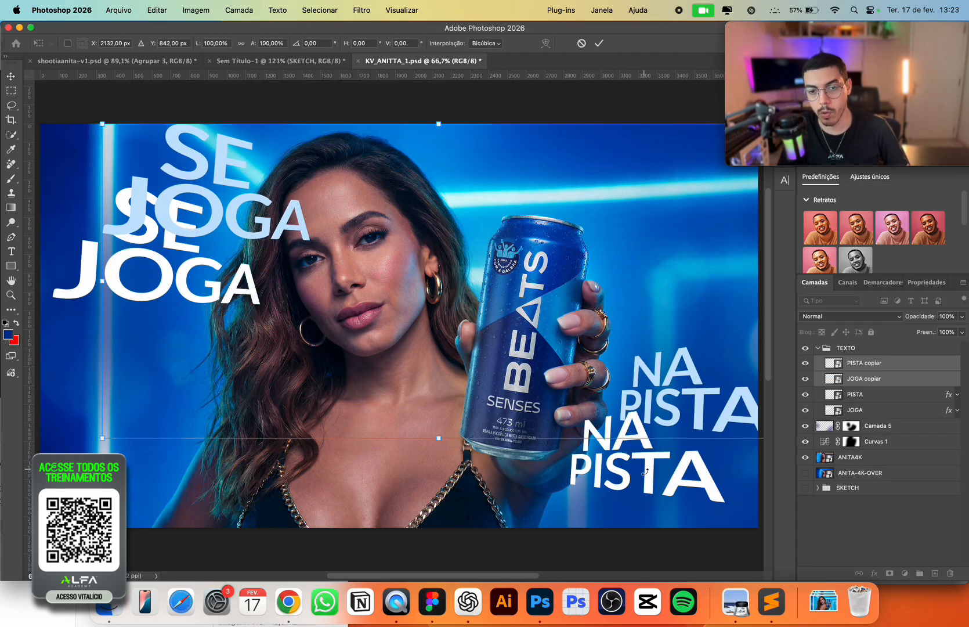
pyautogui.press('Escape')
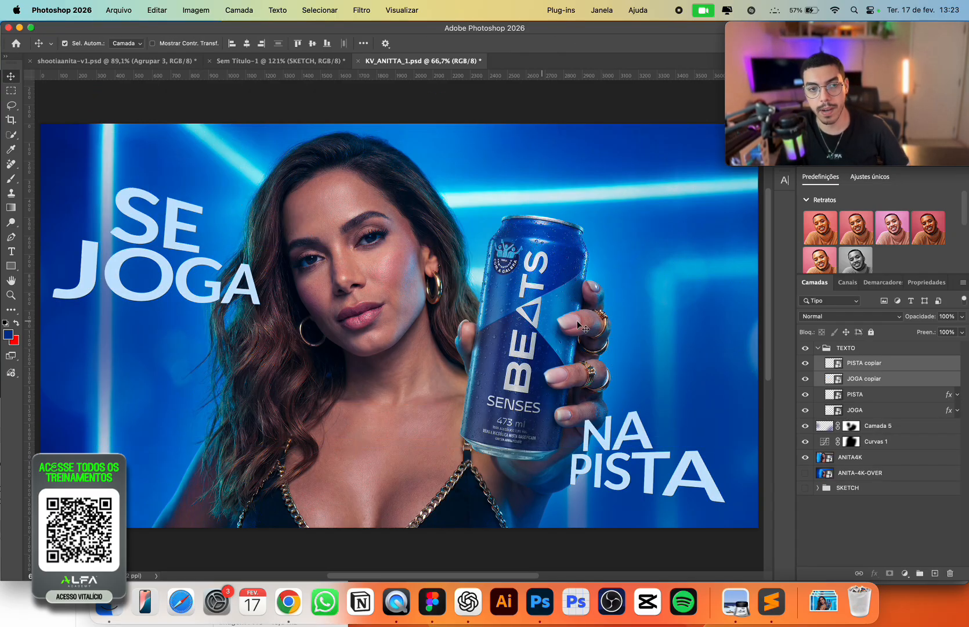
# Apply the Add Noise filter to the PISTA copy with 25.98% intensity, uniform distribution and monochromatic noise.
pyautogui.keyDown('super'); pyautogui.click(869, 381); pyautogui.keyUp('super')
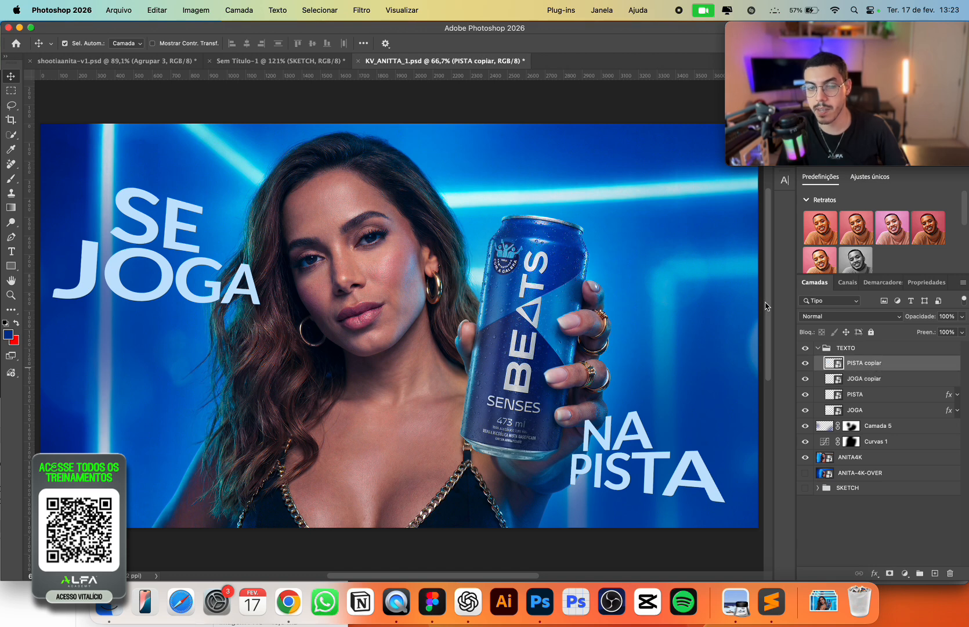
pyautogui.click(362, 9)
pyautogui.moveTo(499, 255)
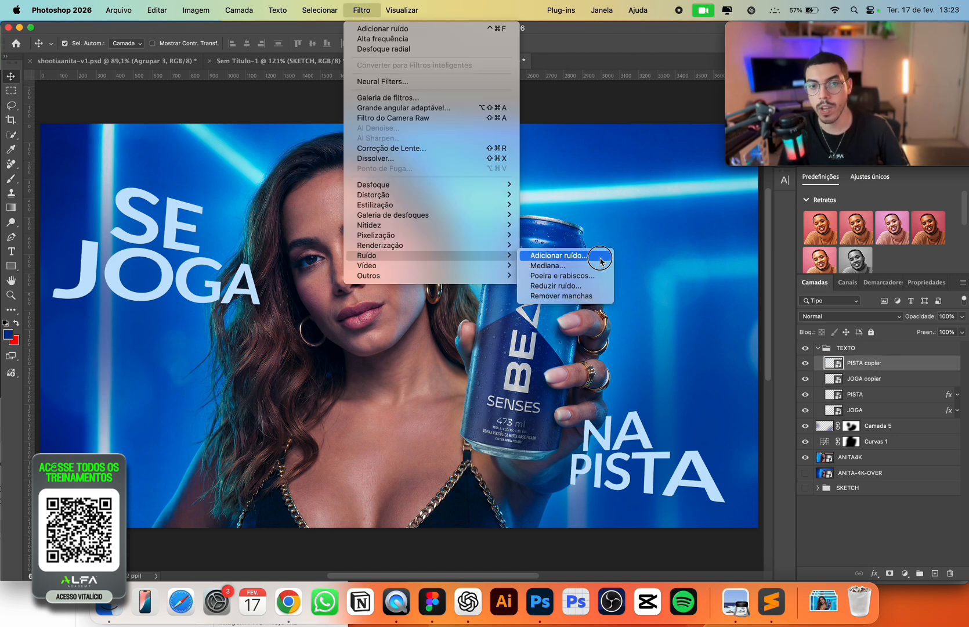
pyautogui.click(604, 260)
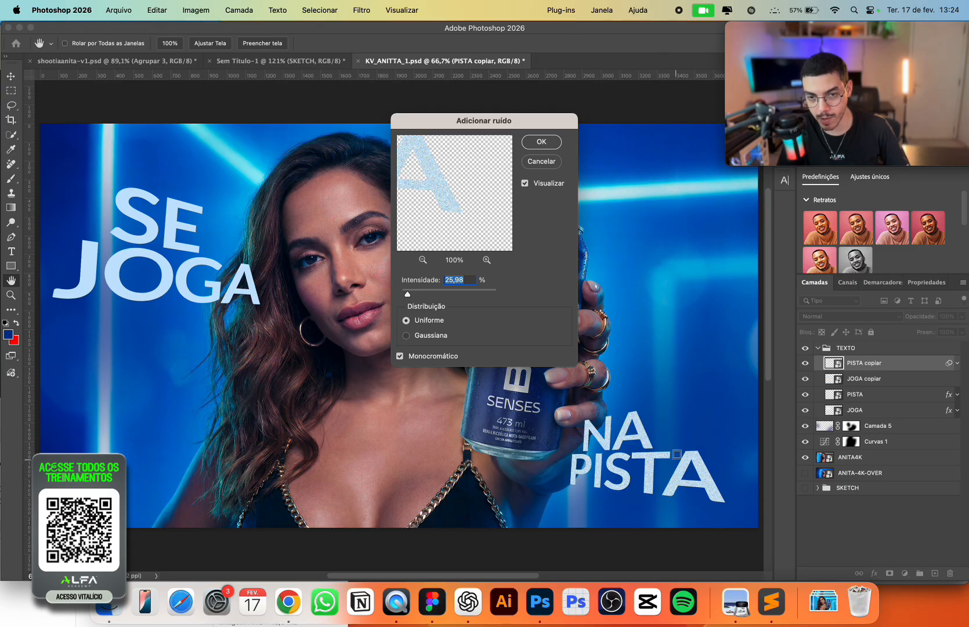
pyautogui.click(546, 142)
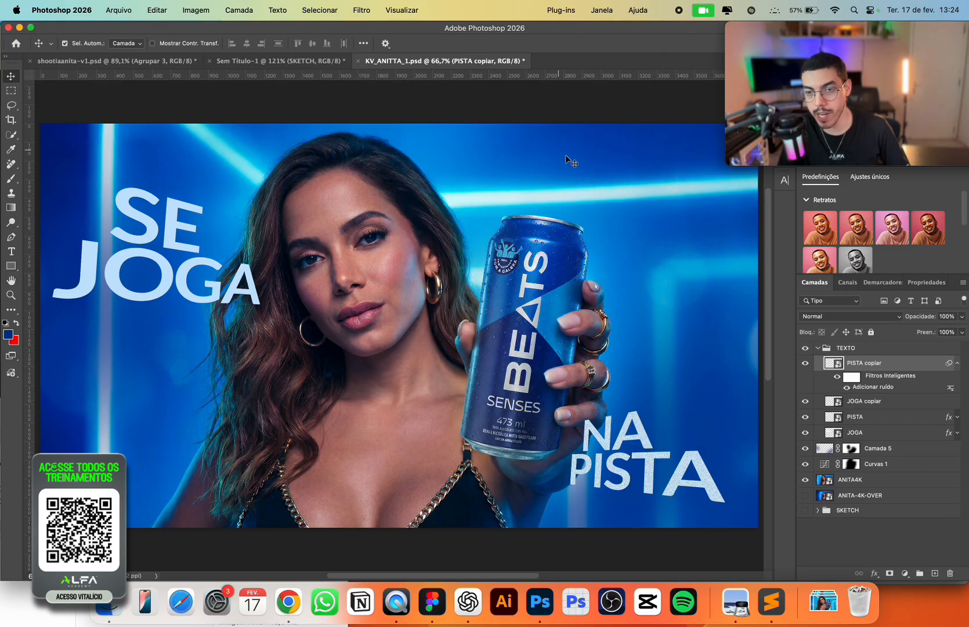
# Copy the noise smart filter onto the JOGA copy, then collapse the TEXTO group and save the document.
pyautogui.click(957, 363)
pyautogui.moveTo(950, 365)
pyautogui.mouseDown()
pyautogui.moveTo(936, 382)
pyautogui.moveTo(949, 378)
pyautogui.mouseUp()
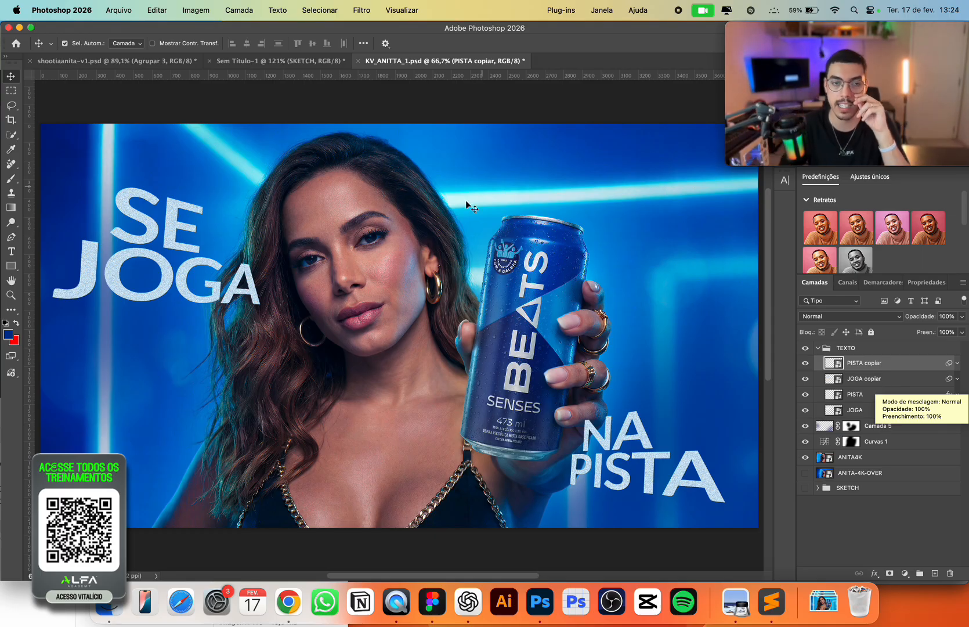
pyautogui.click(839, 347)
pyautogui.click(817, 348)
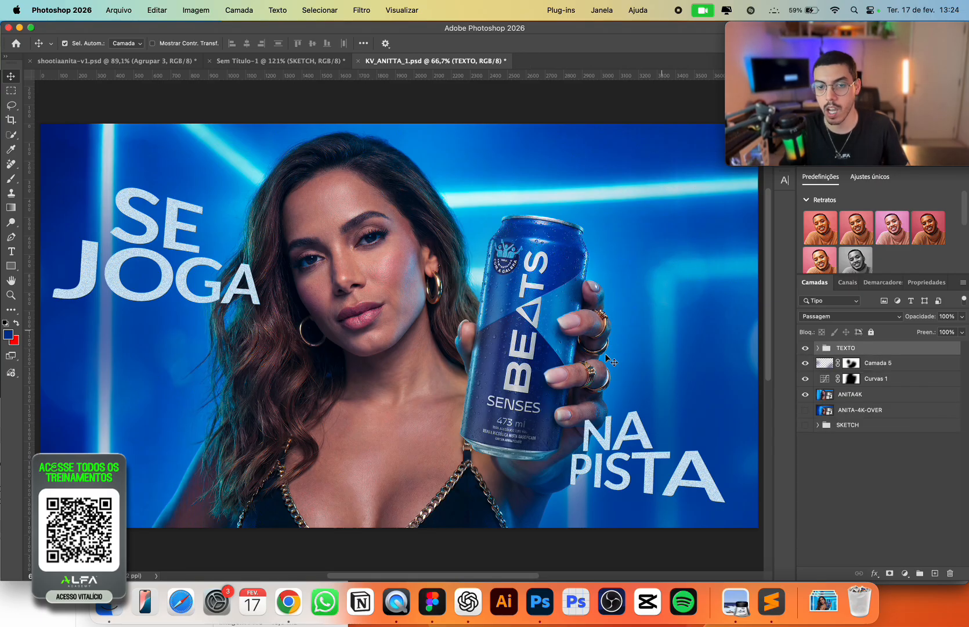
pyautogui.press('super+s')
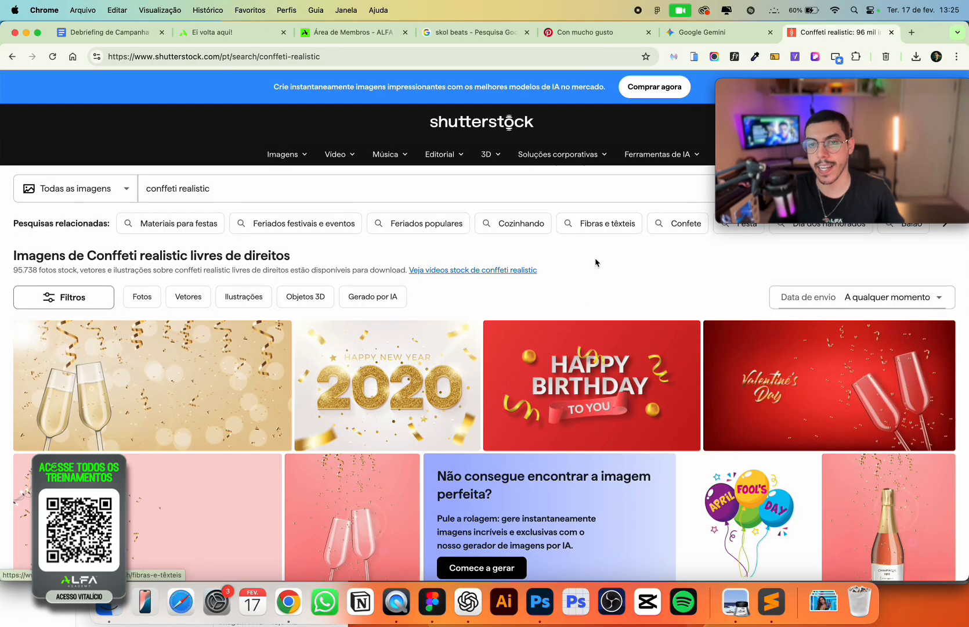
# Search Shutterstock for "conffeti carnaval" photos, look through the confetti images on black backgrounds and switch back to Photoshop.
pyautogui.scroll(-10, 595, 262)
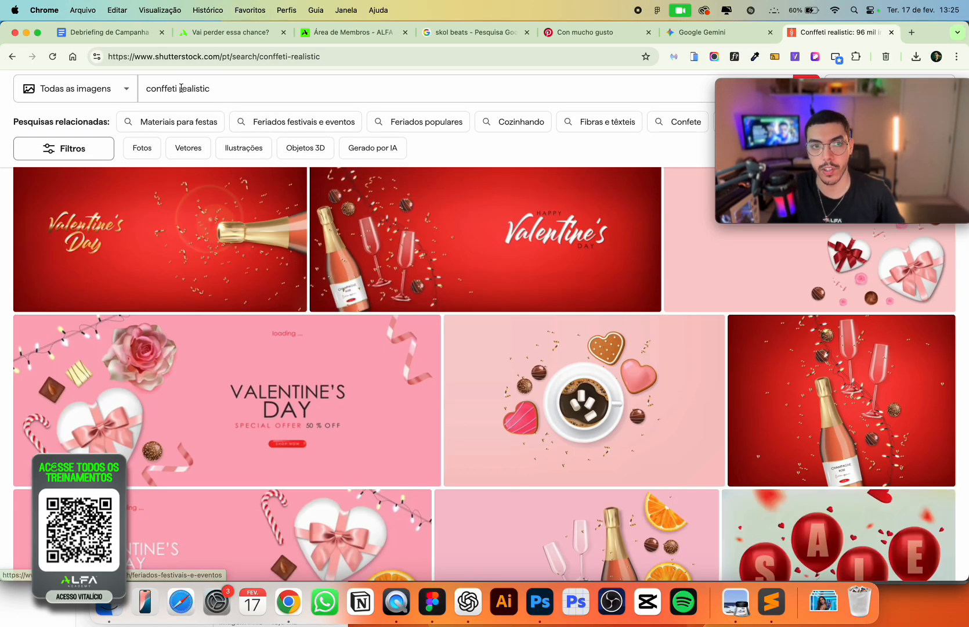
pyautogui.doubleClick(194, 88)
pyautogui.press('BackSpace')
pyautogui.write('carnaval')
pyautogui.press('Return')
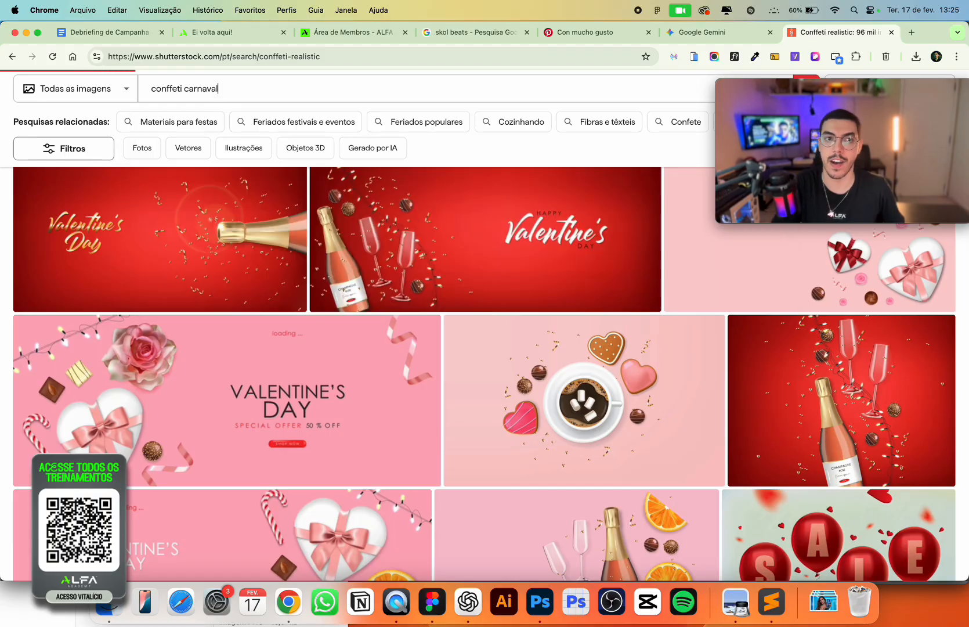
pyautogui.scroll(-3, 415, 464)
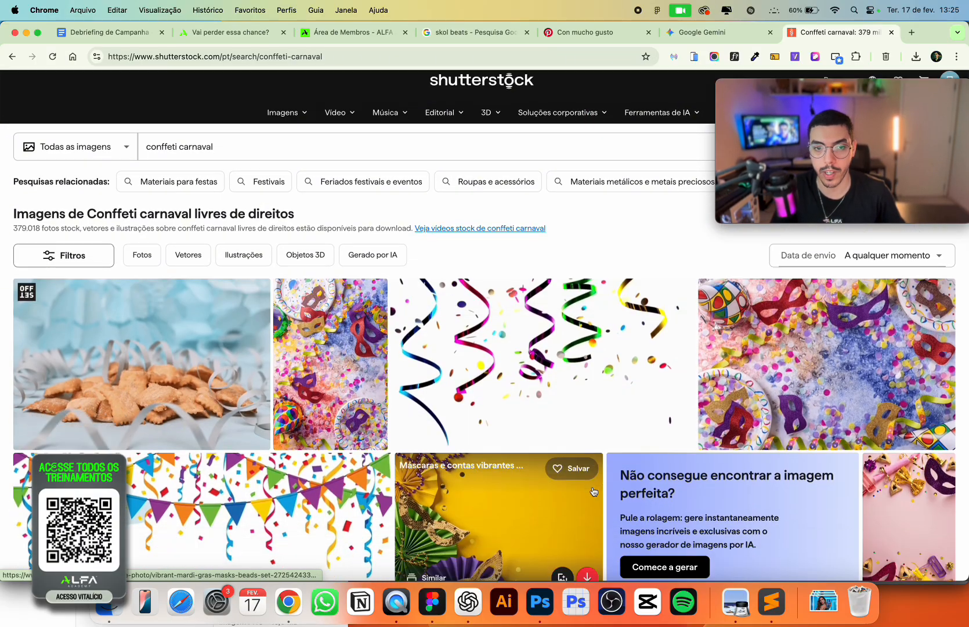
pyautogui.scroll(-2, 308, 413)
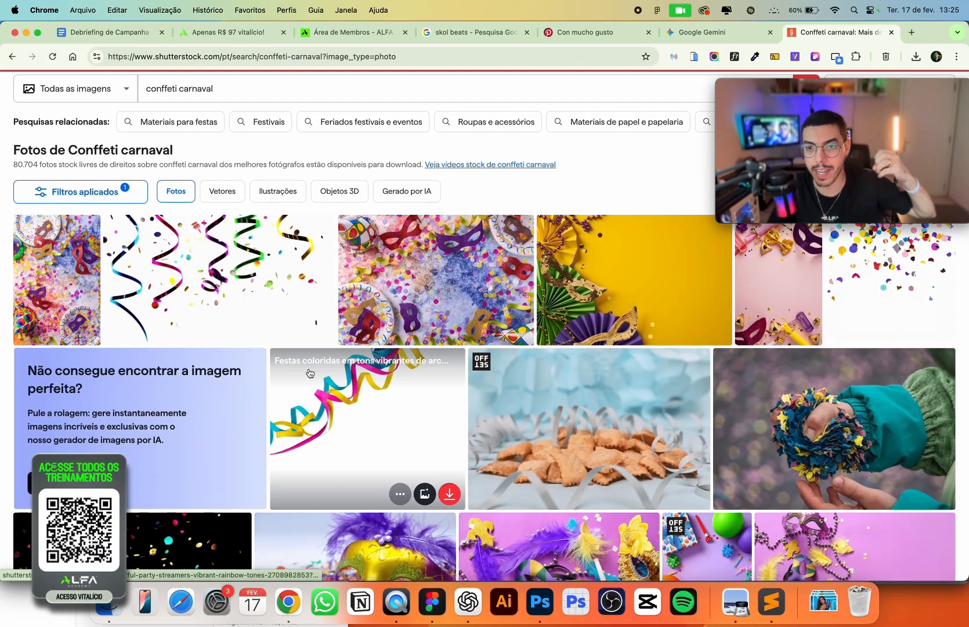
pyautogui.scroll(-5, 465, 346)
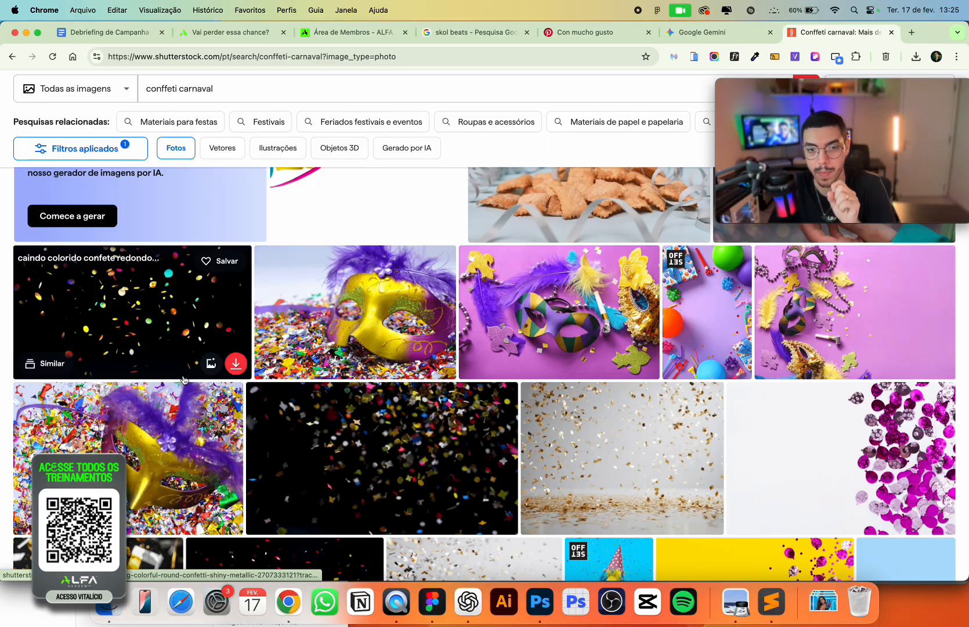
pyautogui.scroll(-3, 313, 510)
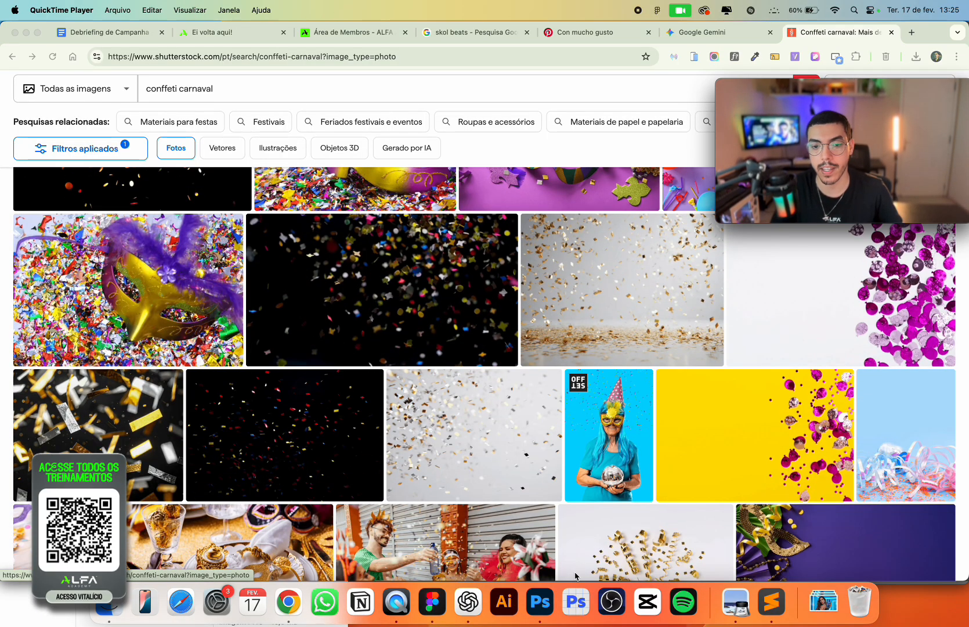
pyautogui.click(540, 602)
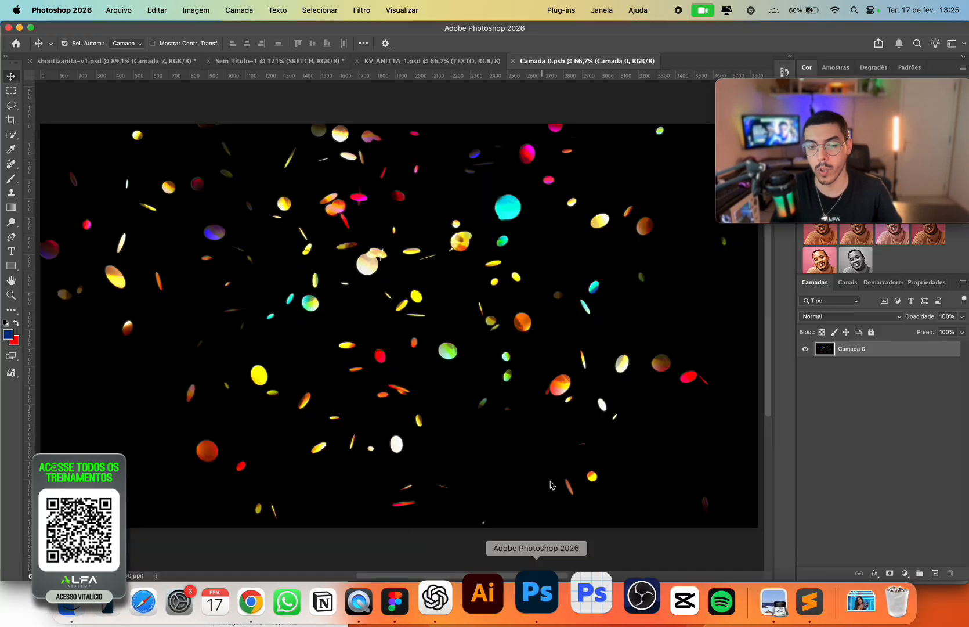
pyautogui.moveTo(533, 238); pyautogui.dragTo(470, 347)
pyautogui.press('super+z')
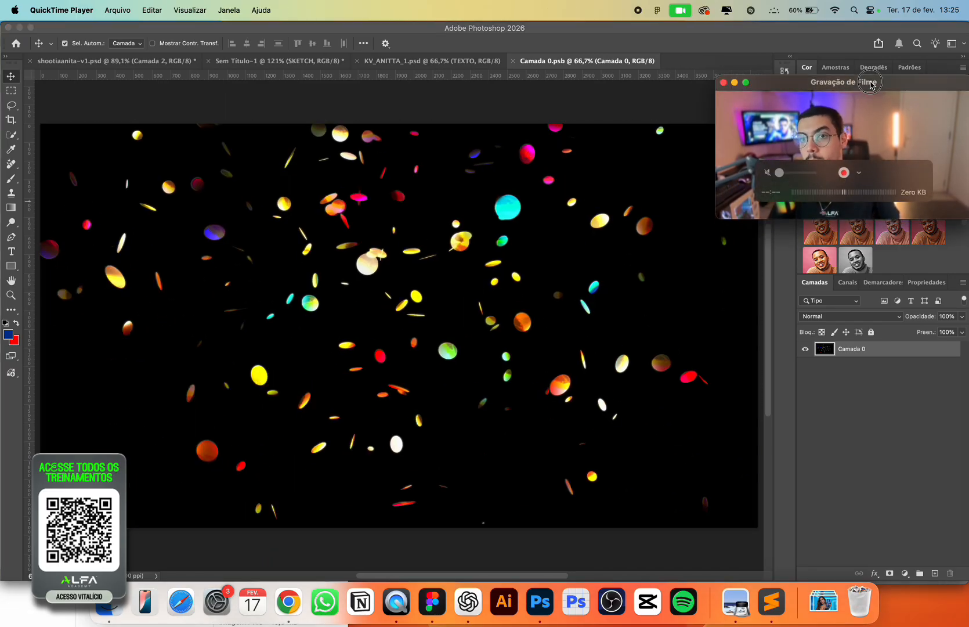
pyautogui.moveTo(872, 83); pyautogui.dragTo(868, 26)
pyautogui.click(528, 351)
pyautogui.moveTo(522, 386); pyautogui.dragTo(513, 384)
pyautogui.press('super+z')
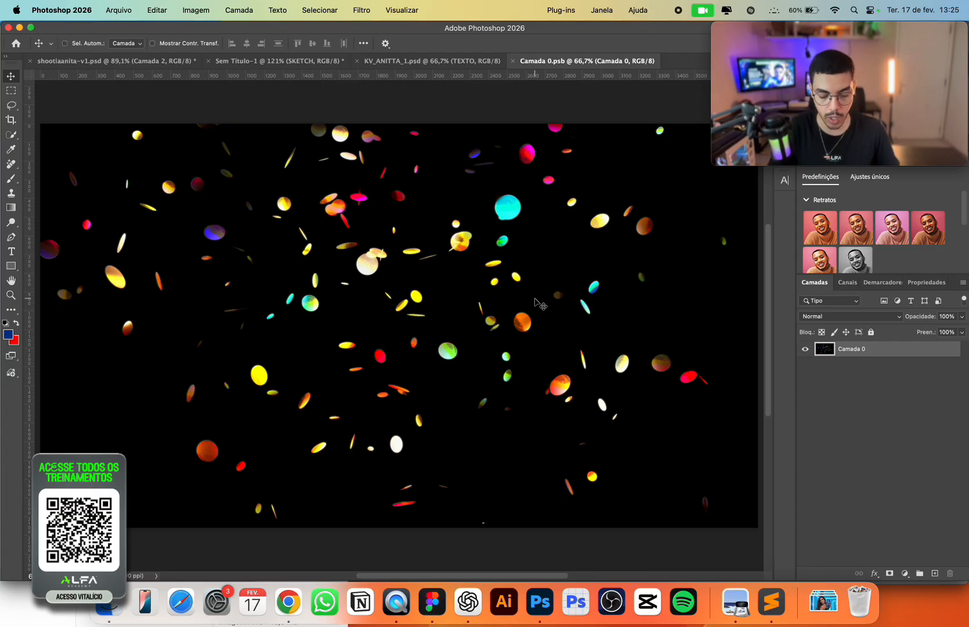
# Convert the confetti layer in Camada 0.psb into a smart object and name it CONFFETI.
pyautogui.press('super+shift+o')
pyautogui.write('C')
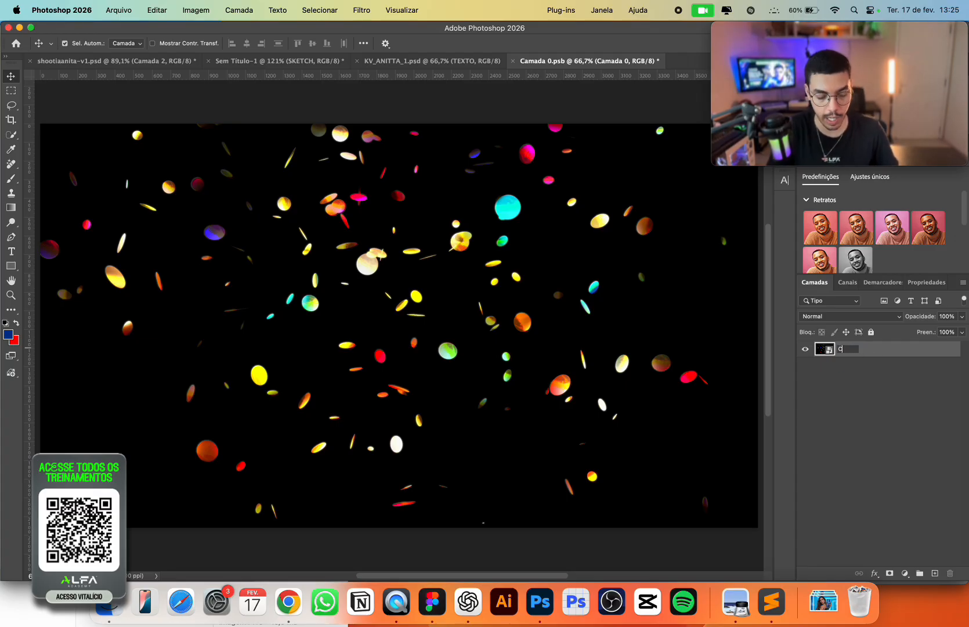
pyautogui.write('ONFFETI')
pyautogui.press('Return')
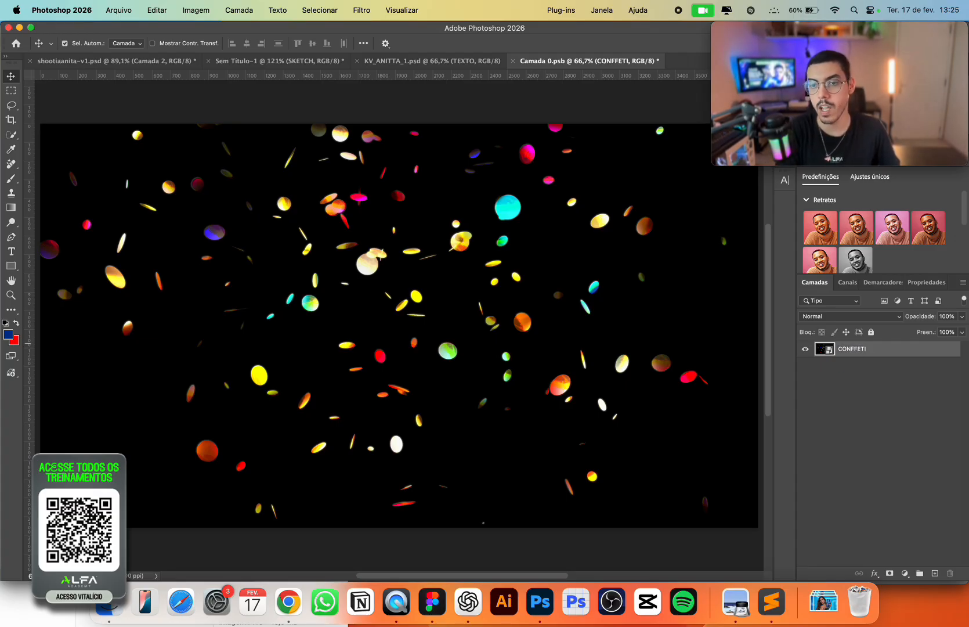
# Bring the CONFFETI layer into KV_ANITTA_1.psd above the TEXTO group and set its blend mode to Subexposição de cores.
pyautogui.click(433, 61)
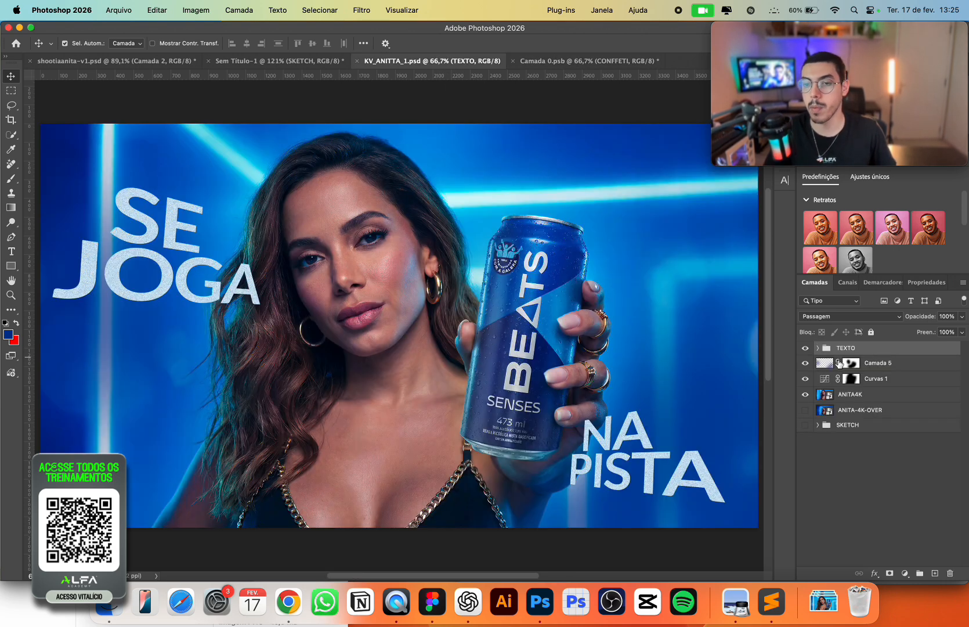
pyautogui.moveTo(831, 414); pyautogui.dragTo(828, 419)
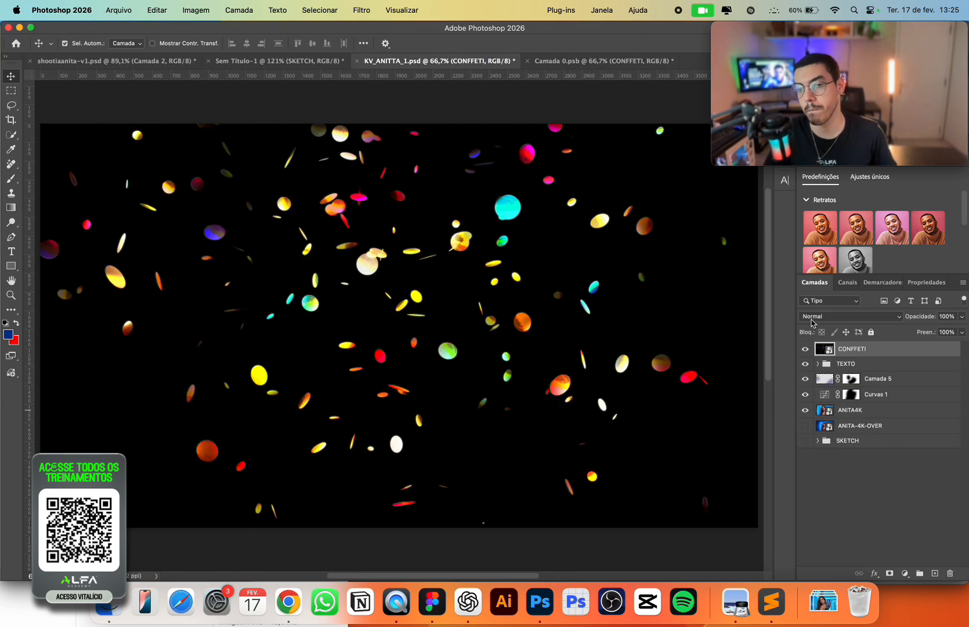
pyautogui.click(845, 317)
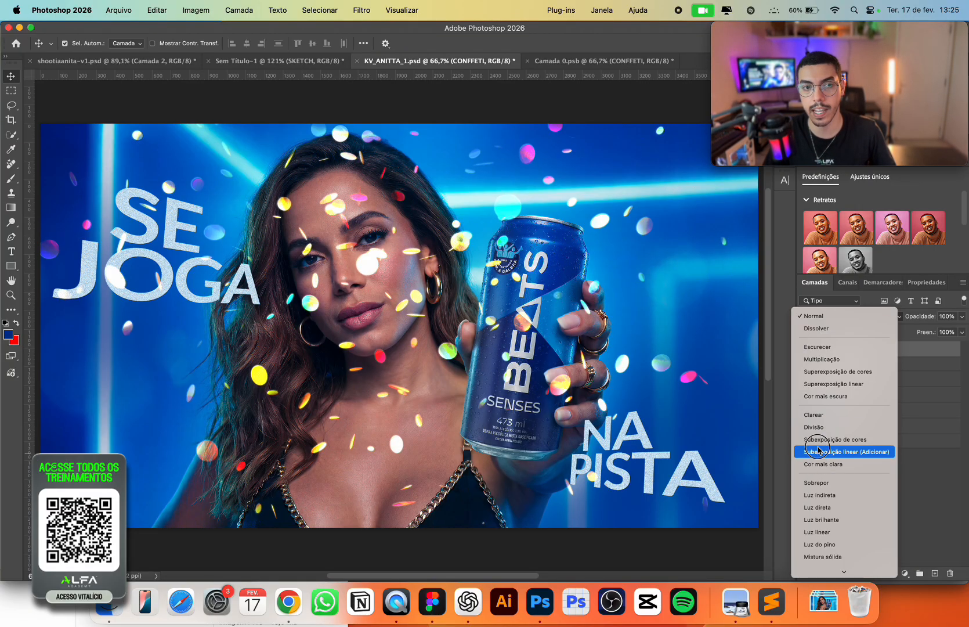
pyautogui.click(821, 440)
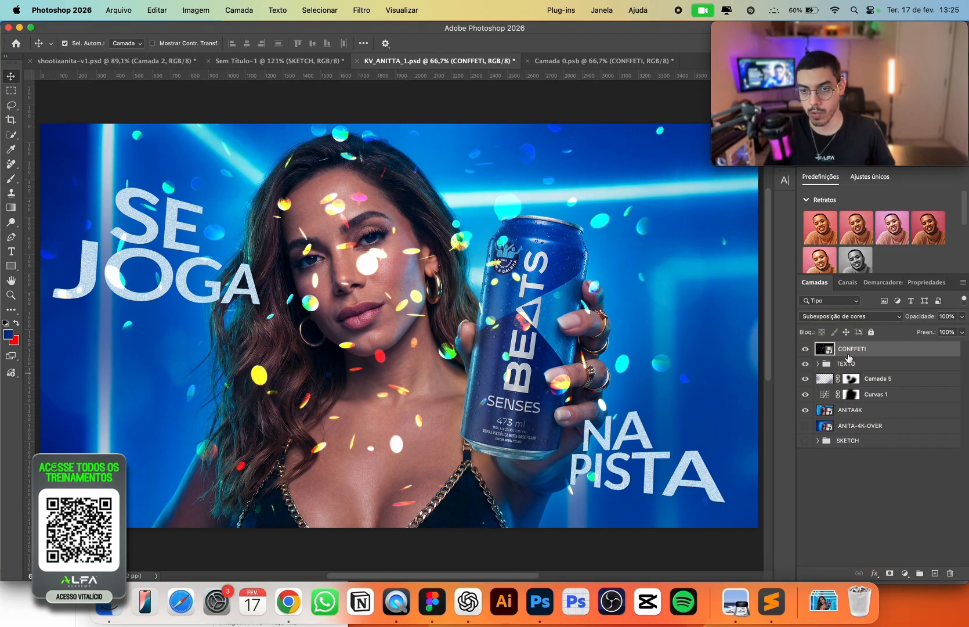
# Duplicate the CONFFETI layer and set the copy's blend mode to Divisão.
pyautogui.press('super+j')
pyautogui.click(841, 316)
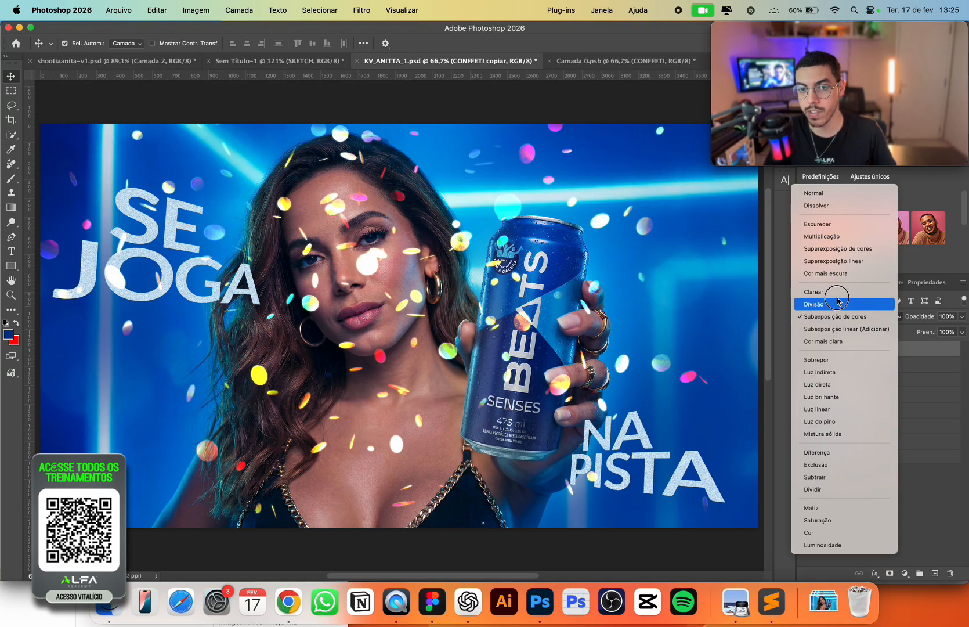
pyautogui.click(837, 304)
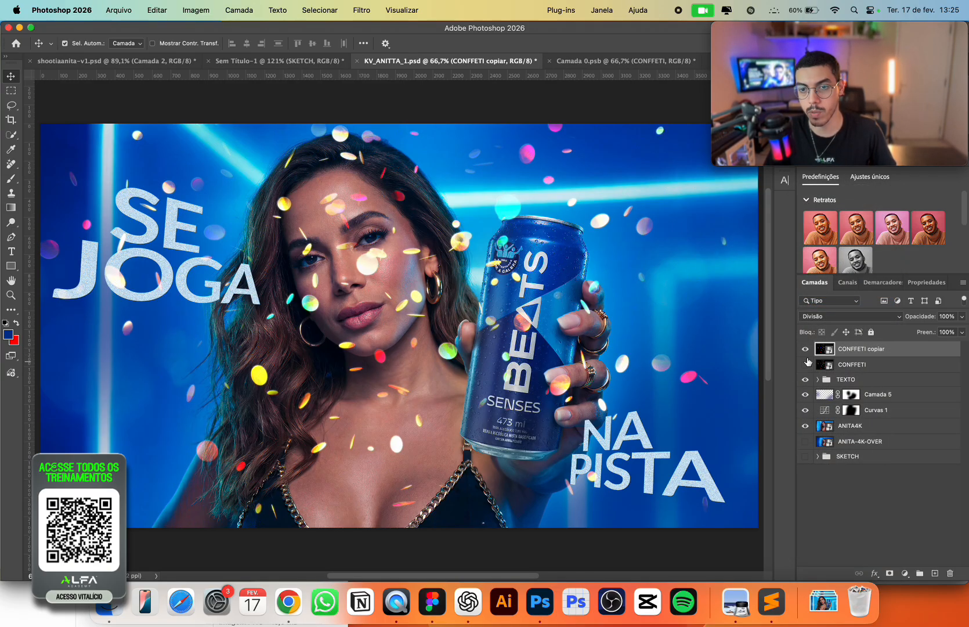
# Compare the two confetti layers' blend modes over the artwork by showing each one alone.
pyautogui.click(805, 349)
pyautogui.click(854, 364)
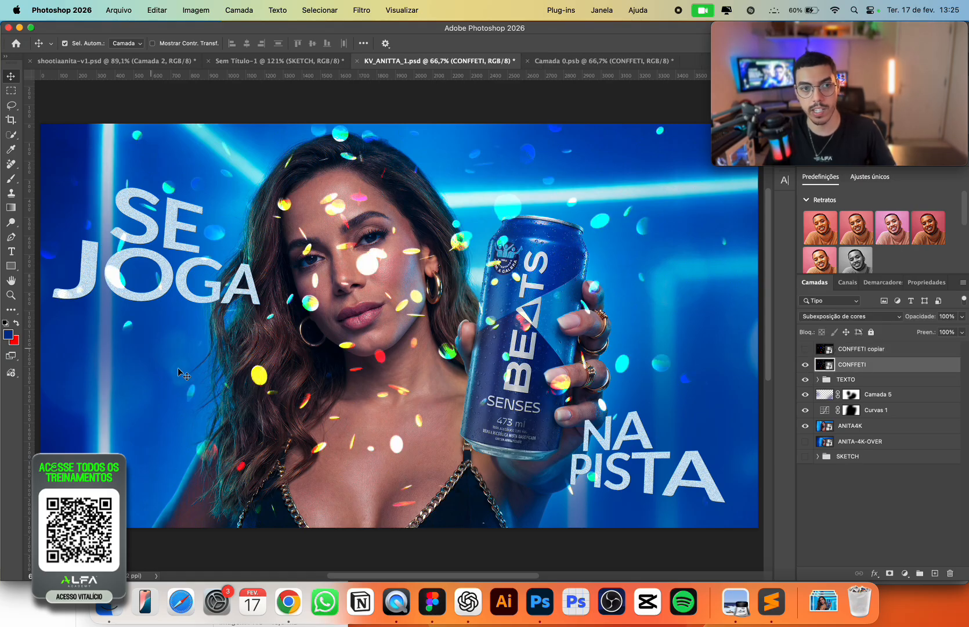
pyautogui.click(806, 364)
pyautogui.click(805, 349)
pyautogui.click(562, 250)
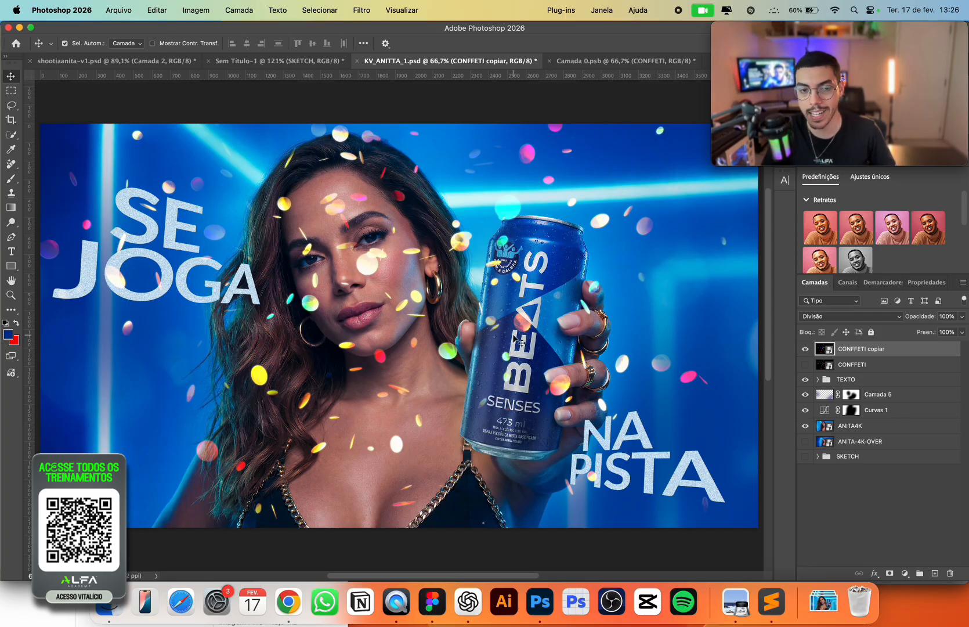
# Show the CONFFETI layer again and transform it: flip it horizontally and vertically, shift it upward and enlarge it slightly.
pyautogui.click(842, 365)
pyautogui.click(806, 365)
pyautogui.moveTo(667, 332); pyautogui.dragTo(639, 332)
pyautogui.press('super+t')
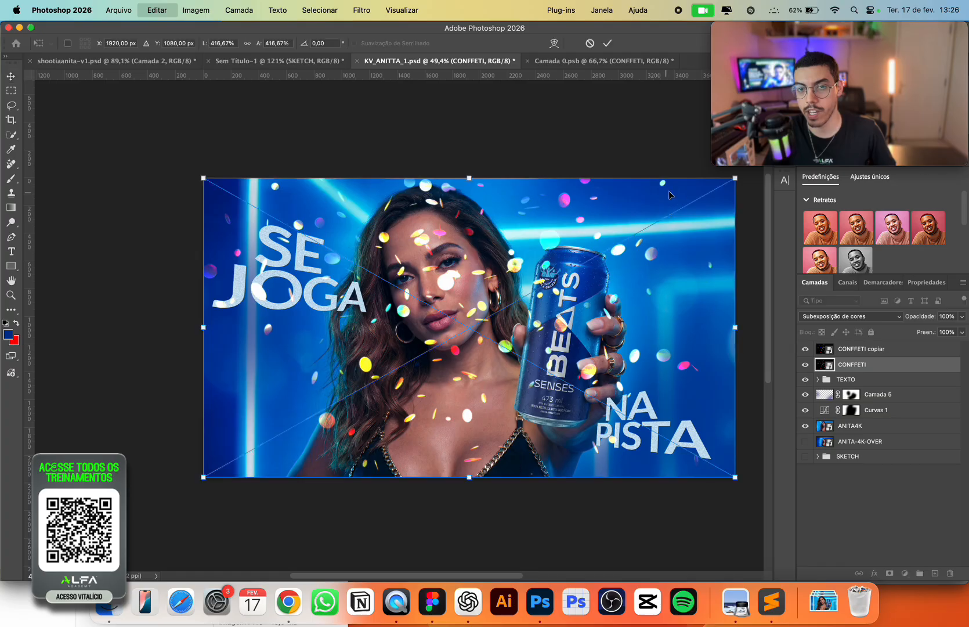
pyautogui.scroll(4, 748, 214)
pyautogui.scroll(2, 565, 293)
pyautogui.moveTo(605, 255); pyautogui.dragTo(239, 403)
pyautogui.moveTo(370, 195); pyautogui.dragTo(319, 528)
pyautogui.moveTo(606, 407); pyautogui.dragTo(605, 354)
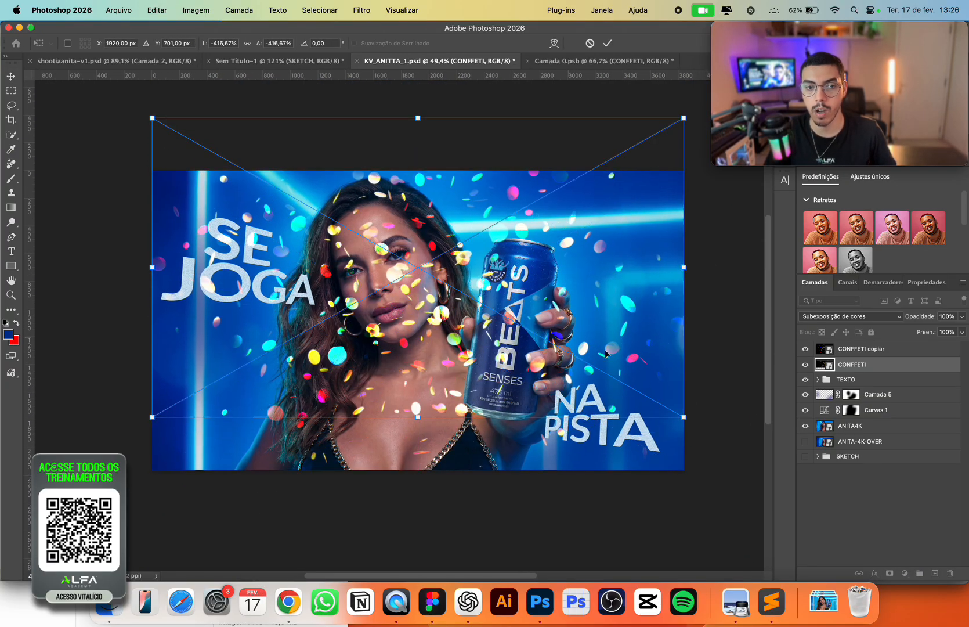
pyautogui.moveTo(688, 417); pyautogui.dragTo(723, 435)
pyautogui.moveTo(660, 389); pyautogui.dragTo(650, 382)
pyautogui.press('Return')
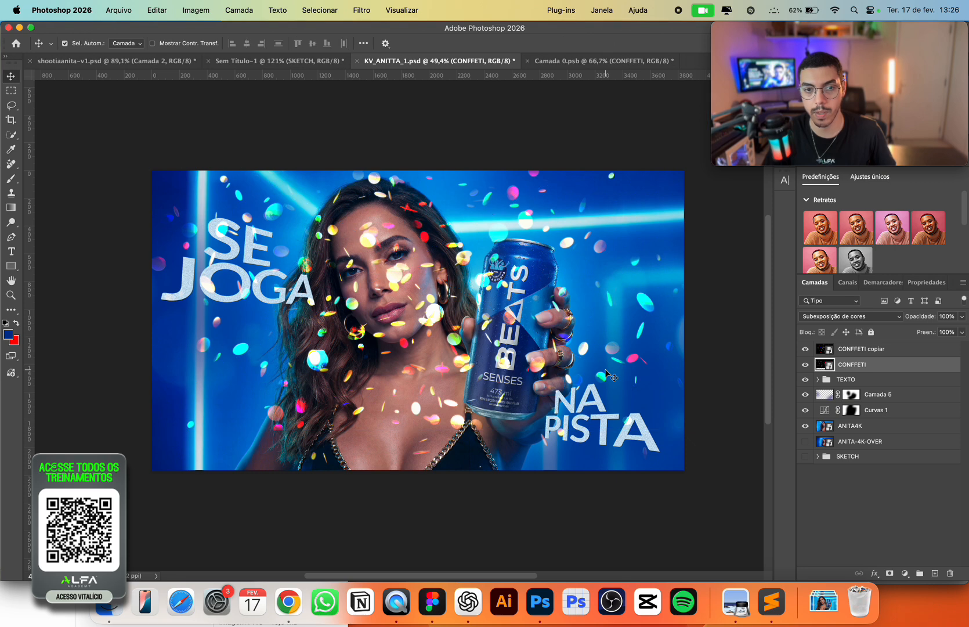
# Hide every layer above ANITA4K and select the model and can on that layer with Select Subject.
pyautogui.press('super+plus')
pyautogui.click(847, 353)
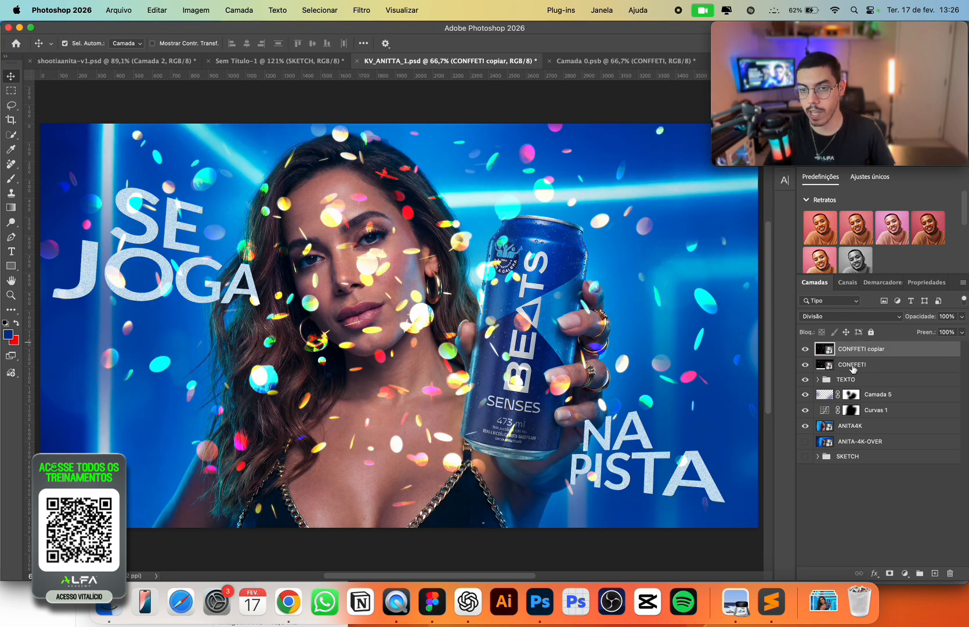
pyautogui.click(830, 427)
pyautogui.moveTo(805, 349); pyautogui.dragTo(805, 410)
pyautogui.press('w')
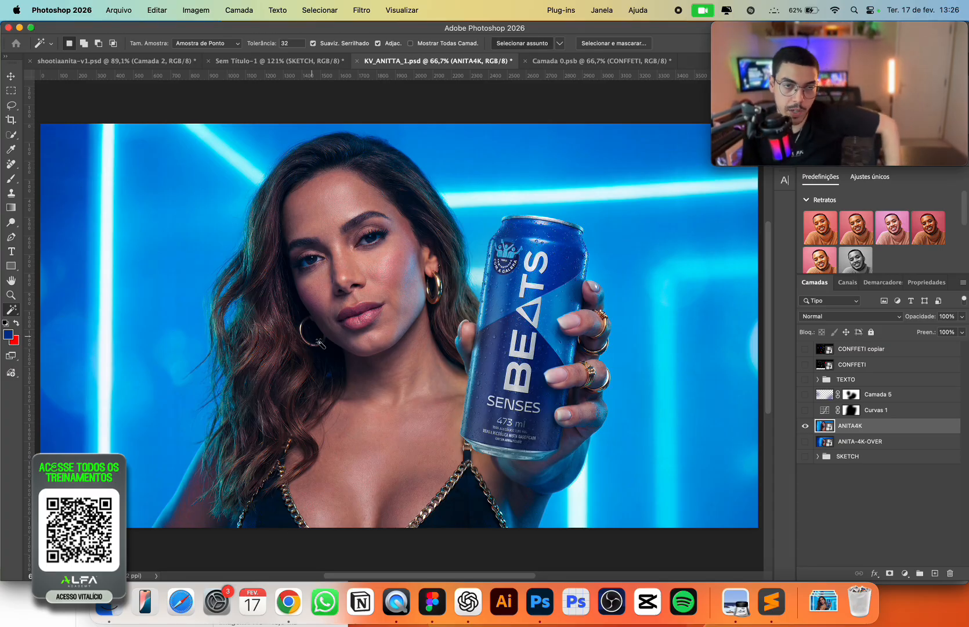
pyautogui.click(522, 43)
# Group the CONFFETI and CONFFETI copiar layers and name the group CONFFETI.
pyautogui.click(865, 364)
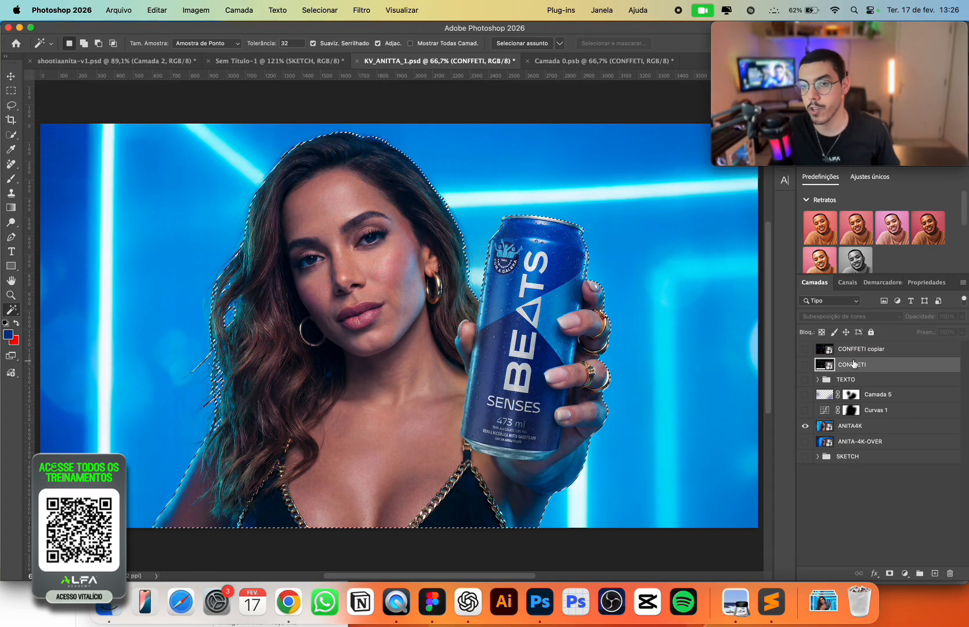
pyautogui.keyDown('shift'); pyautogui.click(865, 349); pyautogui.keyUp('shift')
pyautogui.press('super+g')
pyautogui.doubleClick(847, 348)
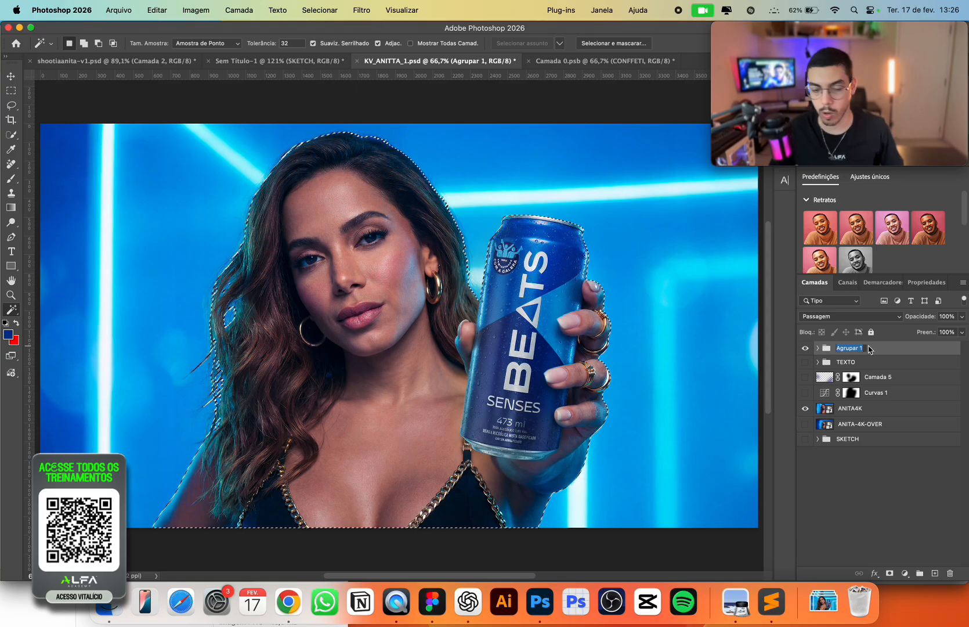
pyautogui.write('CONFFETIR')
pyautogui.press('Return')
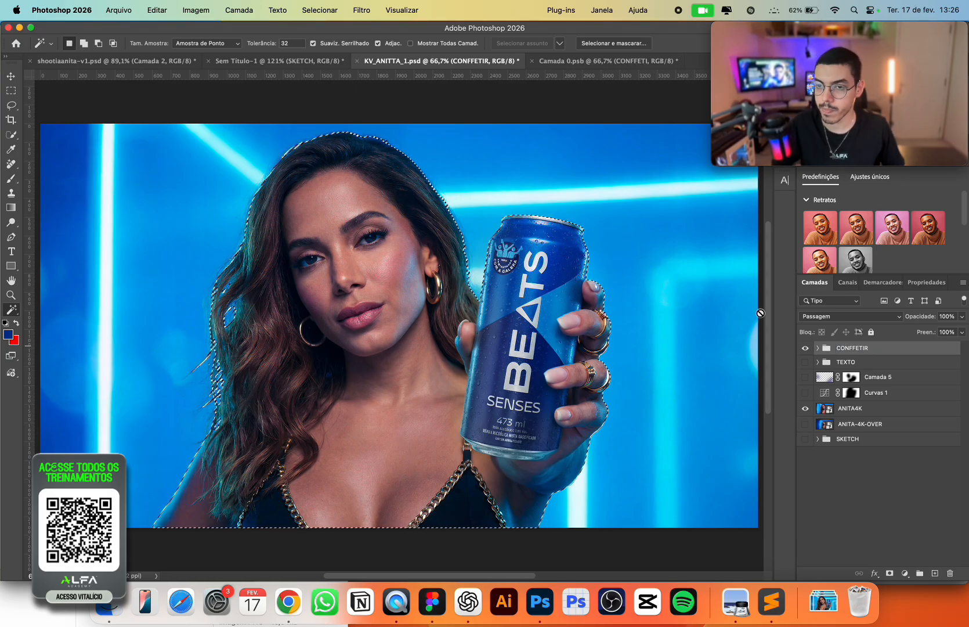
pyautogui.doubleClick(853, 350)
pyautogui.write('CONFFETI')
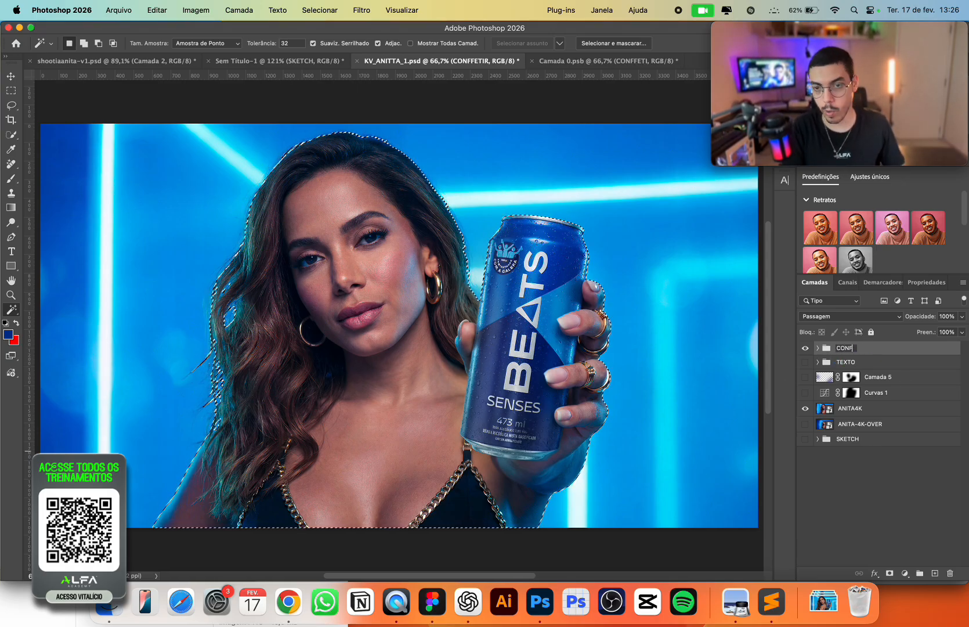
pyautogui.press('Return')
# Mask the selected model and can out of the CONFFETI group and show both confetti layers inside it.
pyautogui.click(890, 573)
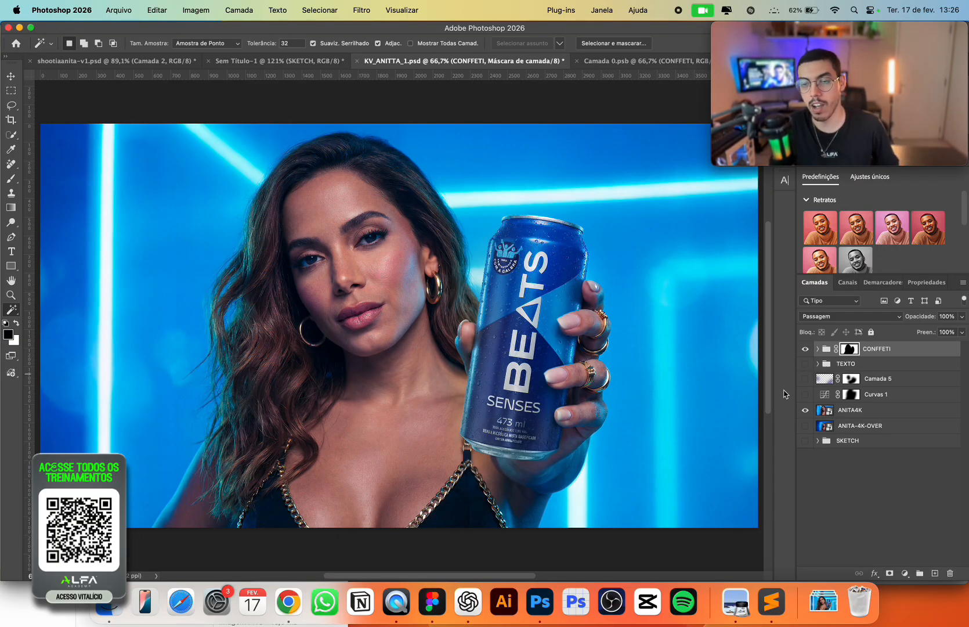
pyautogui.click(818, 349)
pyautogui.click(805, 364)
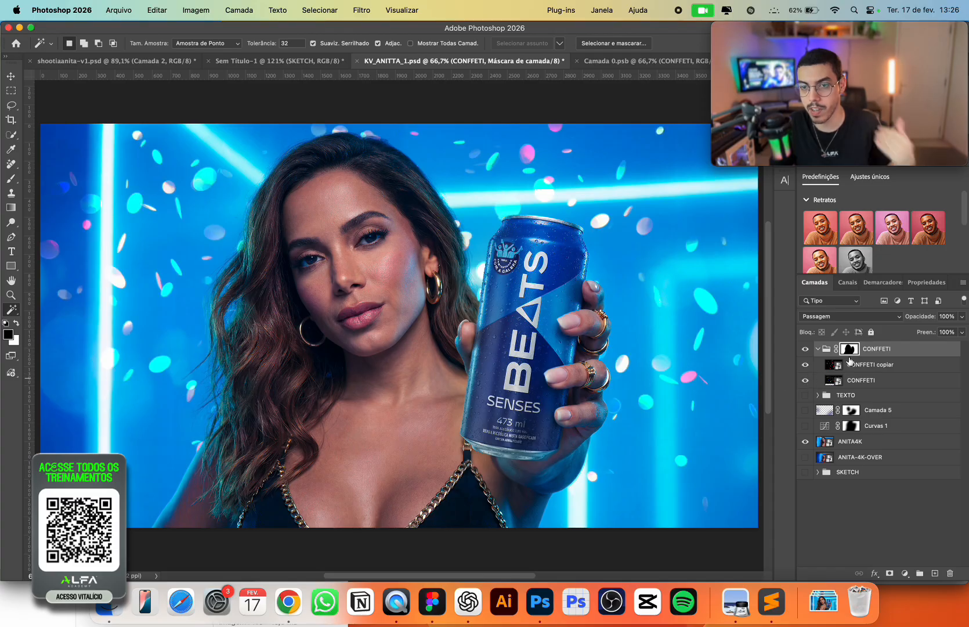
pyautogui.press('super+i')
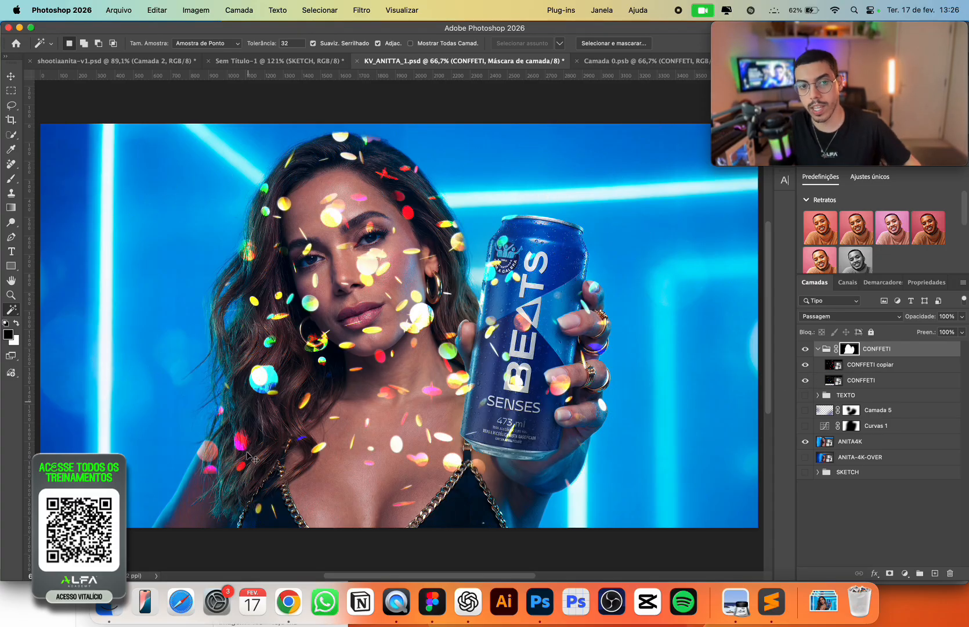
pyautogui.press('super+i')
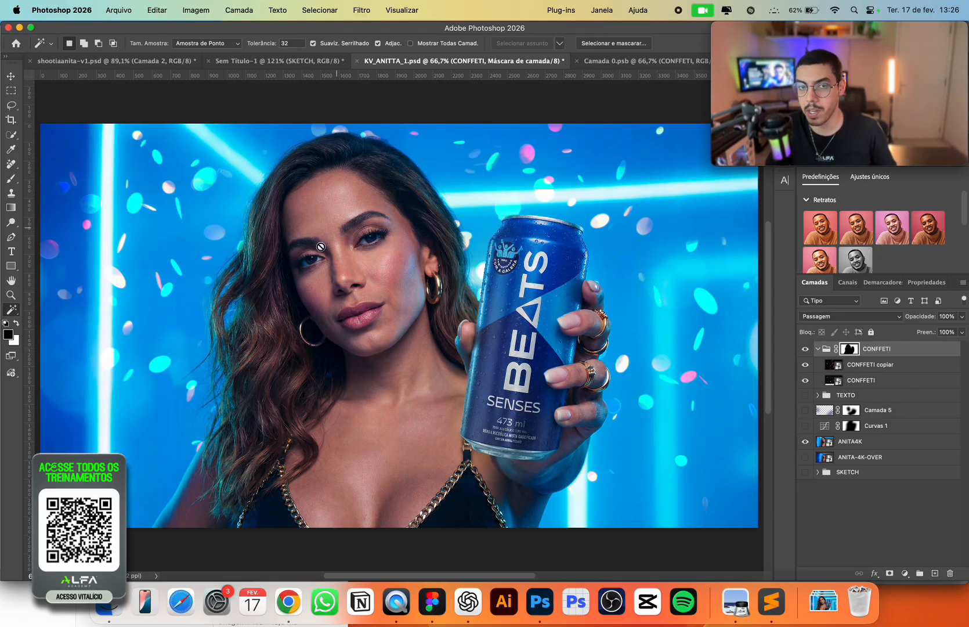
# Collapse the CONFFETI group and show the TEXTO group, Camada 5 and Curvas 1 again.
pyautogui.press('v')
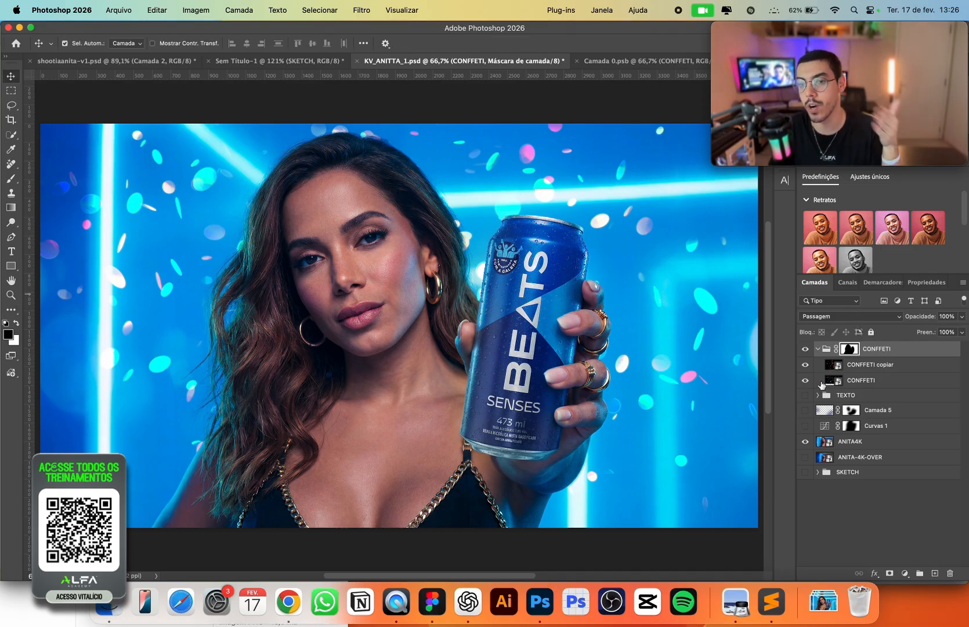
pyautogui.click(818, 348)
pyautogui.moveTo(805, 364); pyautogui.dragTo(805, 394)
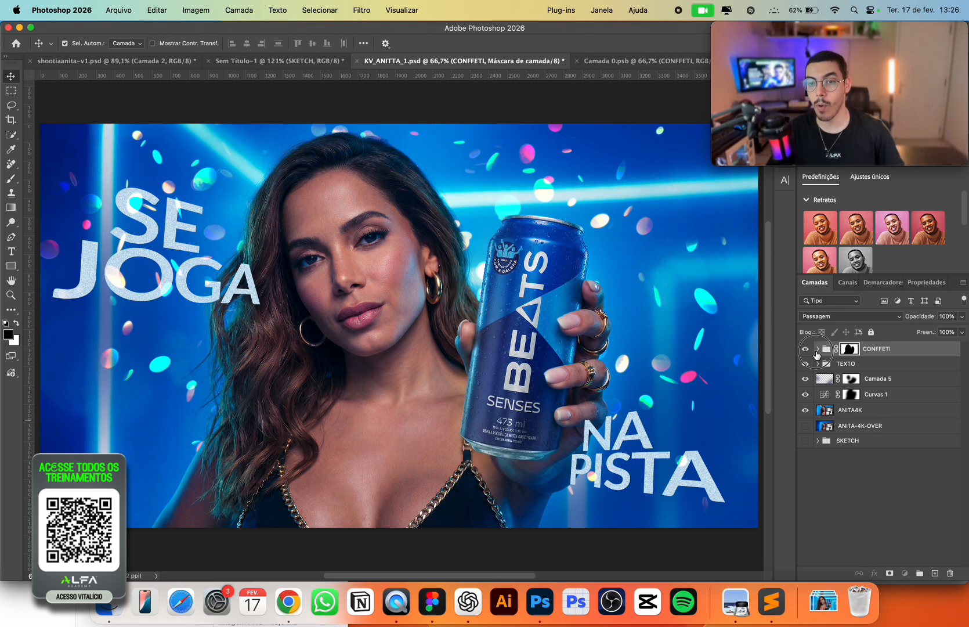
# Duplicate the CONFFETI copiar layer and move the copy out of the masked group, directly above it.
pyautogui.click(818, 348)
pyautogui.click(845, 365)
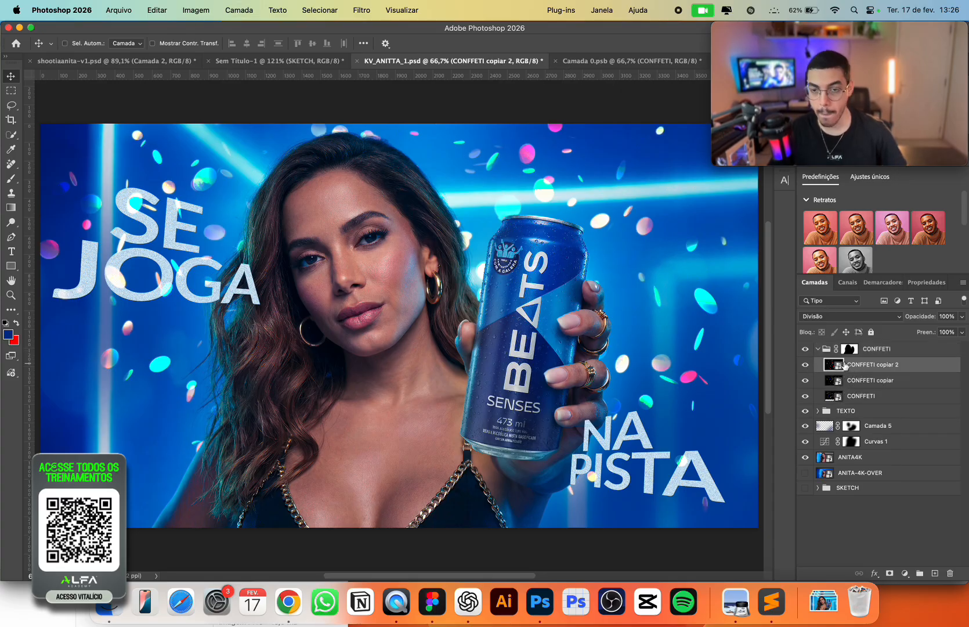
pyautogui.moveTo(844, 365); pyautogui.dragTo(830, 349)
pyautogui.click(816, 364)
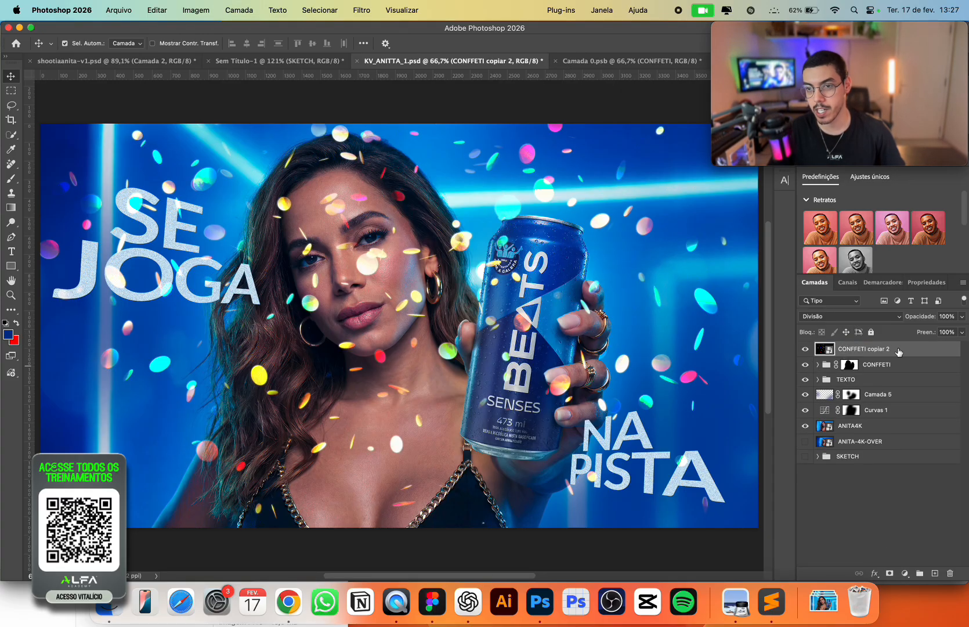
# Set the CONFFETI copiar 2 layer's opacity to 50% and add a layer mask inverted to black.
pyautogui.press('4')
pyautogui.press('5')
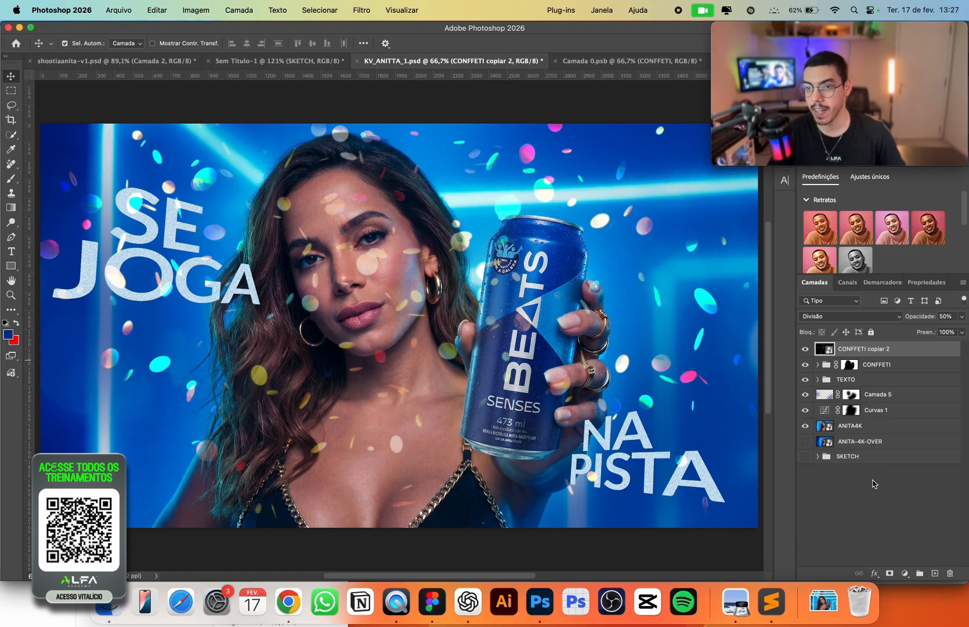
pyautogui.click(890, 573)
pyautogui.press('super+i')
# Paint the CONFFETI copiar 2 mask with a 200 px brush in white and black, revealing only some confetti over the hair, can and hand.
pyautogui.press('b')
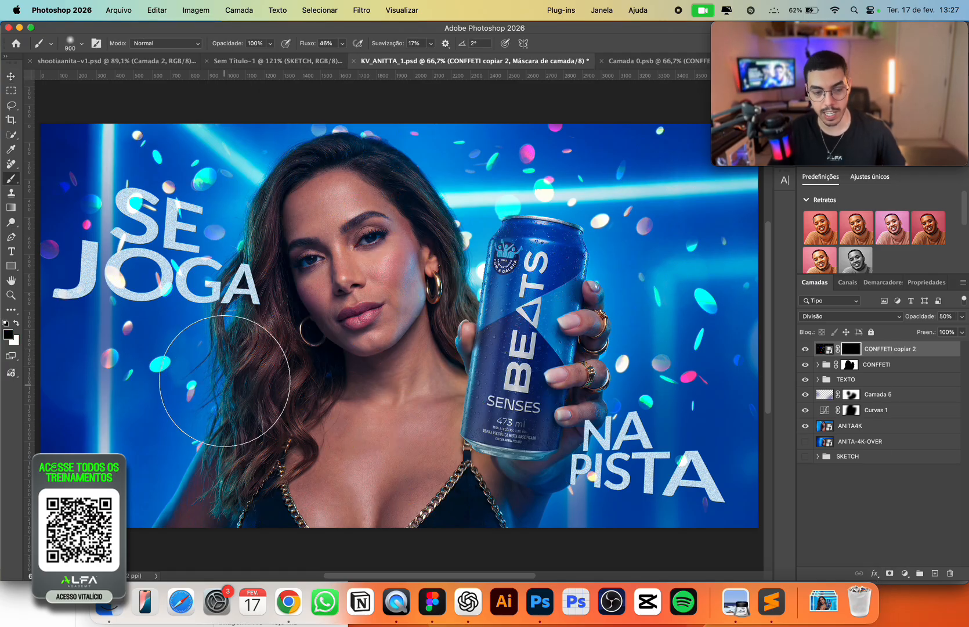
pyautogui.press('[')
pyautogui.press('[')
pyautogui.press('[')
pyautogui.press('x')
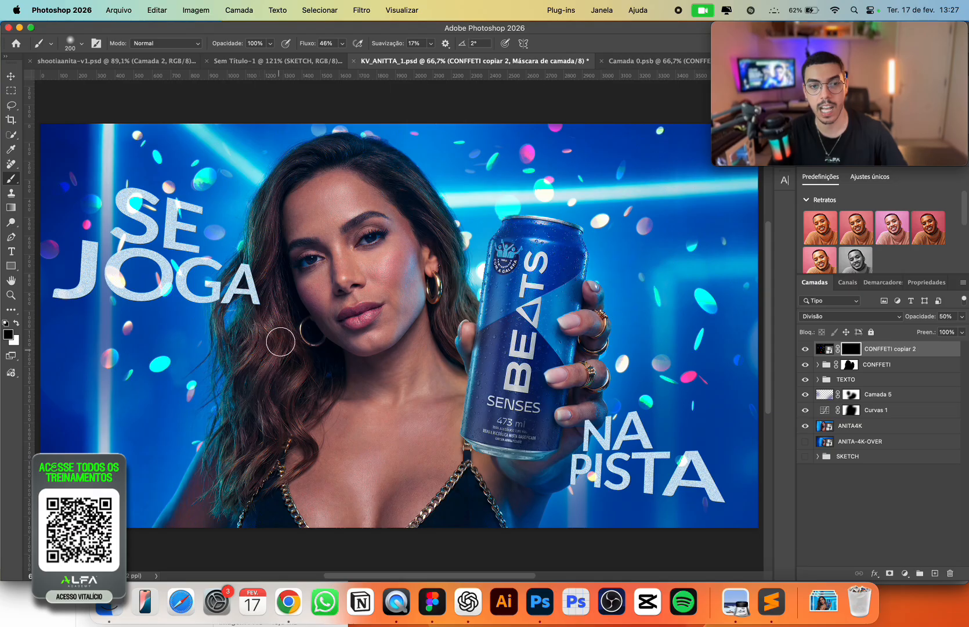
pyautogui.moveTo(236, 342); pyautogui.dragTo(248, 358)
pyautogui.moveTo(266, 203)
pyautogui.mouseDown()
pyautogui.moveTo(216, 232)
pyautogui.moveTo(322, 148)
pyautogui.moveTo(343, 146)
pyautogui.mouseUp()
pyautogui.press('x')
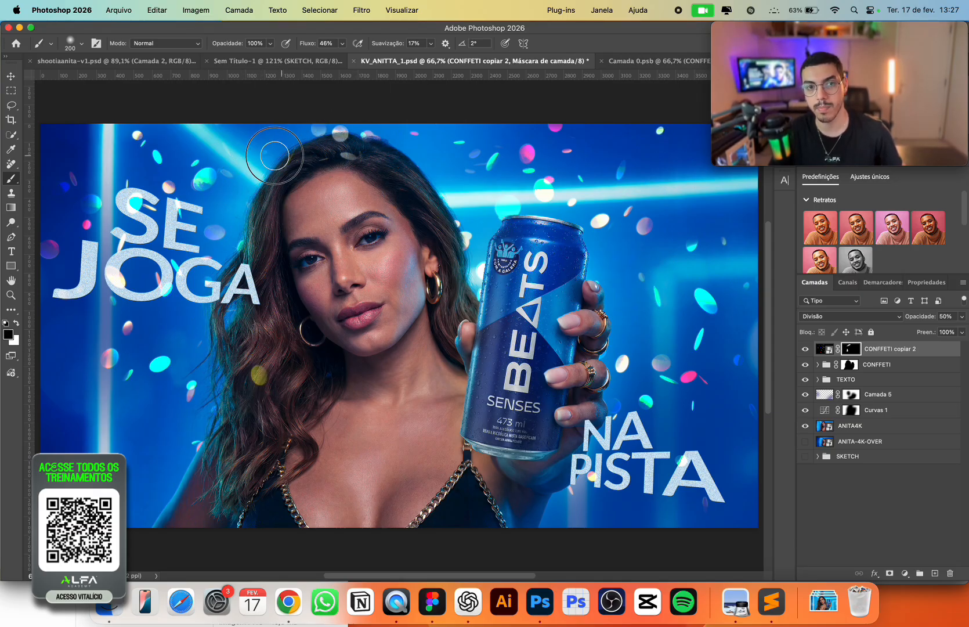
pyautogui.press('x')
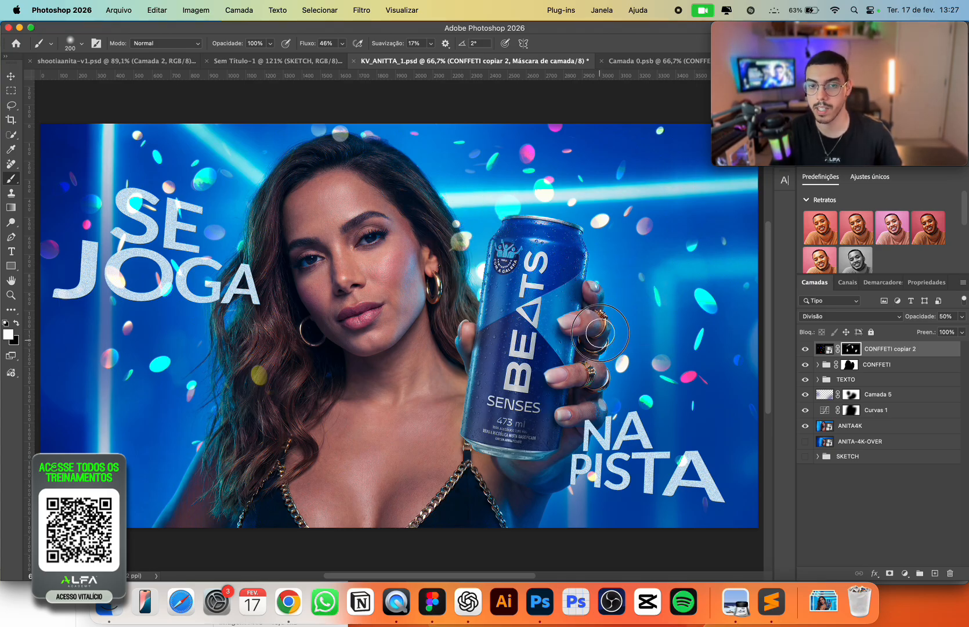
pyautogui.press('x')
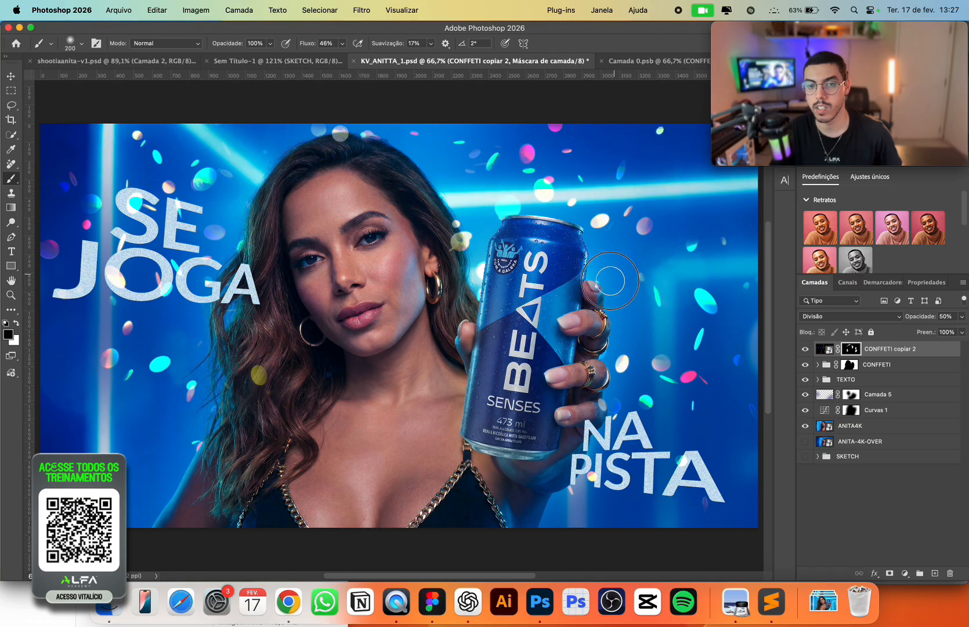
pyautogui.press('x')
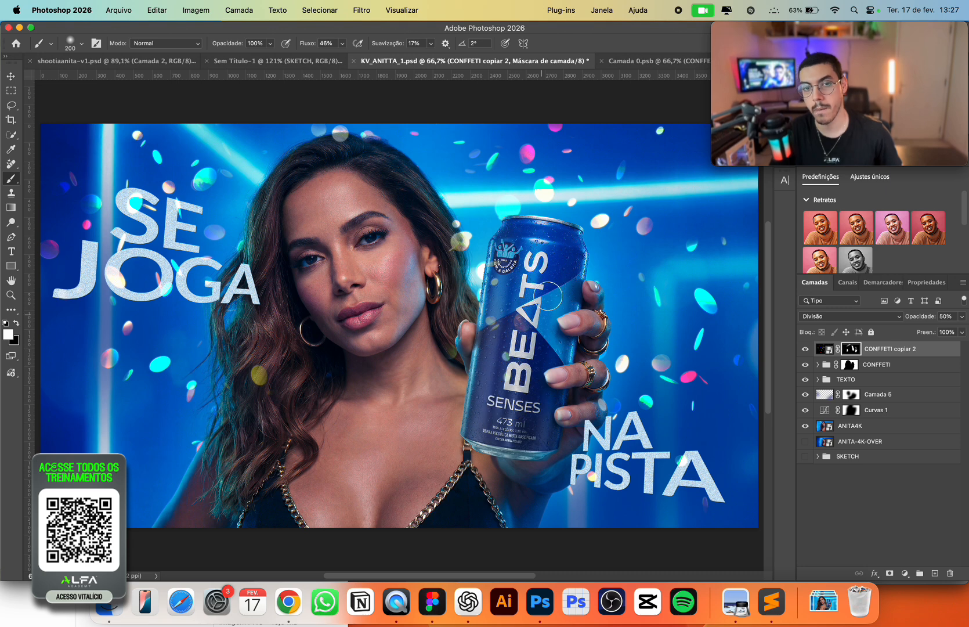
pyautogui.press('x')
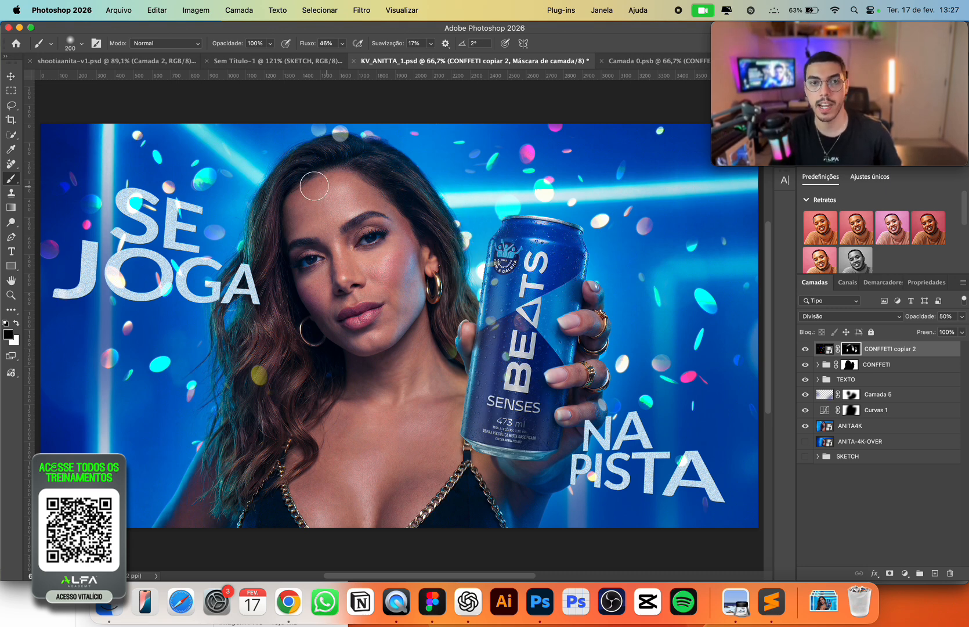
pyautogui.press('x')
pyautogui.moveTo(281, 356)
pyautogui.mouseDown()
pyautogui.moveTo(246, 375)
pyautogui.moveTo(281, 412)
pyautogui.moveTo(244, 441)
pyautogui.moveTo(243, 486)
pyautogui.moveTo(223, 523)
pyautogui.mouseUp()
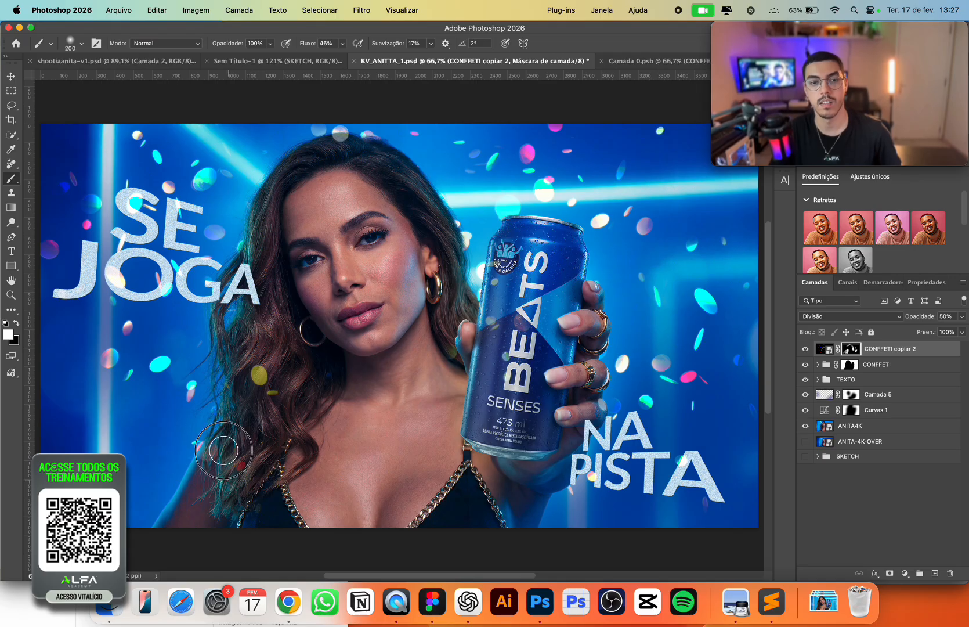
# Compare the artwork with the CONFFETI copiar 2 layer hidden and shown.
pyautogui.press('v')
pyautogui.click(803, 354)
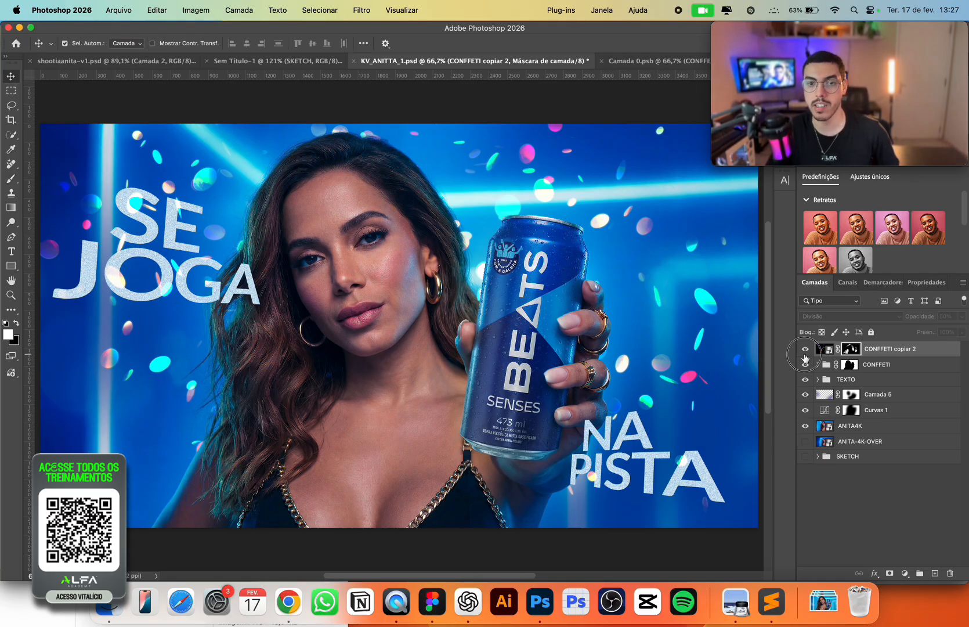
pyautogui.click(805, 353)
pyautogui.click(805, 349)
pyautogui.click(805, 349)
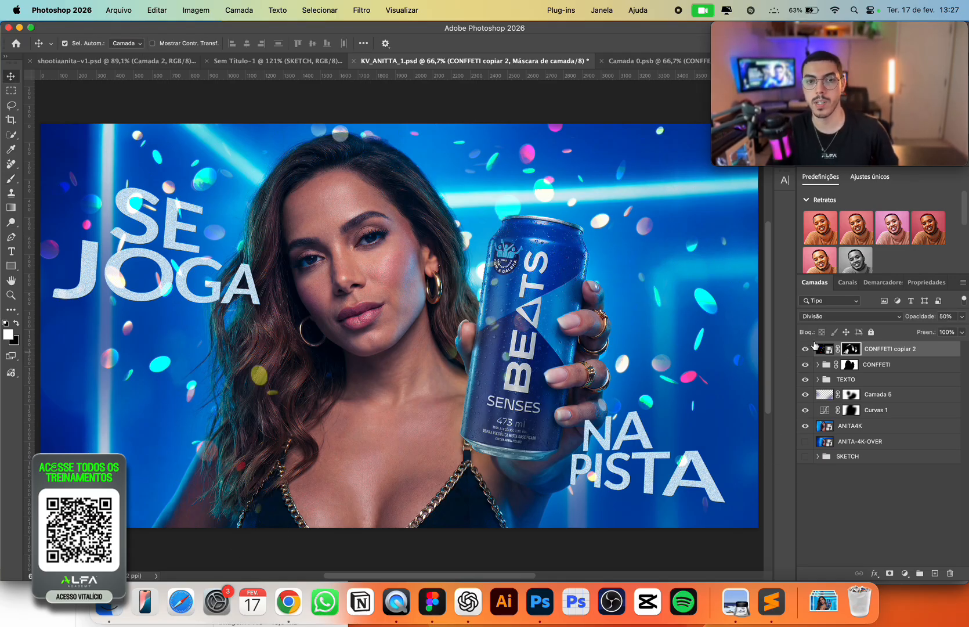
# Group the CONFFETI copiar 2 layer with the CONFFETI group and name the new group CONFETTI.
pyautogui.keyDown('shift'); pyautogui.click(863, 364); pyautogui.keyUp('shift')
pyautogui.press('super+g')
pyautogui.doubleClick(846, 347)
pyautogui.write('CONFF')
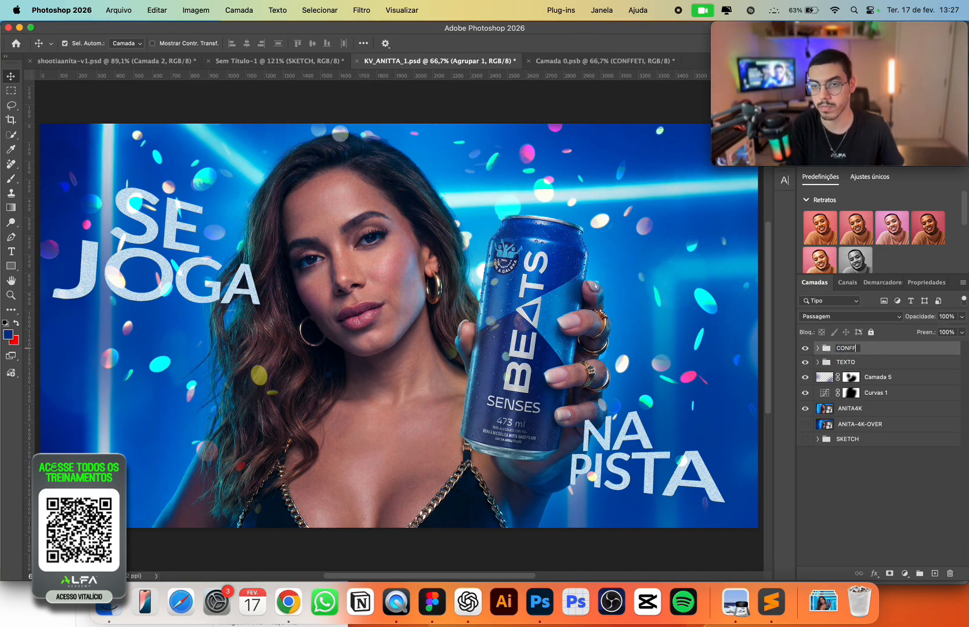
pyautogui.press('BackSpace')
pyautogui.write('ETTI')
pyautogui.press('Return')
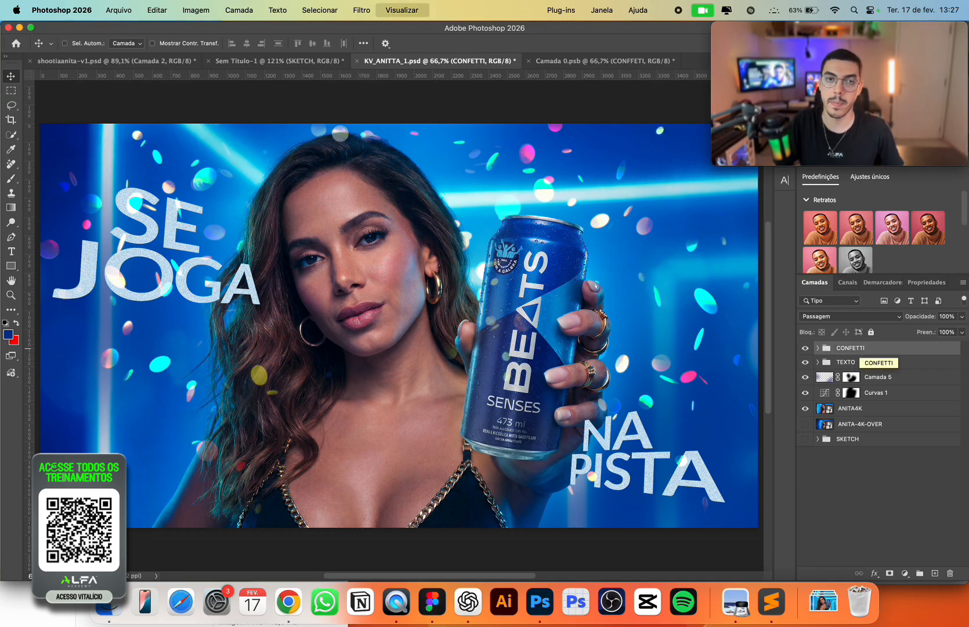
# Save the document and move the TEXTO group above the CONFETTI group.
pyautogui.press('super+s')
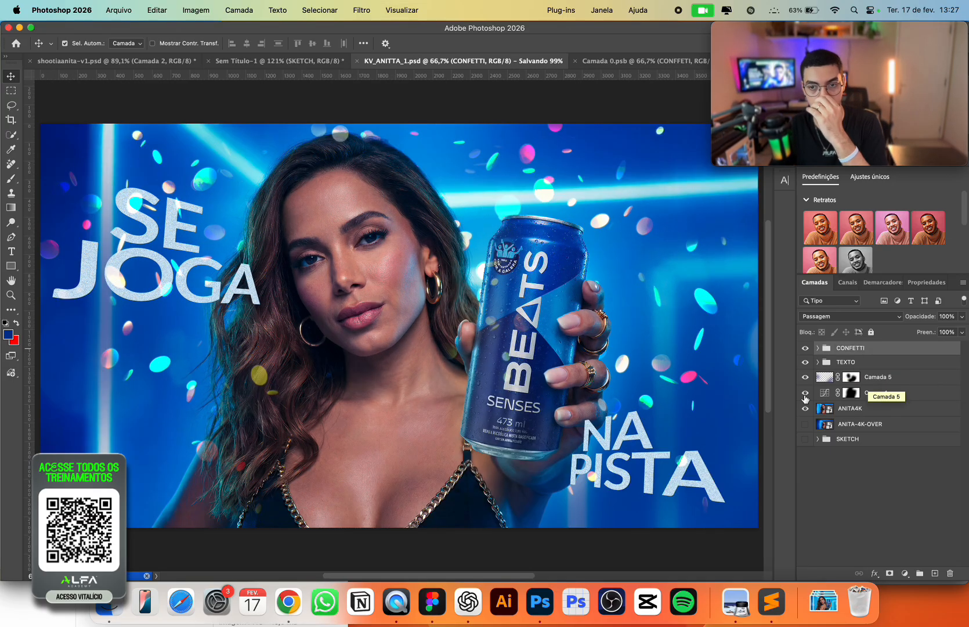
pyautogui.moveTo(849, 364); pyautogui.dragTo(861, 347)
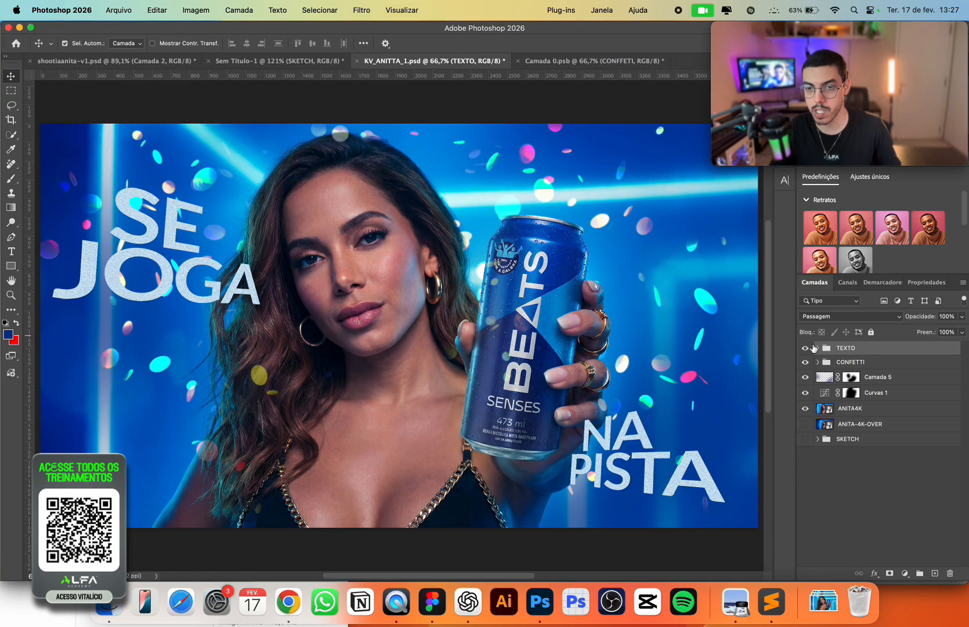
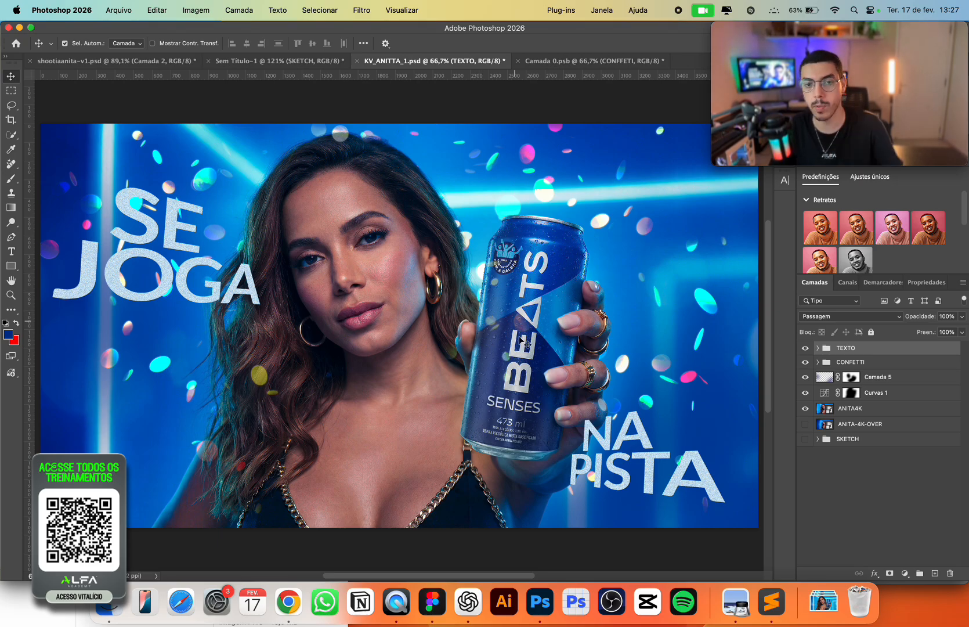
# Switch to Chrome and search Google for "beats logo" in a new tab.
pyautogui.click(289, 602)
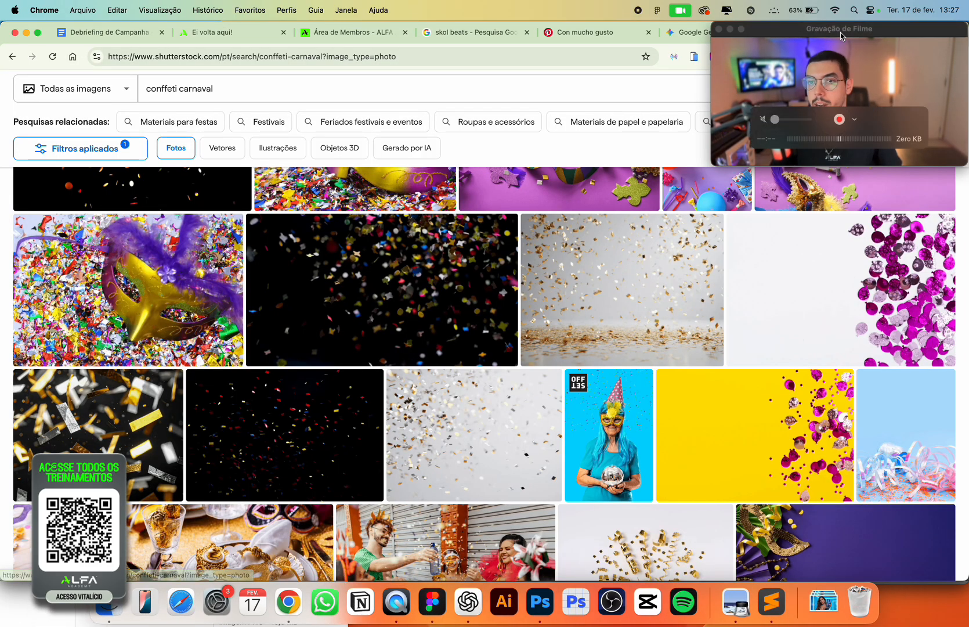
pyautogui.moveTo(894, 64); pyautogui.dragTo(894, 102)
pyautogui.click(905, 32)
pyautogui.write('ebats')
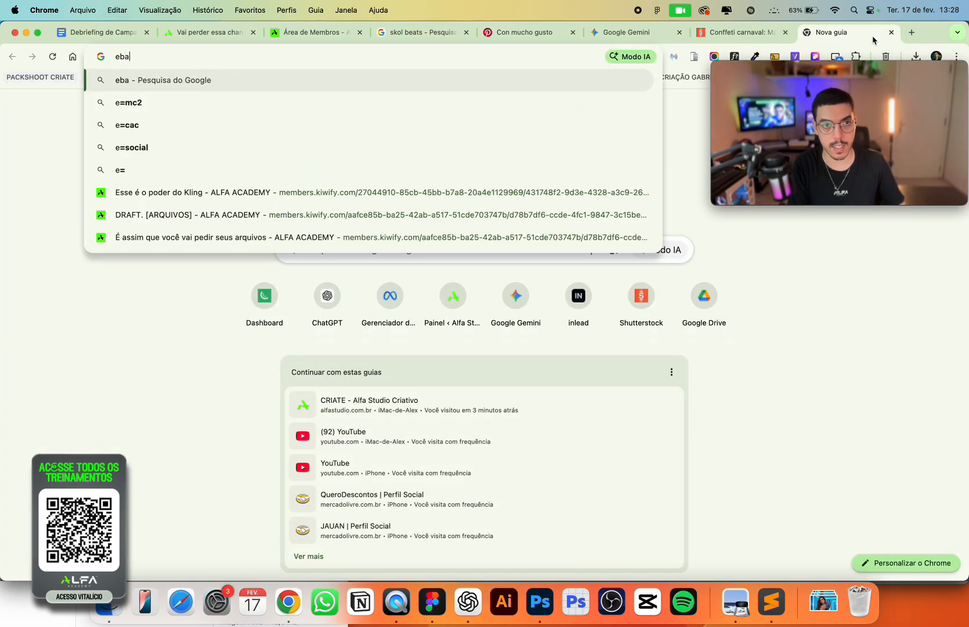
pyautogui.press('super+a')
pyautogui.write('beats')
pyautogui.press('Return')
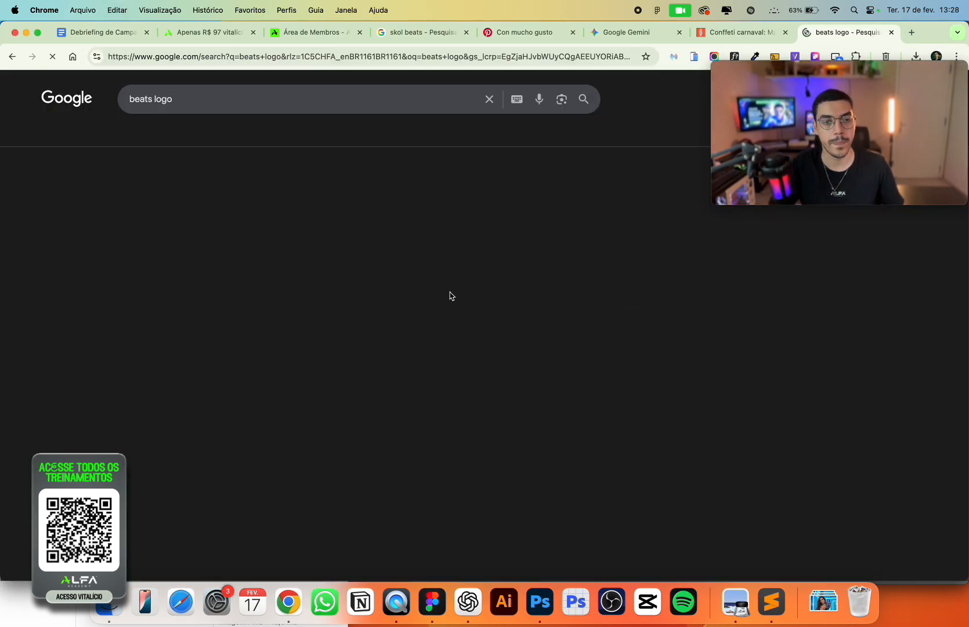
# Refine the Google search to "beats sko llogo" to target the drink brand's logo.
pyautogui.click(152, 99)
pyautogui.write('sk')
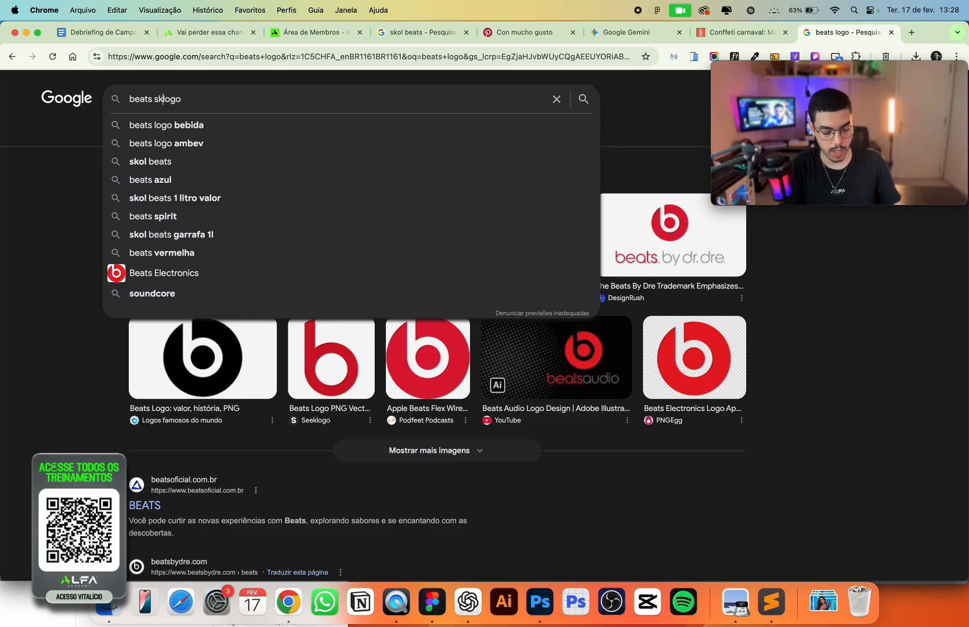
pyautogui.write('o l')
pyautogui.press('Return')
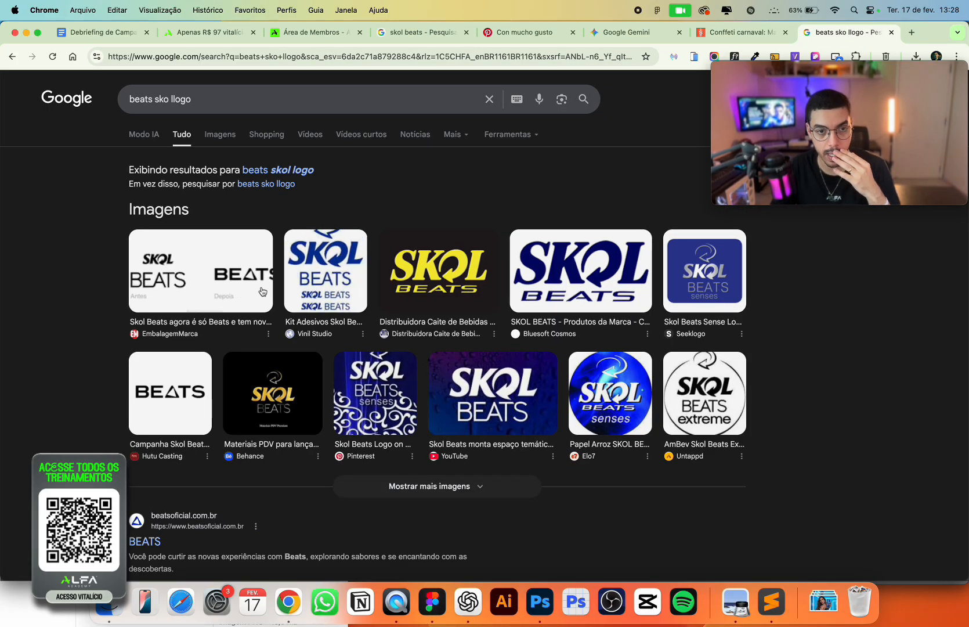
# Preview the Beats logo results and copy the transparent black BEATS wordmark image from the Hutu Casting result.
pyautogui.click(263, 291)
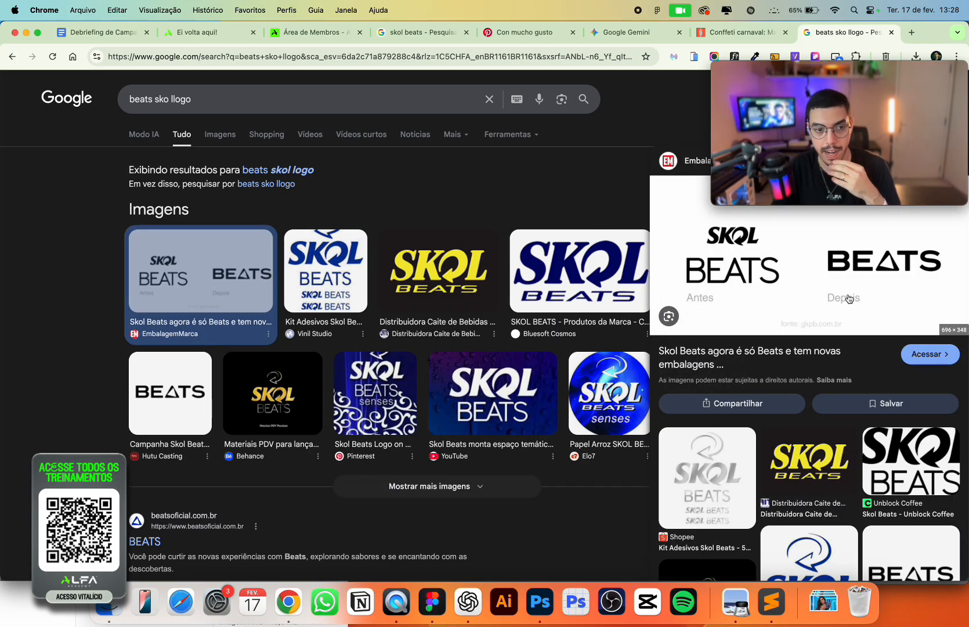
pyautogui.click(170, 392)
pyautogui.rightClick(802, 323)
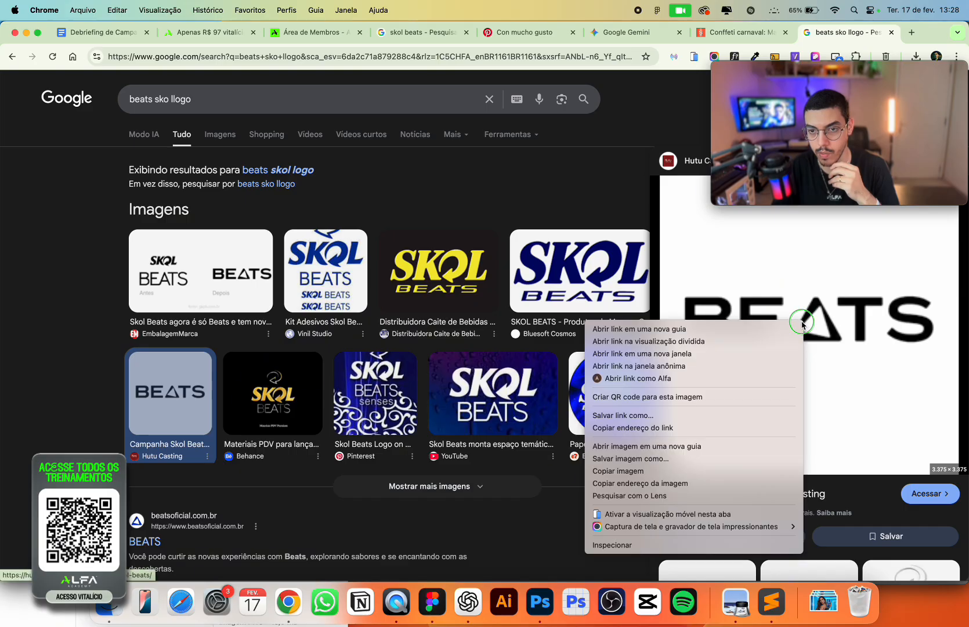
pyautogui.click(616, 470)
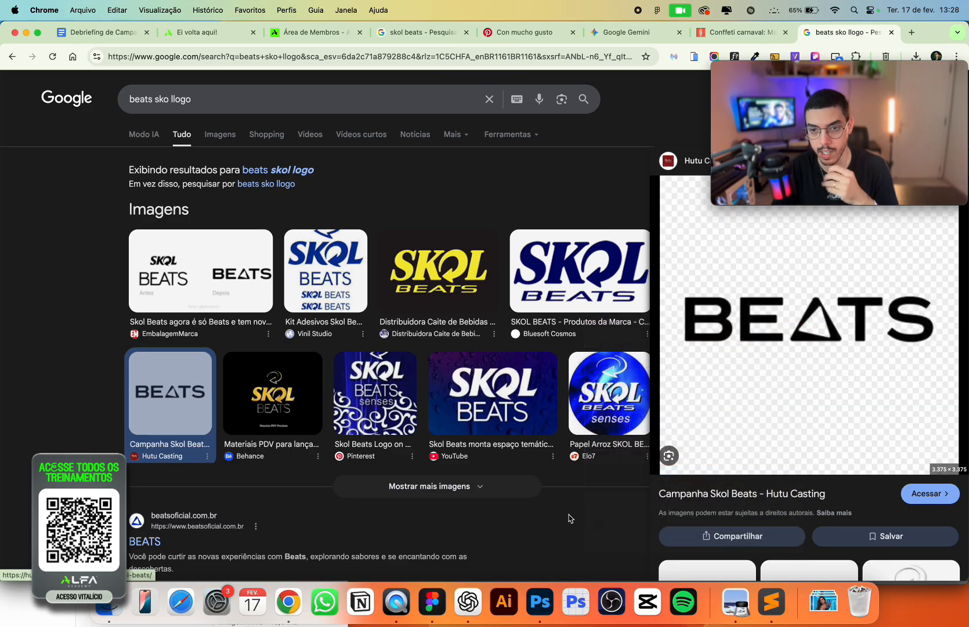
# Switch to Illustrator, starting it without diagnostics, and place the copied BEATS logo image above the artboard.
pyautogui.click(517, 607)
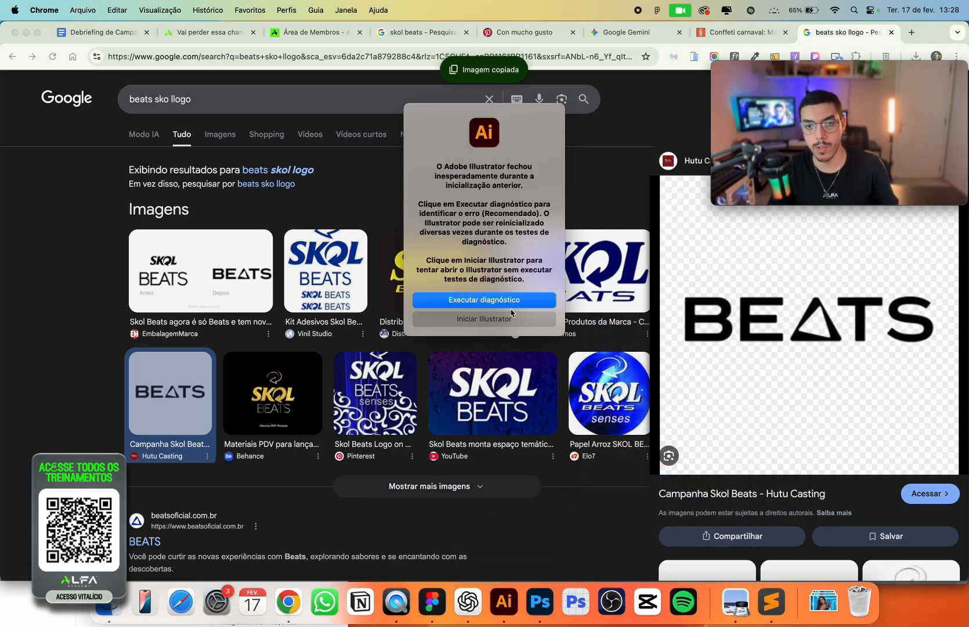
pyautogui.click(484, 319)
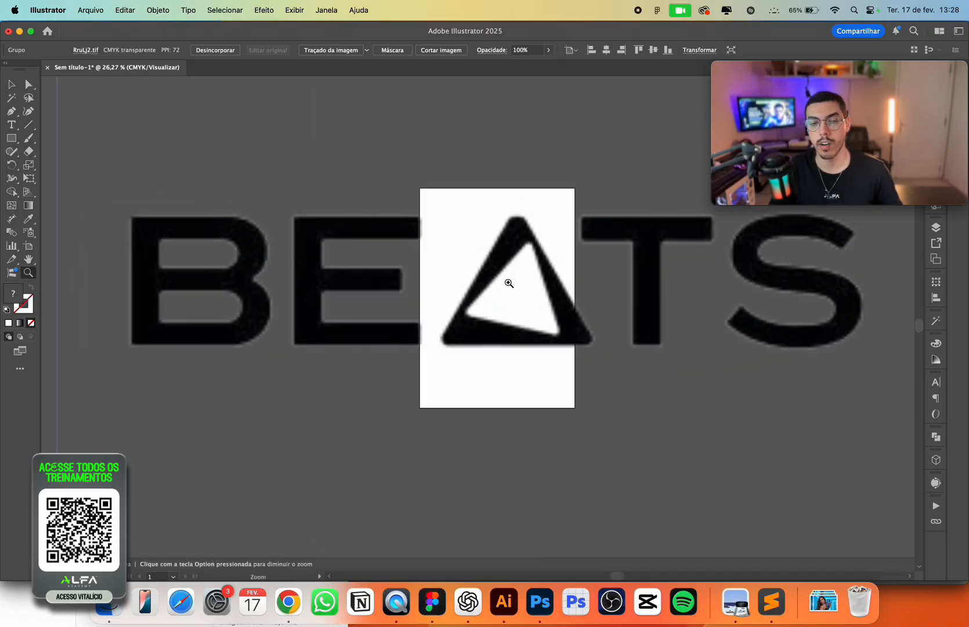
pyautogui.moveTo(509, 283); pyautogui.dragTo(433, 229)
pyautogui.moveTo(426, 318); pyautogui.dragTo(405, 179)
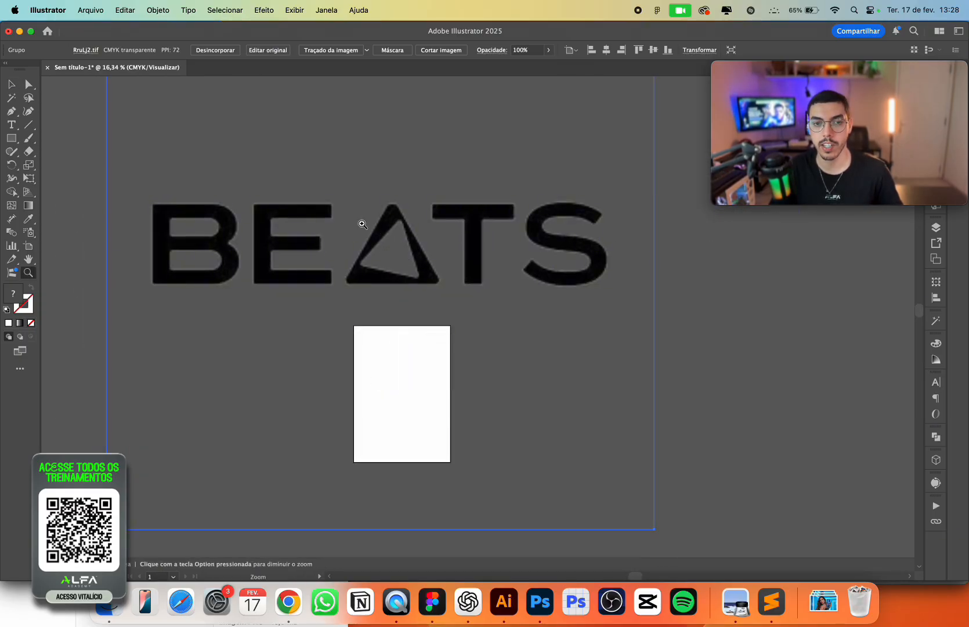
pyautogui.moveTo(362, 224); pyautogui.dragTo(399, 163)
# Image Trace the BEATS logo, continuing despite its large size, and expand the tracing into vector paths.
pyautogui.click(343, 51)
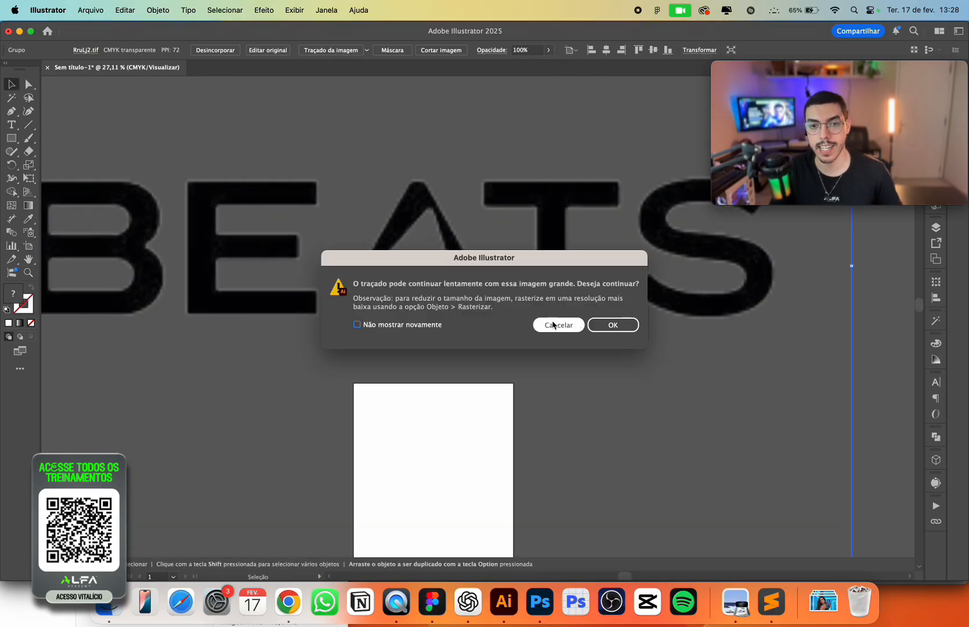
pyautogui.click(614, 325)
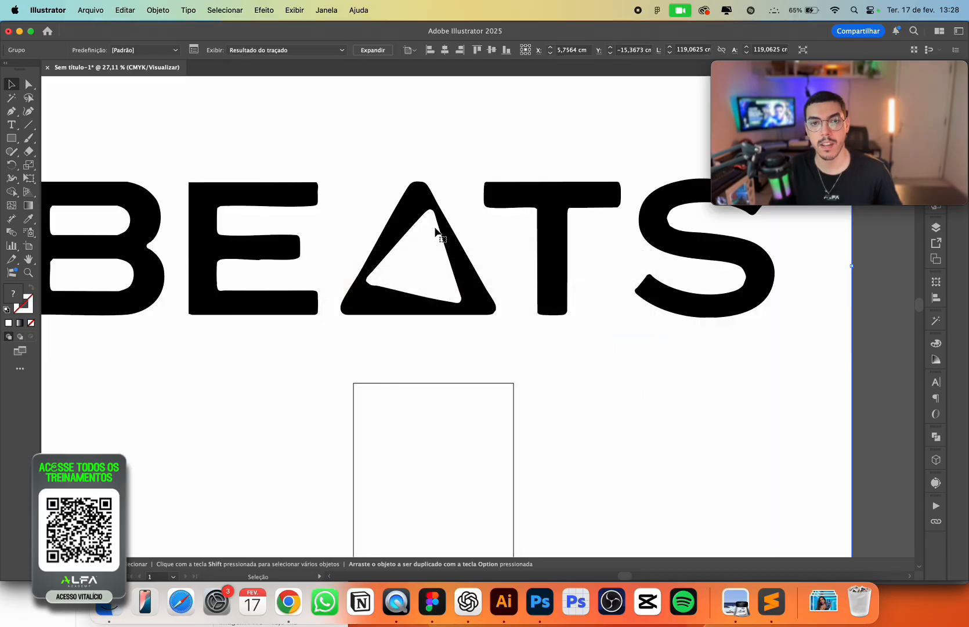
pyautogui.click(372, 50)
# Isolate the triangular A inside the traced BEATS logo group, copy its shape and exit isolation mode.
pyautogui.moveTo(416, 253); pyautogui.dragTo(547, 272)
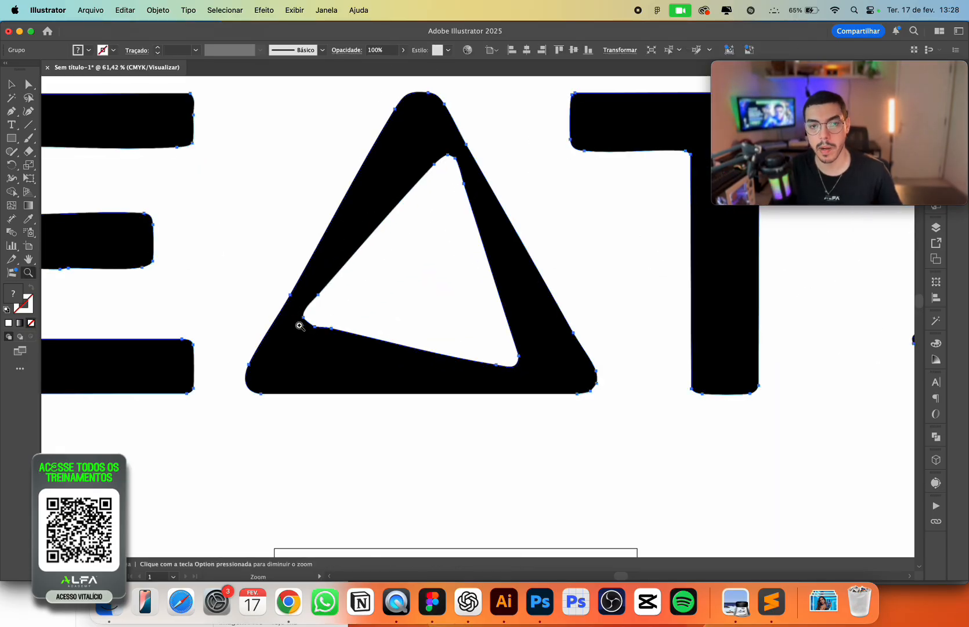
pyautogui.moveTo(363, 336); pyautogui.dragTo(370, 299)
pyautogui.press('v')
pyautogui.doubleClick(462, 344)
pyautogui.moveTo(462, 343); pyautogui.dragTo(492, 295)
pyautogui.press('super+z')
pyautogui.doubleClick(473, 354)
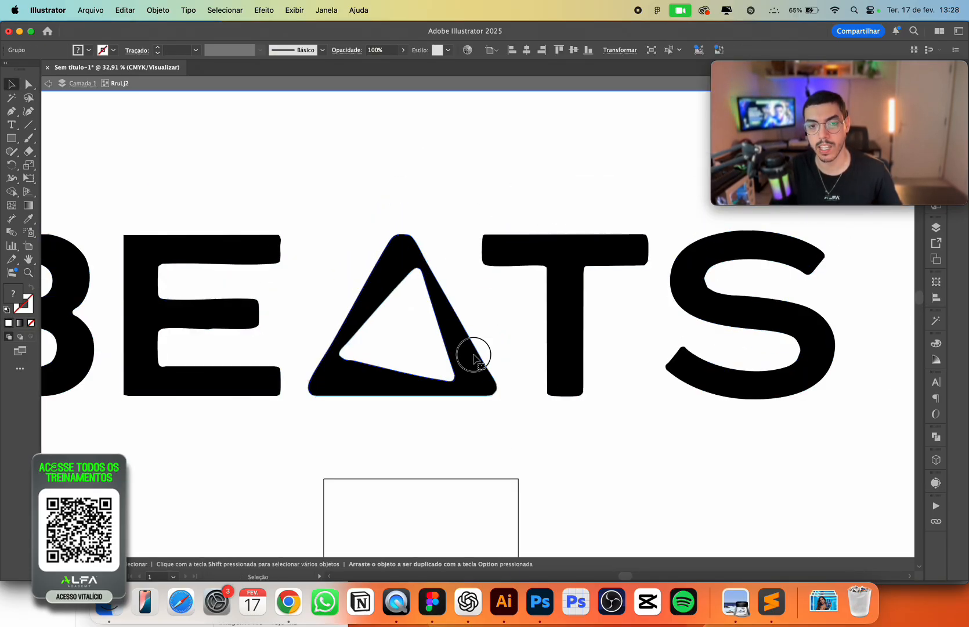
pyautogui.moveTo(473, 355); pyautogui.dragTo(495, 310)
pyautogui.press('super+z')
pyautogui.press('super+c')
pyautogui.press('Escape')
# Paste the triangle onto the empty canvas beside the letter S and move it clear of the traced white background.
pyautogui.moveTo(718, 318); pyautogui.dragTo(174, 258)
pyautogui.press('super+v')
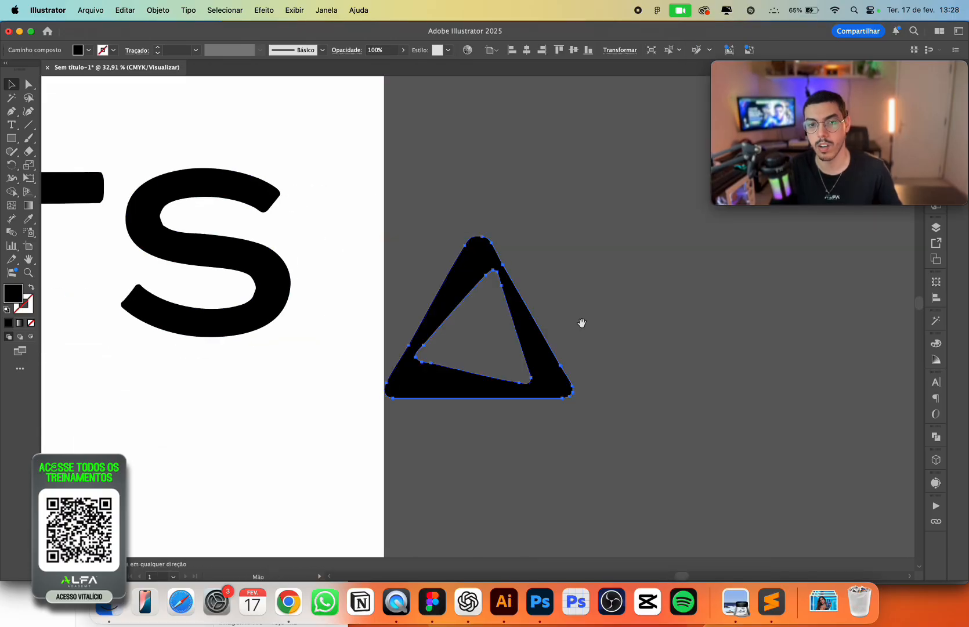
pyautogui.moveTo(580, 324); pyautogui.dragTo(450, 329)
pyautogui.moveTo(438, 378); pyautogui.dragTo(650, 388)
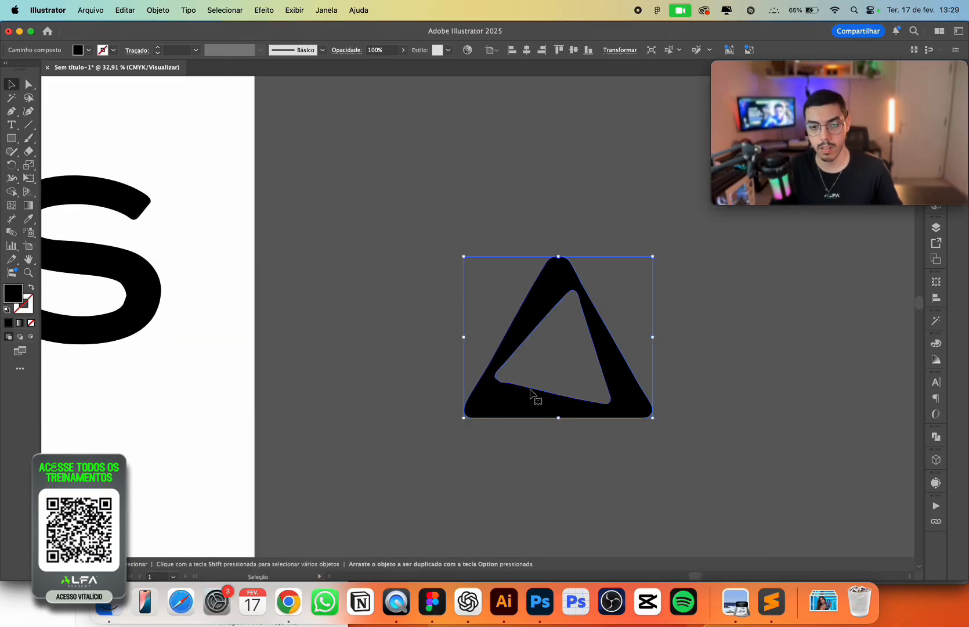
# Switch to Photoshop, paste the triangle into KV_ANITTA_1.psd as a smart object and enlarge it over the model and can.
pyautogui.click(539, 601)
pyautogui.press('super+v')
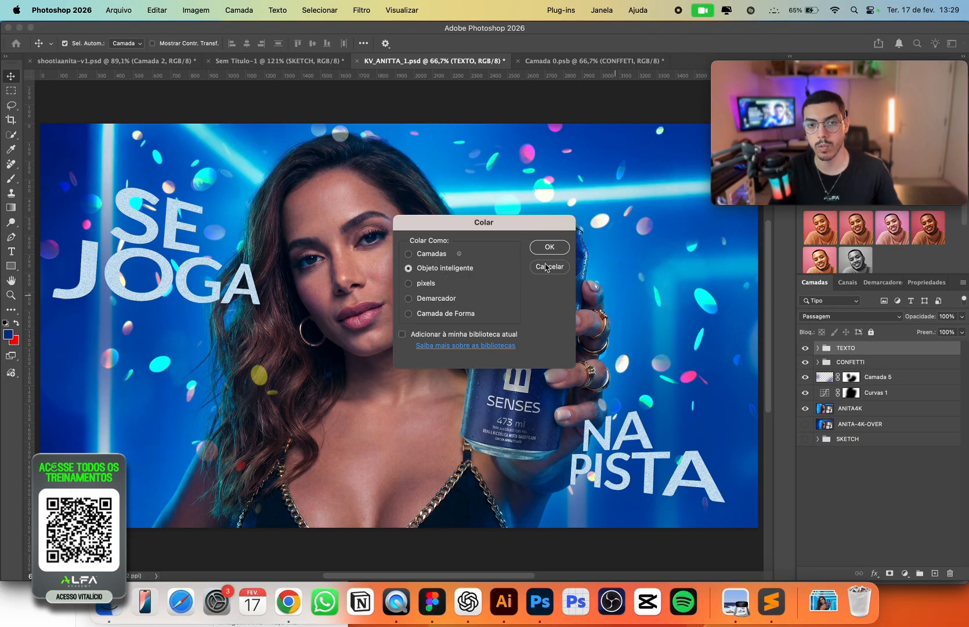
pyautogui.press('Return')
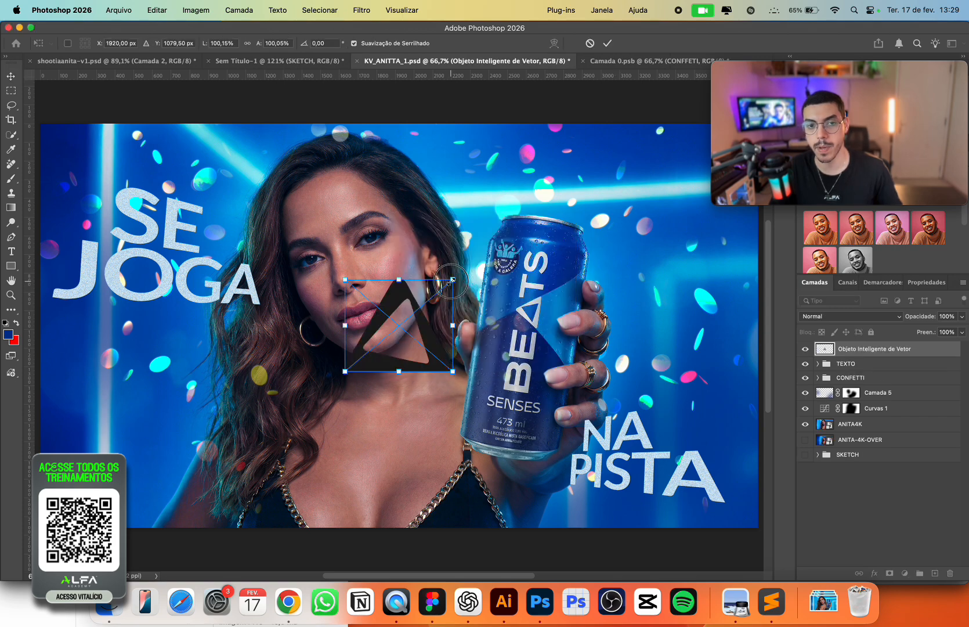
pyautogui.moveTo(453, 279); pyautogui.dragTo(578, 172)
pyautogui.press('Return')
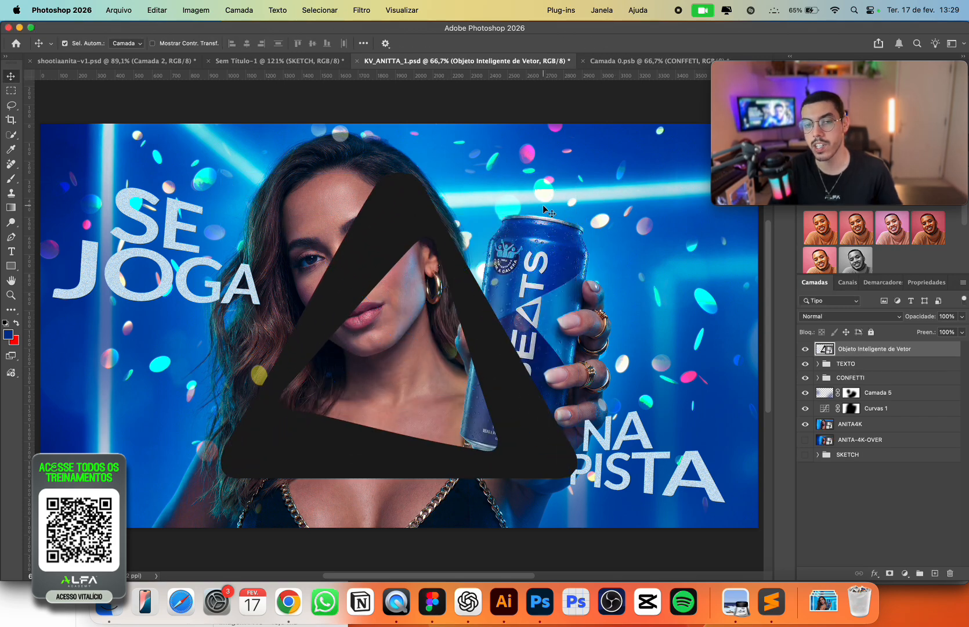
# Apply a light blue #c5e4ff color overlay to the triangle layer and convert the styled layer to a smart object.
pyautogui.doubleClick(933, 351)
pyautogui.moveTo(325, 317); pyautogui.dragTo(717, 262)
pyautogui.click(534, 430)
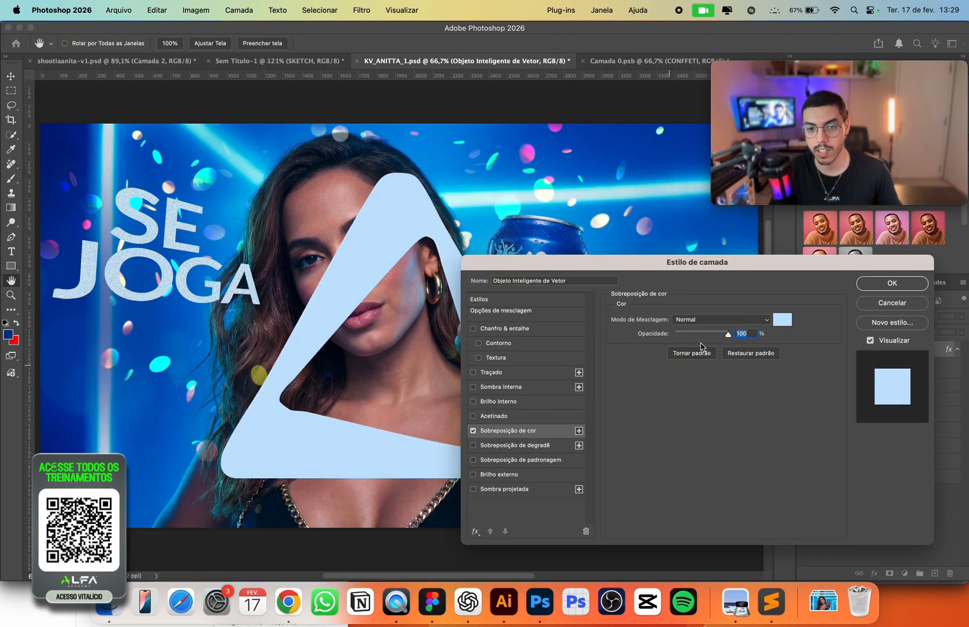
pyautogui.click(782, 319)
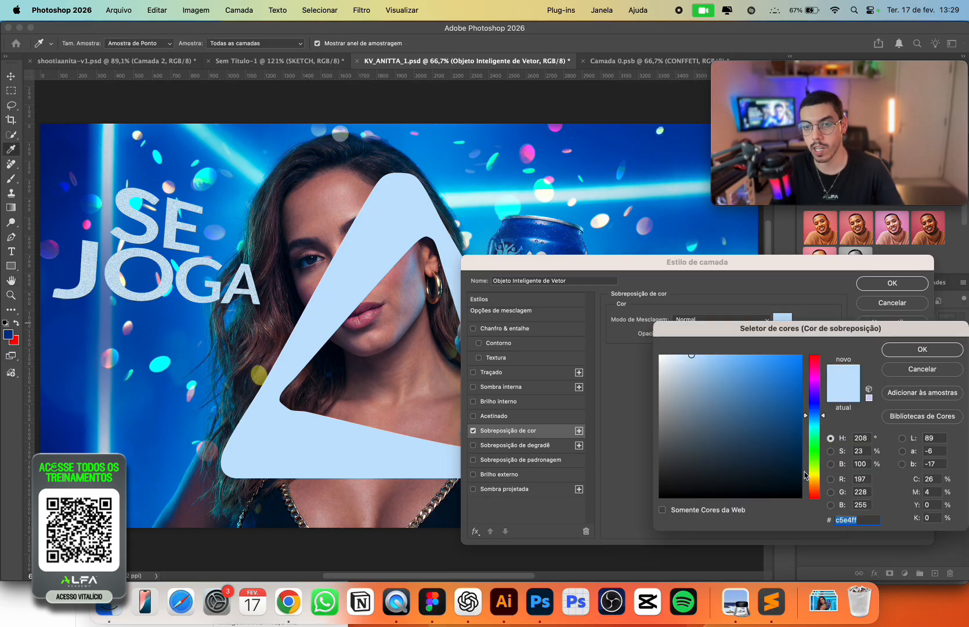
pyautogui.press('Return')
pyautogui.press('Return')
pyautogui.press('alt+super+s')
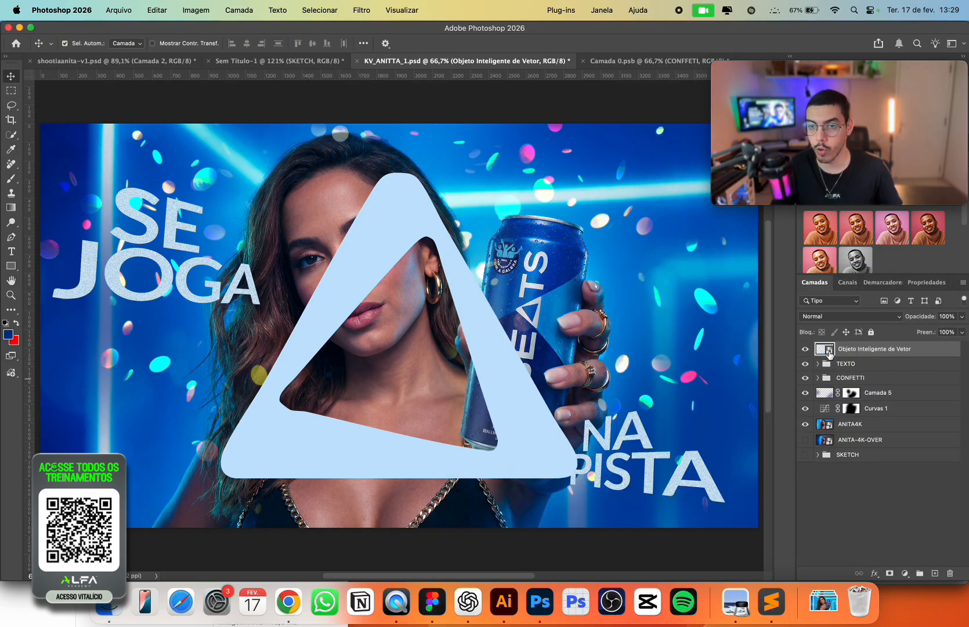
# Undo the triangle layer's smart object conversion and preview blend modes with its Color Overlay effect on and off.
pyautogui.press('super+z')
pyautogui.click(845, 317)
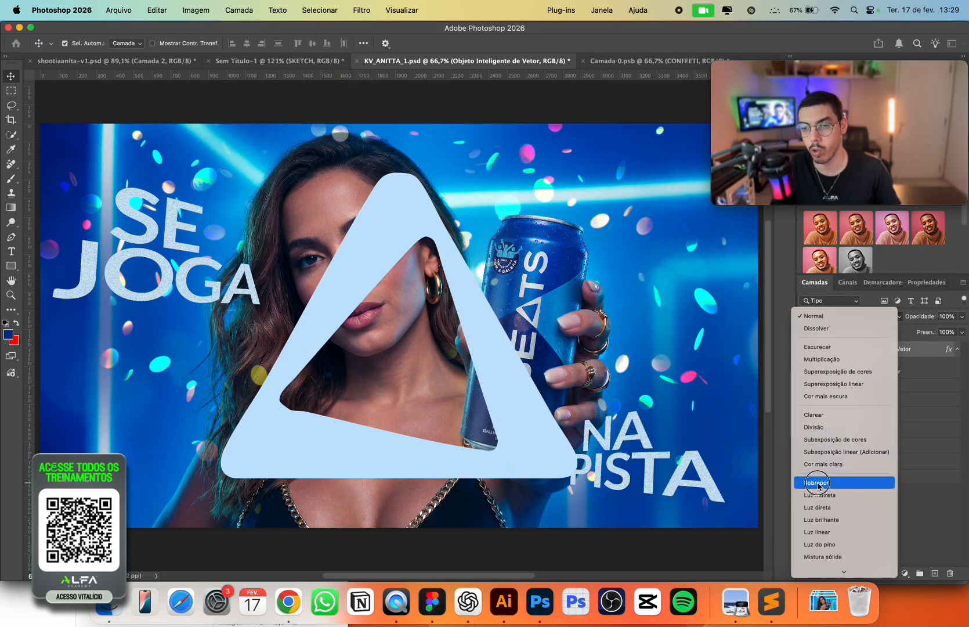
pyautogui.press('Escape')
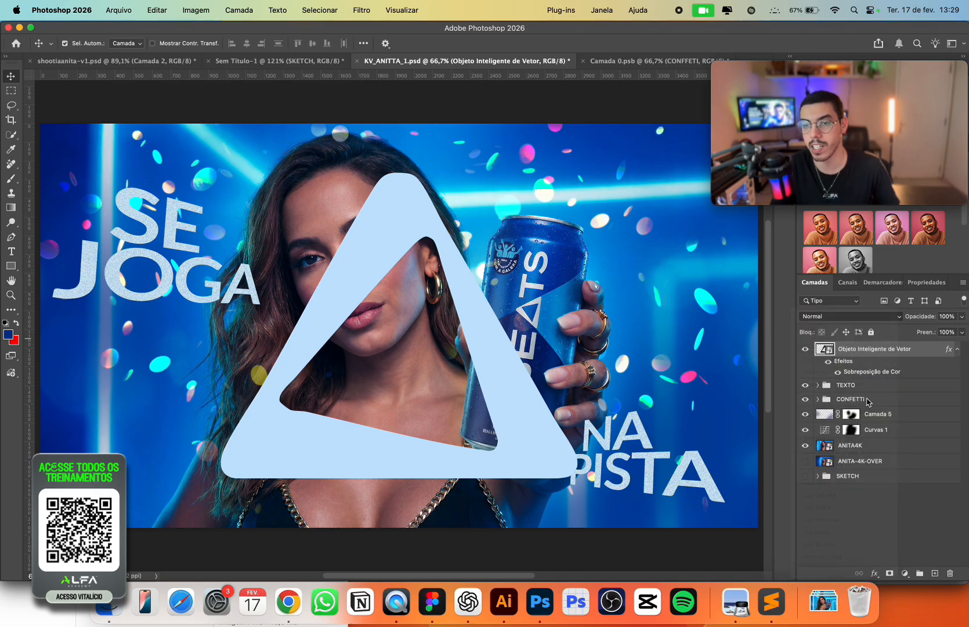
pyautogui.click(829, 361)
pyautogui.click(845, 316)
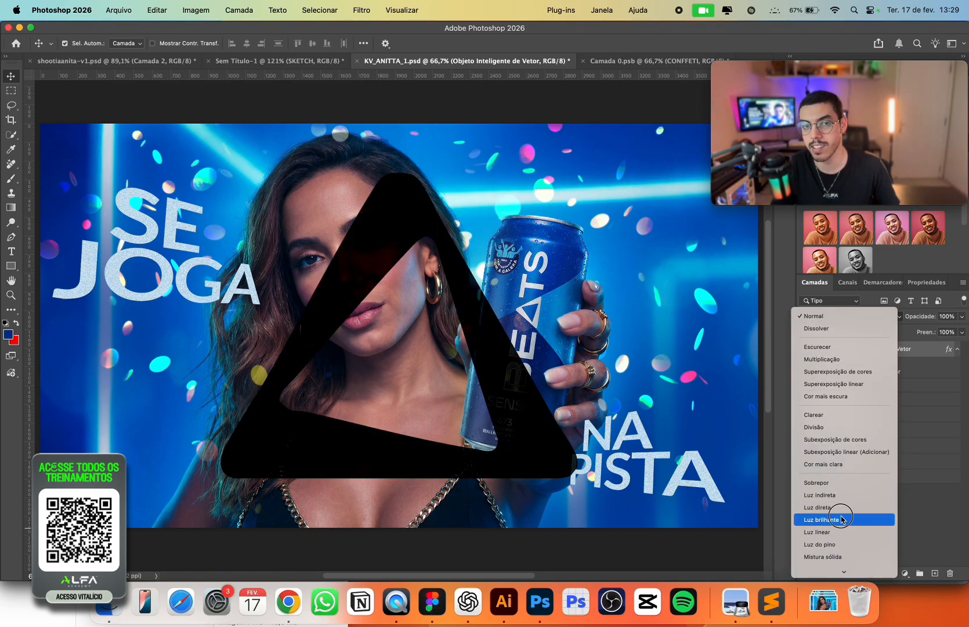
pyautogui.press('Escape')
pyautogui.click(828, 361)
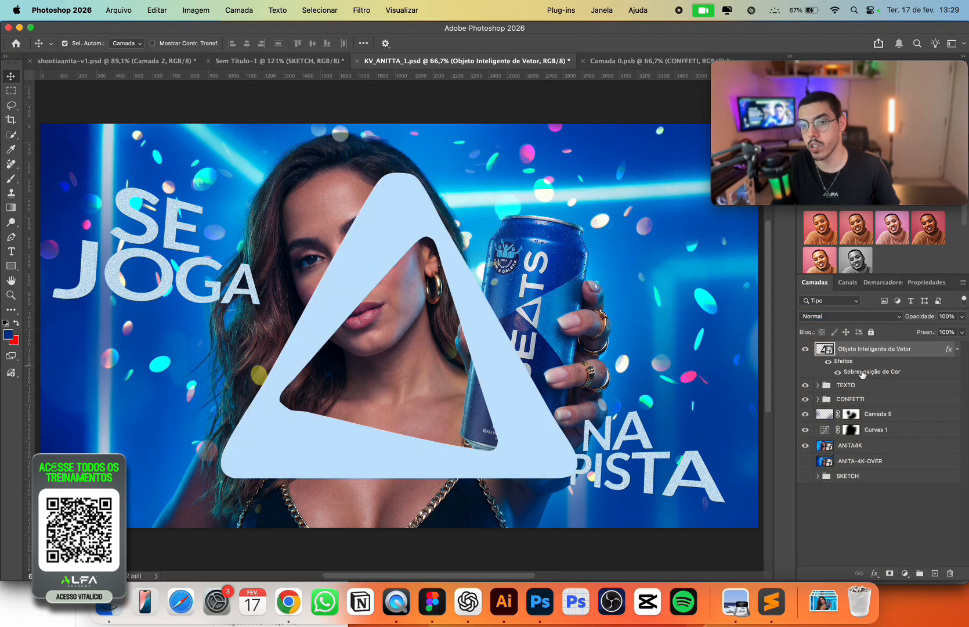
# Convert the triangle layer to a smart object named SIMBOLO-BEATS, then preview blend modes and keep it on Normal.
pyautogui.press('super+slash')
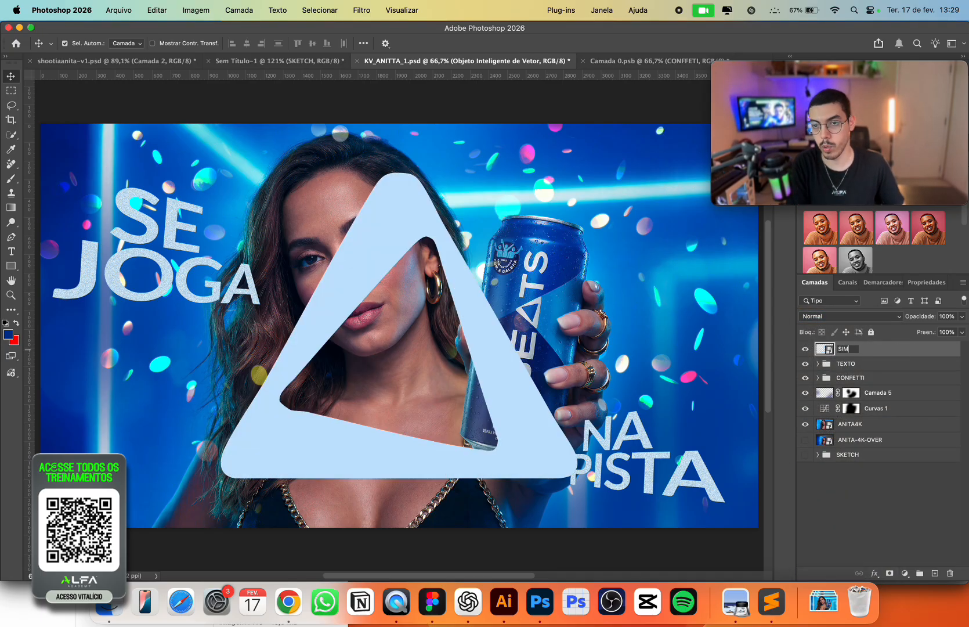
pyautogui.press('BackSpace')
pyautogui.write('TS')
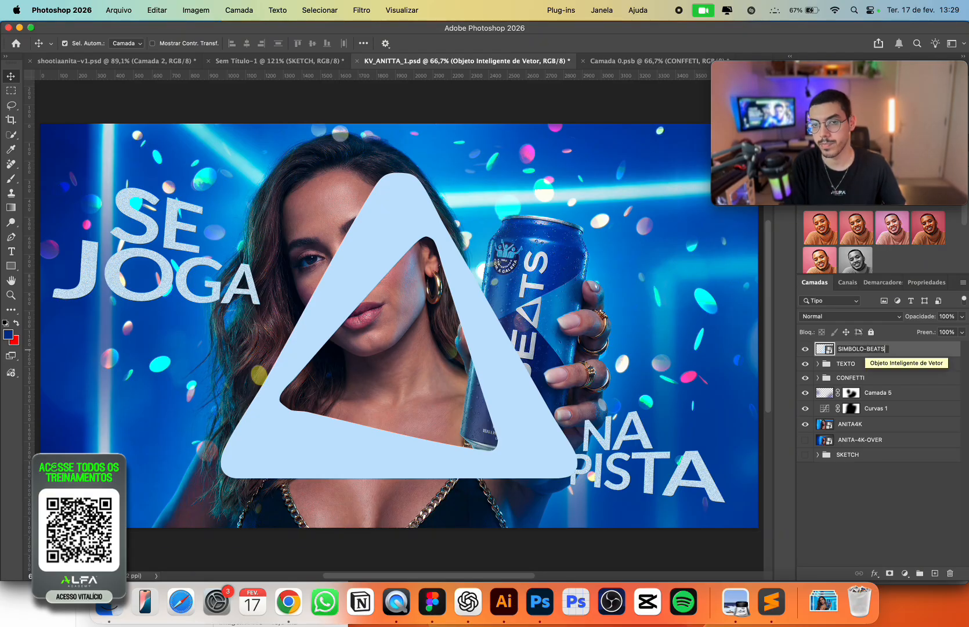
pyautogui.press('Return')
pyautogui.click(830, 317)
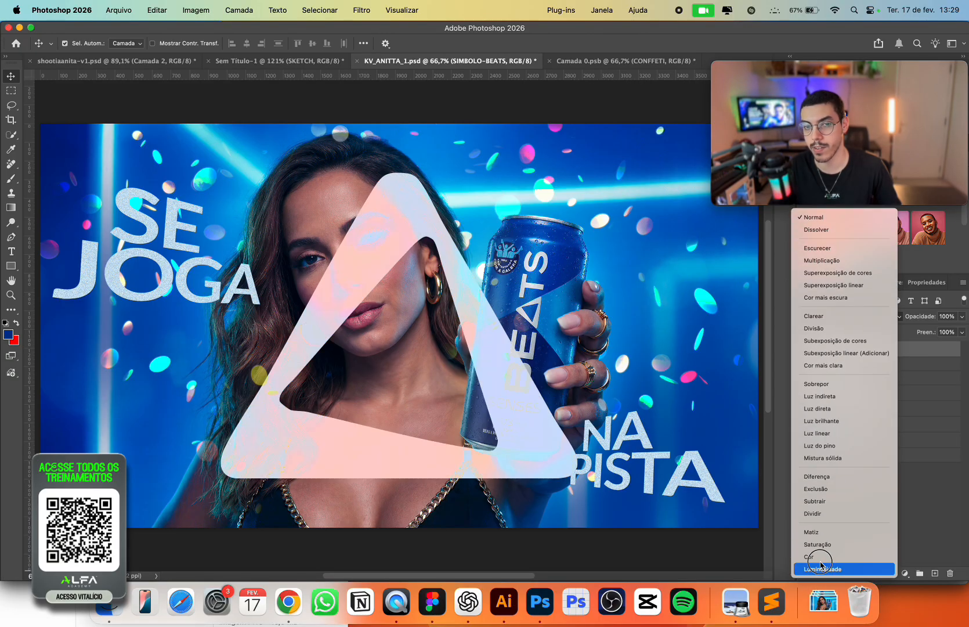
pyautogui.click(813, 216)
# Move the triangle symbol over the woman's face and apply a Zoom radial blur with intensity 68 and Boa quality.
pyautogui.moveTo(492, 286); pyautogui.dragTo(444, 340)
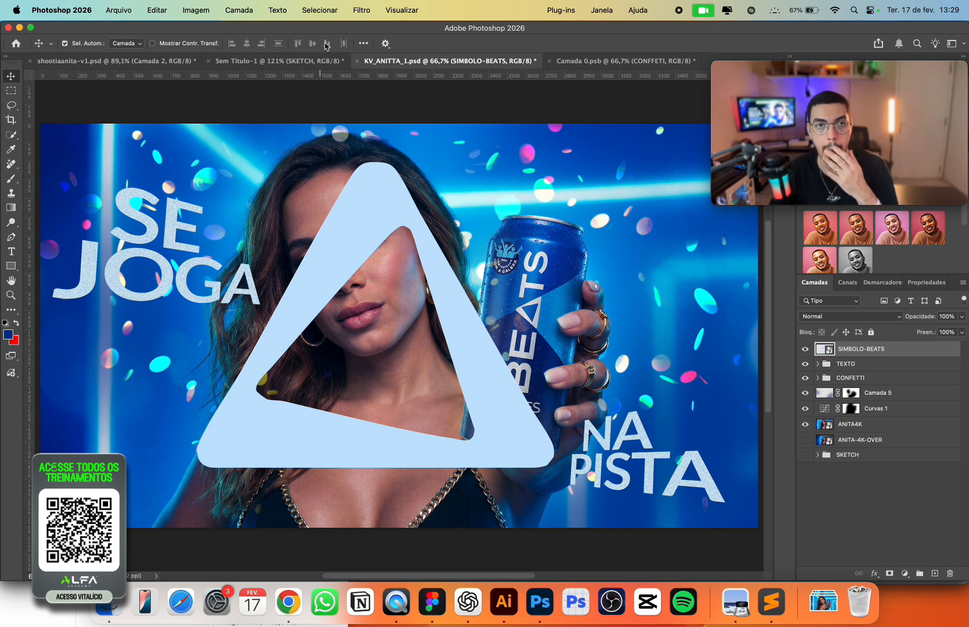
pyautogui.click(362, 10)
pyautogui.moveTo(485, 191)
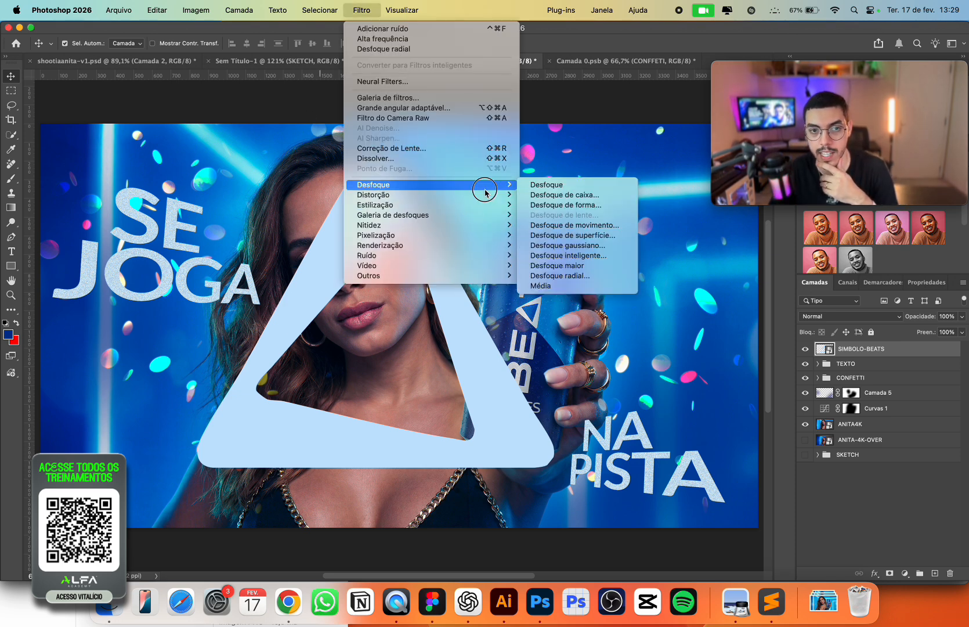
pyautogui.click(559, 276)
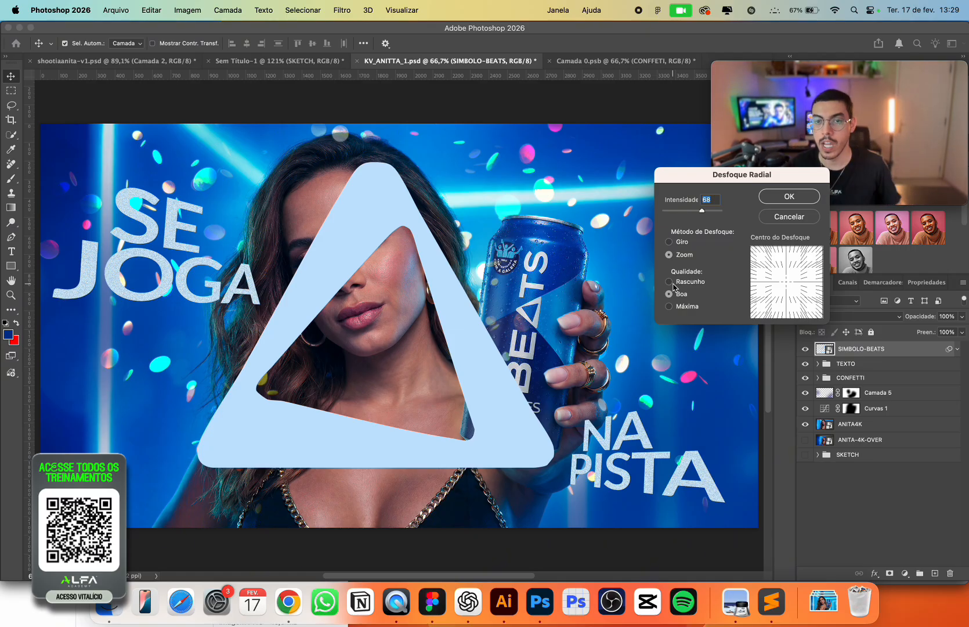
pyautogui.click(787, 197)
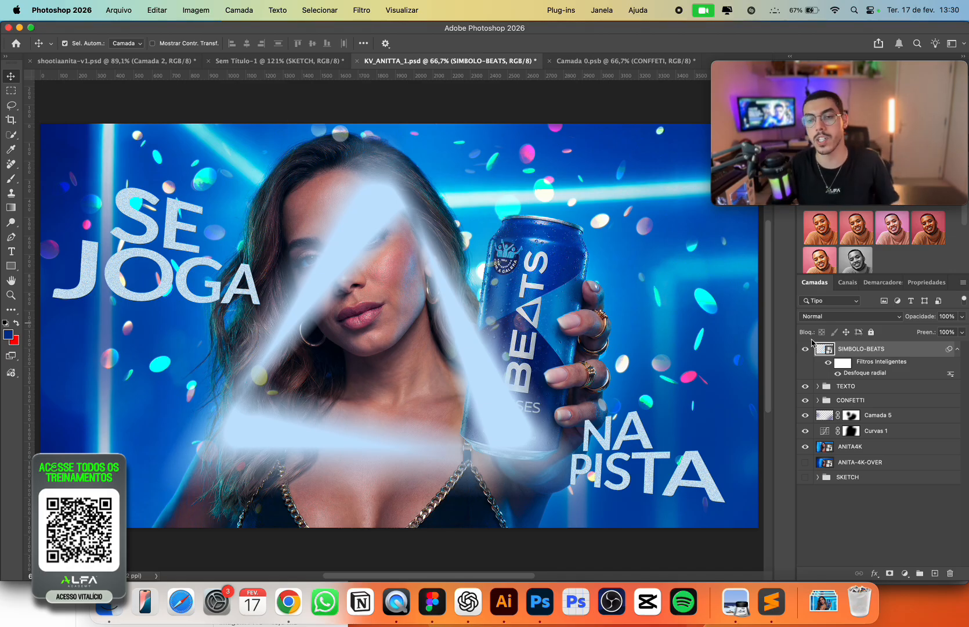
# Rotate the triangle symbol 90°, enlarge it to about 132% and move it over the can and hand.
pyautogui.click(951, 350)
pyautogui.moveTo(446, 368); pyautogui.dragTo(560, 386)
pyautogui.press('super+t')
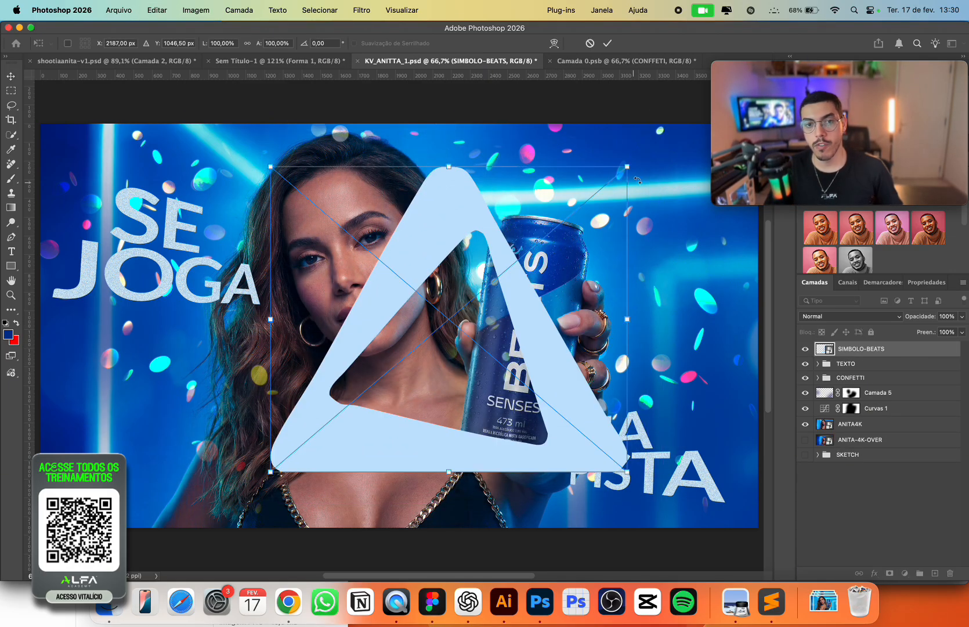
pyautogui.moveTo(608, 198); pyautogui.dragTo(684, 505)
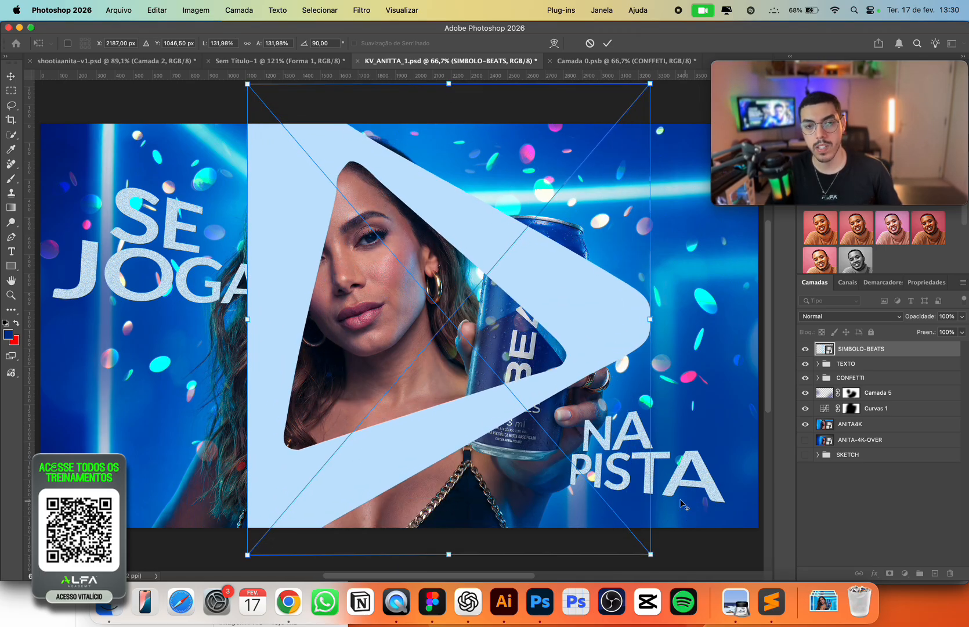
pyautogui.moveTo(546, 399); pyautogui.dragTo(648, 377)
pyautogui.press('Return')
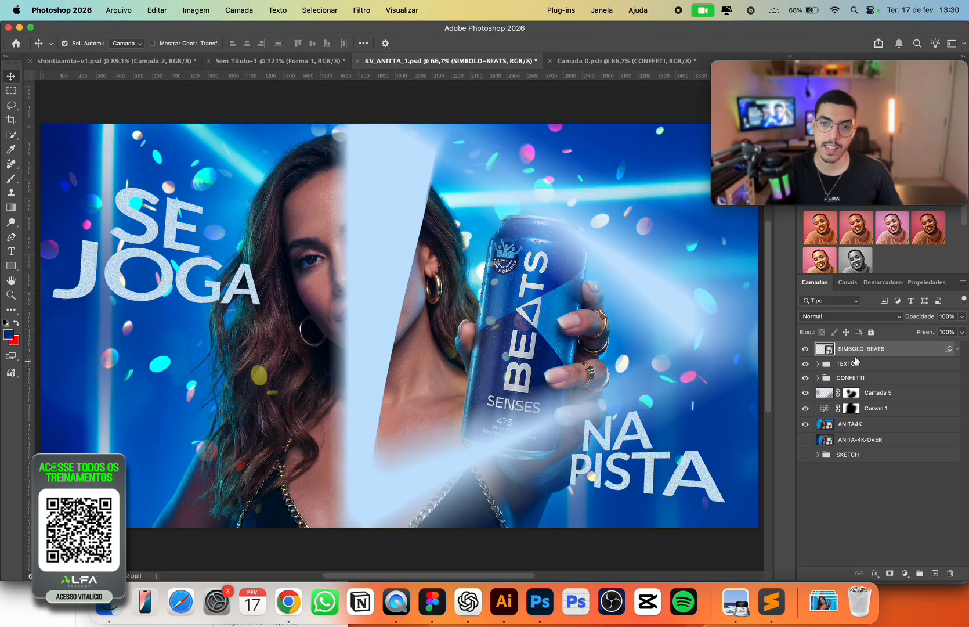
# Blend the symbol layer with Luz direta, scale it down to about 104% and shift it further behind the can.
pyautogui.click(843, 316)
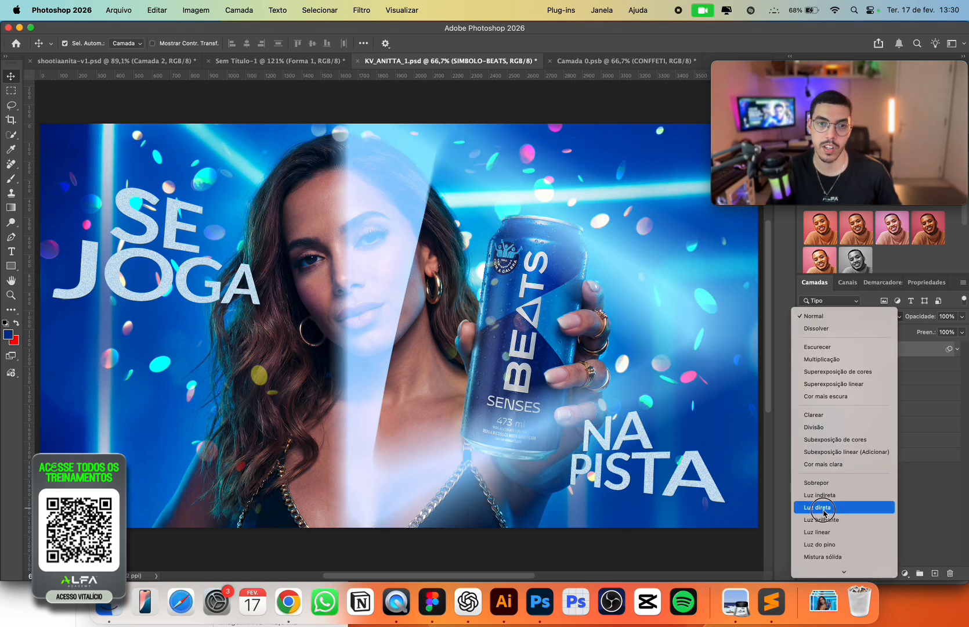
pyautogui.click(821, 507)
pyautogui.hotkey('ctrl', 't')
pyautogui.moveTo(342, 554); pyautogui.dragTo(388, 504)
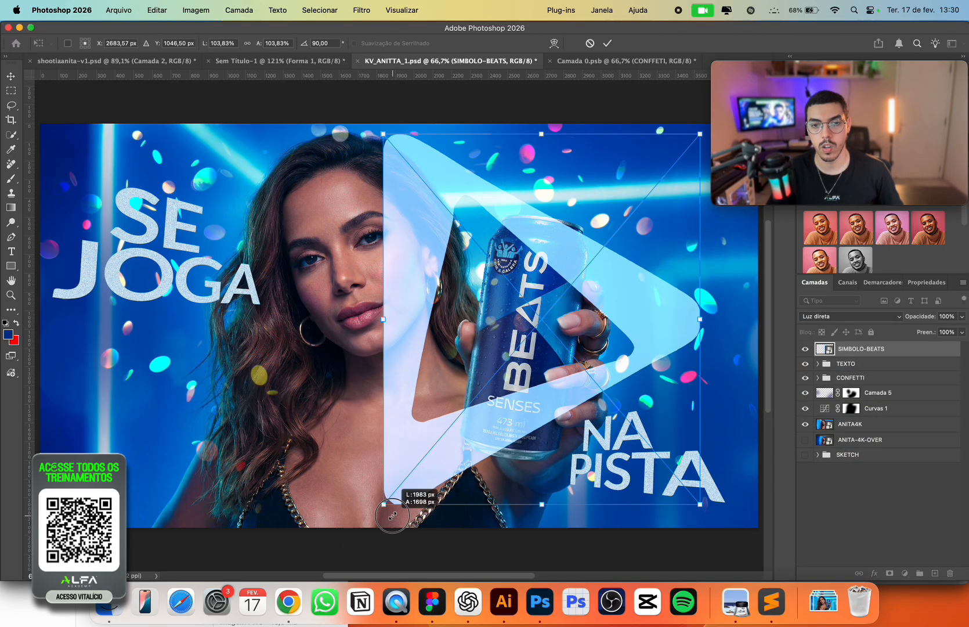
pyautogui.moveTo(482, 425); pyautogui.dragTo(511, 424)
pyautogui.press('Return')
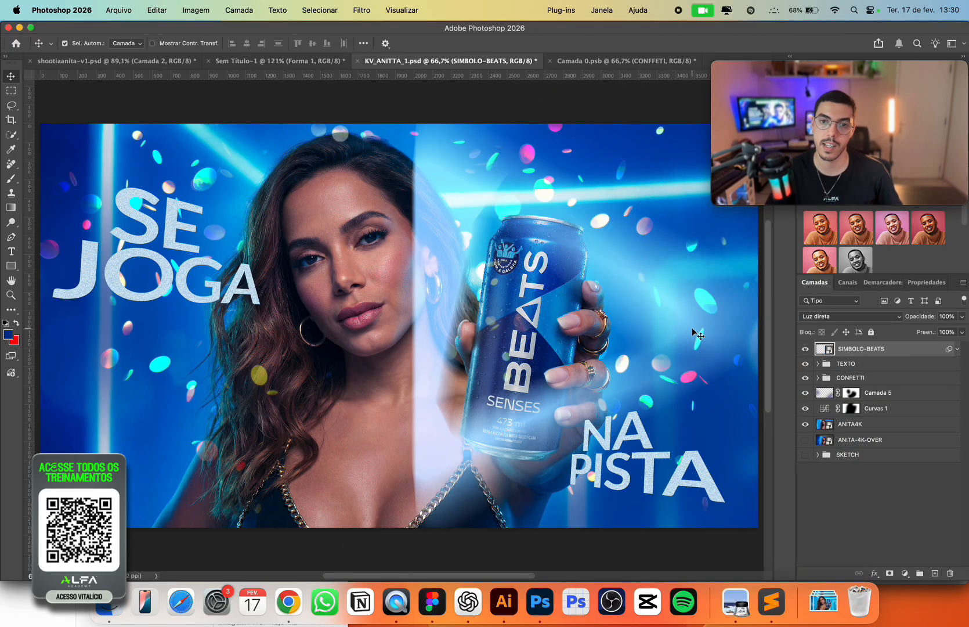
# Reduce the symbol layer's radial blur to an intensity of 30.
pyautogui.click(950, 350)
pyautogui.doubleClick(864, 374)
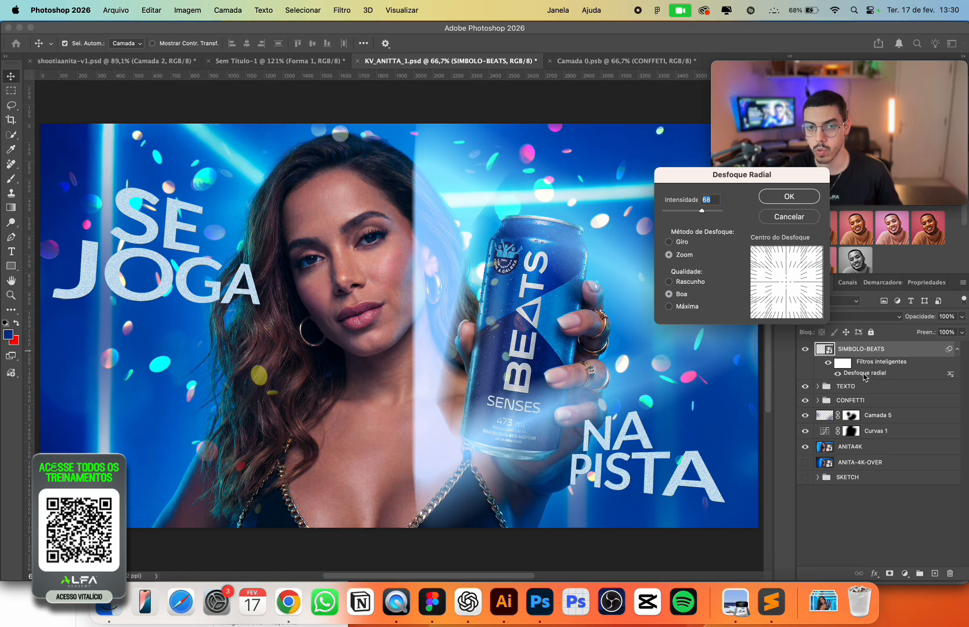
pyautogui.moveTo(701, 211); pyautogui.dragTo(687, 211)
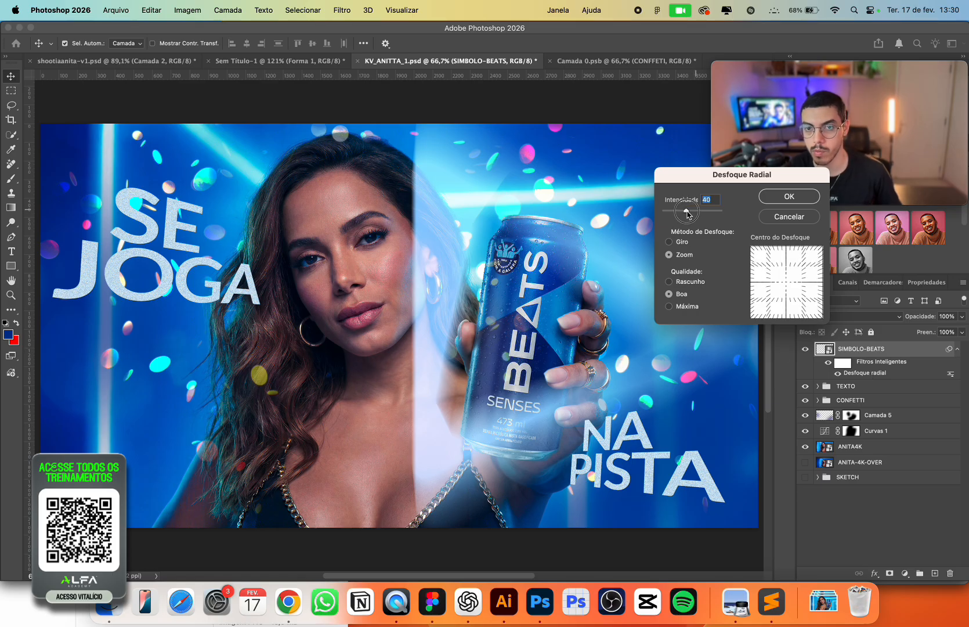
pyautogui.click(786, 217)
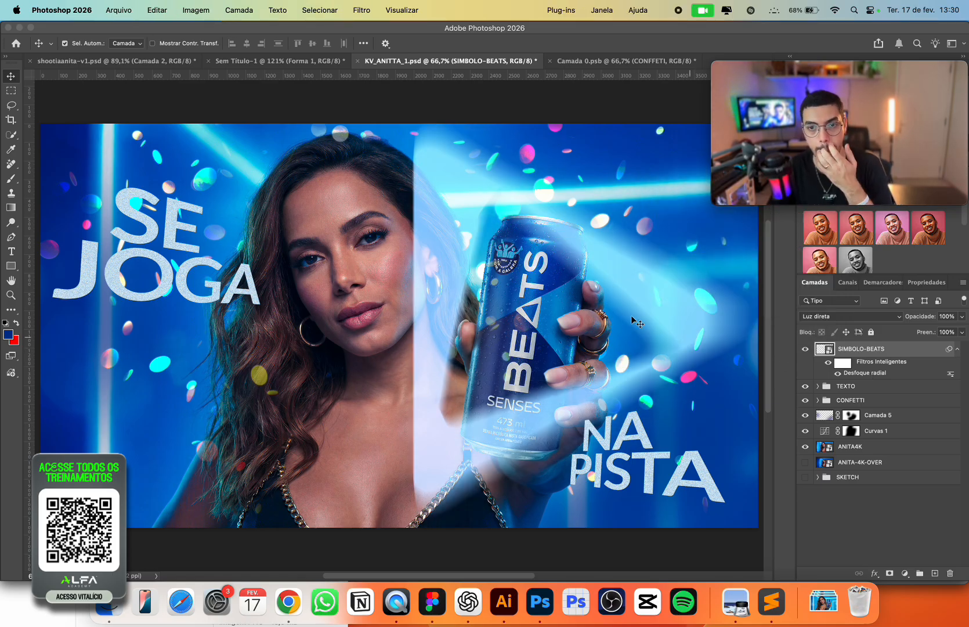
# Raise the radial blur's intensity again and lower the symbol layer's opacity to 84%.
pyautogui.doubleClick(876, 373)
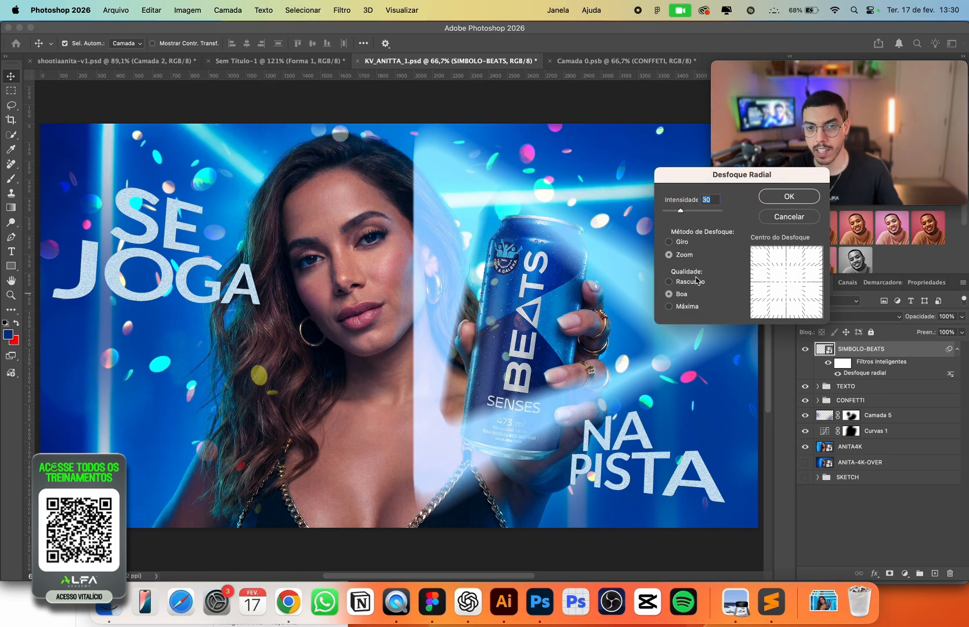
pyautogui.click(698, 211)
pyautogui.click(788, 197)
pyautogui.moveTo(934, 316); pyautogui.dragTo(925, 317)
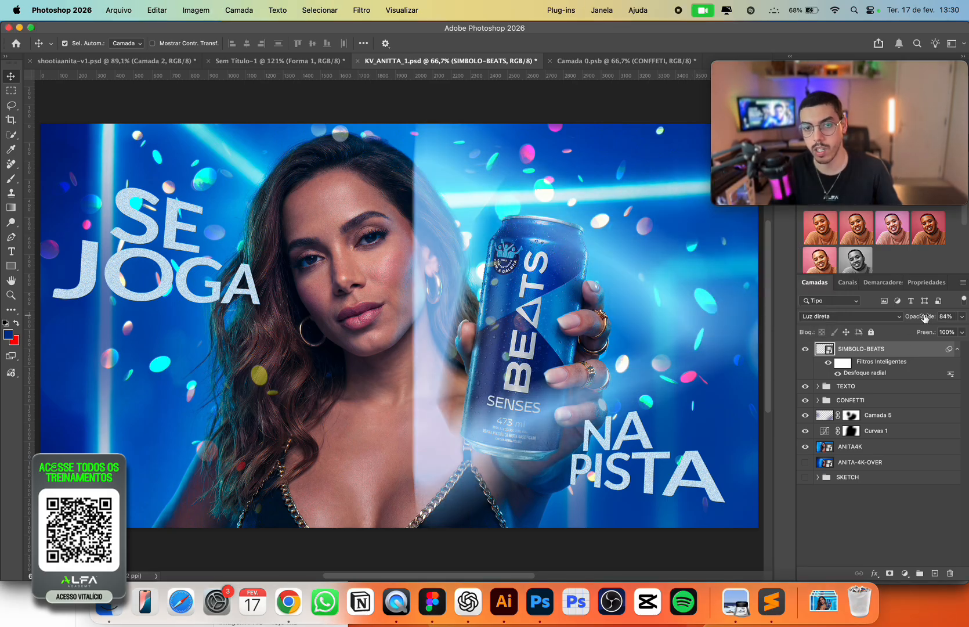
pyautogui.click(958, 349)
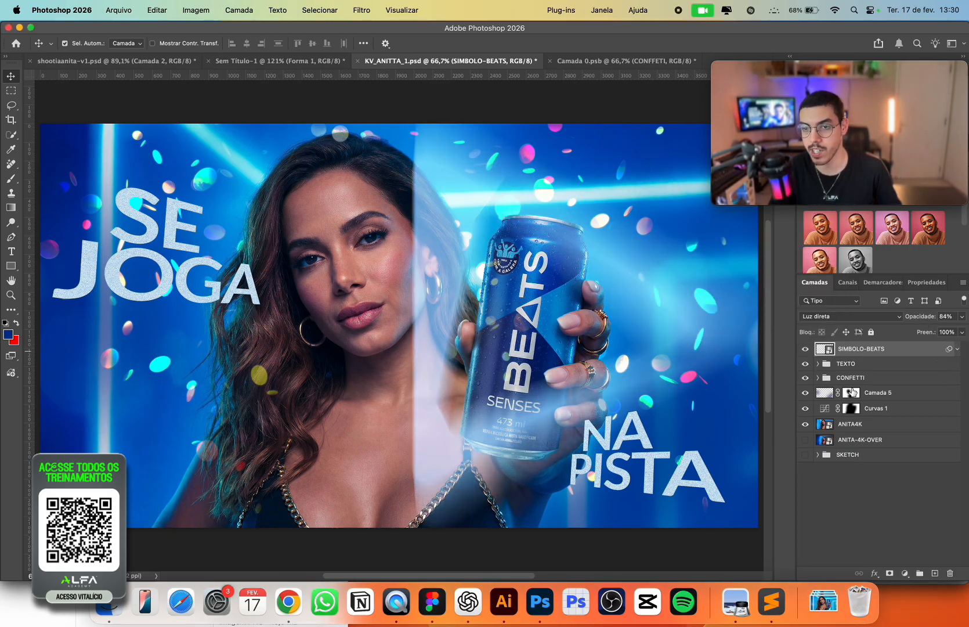
# Copy the layer mask of the inner CONFFETI group onto the SIMBOLO-BEATS layer to hide the light over the woman and can.
pyautogui.click(818, 364)
pyautogui.click(818, 364)
pyautogui.click(818, 378)
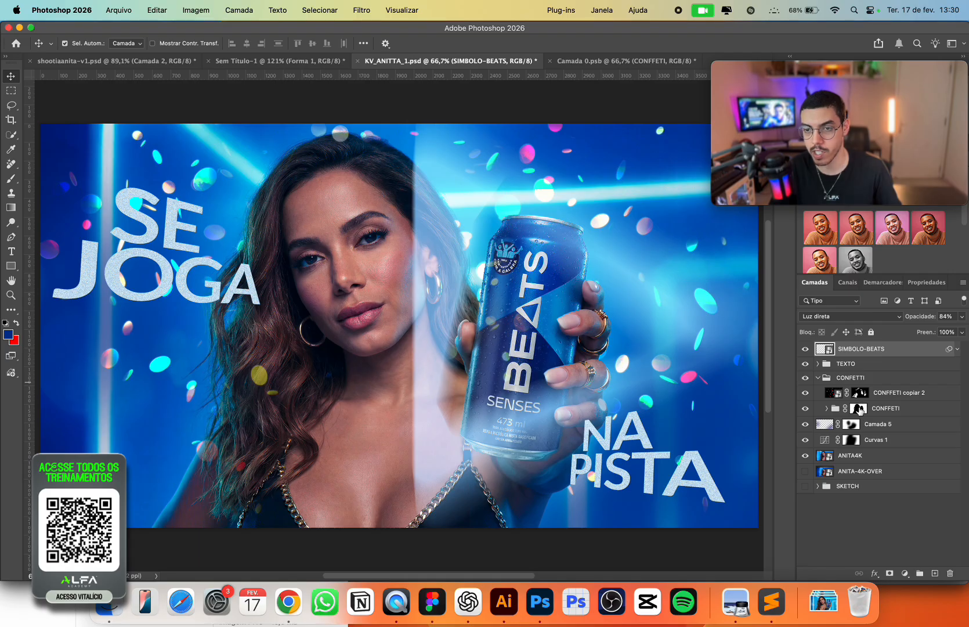
pyautogui.moveTo(860, 410); pyautogui.dragTo(870, 355)
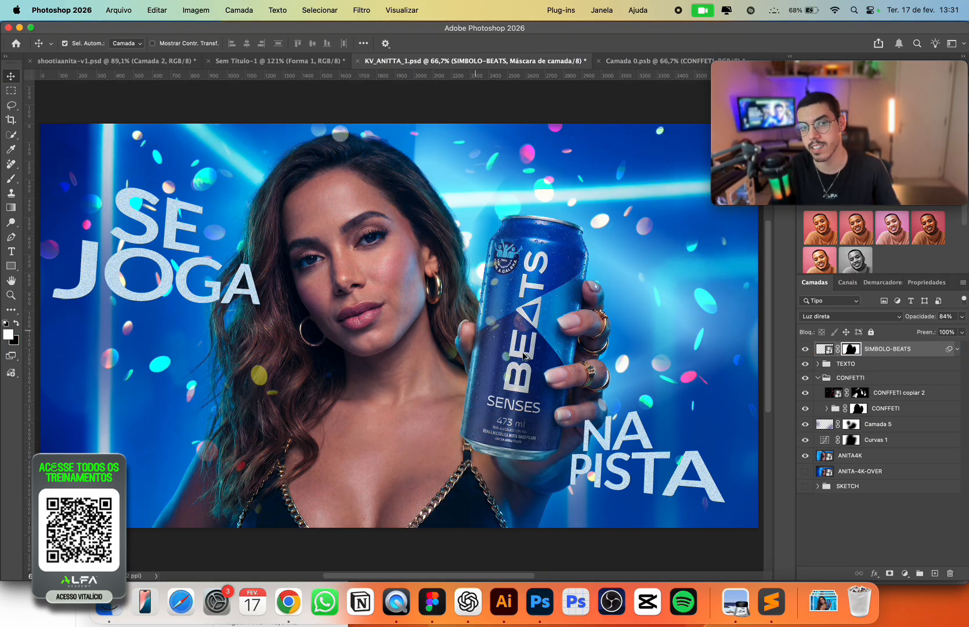
pyautogui.click(818, 378)
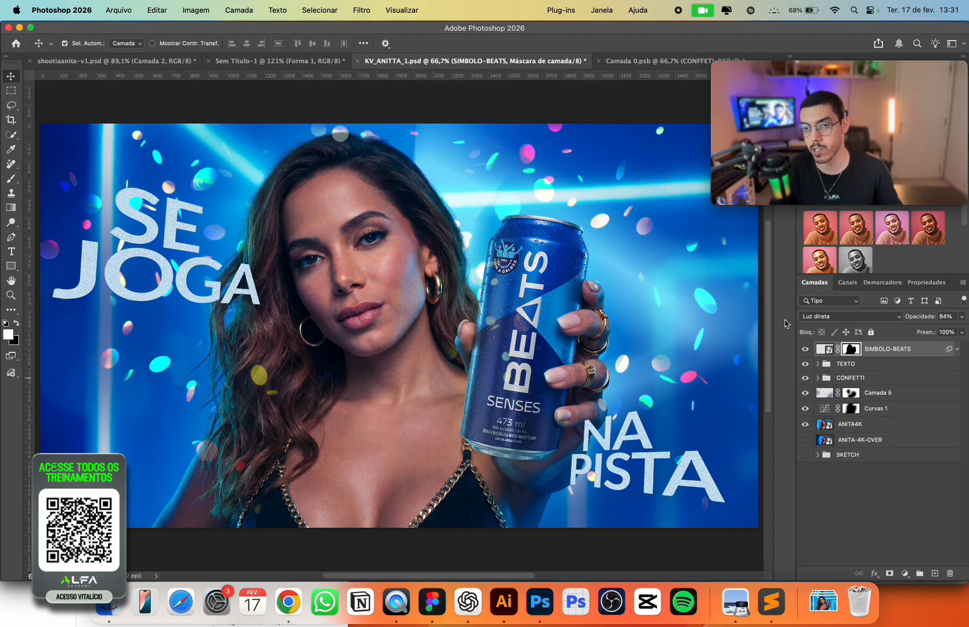
# Try revealing the light over the hair by painting white on the symbol's mask with a 500 px brush, and undo the strokes.
pyautogui.press('b')
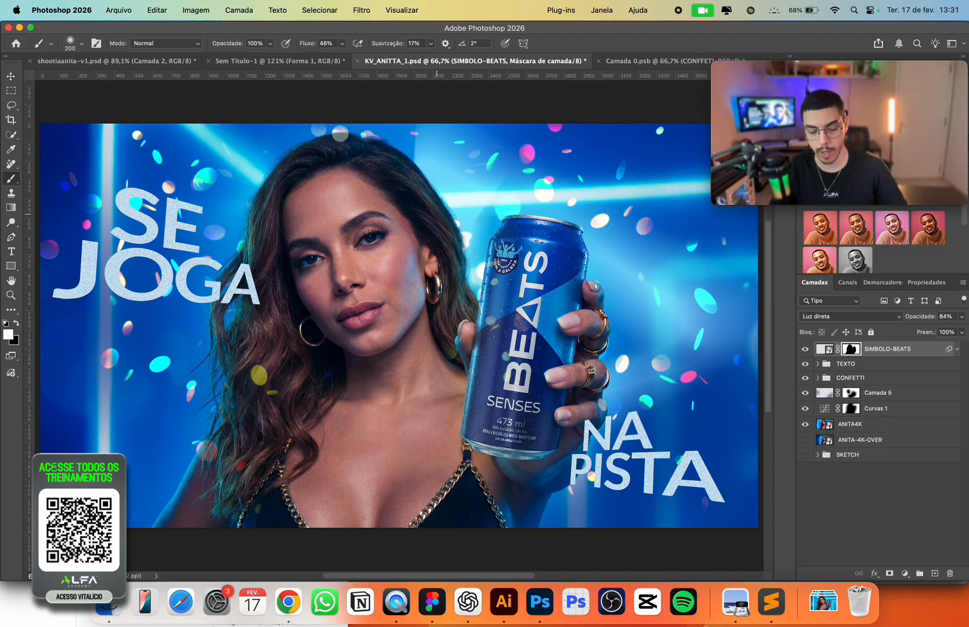
pyautogui.press(']')
pyautogui.press(']')
pyautogui.press(']')
pyautogui.moveTo(421, 200)
pyautogui.mouseDown()
pyautogui.moveTo(420, 257)
pyautogui.moveTo(427, 195)
pyautogui.moveTo(436, 353)
pyautogui.moveTo(428, 356)
pyautogui.moveTo(439, 265)
pyautogui.mouseUp()
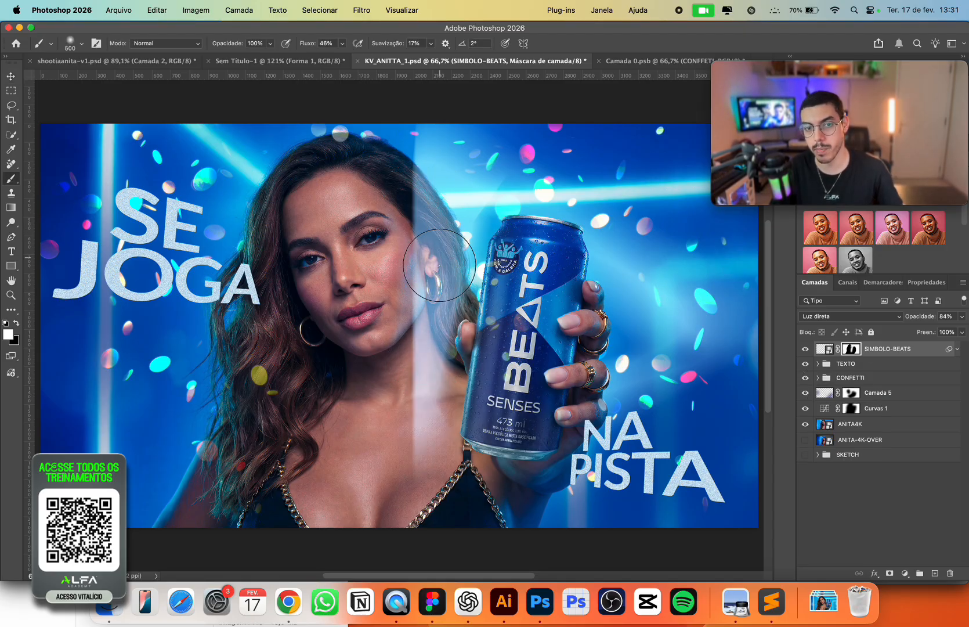
pyautogui.press('super+z')
pyautogui.press('super+z')
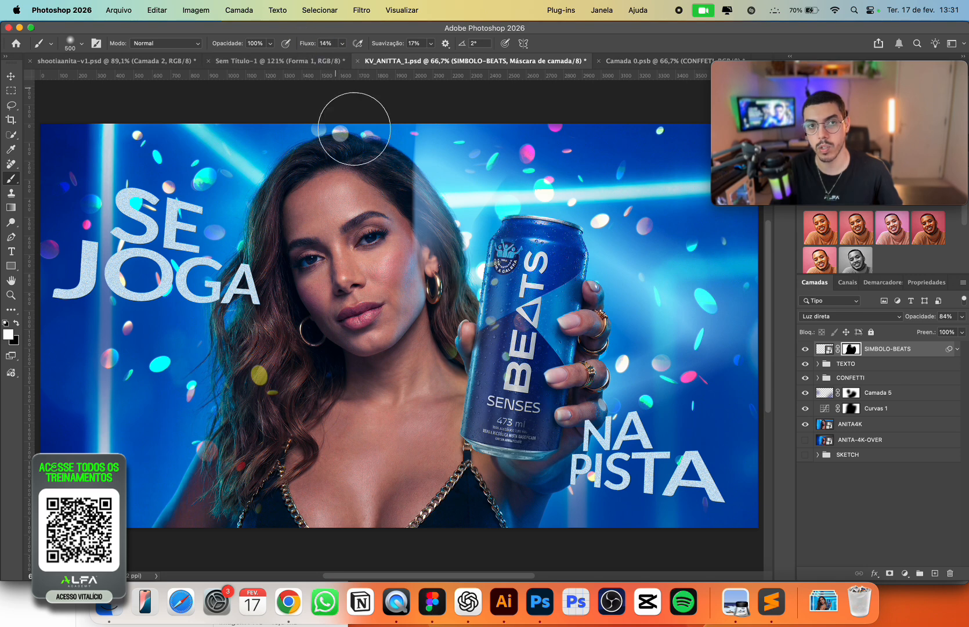
# Paint the symbol's mask in white along the hair and neck with a 500 px brush at 14% flow, and mask the excess with black.
pyautogui.moveTo(410, 224)
pyautogui.mouseDown()
pyautogui.moveTo(438, 318)
pyautogui.moveTo(418, 387)
pyautogui.moveTo(422, 330)
pyautogui.moveTo(387, 506)
pyautogui.mouseUp()
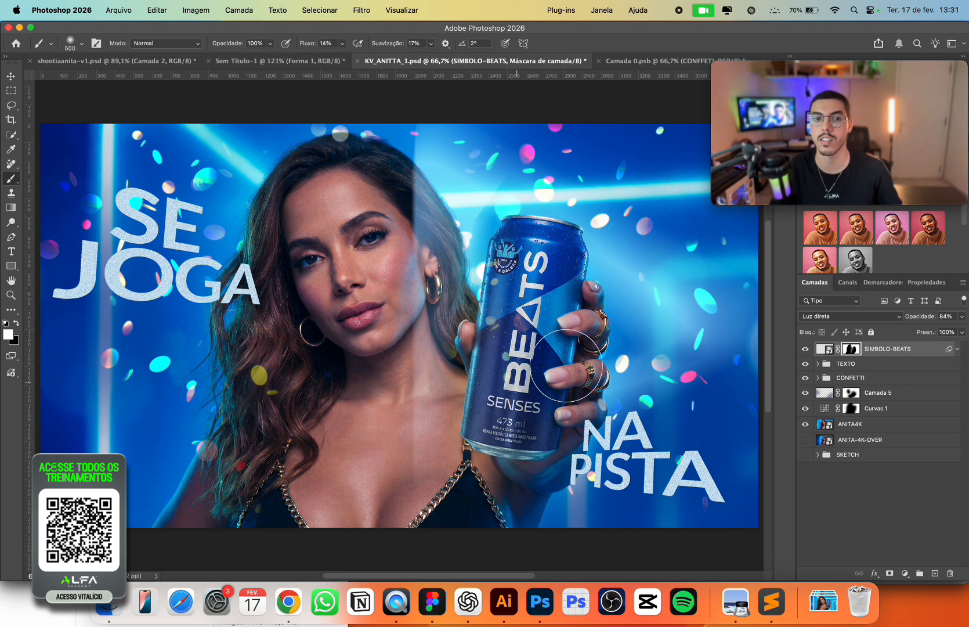
pyautogui.press('x')
pyautogui.moveTo(394, 198)
pyautogui.mouseDown()
pyautogui.moveTo(407, 223)
pyautogui.moveTo(413, 201)
pyautogui.mouseUp()
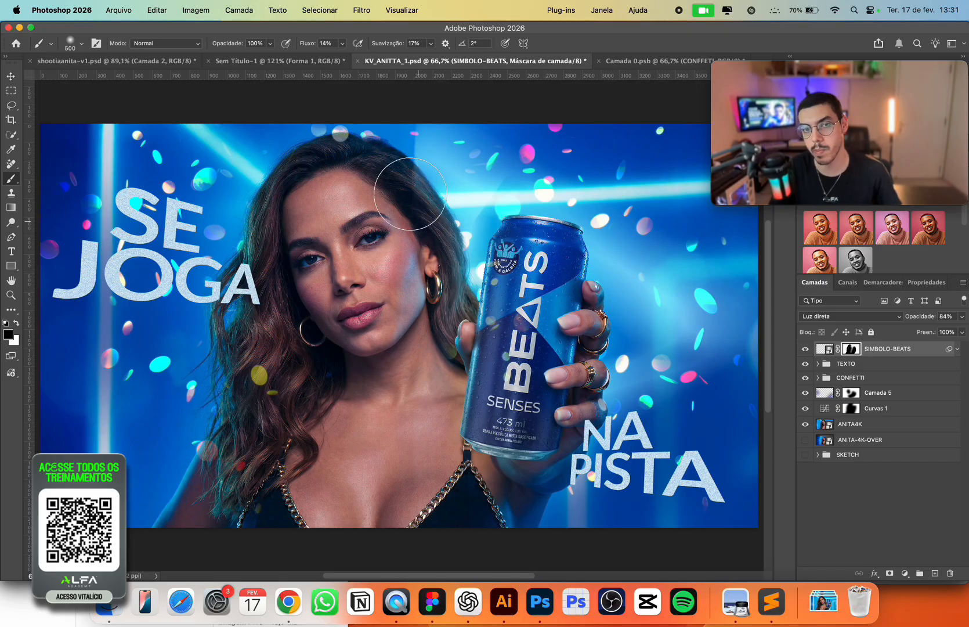
pyautogui.press('v')
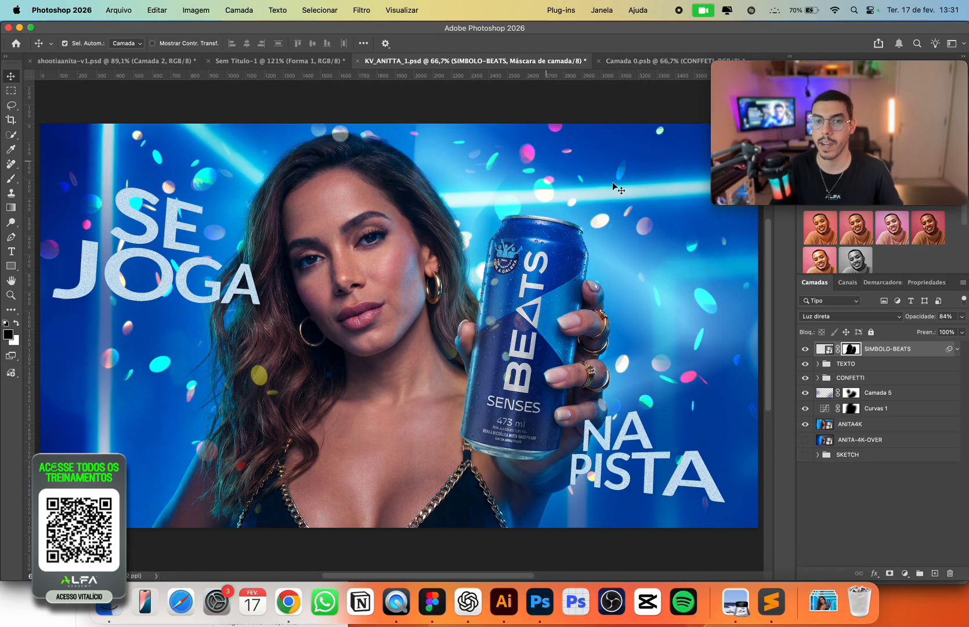
# Compare the artwork with and without the SIMBOLO-BEATS layer, leaving the layer visible.
pyautogui.click(804, 349)
pyautogui.click(804, 349)
pyautogui.click(805, 349)
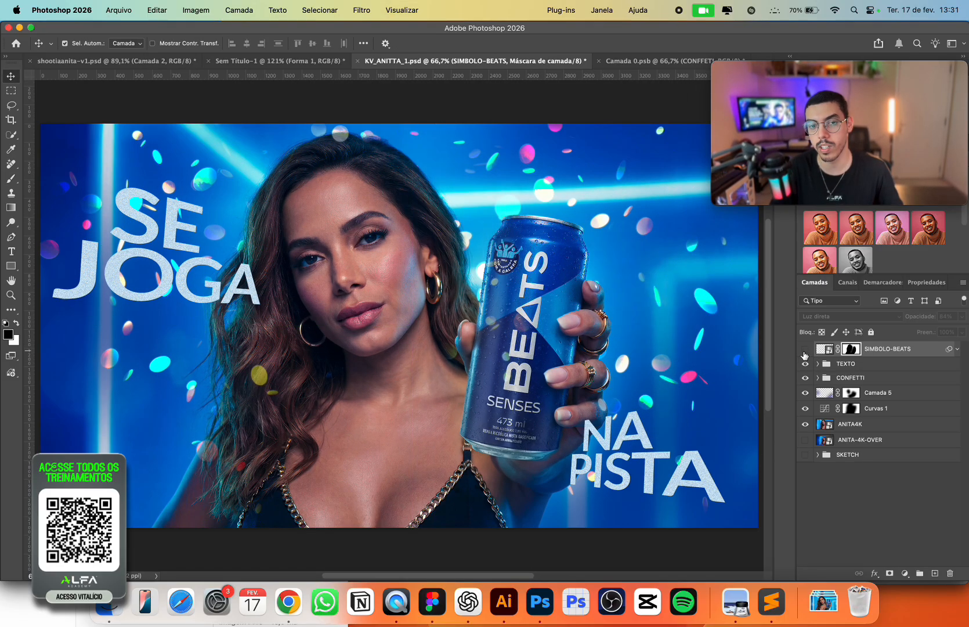
pyautogui.click(804, 350)
pyautogui.press('b')
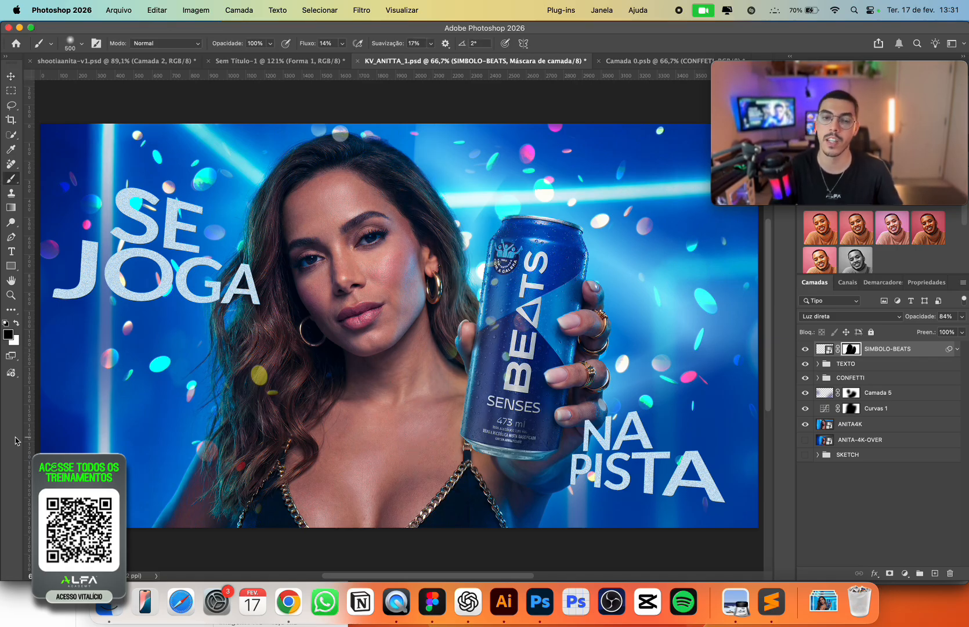
pyautogui.press('v')
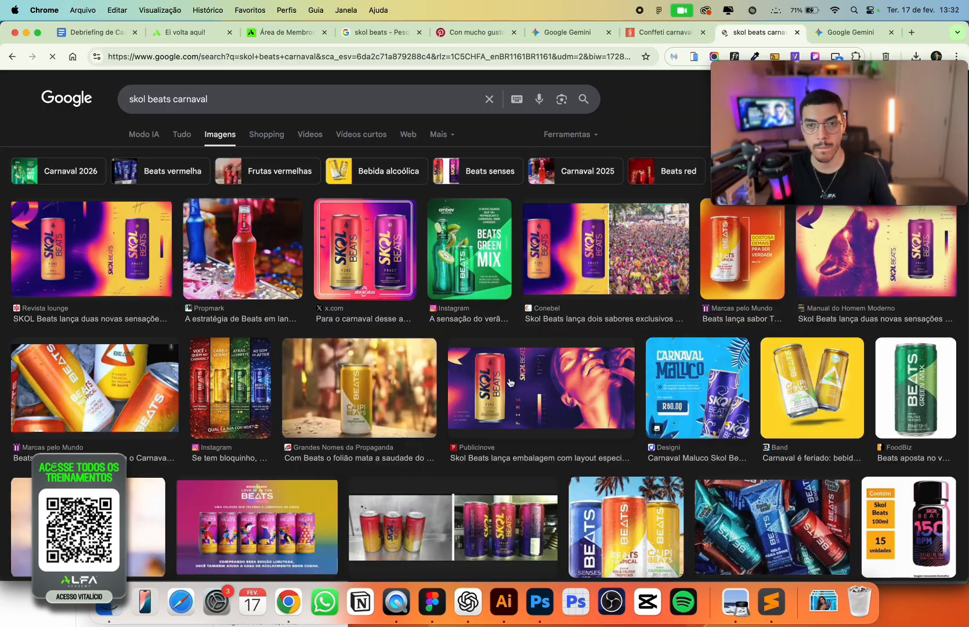
# Browse the Google Images results for "skol beats carnaval", previewing the four-colour can post and the limited-edition Beats cans as visual references.
pyautogui.click(204, 388)
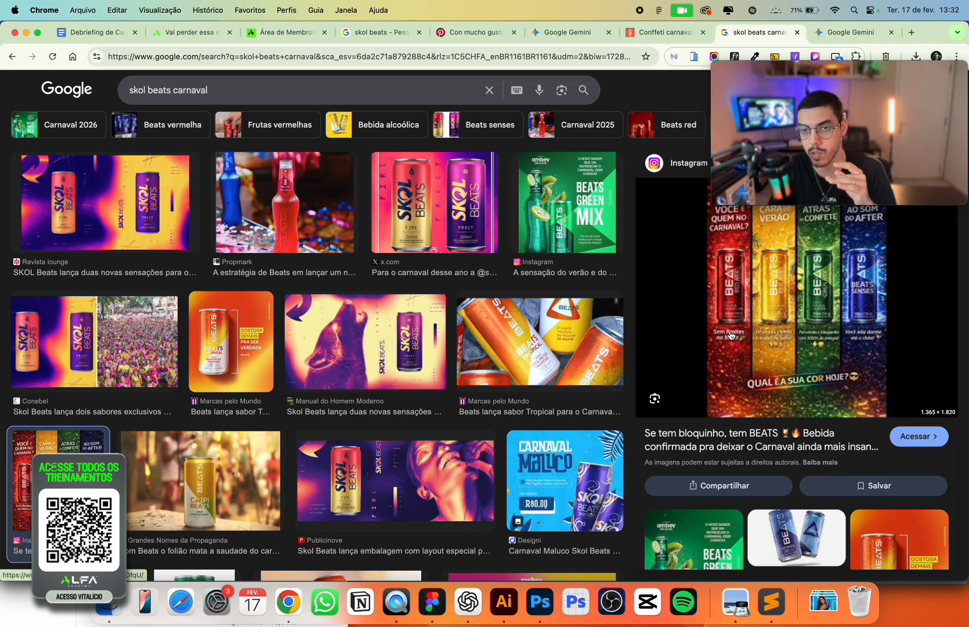
pyautogui.scroll(-5, 709, 359)
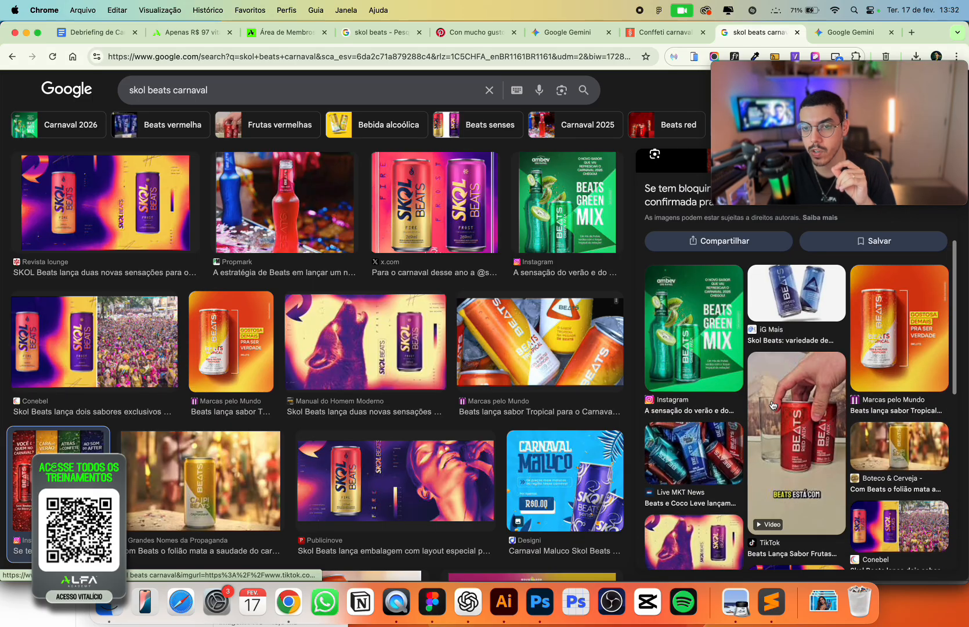
pyautogui.scroll(-3, 602, 289)
pyautogui.scroll(-3, 580, 267)
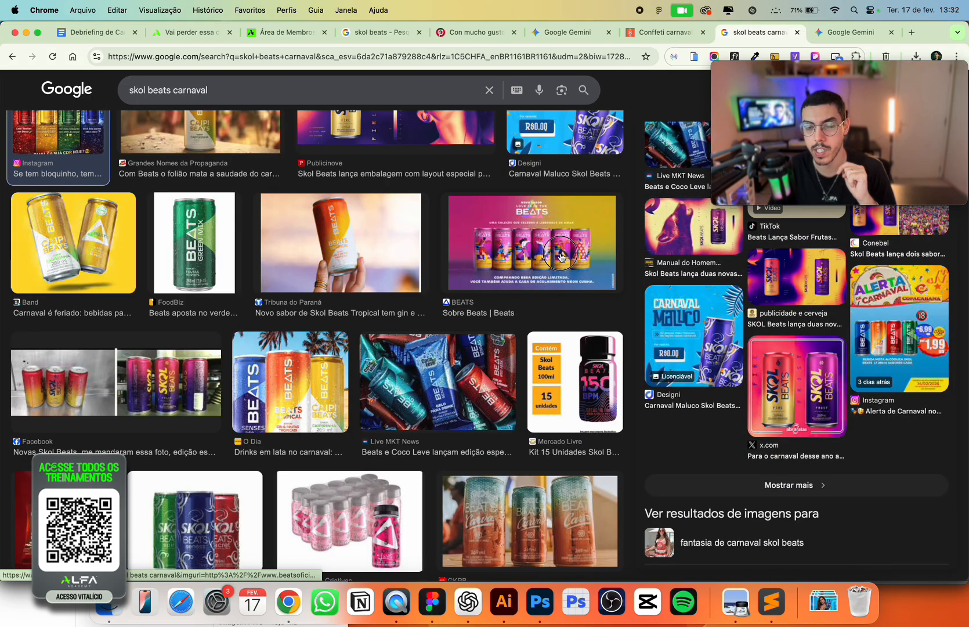
pyautogui.click(561, 256)
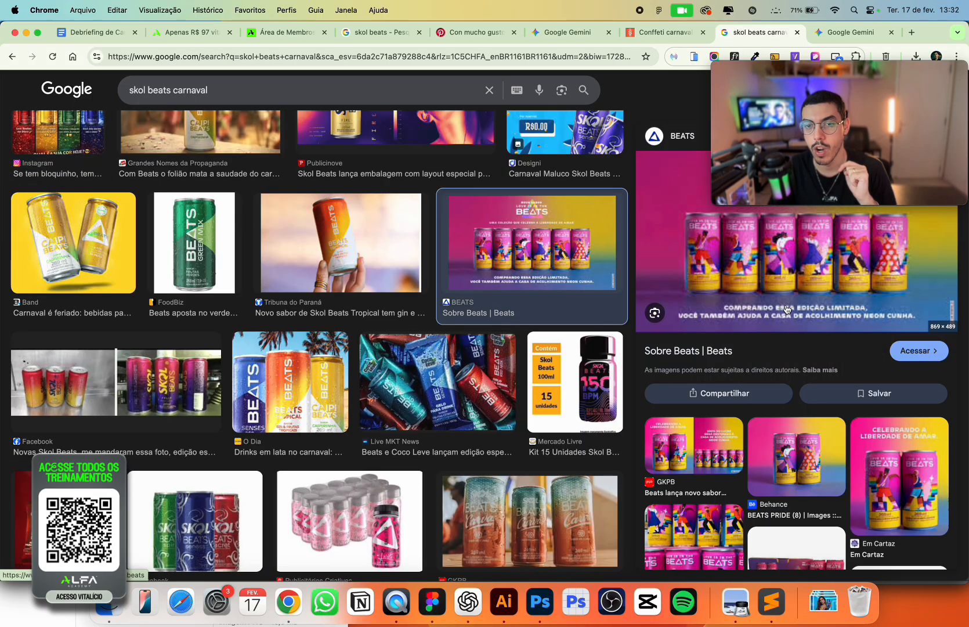
pyautogui.scroll(-2, 290, 409)
pyautogui.scroll(-8, 290, 409)
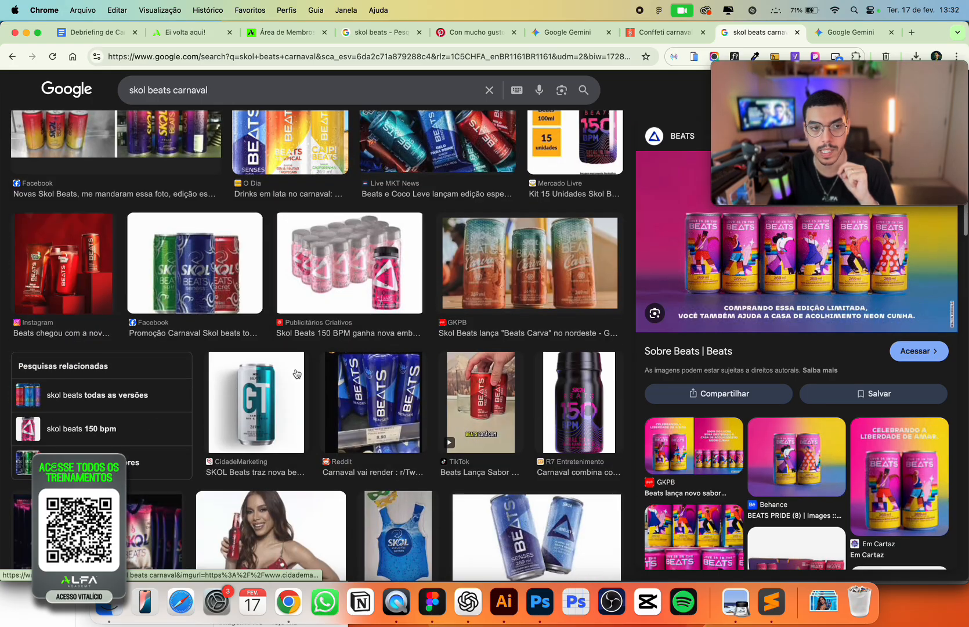
pyautogui.scroll(-7, 290, 362)
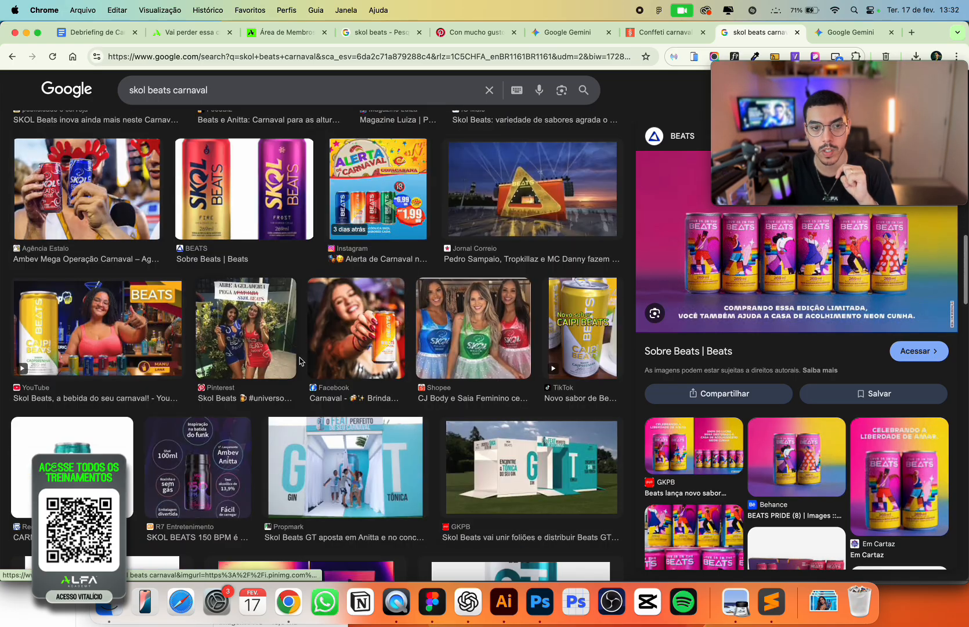
pyautogui.scroll(10, 369, 343)
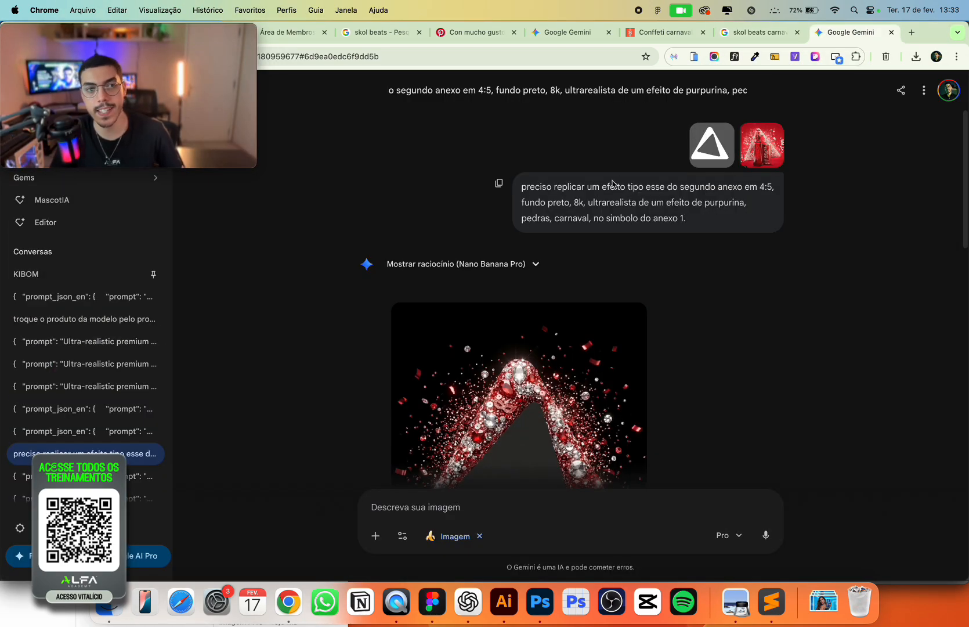
# View the red Beats reference attached in the Gemini chat and read through the prompt for the 4:5 glitter triangle on black.
pyautogui.click(762, 145)
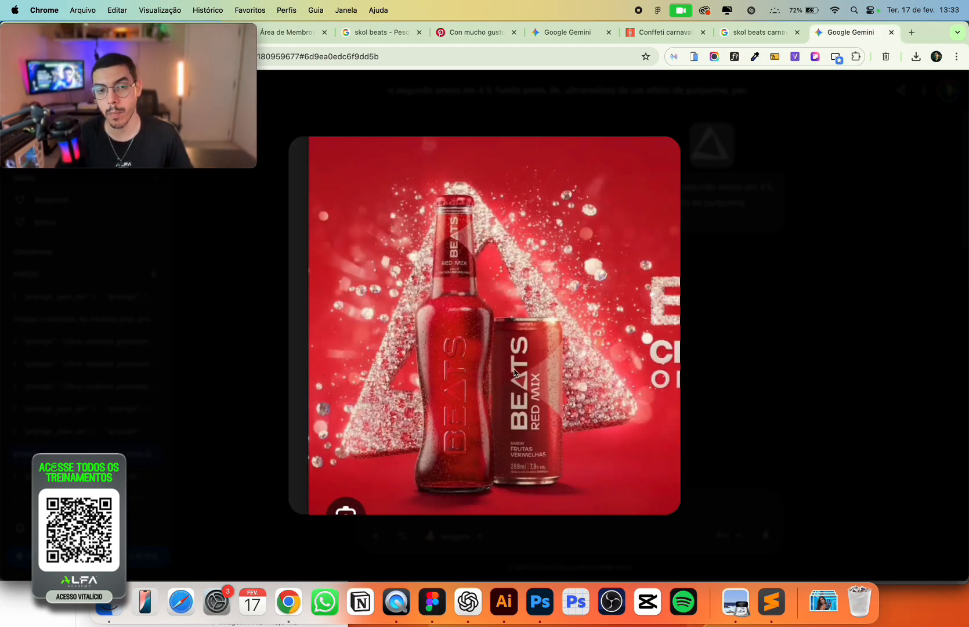
pyautogui.press('Return')
pyautogui.click(761, 437)
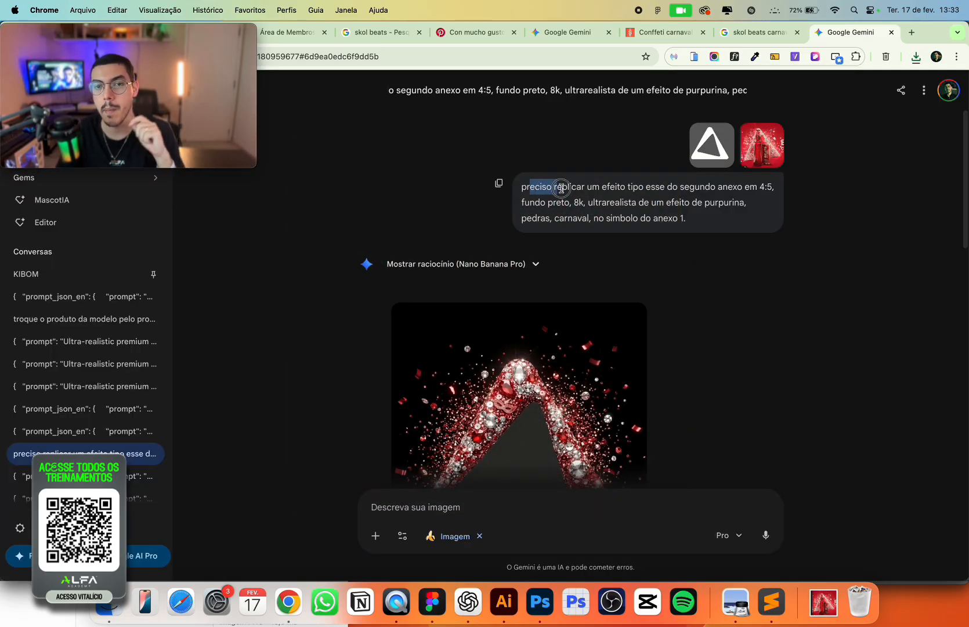
pyautogui.moveTo(561, 188); pyautogui.dragTo(758, 182)
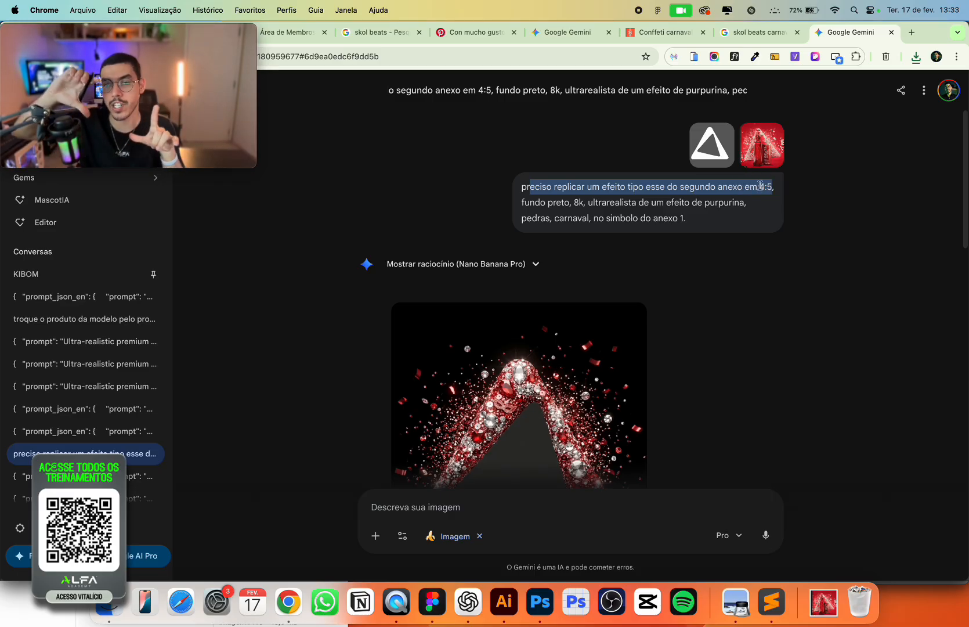
pyautogui.moveTo(607, 202); pyautogui.dragTo(734, 206)
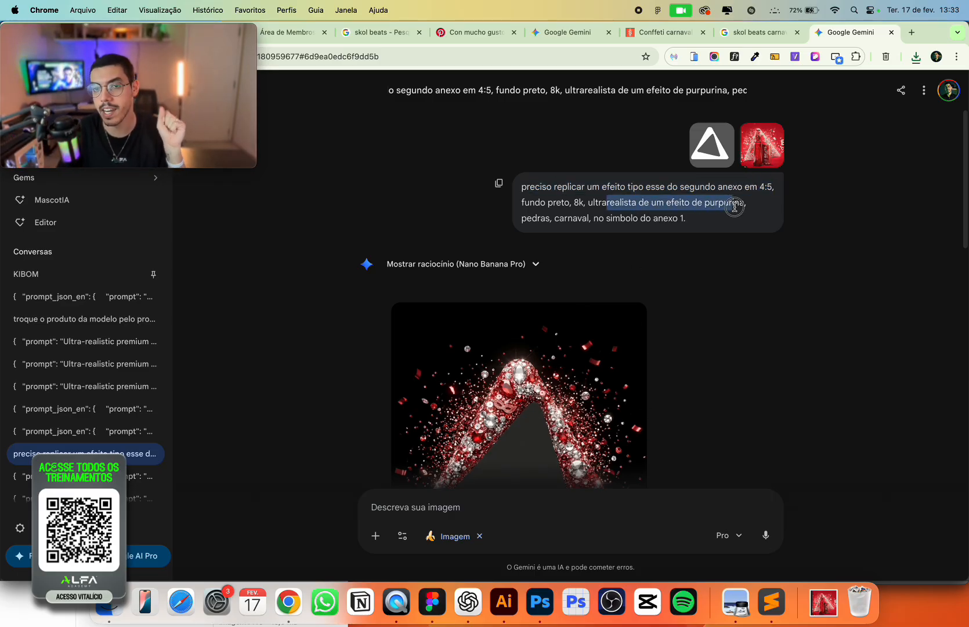
pyautogui.moveTo(547, 220); pyautogui.dragTo(606, 220)
pyautogui.click(613, 224)
# Download the generated red glitter and gemstone triangle image from the Gemini chat, and switch to Photoshop.
pyautogui.scroll(-3, 604, 322)
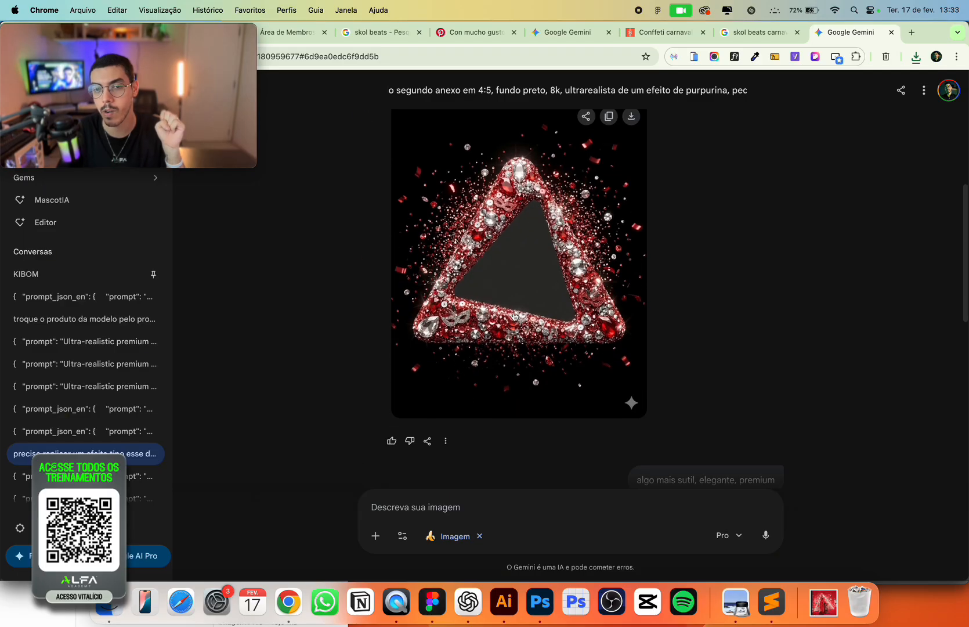
pyautogui.scroll(2, 524, 321)
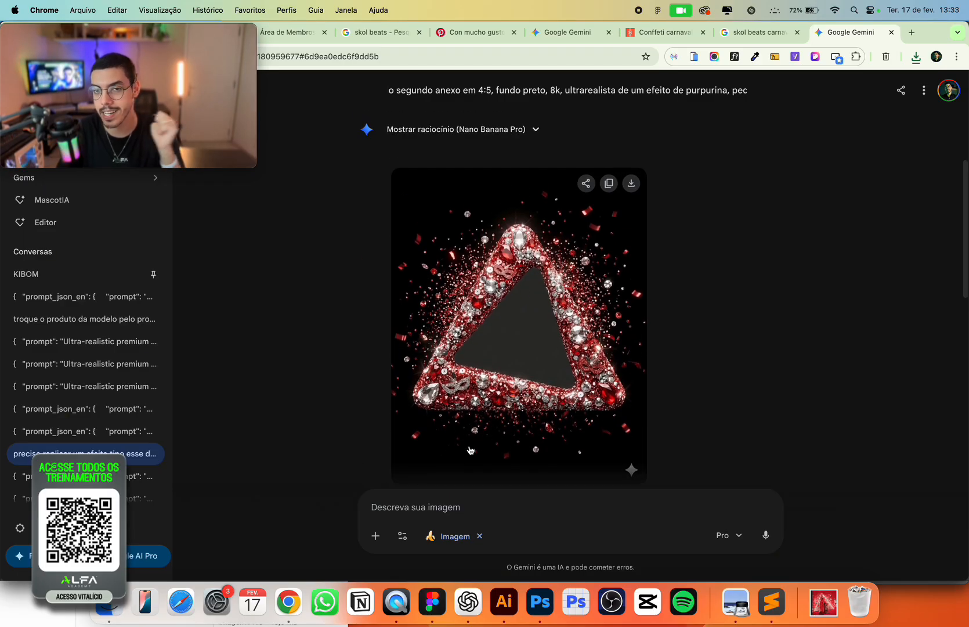
pyautogui.click(631, 184)
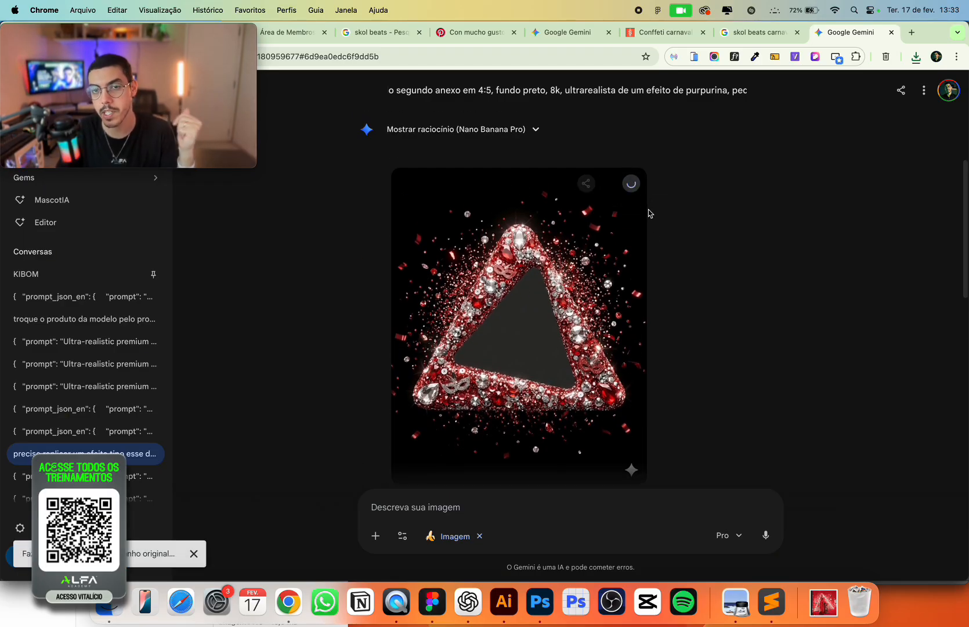
pyautogui.click(541, 601)
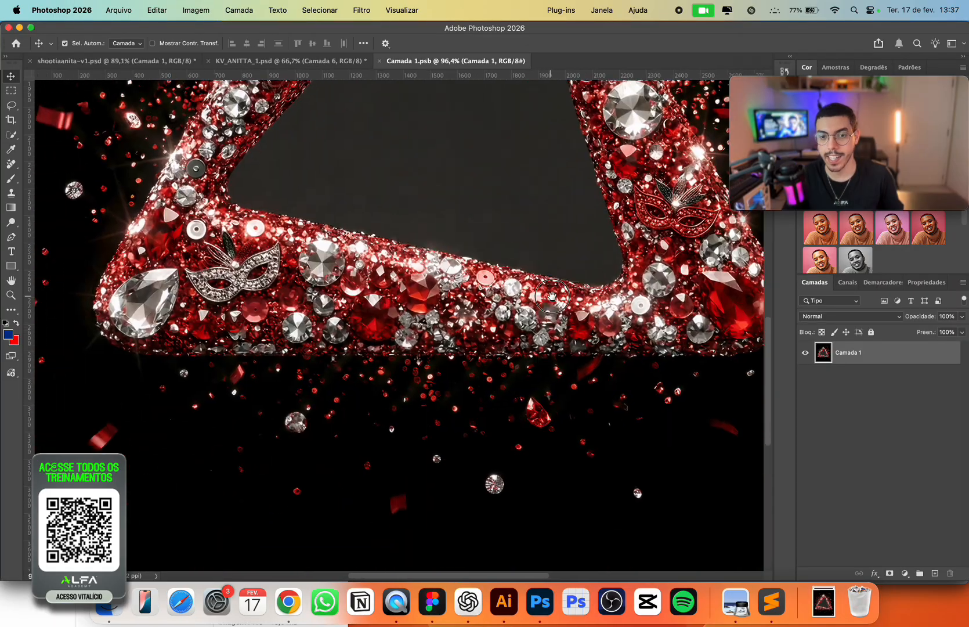
# Examine the triangle's gems, masks and glitter edges up close in Camada 1.psb, and return to the full image.
pyautogui.moveTo(552, 297); pyautogui.dragTo(566, 287)
pyautogui.press('z')
pyautogui.moveTo(421, 301); pyautogui.dragTo(244, 328)
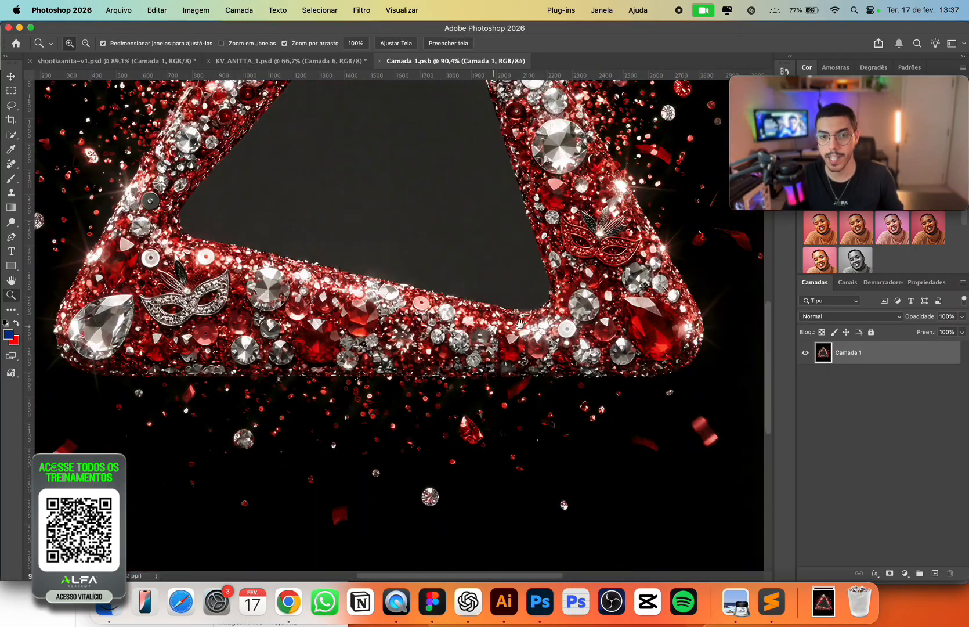
pyautogui.moveTo(556, 231); pyautogui.dragTo(469, 502)
pyautogui.moveTo(471, 502); pyautogui.dragTo(506, 500)
pyautogui.moveTo(475, 208); pyautogui.dragTo(486, 412)
pyautogui.moveTo(486, 411); pyautogui.dragTo(545, 411)
pyautogui.moveTo(368, 411); pyautogui.dragTo(625, 561)
pyautogui.moveTo(533, 419); pyautogui.dragTo(483, 238)
pyautogui.press('super+0')
pyautogui.press('v')
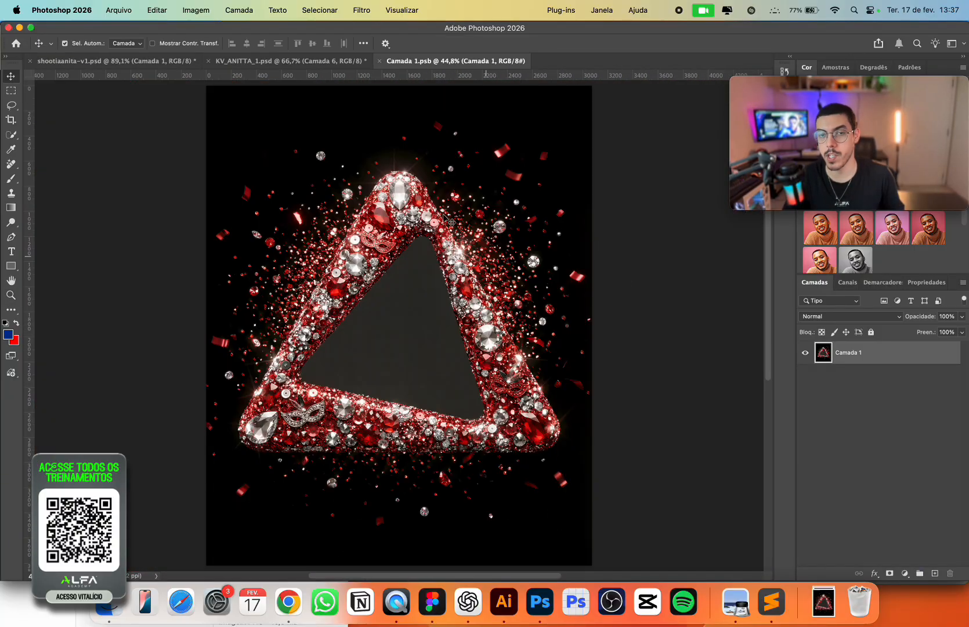
# Close Camada 1.psb and check the KV_ANITTA_1 key visual with the Camada 6 triangle layer hidden.
pyautogui.click(379, 61)
pyautogui.moveTo(569, 347); pyautogui.dragTo(552, 336)
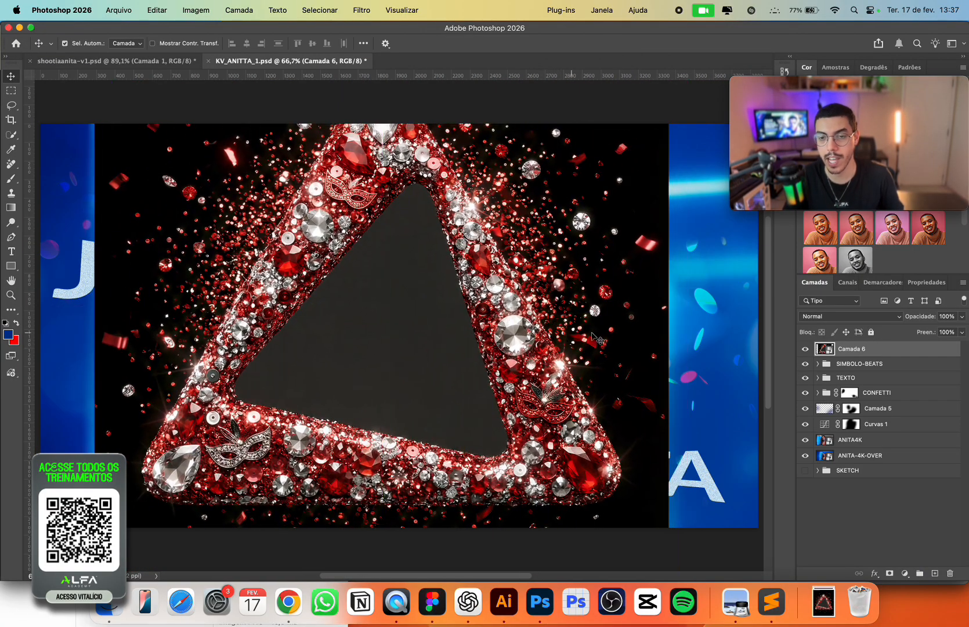
pyautogui.press('super+comma')
pyautogui.press('super+comma')
pyautogui.press('super+comma')
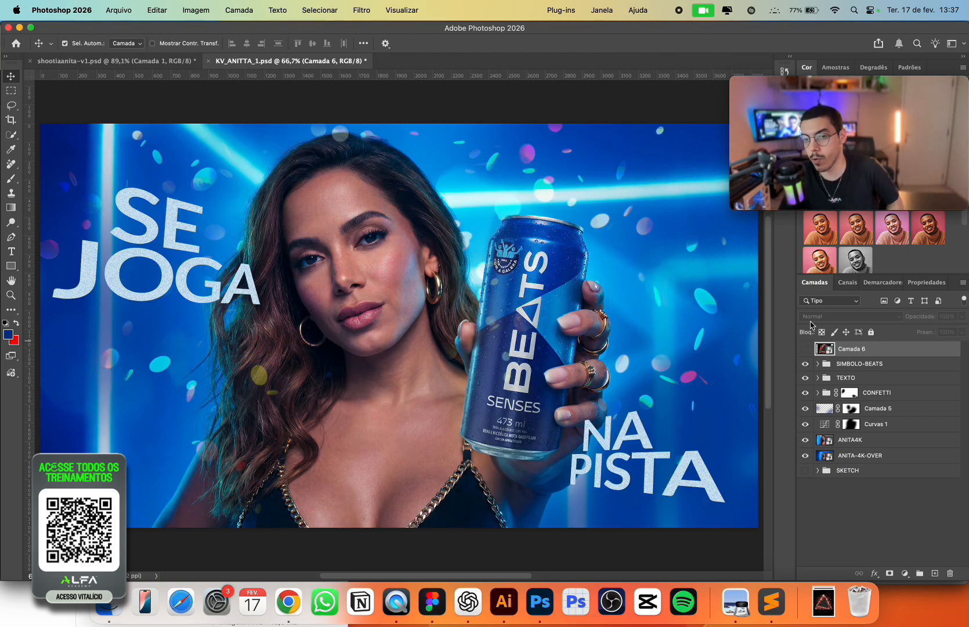
# Show the Camada 6 layer and set its blending mode to Divisão.
pyautogui.click(805, 348)
pyautogui.click(830, 316)
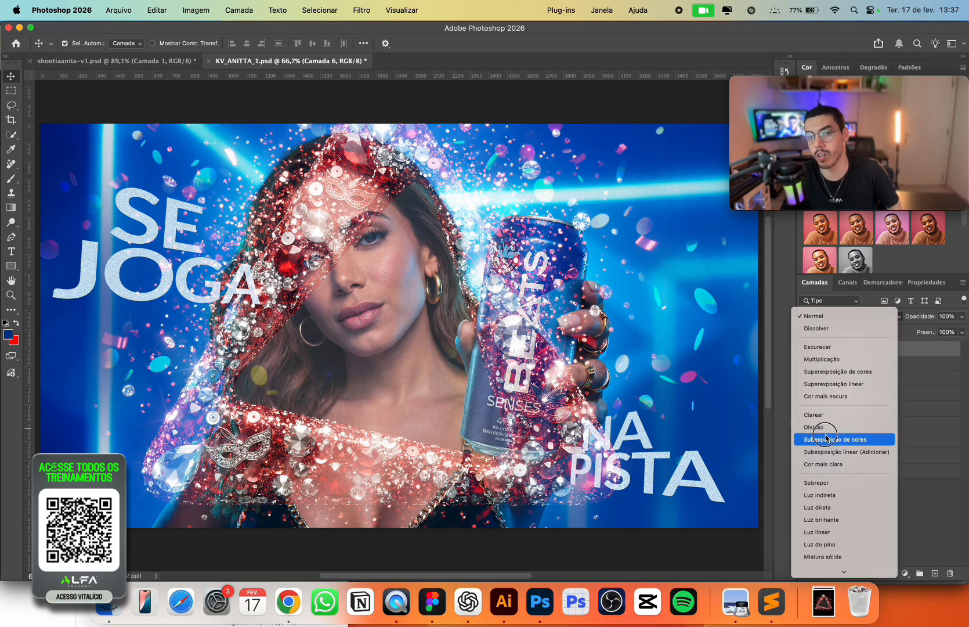
pyautogui.click(815, 427)
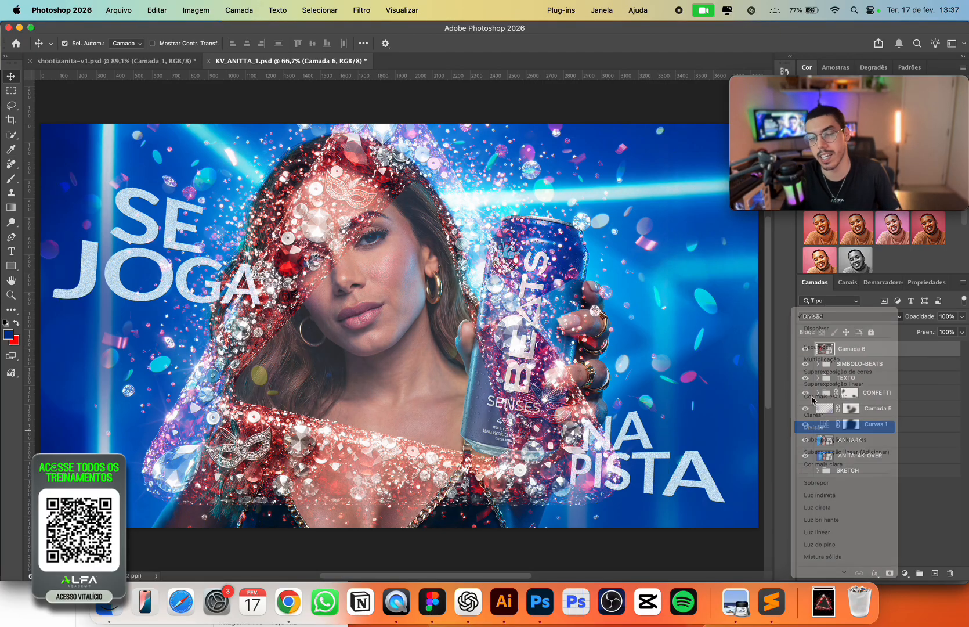
# Resize and reposition the Camada 6 glitter triangle so it frames the woman's head and its lower corner overlaps the can.
pyautogui.press('super+t')
pyautogui.moveTo(651, 110); pyautogui.dragTo(568, 168)
pyautogui.moveTo(490, 302); pyautogui.dragTo(475, 230)
pyautogui.press('Return')
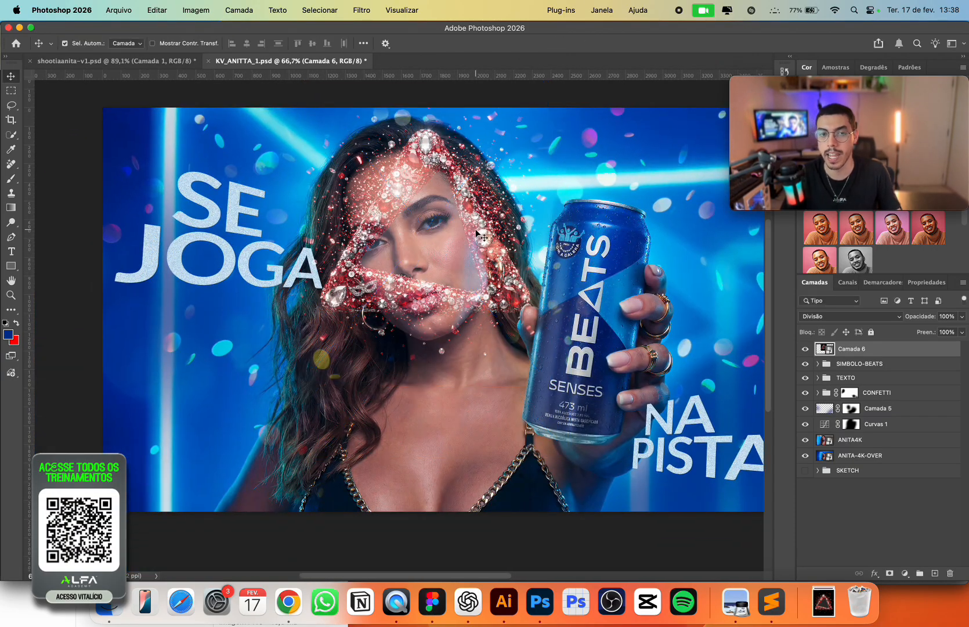
pyautogui.press('super+0')
pyautogui.press('super+t')
pyautogui.moveTo(381, 302); pyautogui.dragTo(255, 365)
pyautogui.moveTo(519, 444); pyautogui.dragTo(656, 485)
pyautogui.moveTo(455, 405); pyautogui.dragTo(441, 388)
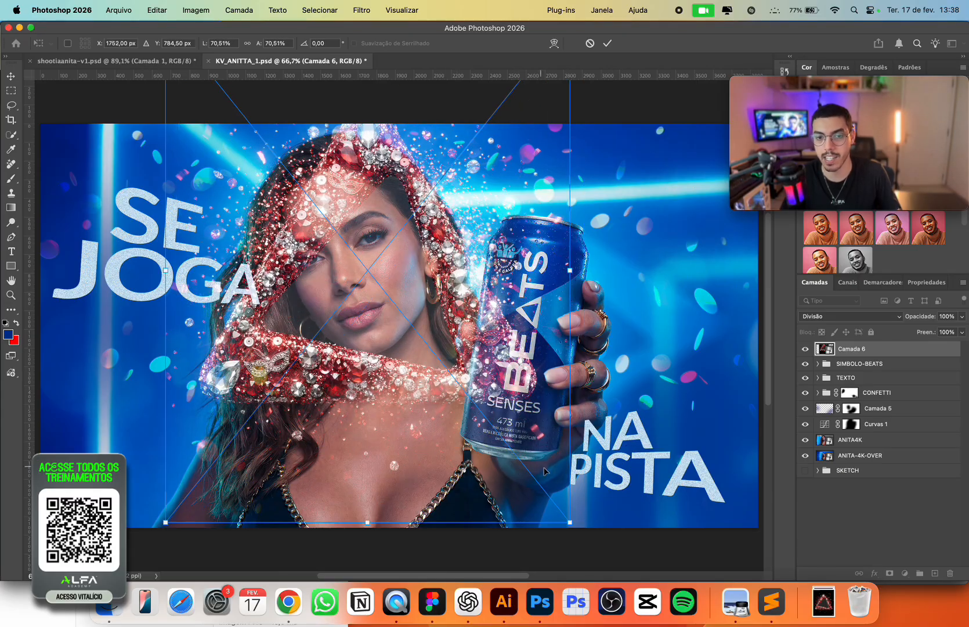
pyautogui.moveTo(568, 522); pyautogui.dragTo(607, 567)
pyautogui.press('Return')
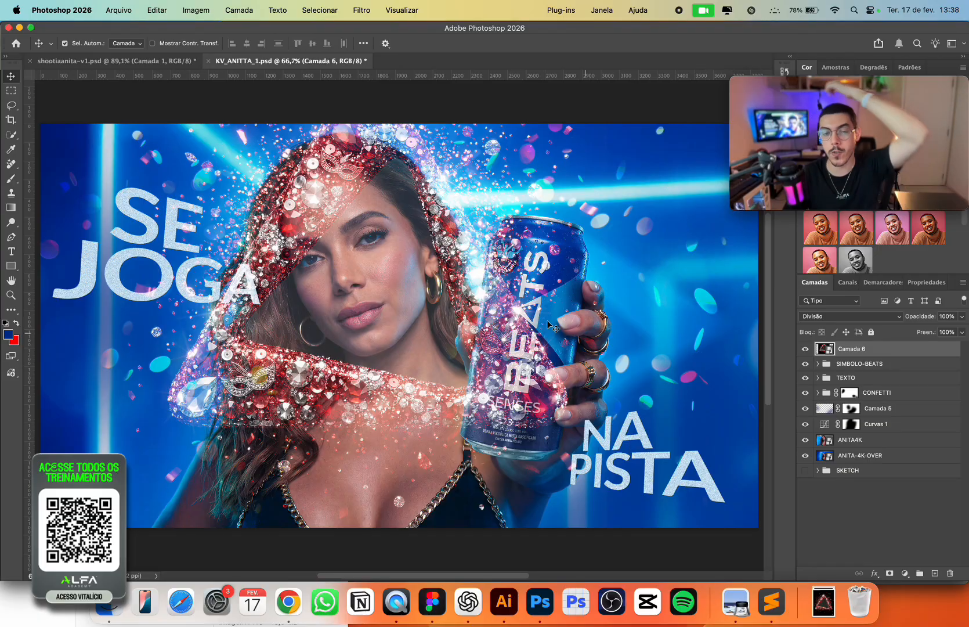
# Set Camada 6 to the Subexposição de cores blending mode and copy the inner CONFFETI group's layer mask onto it.
pyautogui.click(825, 316)
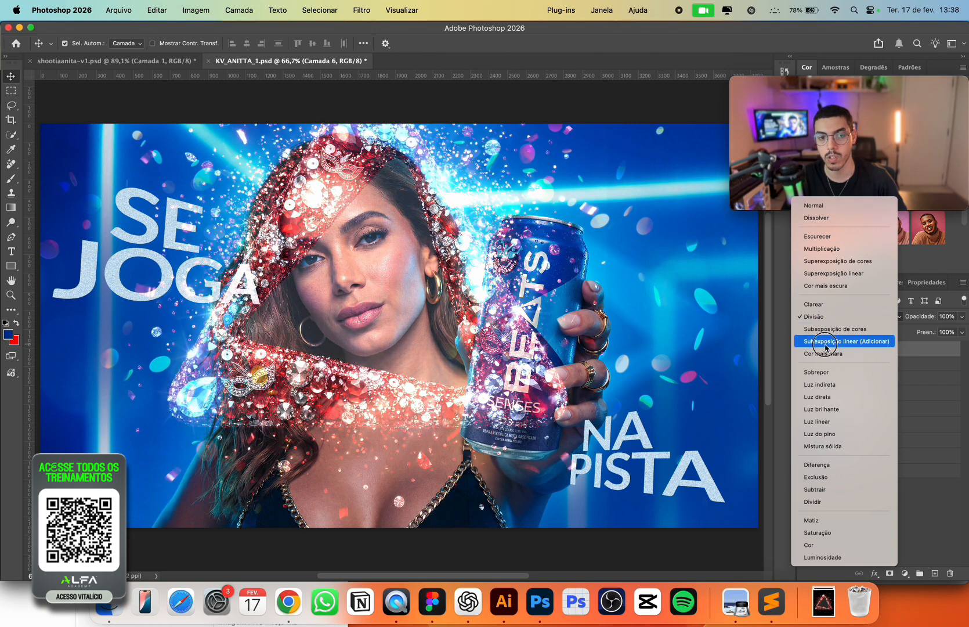
pyautogui.click(828, 330)
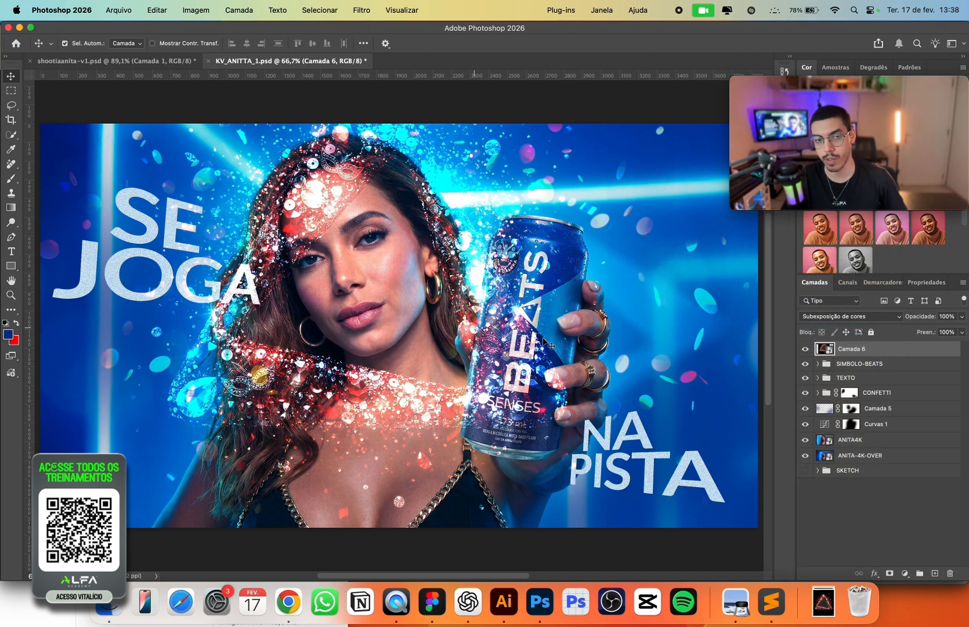
pyautogui.click(819, 392)
pyautogui.moveTo(859, 424); pyautogui.dragTo(859, 353)
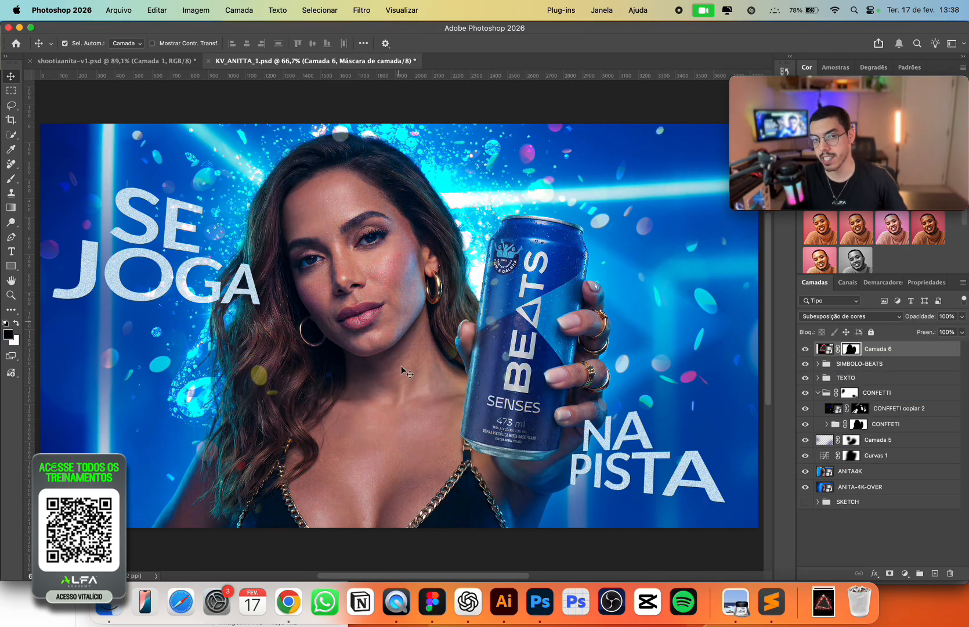
pyautogui.click(818, 393)
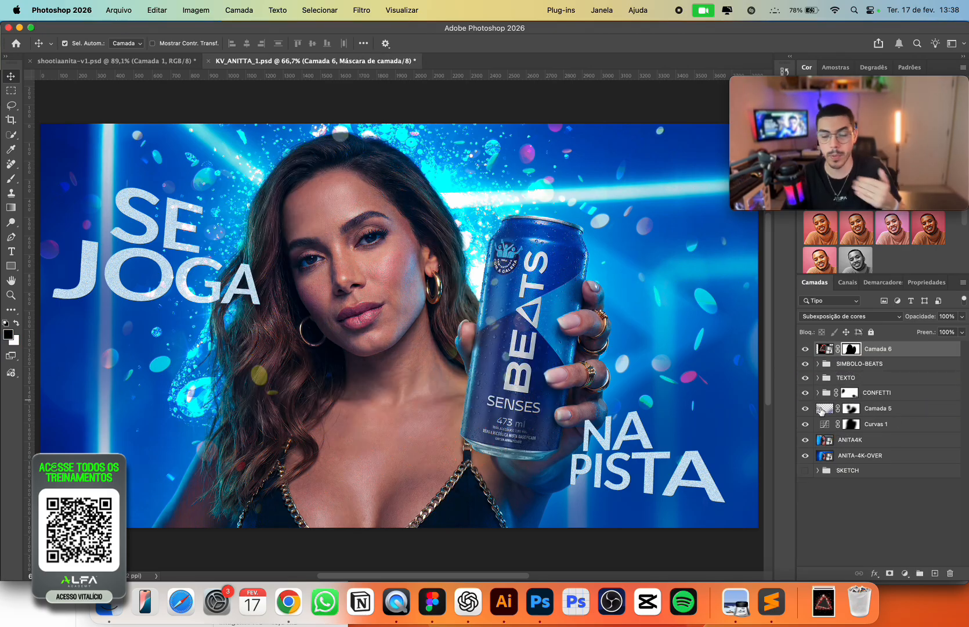
pyautogui.click(818, 393)
pyautogui.click(818, 392)
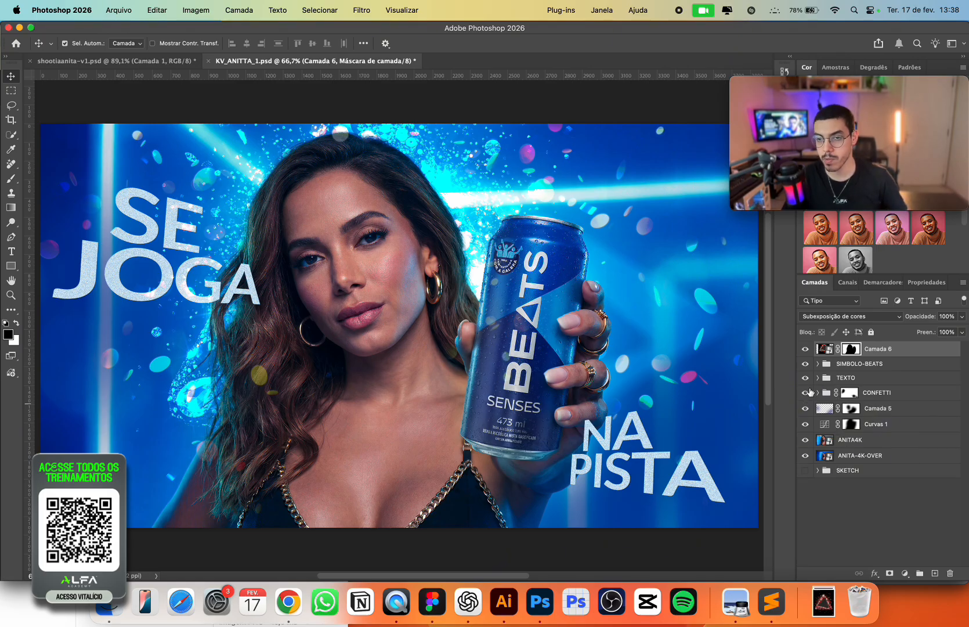
# Compare the key visual with and without the masked Camada 6 glitter effect, leaving the layer visible.
pyautogui.click(805, 349)
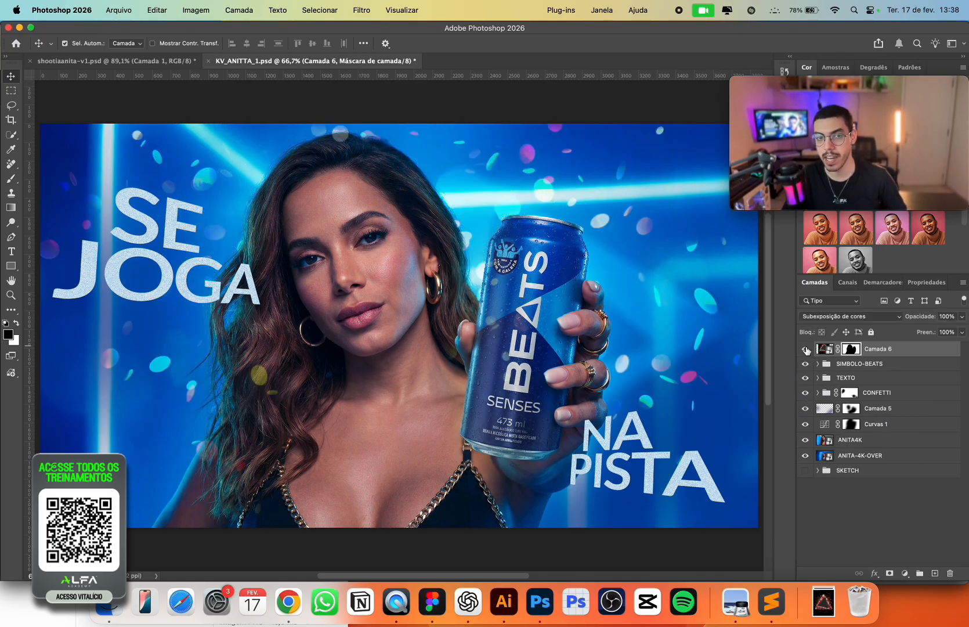
pyautogui.click(805, 349)
pyautogui.click(805, 349)
pyautogui.click(805, 349)
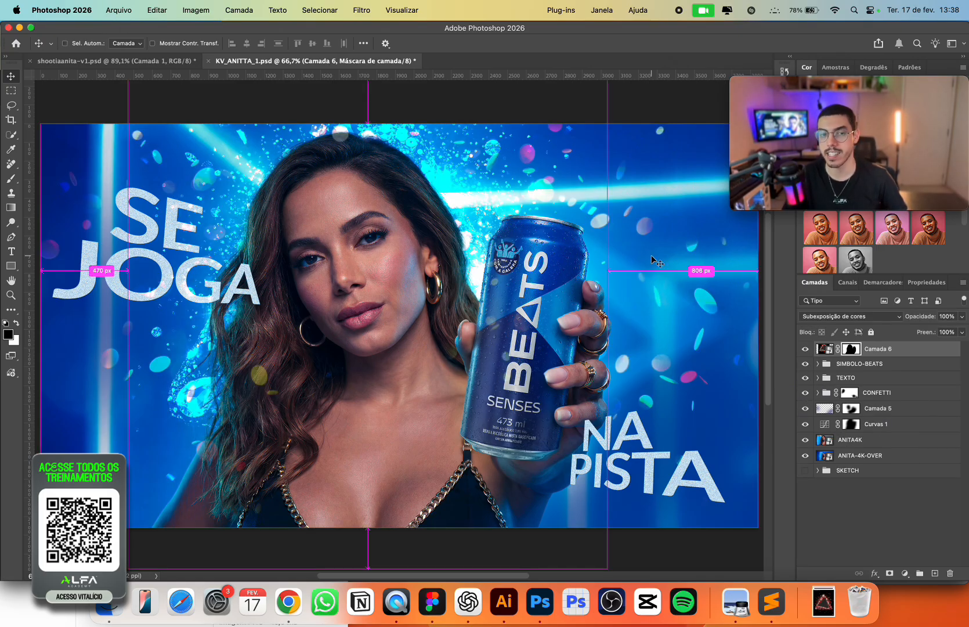
pyautogui.press('super+minus')
pyautogui.press('super+plus')
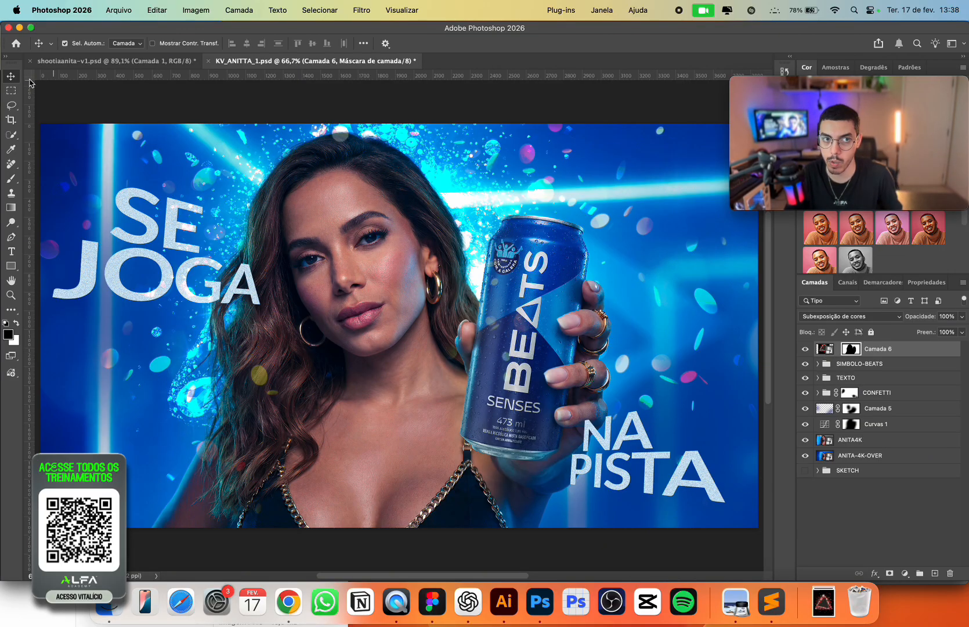
# Switch to the shootiaanita-v1.psd document and collapse its Agrupar 4 and Agrupar 5 copiar layer groups.
pyautogui.click(119, 62)
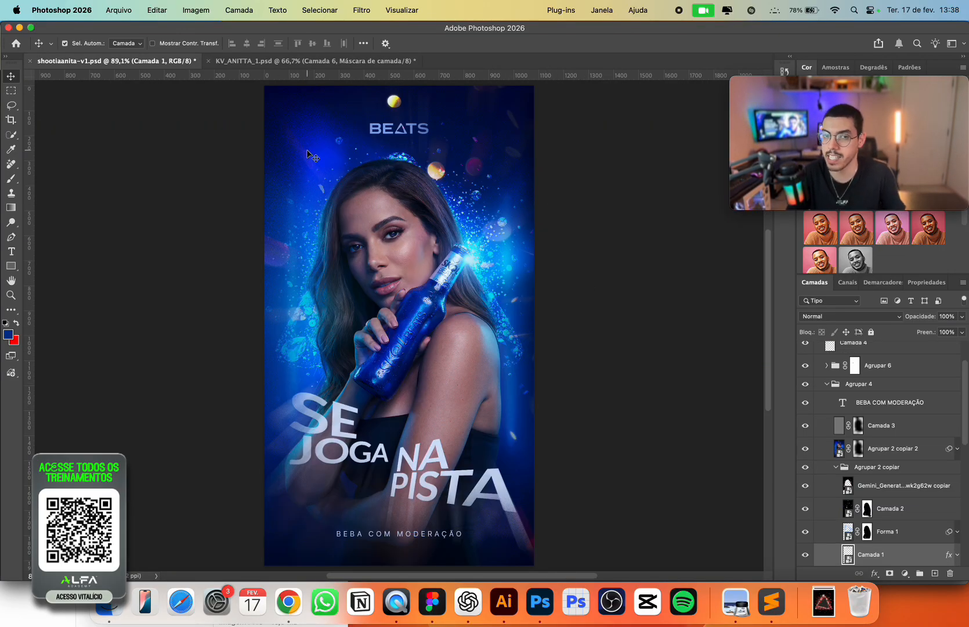
pyautogui.press('super+0')
pyautogui.press('XF86MonBrightnessUp')
pyautogui.click(827, 384)
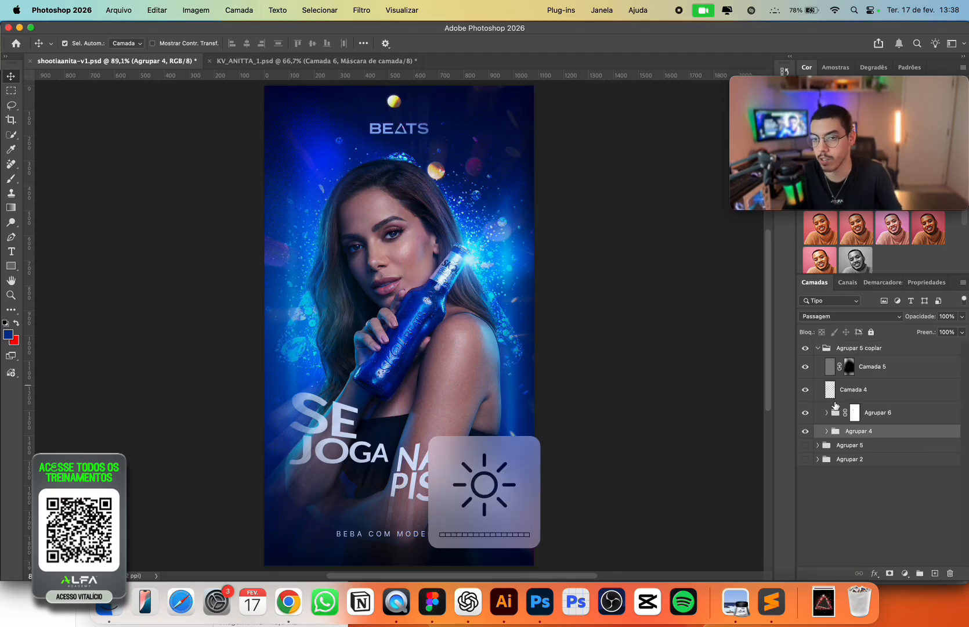
pyautogui.click(818, 349)
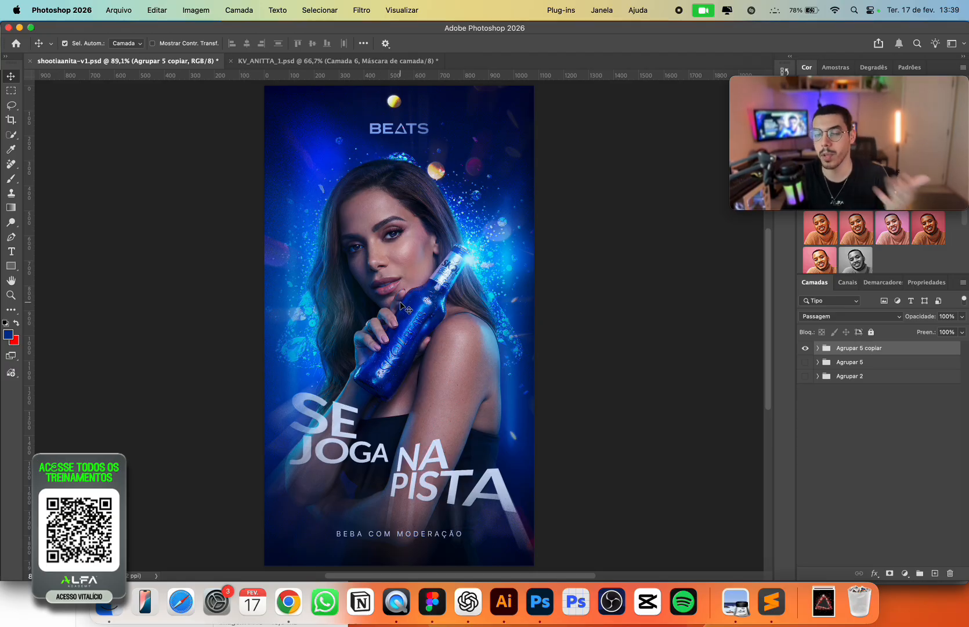
# Compare the glitter and light treatment of KV_ANITTA_1.psd against the shootiaanita-v1.psd poster, ending on KV_ANITTA_1.psd.
pyautogui.click(303, 61)
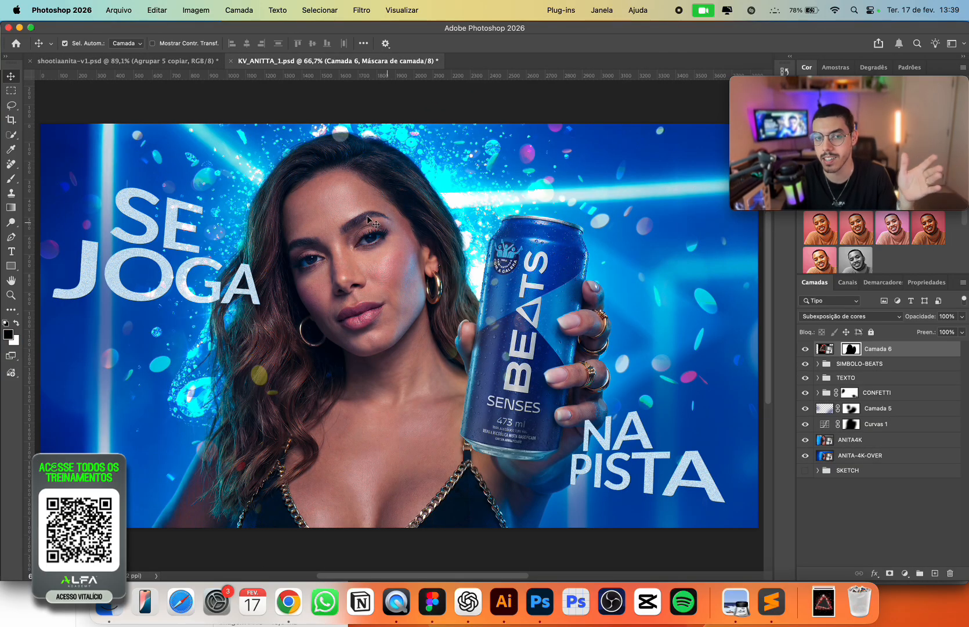
pyautogui.click(124, 61)
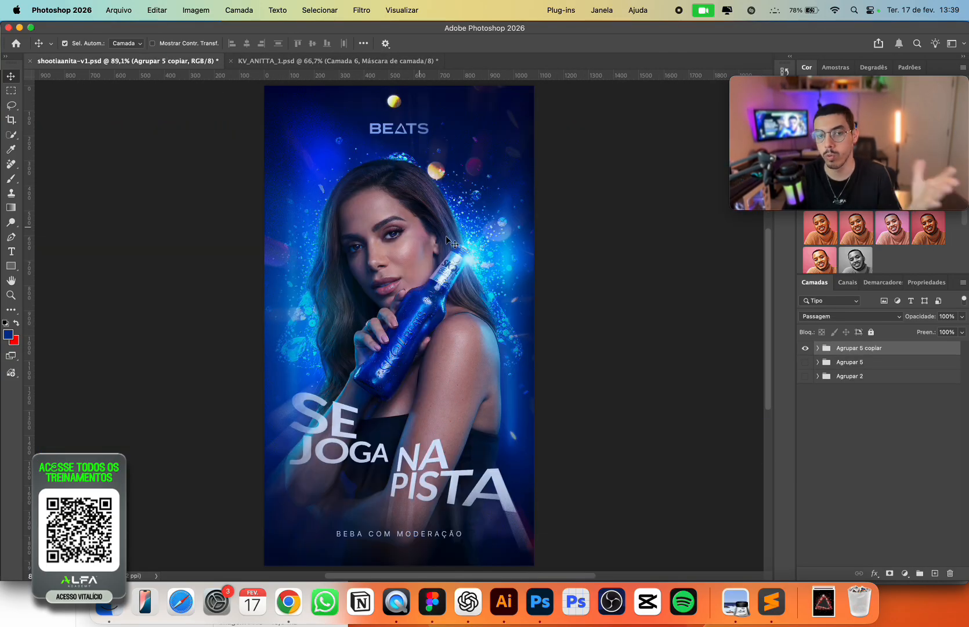
pyautogui.click(386, 61)
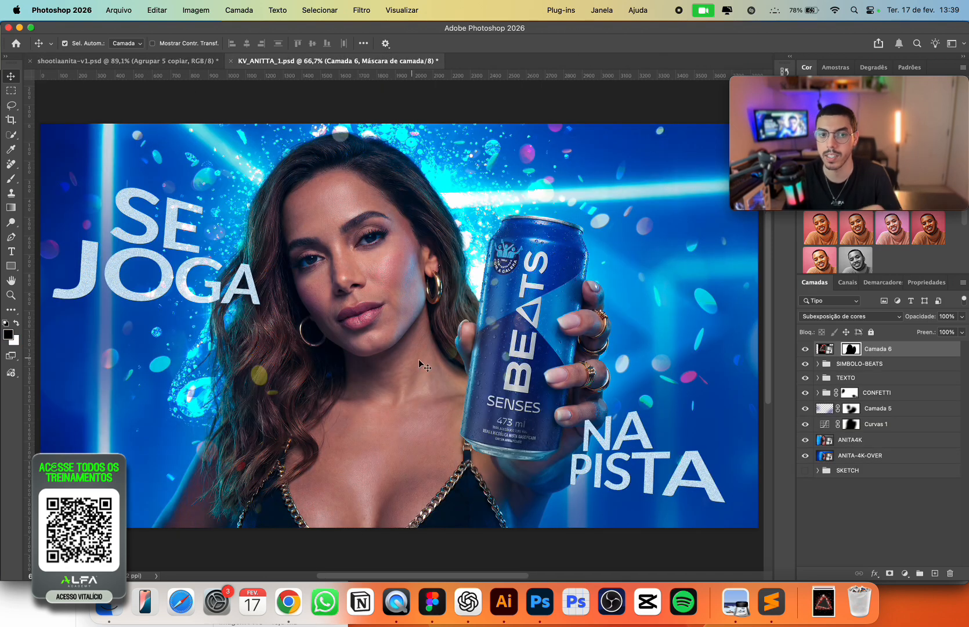
pyautogui.hotkey('ctrl', 'Tab')
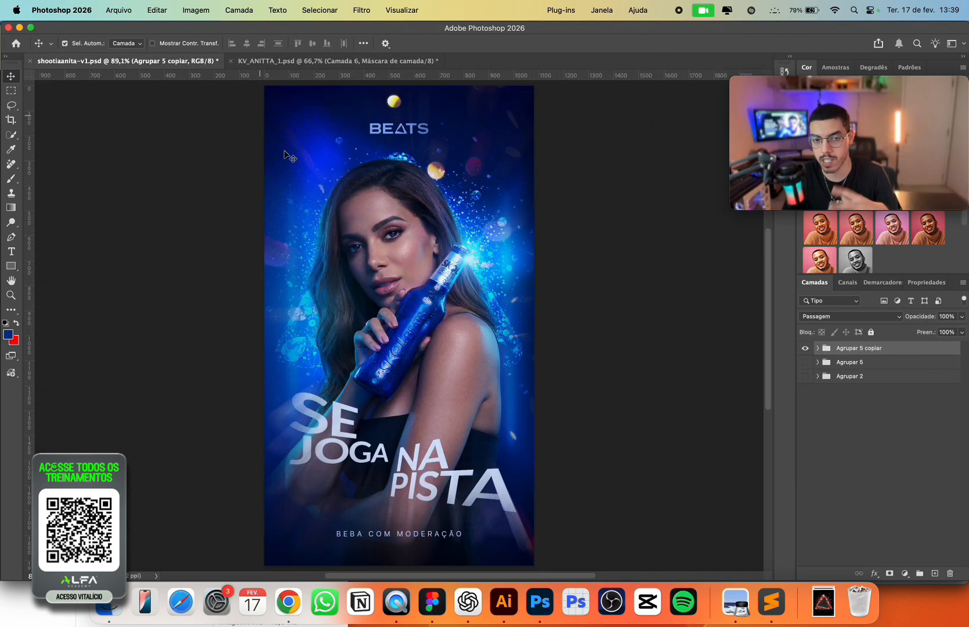
pyautogui.click(343, 56)
pyautogui.click(177, 61)
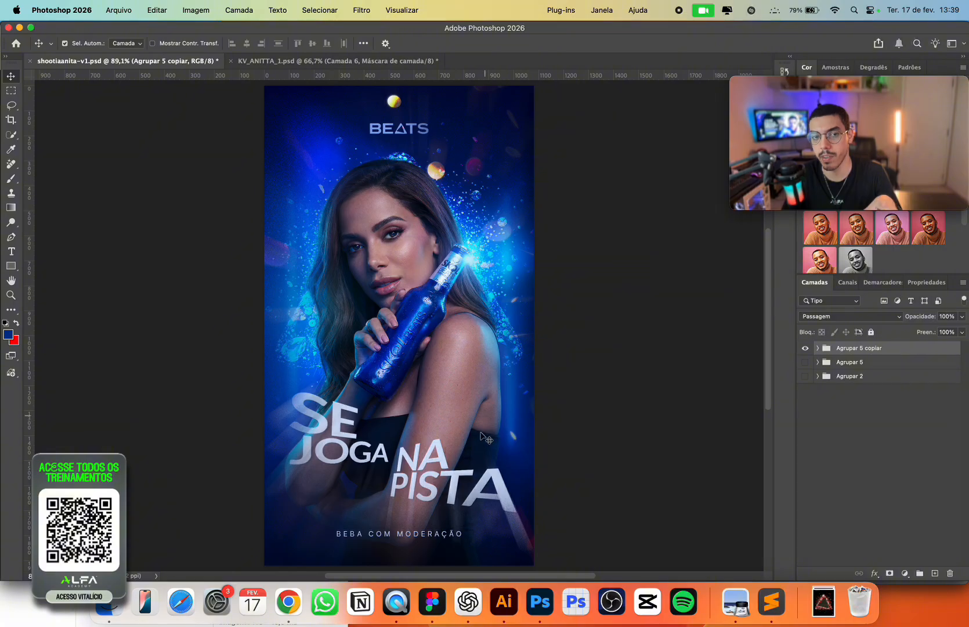
pyautogui.click(341, 61)
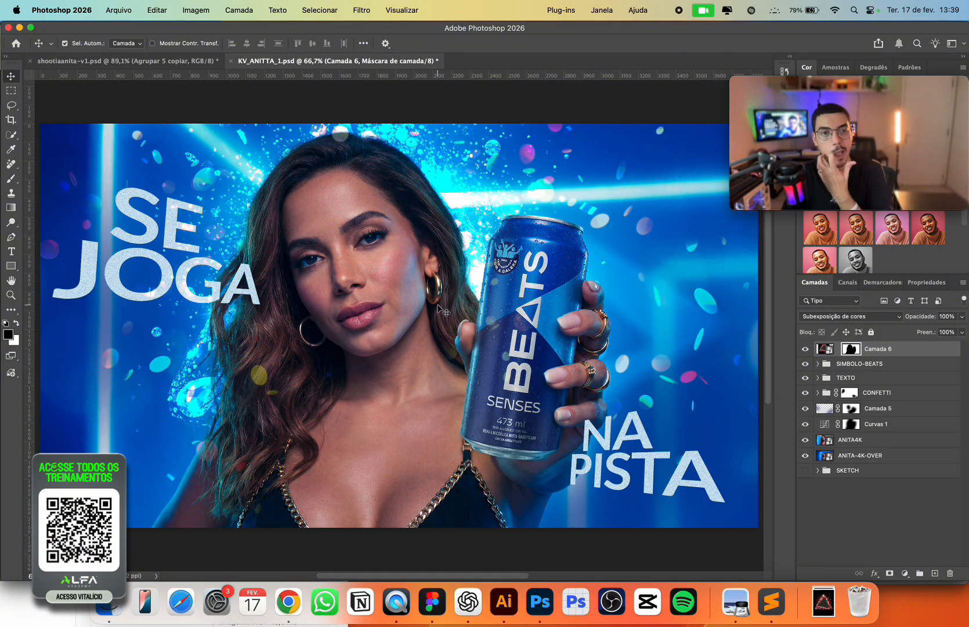
pyautogui.click(177, 61)
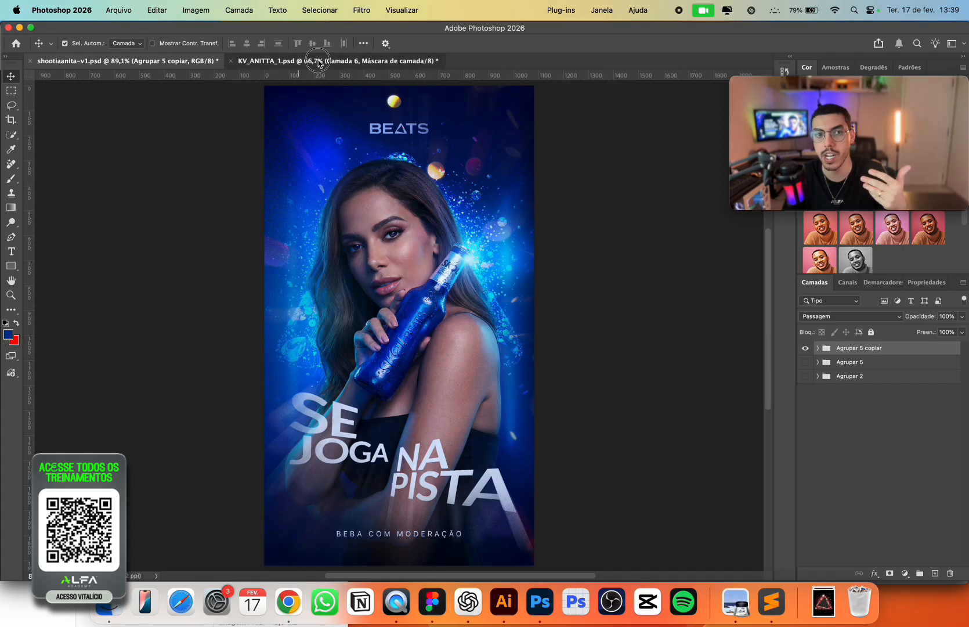
pyautogui.click(279, 61)
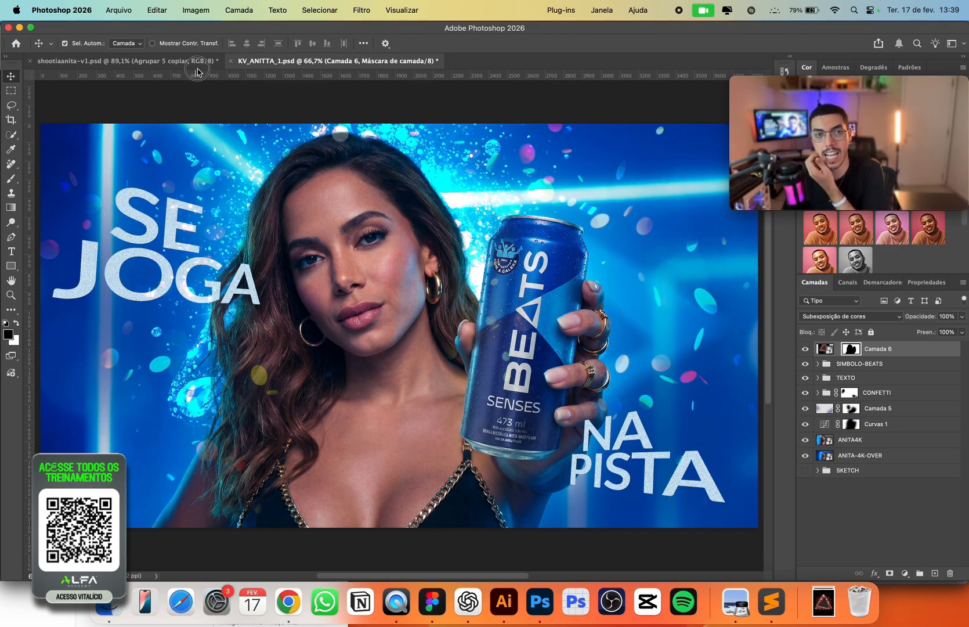
pyautogui.click(177, 61)
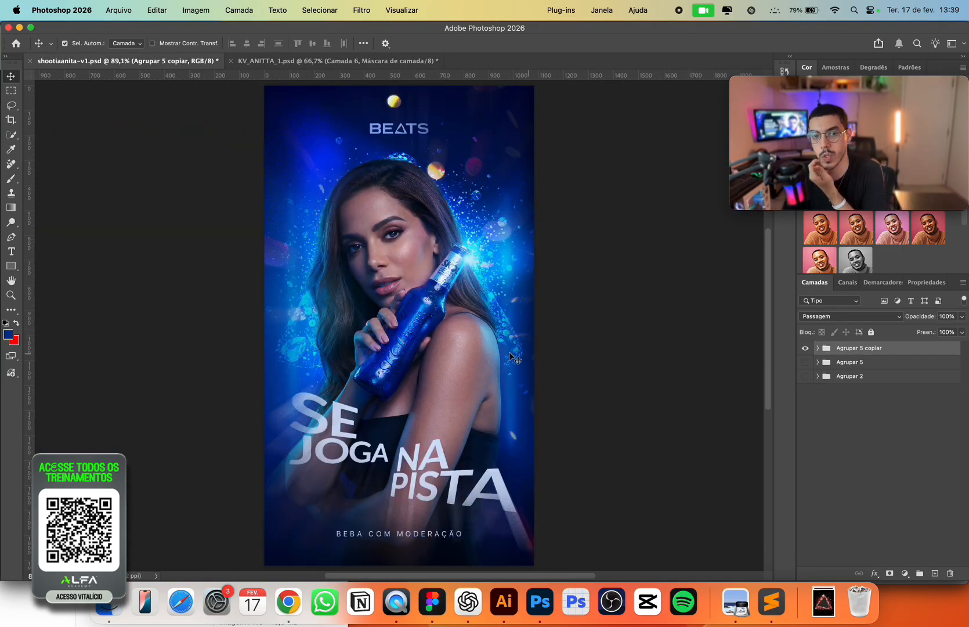
pyautogui.hotkey('ctrl', 'Tab')
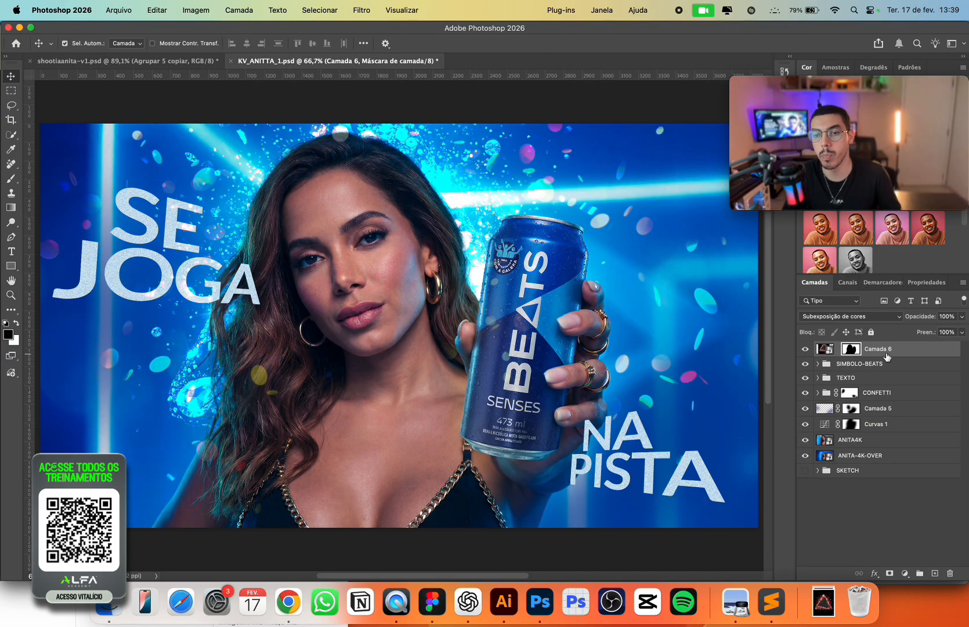
# Move Camada 6 directly below Curvas 1 in the layer stack and set its fill to 33%.
pyautogui.moveTo(873, 424); pyautogui.dragTo(899, 431)
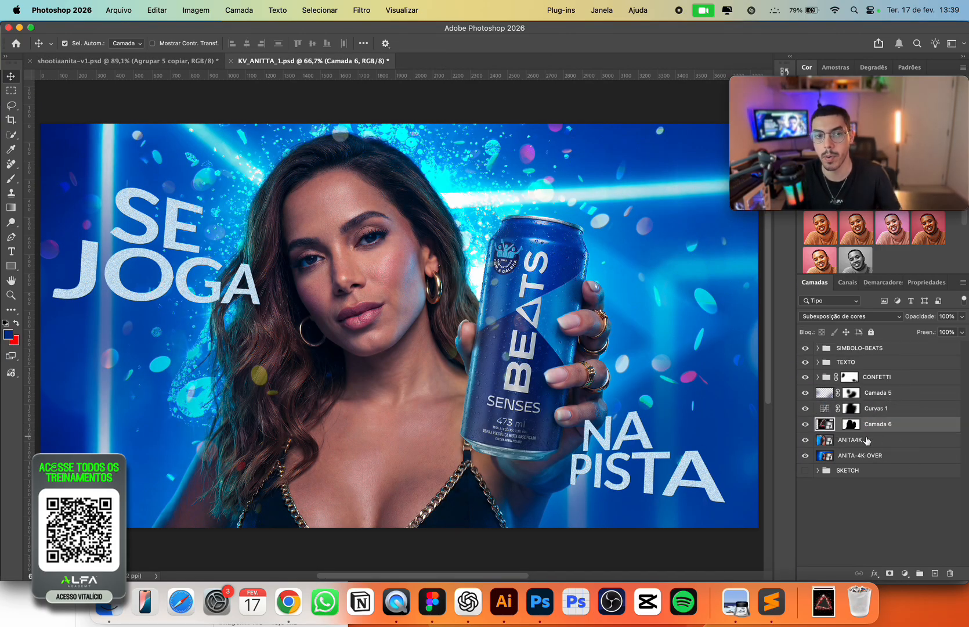
pyautogui.click(805, 424)
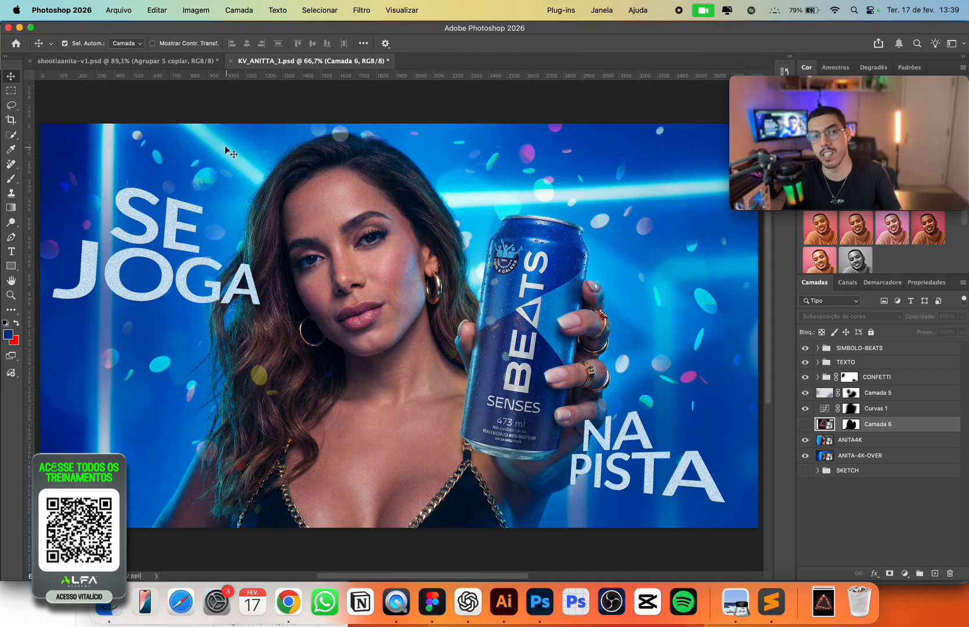
pyautogui.click(197, 61)
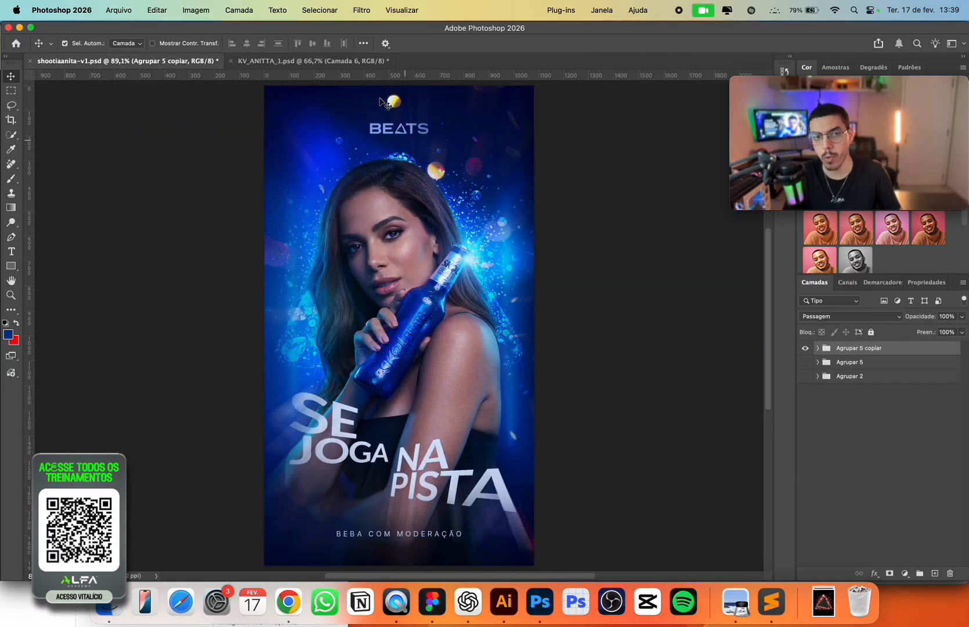
pyautogui.hotkey('ctrl', 'Tab')
pyautogui.click(805, 423)
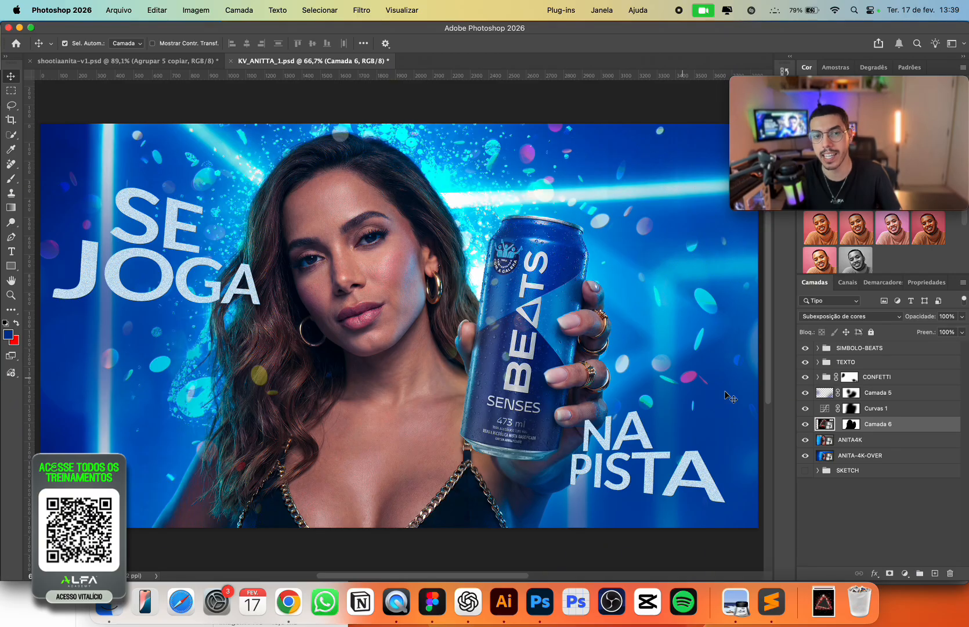
pyautogui.moveTo(928, 336)
pyautogui.mouseDown()
pyautogui.moveTo(918, 337)
pyautogui.moveTo(927, 336)
pyautogui.mouseUp()
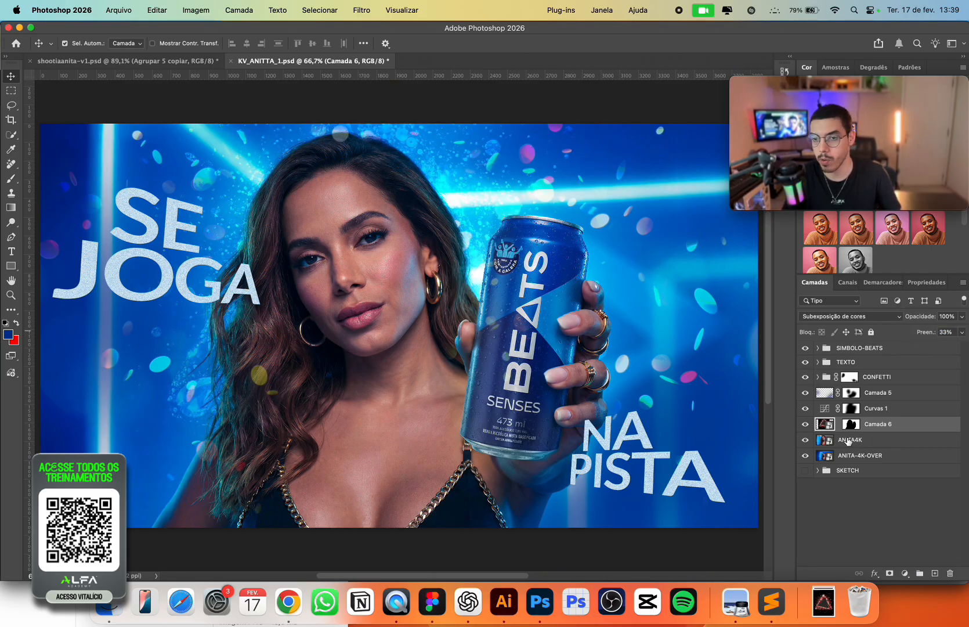
# Scale the Camada 6 glitter down to 63.15% and move it up around the woman's head.
pyautogui.press('super+t')
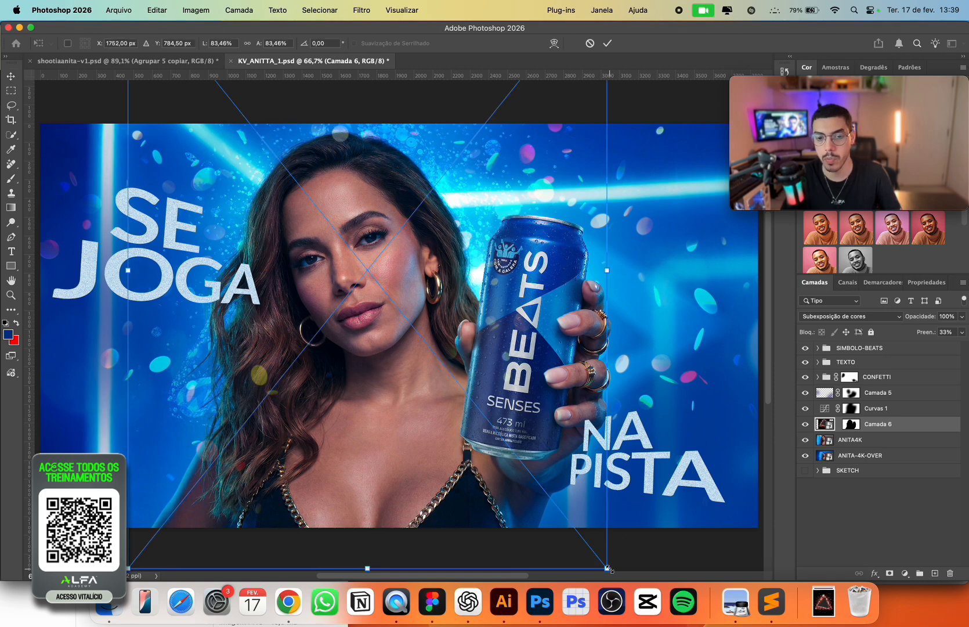
pyautogui.moveTo(608, 569); pyautogui.dragTo(510, 496)
pyautogui.moveTo(454, 420); pyautogui.dragTo(471, 337)
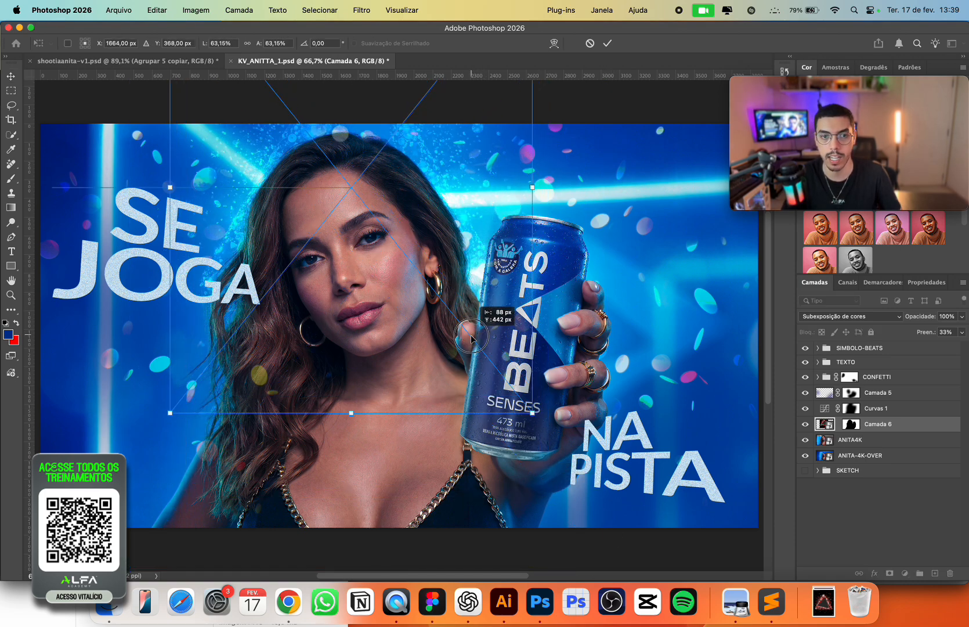
pyautogui.press('Return')
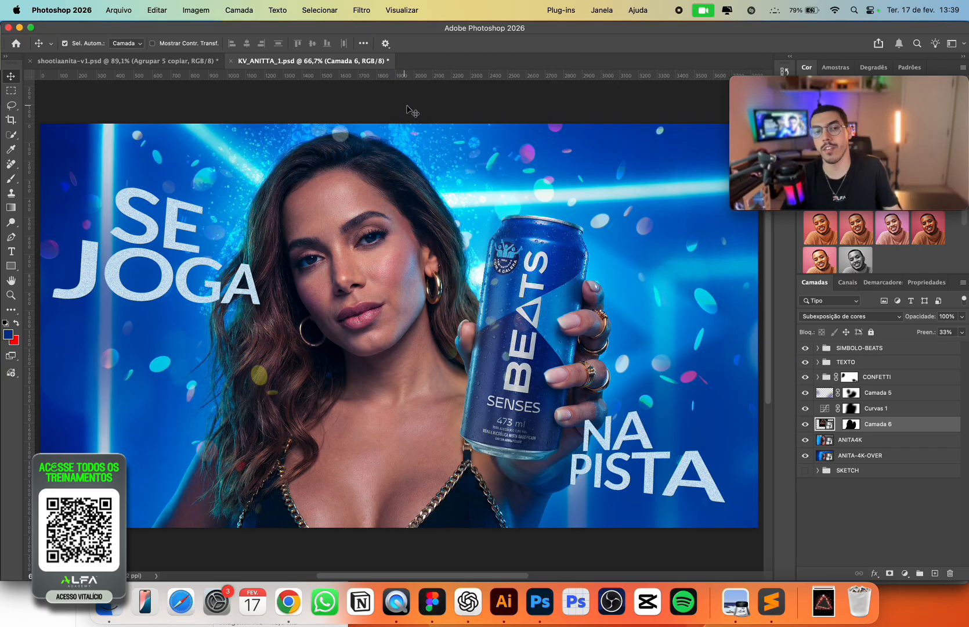
# Compare the key visual without Camada 6 to the shootiaanita-v1.psd poster, then show Camada 6 again.
pyautogui.click(805, 424)
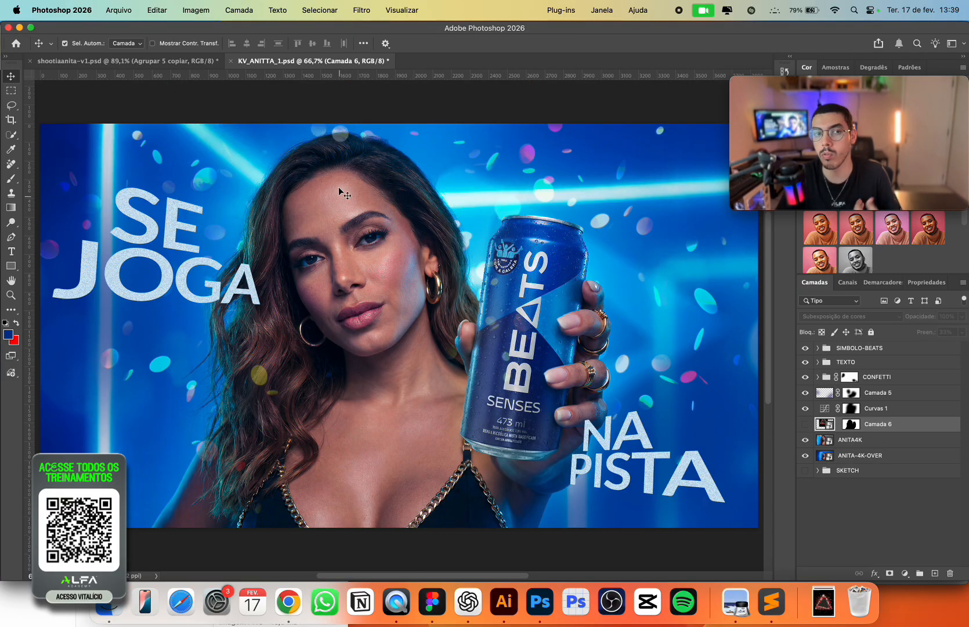
pyautogui.click(191, 62)
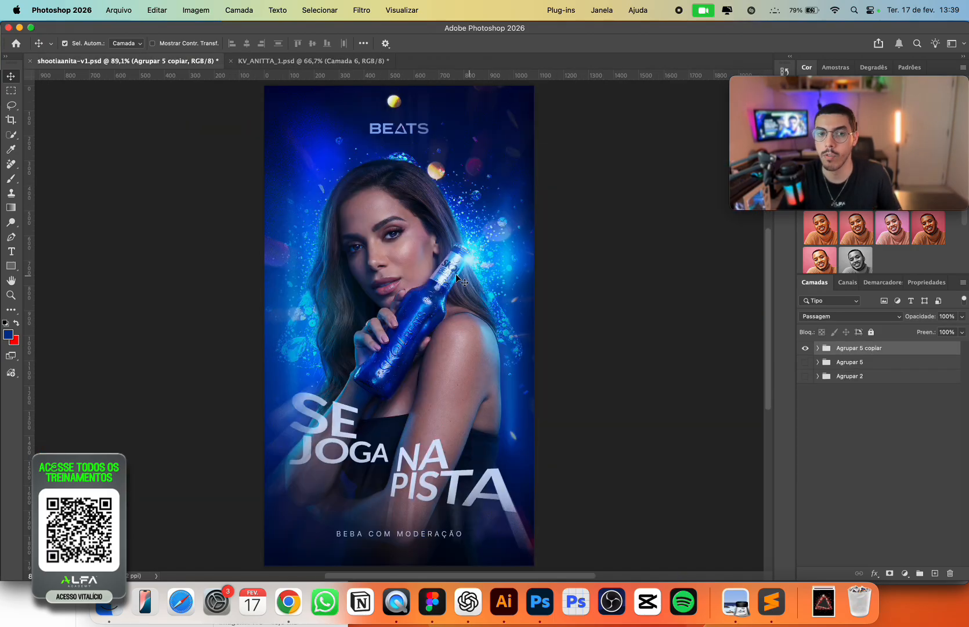
pyautogui.click(304, 62)
pyautogui.click(805, 424)
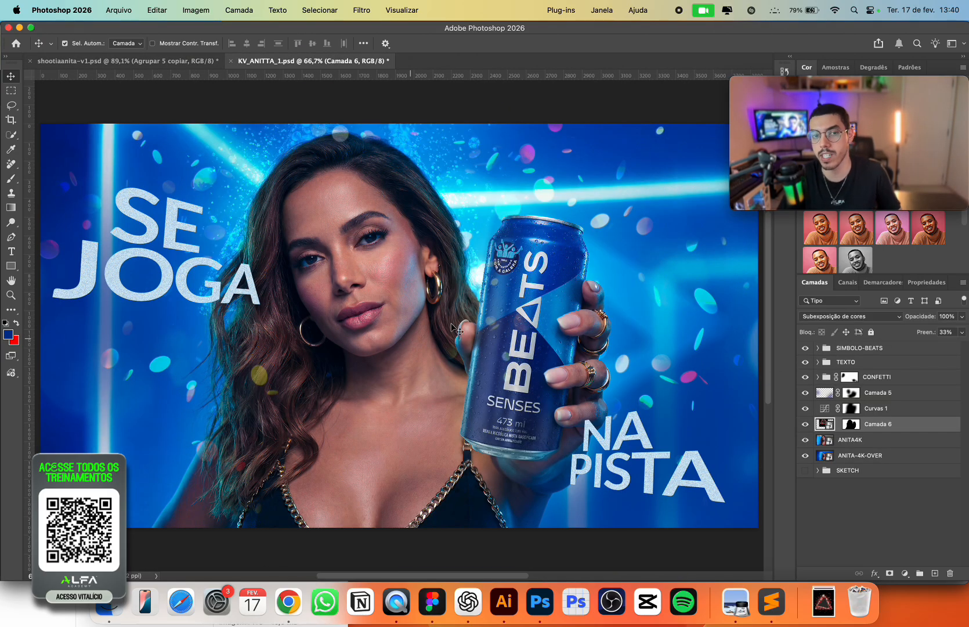
# Enlarge the Camada 6 glitter to 100.42% and shift it behind the can and raised hand, at about X 2586, Y 1080 px.
pyautogui.press('super+t')
pyautogui.moveTo(528, 429); pyautogui.dragTo(715, 485)
pyautogui.moveTo(473, 311); pyautogui.dragTo(497, 391)
pyautogui.press('Return')
pyautogui.press('super+t')
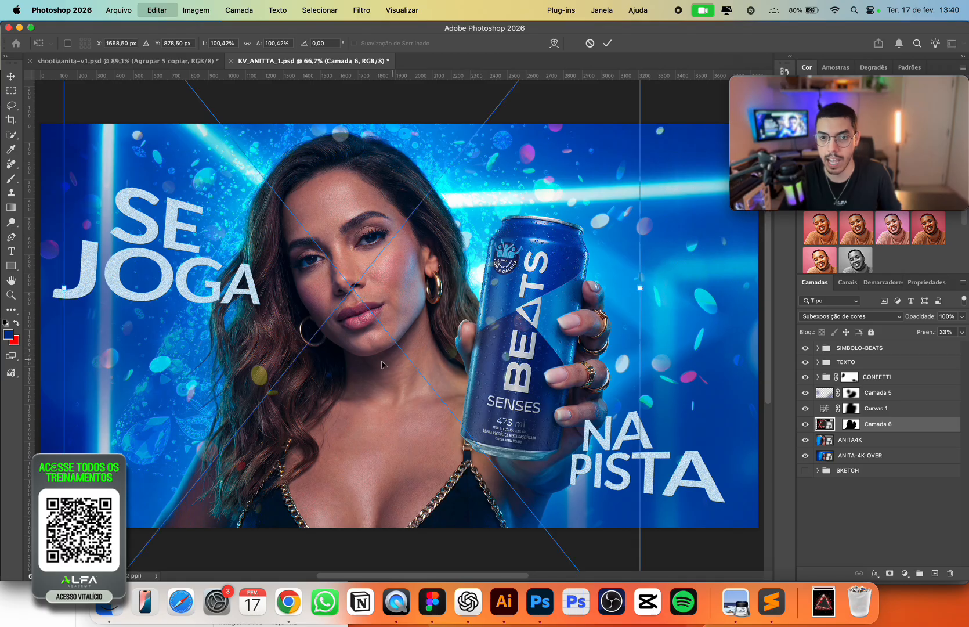
pyautogui.moveTo(441, 369); pyautogui.dragTo(553, 388)
pyautogui.press('Return')
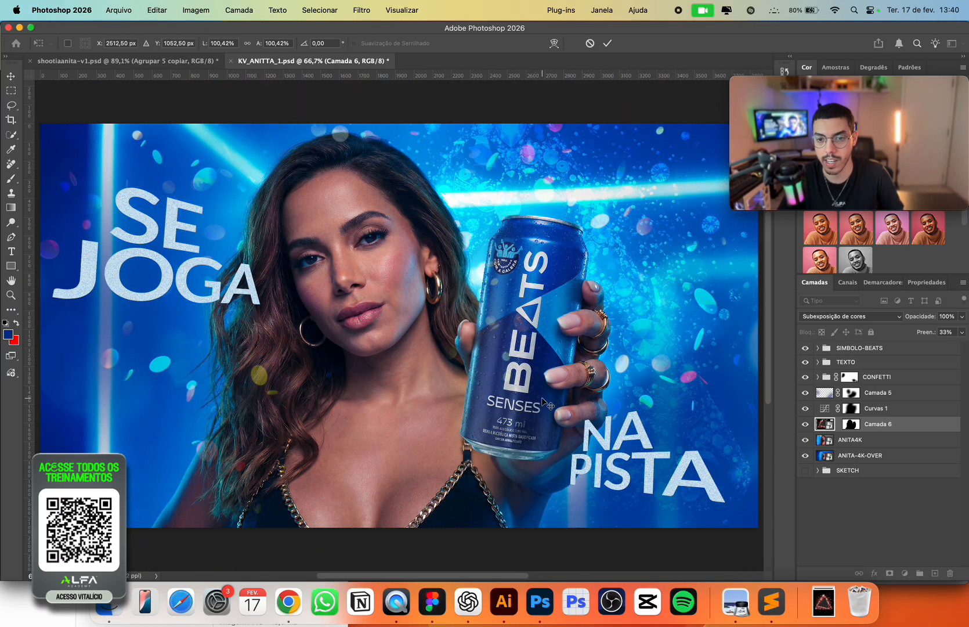
pyautogui.press('super+t')
pyautogui.moveTo(613, 318)
pyautogui.mouseDown()
pyautogui.moveTo(636, 327)
pyautogui.moveTo(626, 318)
pyautogui.mouseUp()
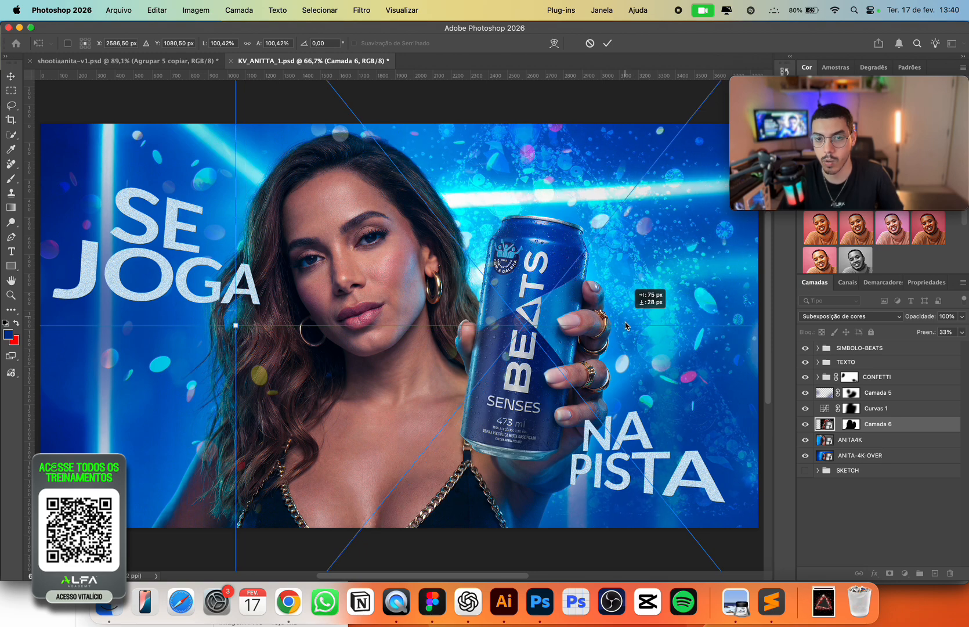
pyautogui.press('Return')
# Check what CONFETTI, Curvas 1, TEXTO and SIMBOLO-BEATS each contribute by toggling their visibility, leaving them all visible.
pyautogui.click(805, 378)
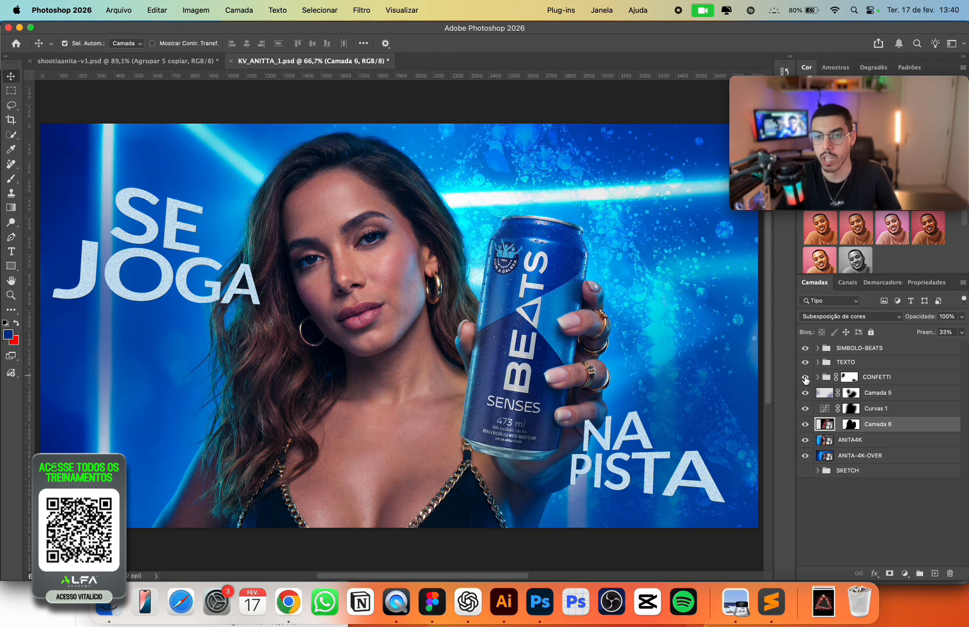
pyautogui.click(805, 378)
pyautogui.click(805, 405)
pyautogui.click(804, 405)
pyautogui.click(805, 360)
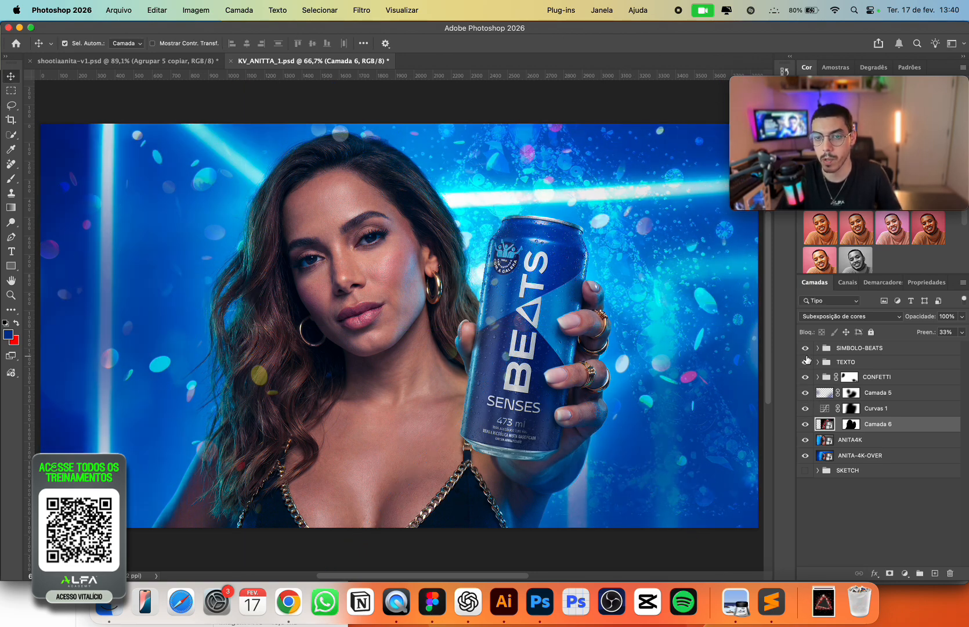
pyautogui.click(805, 360)
pyautogui.click(806, 348)
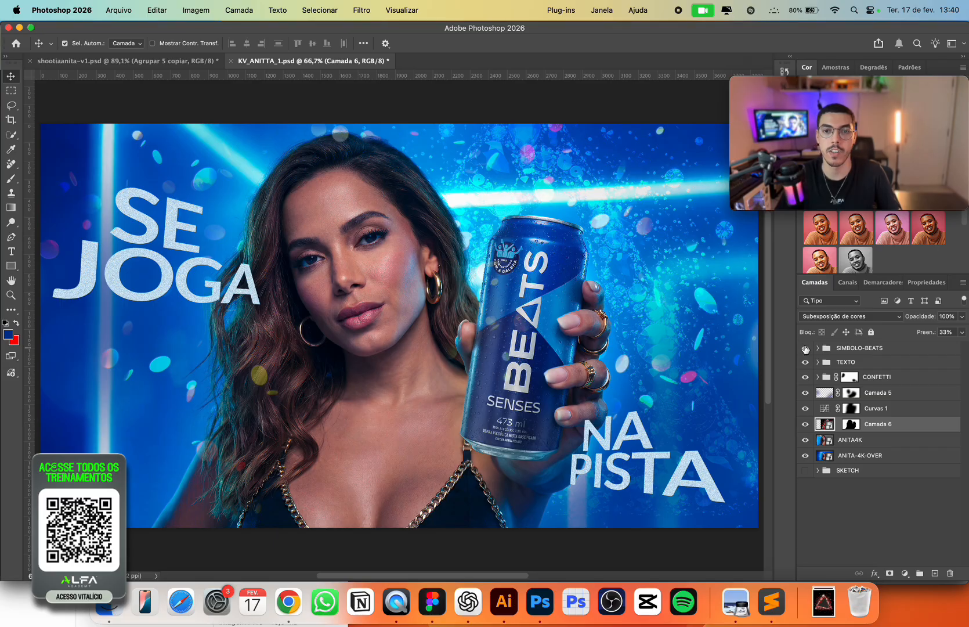
pyautogui.click(806, 348)
pyautogui.click(806, 349)
pyautogui.click(805, 348)
# Move the Forma 1 triangle in the SIMBOLO-BEATS group behind the SE JOGA text, at about X 480, Y 550 px.
pyautogui.click(871, 351)
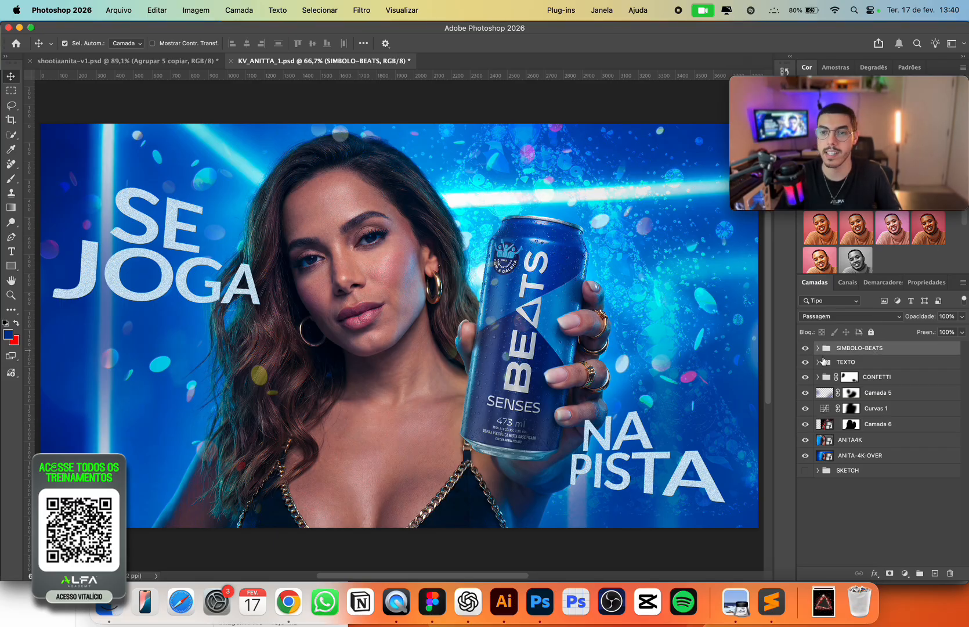
pyautogui.click(817, 348)
pyautogui.click(847, 366)
pyautogui.click(847, 365)
pyautogui.click(833, 364)
pyautogui.press('super+t')
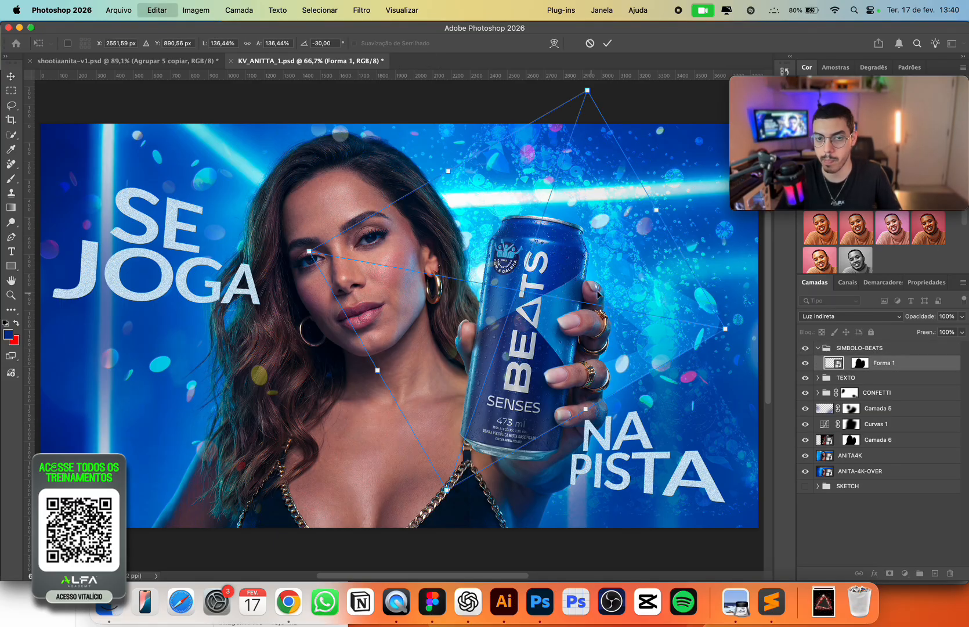
pyautogui.moveTo(599, 280); pyautogui.dragTo(250, 277)
pyautogui.press('Return')
pyautogui.press('super+t')
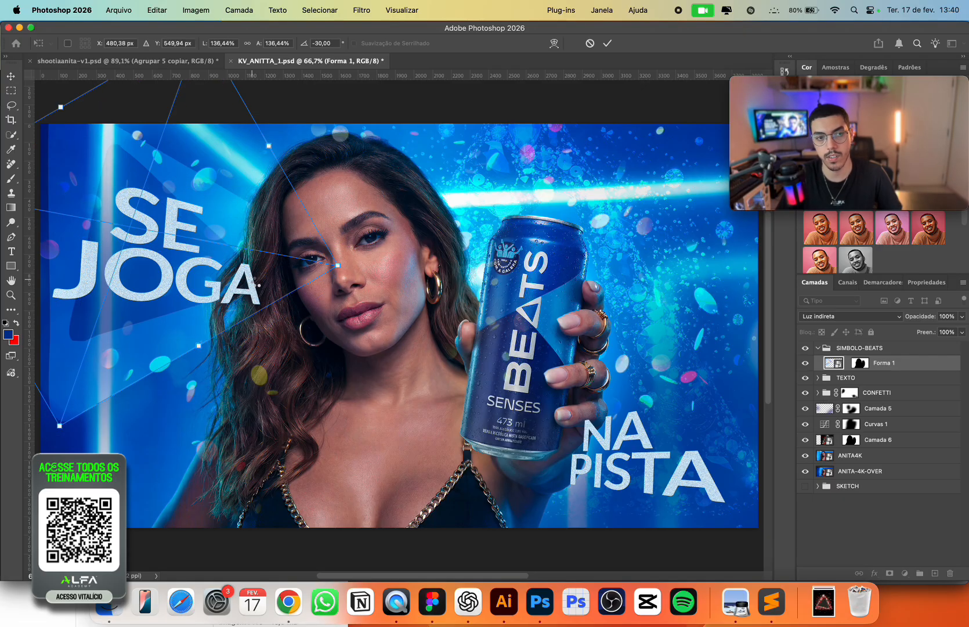
pyautogui.press('Return')
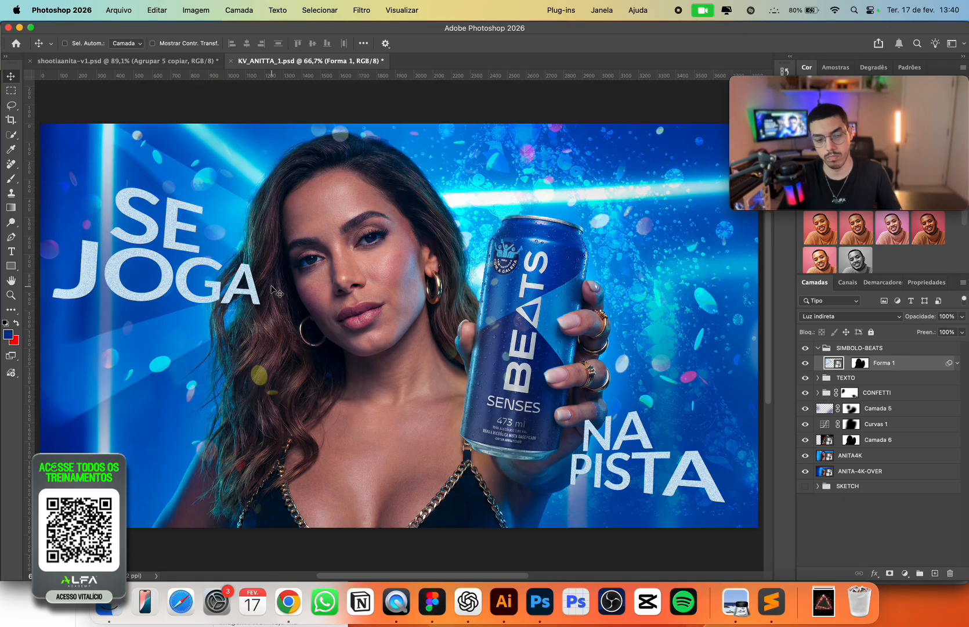
# Try placing a mirrored duplicate of the Forma 1 triangle behind the NA PISTA text.
pyautogui.press('super+j')
pyautogui.press('super+t')
pyautogui.rightClick(184, 241)
pyautogui.click(255, 487)
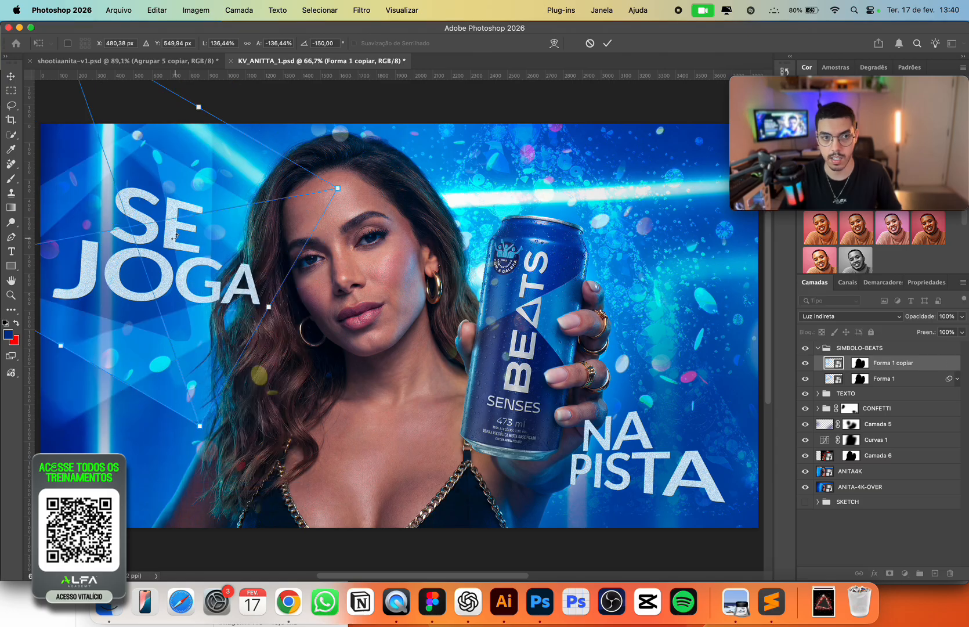
pyautogui.press('Return')
pyautogui.press('super+t')
pyautogui.moveTo(174, 289); pyautogui.dragTo(694, 449)
pyautogui.press('Return')
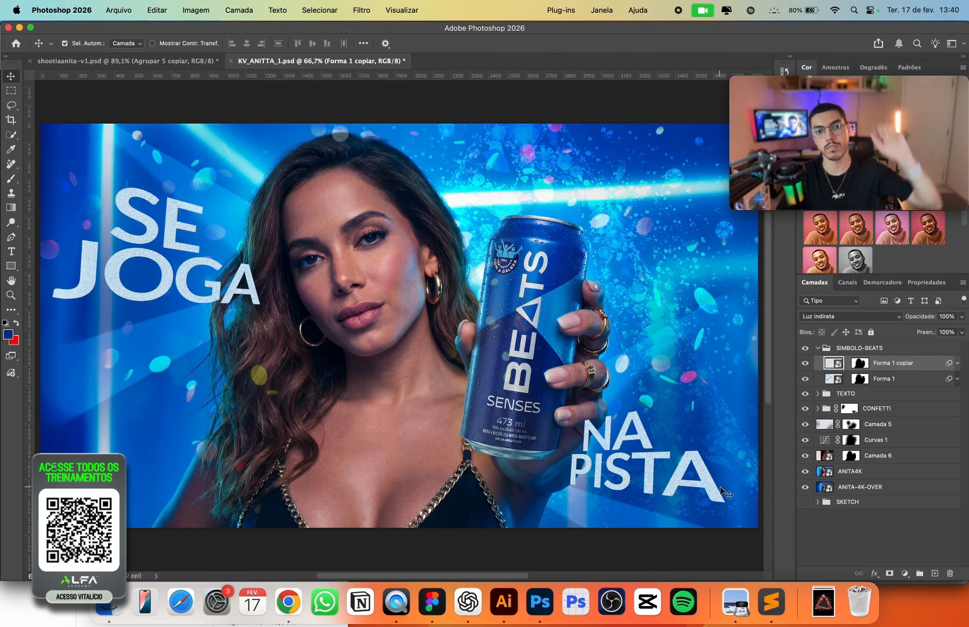
# Remove the mirrored Forma 1 copiar triangle from the SIMBOLO-BEATS group.
pyautogui.press('BackSpace')
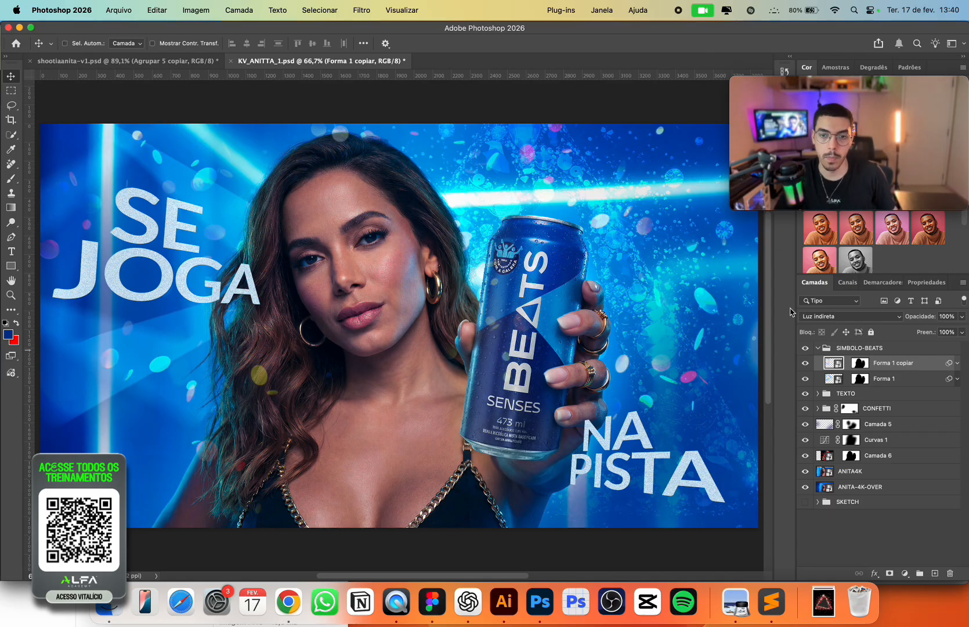
pyautogui.press('super+z')
pyautogui.press('super+z')
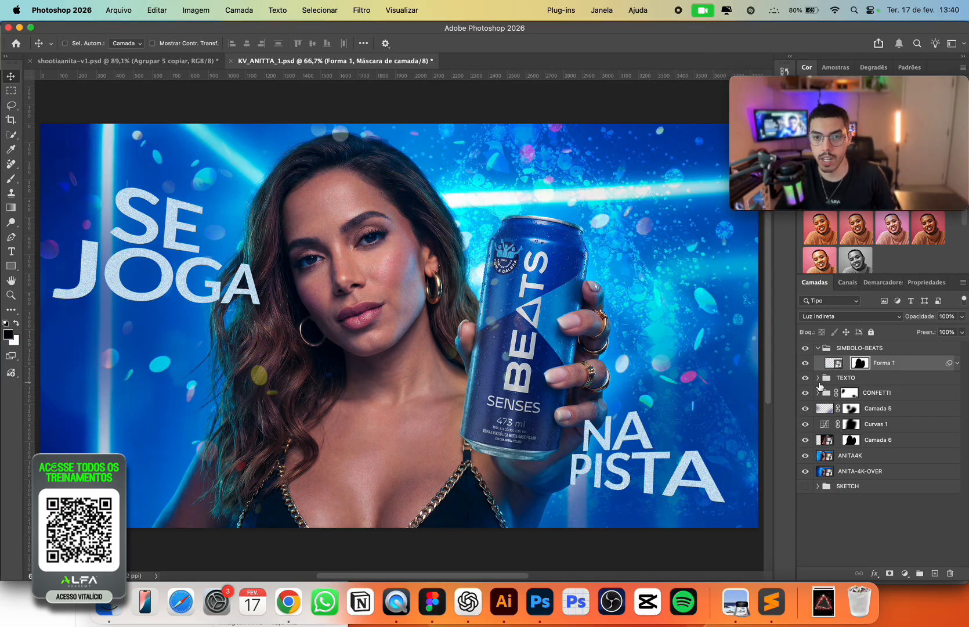
# Collapse the SIMBOLO-BEATS group and compare the image with it and Camada 6 toggled, leaving only Camada 6 hidden.
pyautogui.click(836, 350)
pyautogui.click(817, 348)
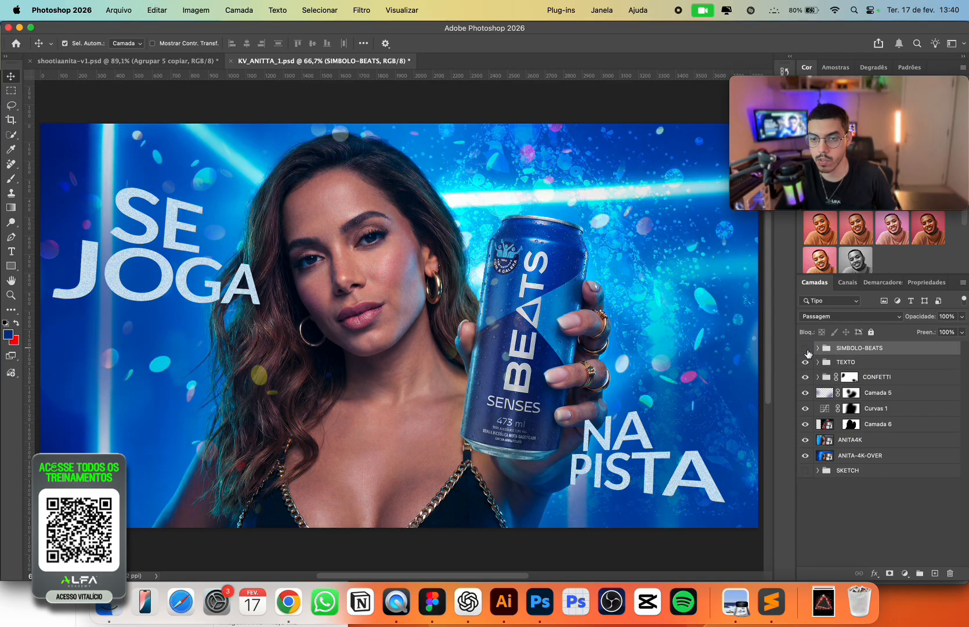
pyautogui.click(805, 348)
pyautogui.click(805, 425)
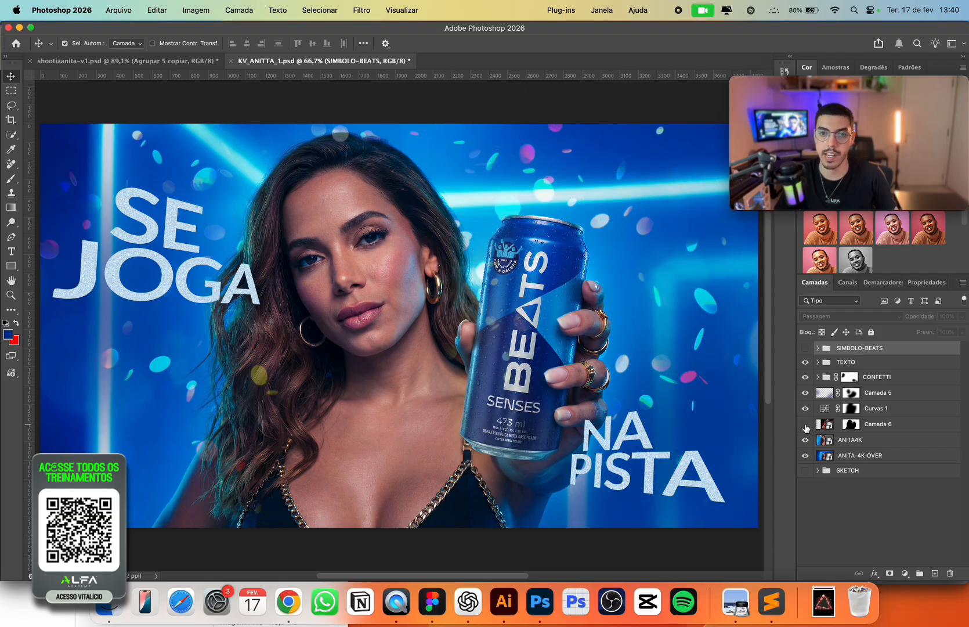
pyautogui.click(805, 348)
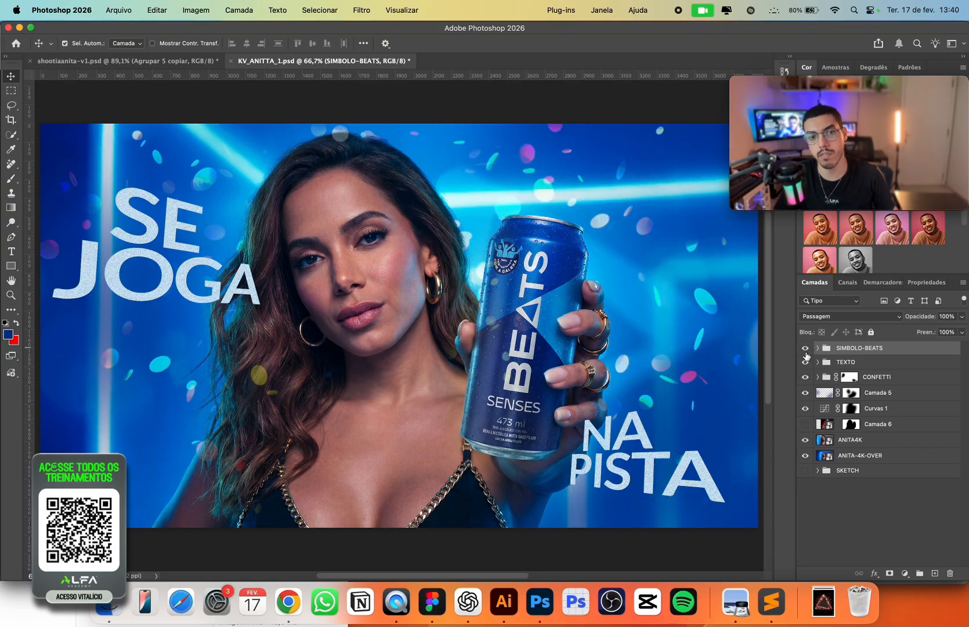
pyautogui.click(806, 348)
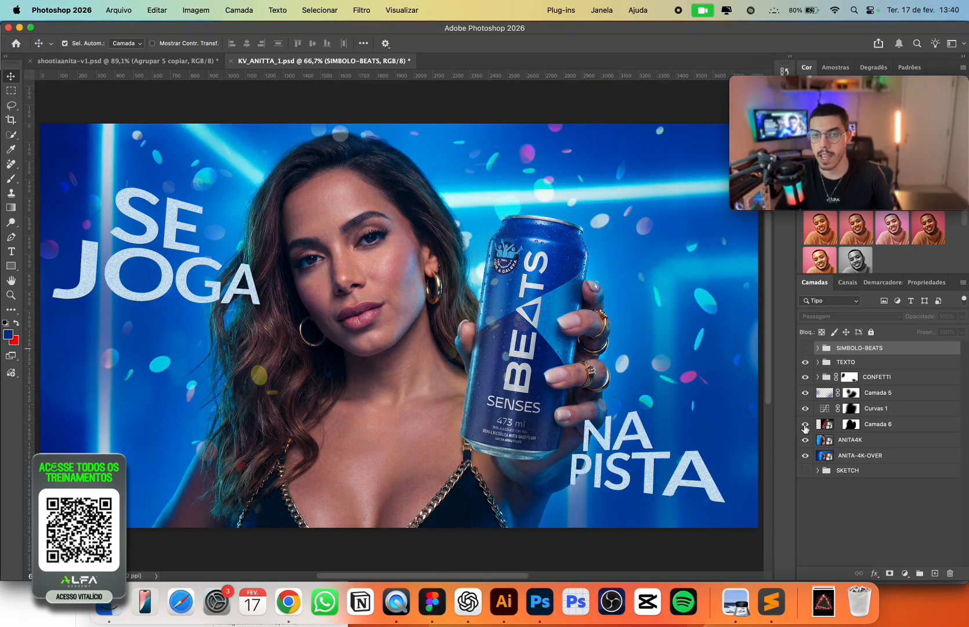
pyautogui.click(805, 425)
pyautogui.click(805, 424)
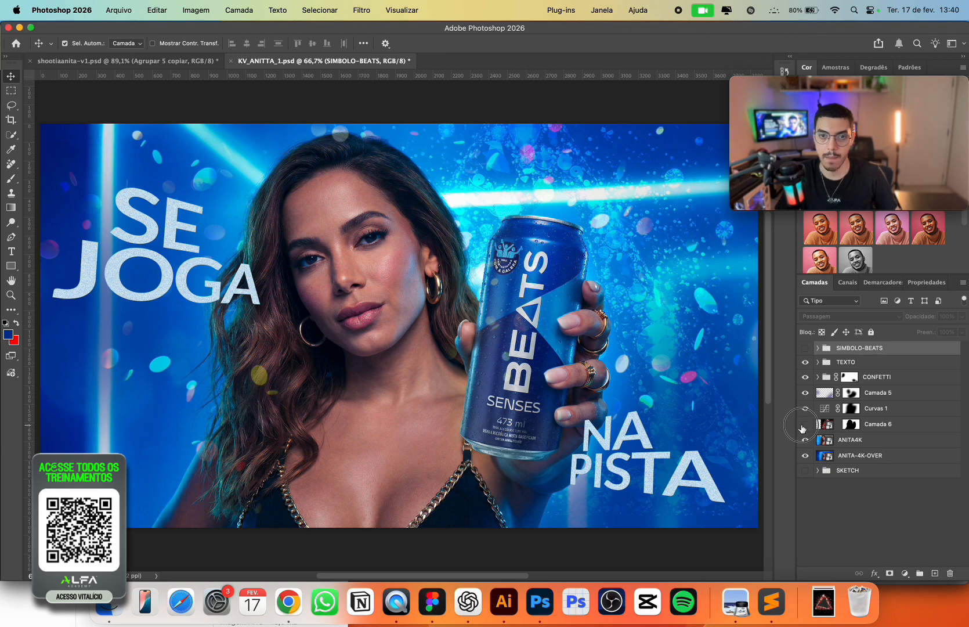
pyautogui.click(805, 348)
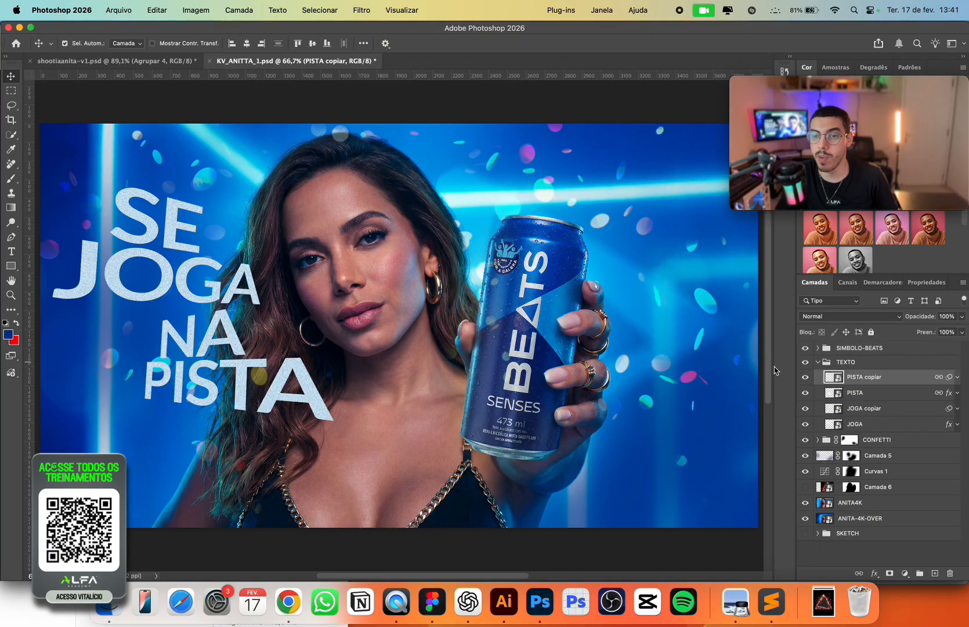
# Try shifting the whole TEXTO group slightly lower with Free Transform.
pyautogui.click(835, 364)
pyautogui.hotkey('ctrl', 't')
pyautogui.moveTo(227, 344)
pyautogui.mouseDown()
pyautogui.moveTo(619, 373)
pyautogui.moveTo(244, 450)
pyautogui.moveTo(238, 354)
pyautogui.moveTo(220, 359)
pyautogui.mouseUp()
pyautogui.press('Return')
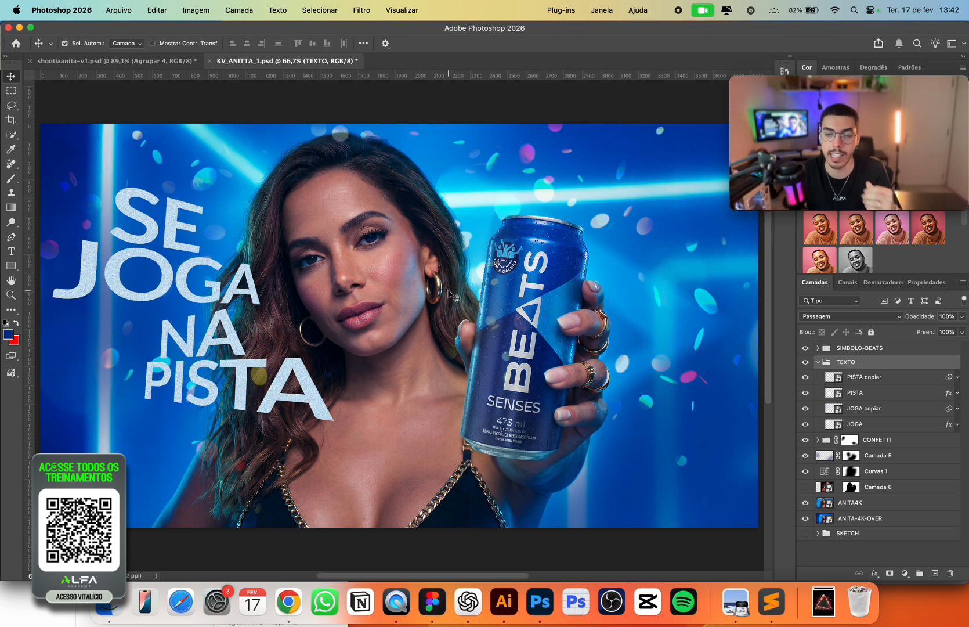
# Add a new layer on top of the TEXTO group and ready a red brush at size 150.
pyautogui.click(936, 576)
pyautogui.press('b')
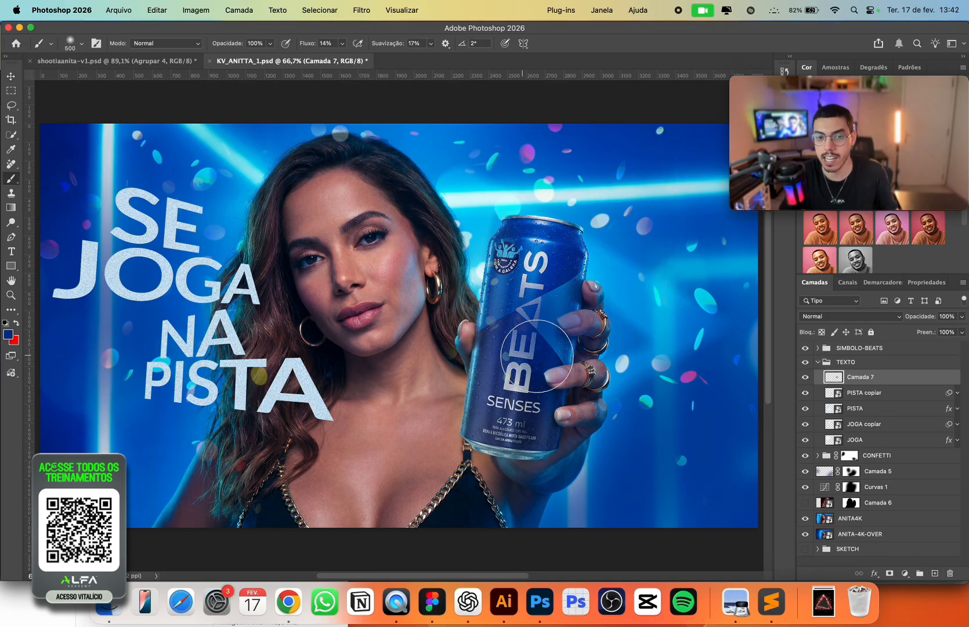
pyautogui.press('x')
pyautogui.press('[')
pyautogui.press('[')
pyautogui.press('[')
pyautogui.press('[')
pyautogui.press('[')
pyautogui.press('[')
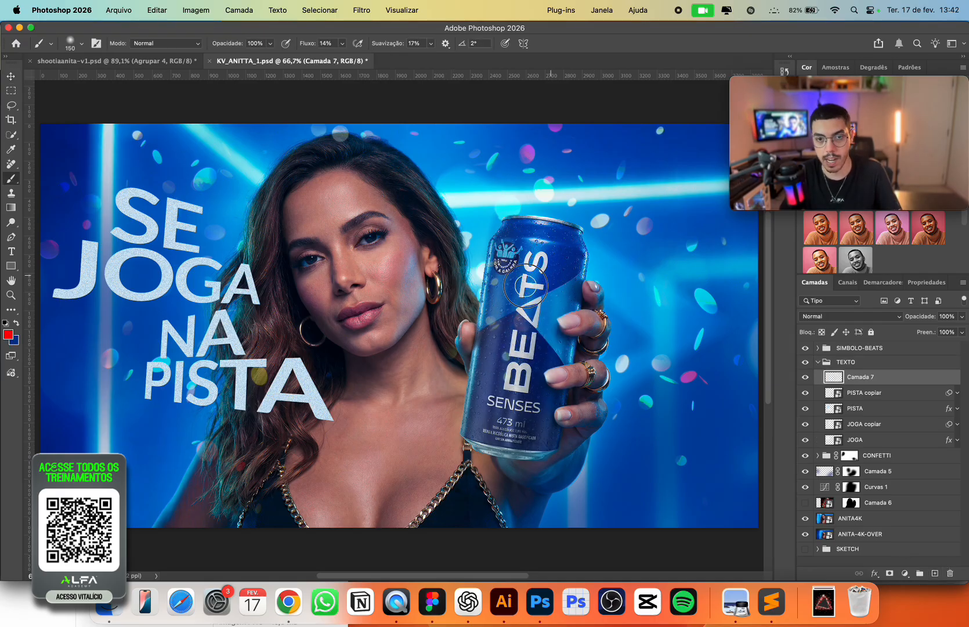
# Sketch trial red strokes across the can and, with the brush at size 90, over NA PISTA, and undo them.
pyautogui.moveTo(462, 327)
pyautogui.mouseDown()
pyautogui.moveTo(450, 285)
pyautogui.moveTo(590, 375)
pyautogui.mouseUp()
pyautogui.press('[')
pyautogui.press('[')
pyautogui.press('[')
pyautogui.moveTo(169, 316)
pyautogui.mouseDown()
pyautogui.moveTo(92, 350)
pyautogui.moveTo(192, 437)
pyautogui.mouseUp()
pyautogui.press('super+z')
pyautogui.press('super+z')
pyautogui.press('super+z')
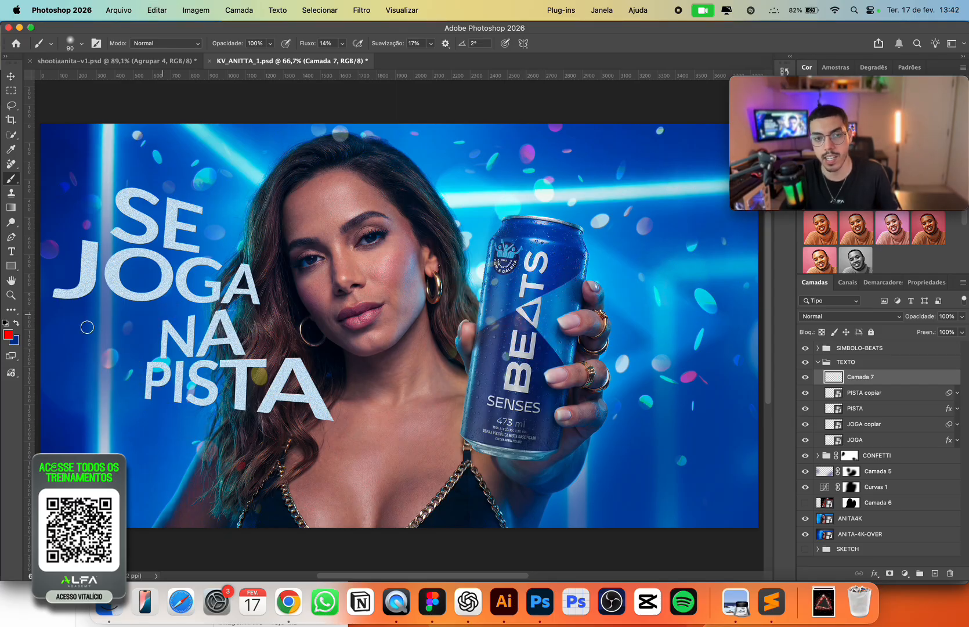
# Sketch trial red strokes over the SE JOGA and NA PISTA lettering, undoing each one.
pyautogui.moveTo(150, 312)
pyautogui.mouseDown()
pyautogui.moveTo(163, 309)
pyautogui.moveTo(156, 303)
pyautogui.mouseUp()
pyautogui.press('super+z')
pyautogui.moveTo(226, 195); pyautogui.dragTo(156, 260)
pyautogui.press('super+z')
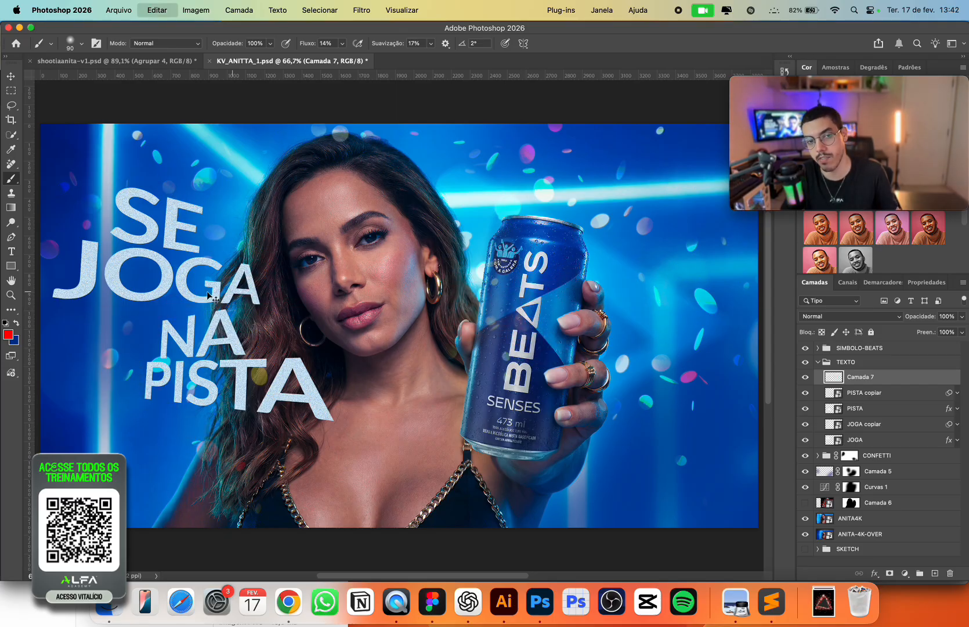
pyautogui.moveTo(118, 296)
pyautogui.mouseDown()
pyautogui.moveTo(244, 306)
pyautogui.moveTo(124, 218)
pyautogui.mouseUp()
pyautogui.press('super+z')
pyautogui.moveTo(128, 329); pyautogui.dragTo(218, 331)
pyautogui.press('super+z')
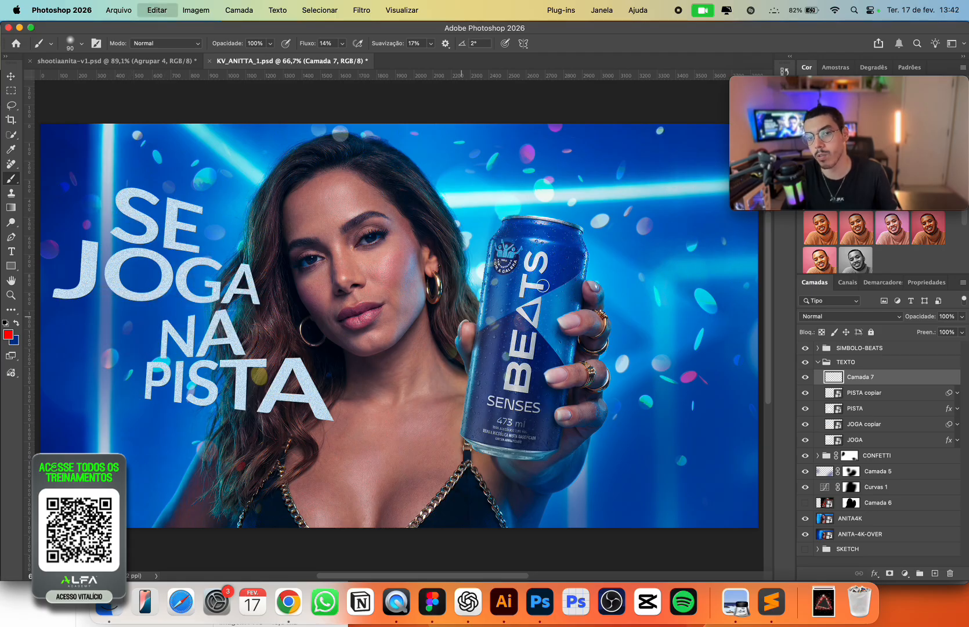
# Sketch diagonal red strokes along the triangular design on the can, undoing each one.
pyautogui.moveTo(546, 289)
pyautogui.mouseDown()
pyautogui.moveTo(517, 331)
pyautogui.moveTo(531, 340)
pyautogui.moveTo(524, 319)
pyautogui.mouseUp()
pyautogui.press('super+z')
pyautogui.press('super+z')
pyautogui.moveTo(584, 276); pyautogui.dragTo(438, 356)
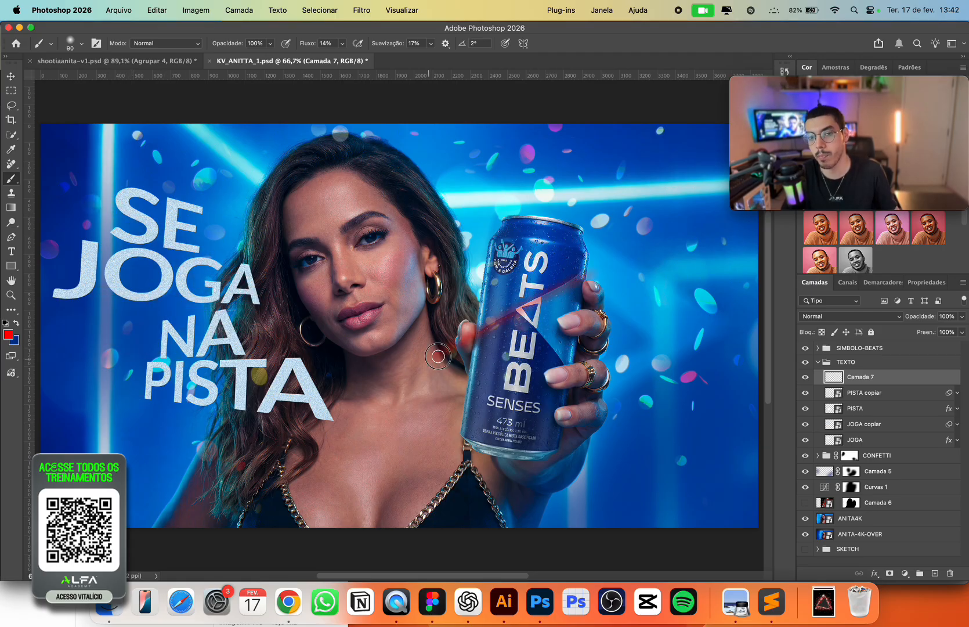
pyautogui.press('super+z')
pyautogui.moveTo(504, 293); pyautogui.dragTo(577, 377)
pyautogui.press('super+z')
pyautogui.keyDown('super'); pyautogui.click(477, 288); pyautogui.keyUp('super')
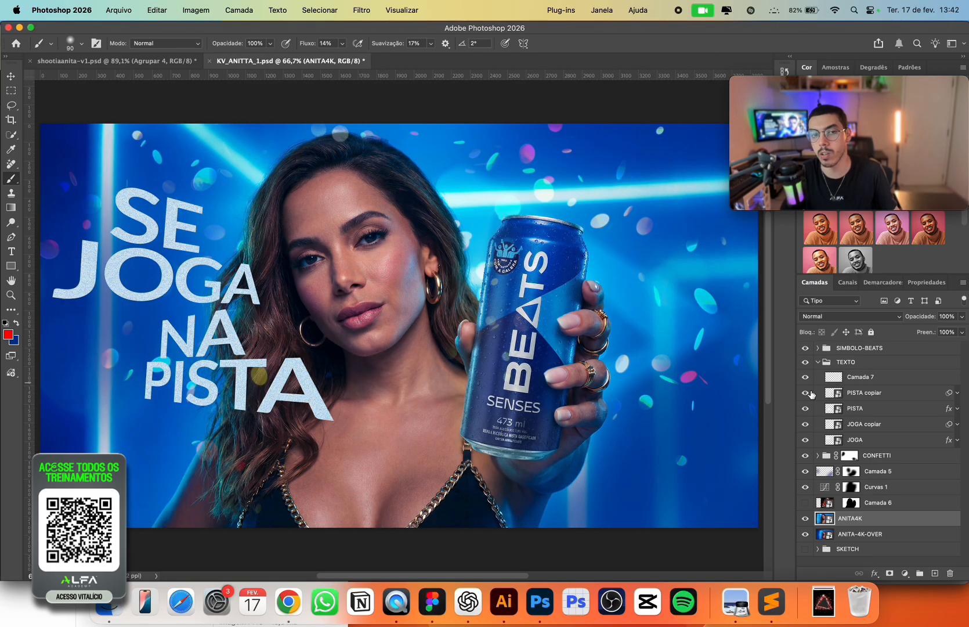
# Delete the empty Camada 7 layer from the TEXTO group.
pyautogui.click(850, 379)
pyautogui.press('BackSpace')
pyautogui.click(821, 363)
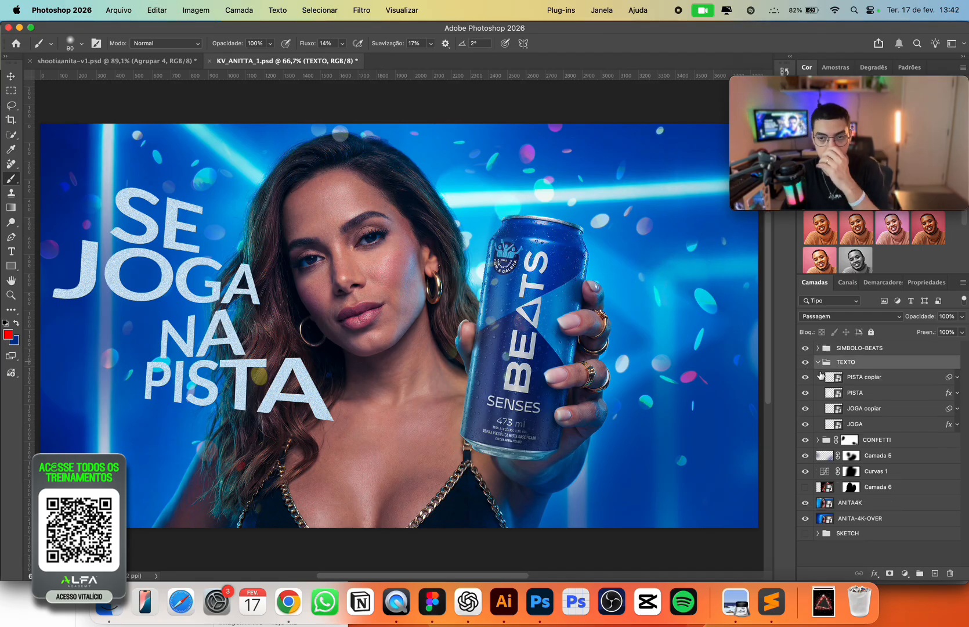
# Try moving the NA PISTA text from below SE JOGA toward the area beneath the can.
pyautogui.click(864, 378)
pyautogui.press('super+t')
pyautogui.moveTo(249, 367); pyautogui.dragTo(659, 456)
pyautogui.press('Escape')
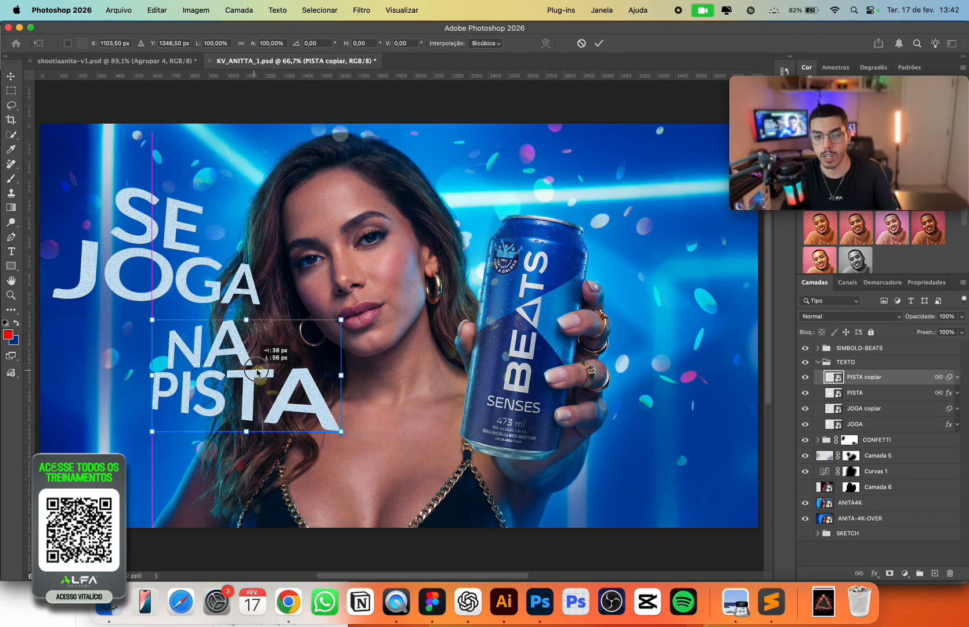
# Undo the earlier relocation of the NA PISTA text to restore it beside the can's base, and collapse the TEXTO group.
pyautogui.press('b')
pyautogui.press('super+t')
pyautogui.press('Escape')
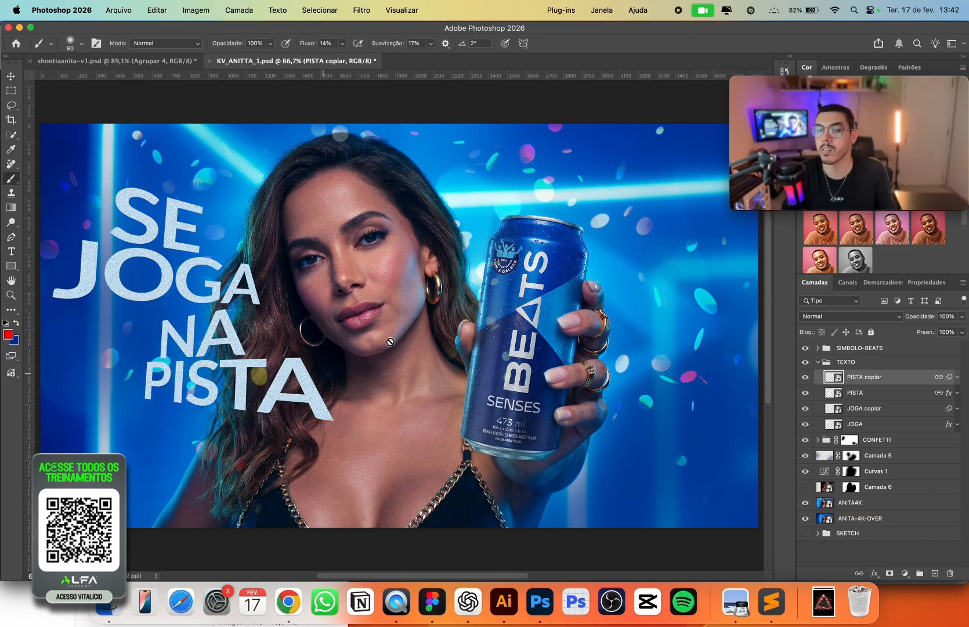
pyautogui.press('super+z')
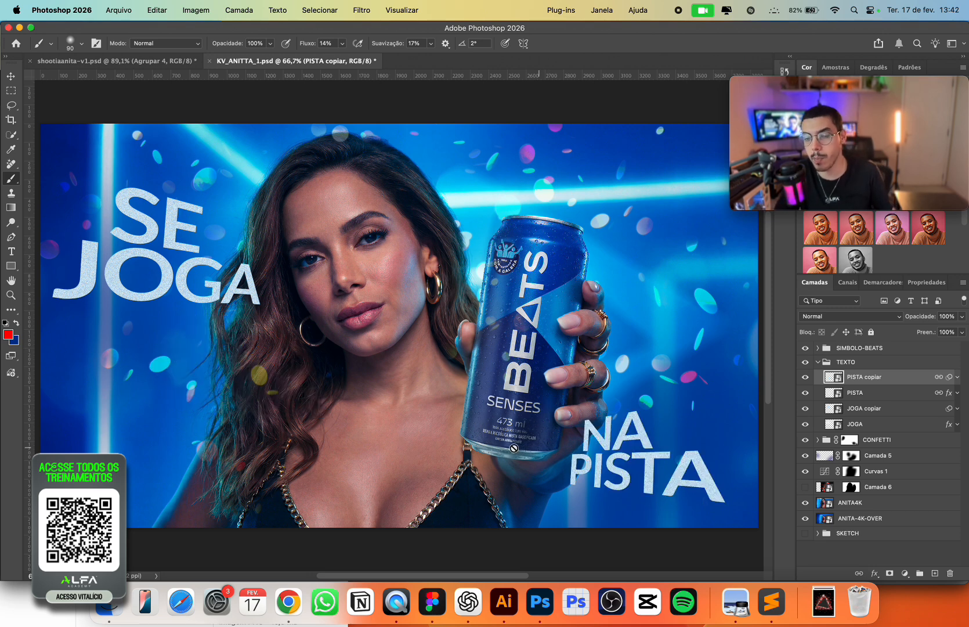
pyautogui.click(817, 363)
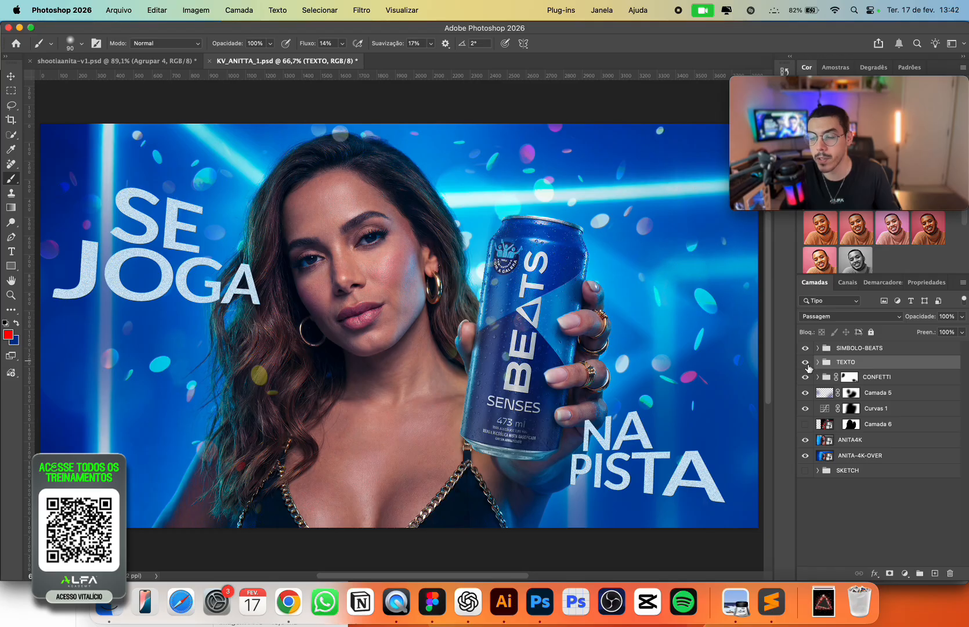
# Check what TEXTO and SIMBOLO-BEATS contribute by toggling each group's visibility, leaving both visible.
pyautogui.doubleClick(806, 362)
pyautogui.click(806, 363)
pyautogui.click(805, 362)
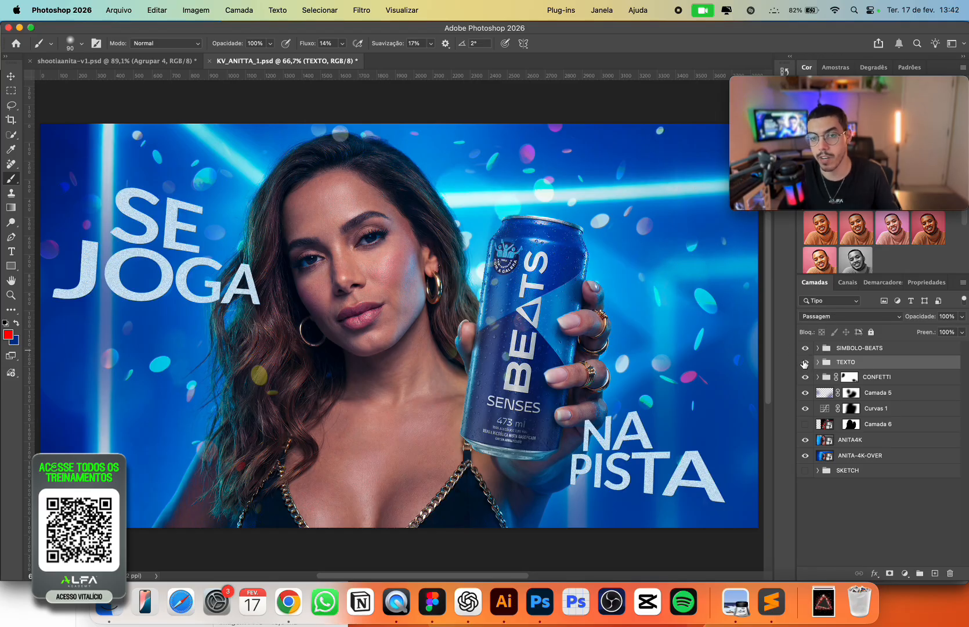
pyautogui.click(805, 348)
pyautogui.click(805, 348)
pyautogui.click(805, 348)
pyautogui.click(805, 349)
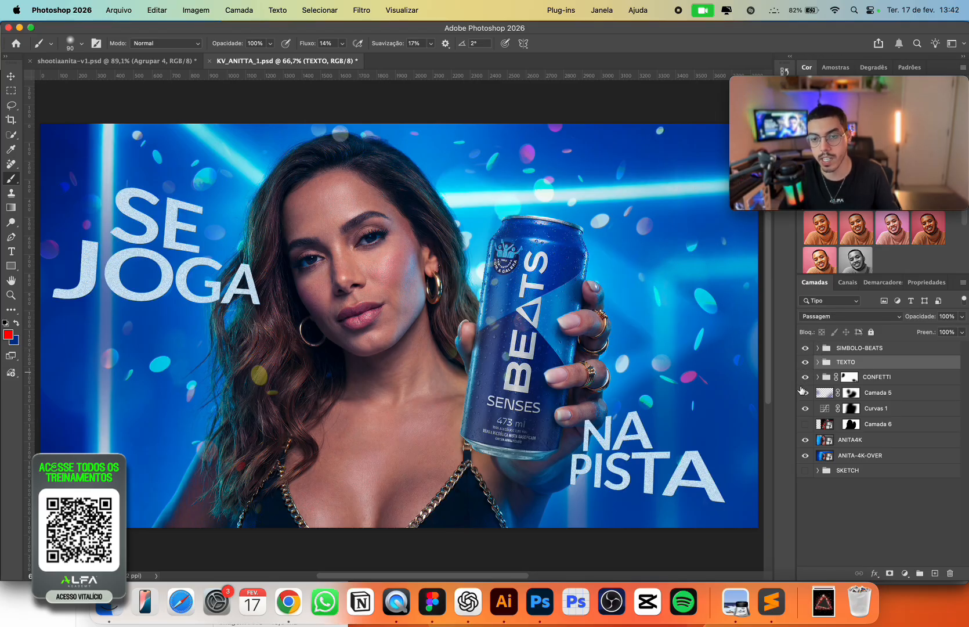
# Move the hidden Camada 6 below ANITA-4K-OVER in the layer stack.
pyautogui.click(879, 425)
pyautogui.moveTo(880, 425); pyautogui.dragTo(878, 459)
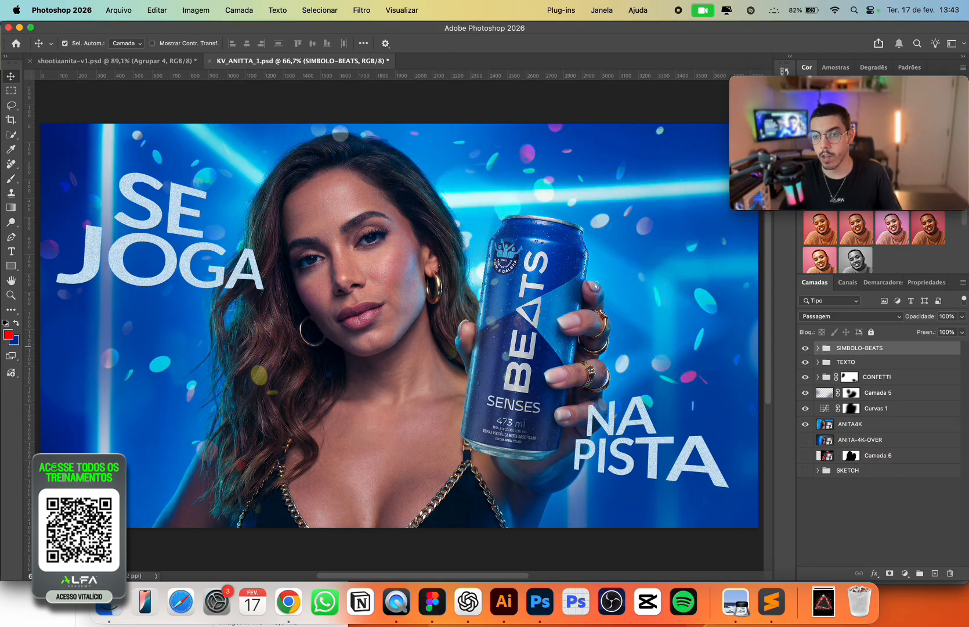
# Merge duplicates of the layers from SIMBOLO-BEATS down to ANITA4K into one layer and name it EFEITO-ZOOm.
pyautogui.keyDown('shift'); pyautogui.click(870, 424); pyautogui.keyUp('shift')
pyautogui.press('super+alt+e')
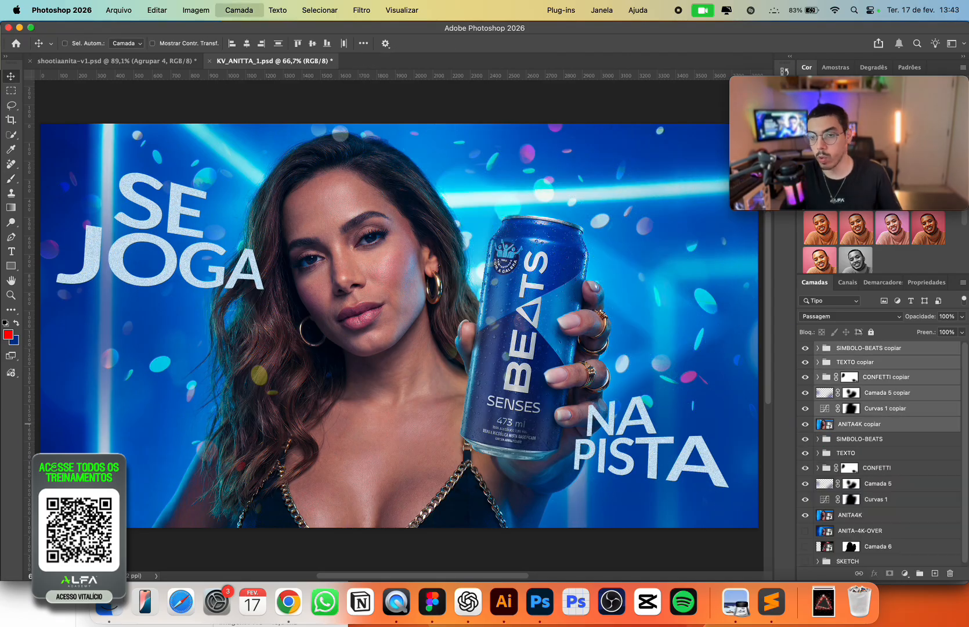
pyautogui.write('MESC')
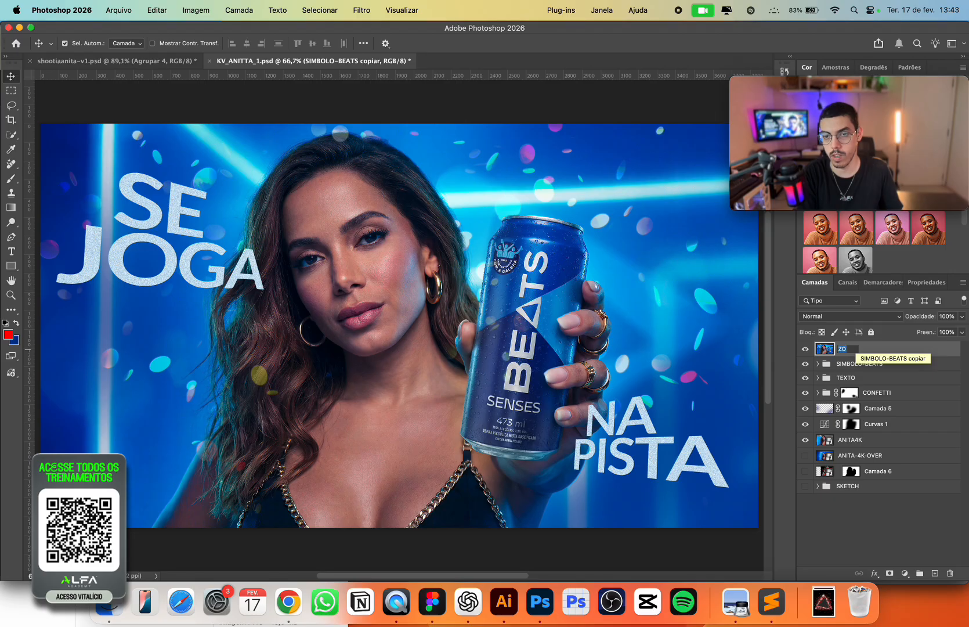
pyautogui.write('EFEITO-ZOOm')
pyautogui.press('Return')
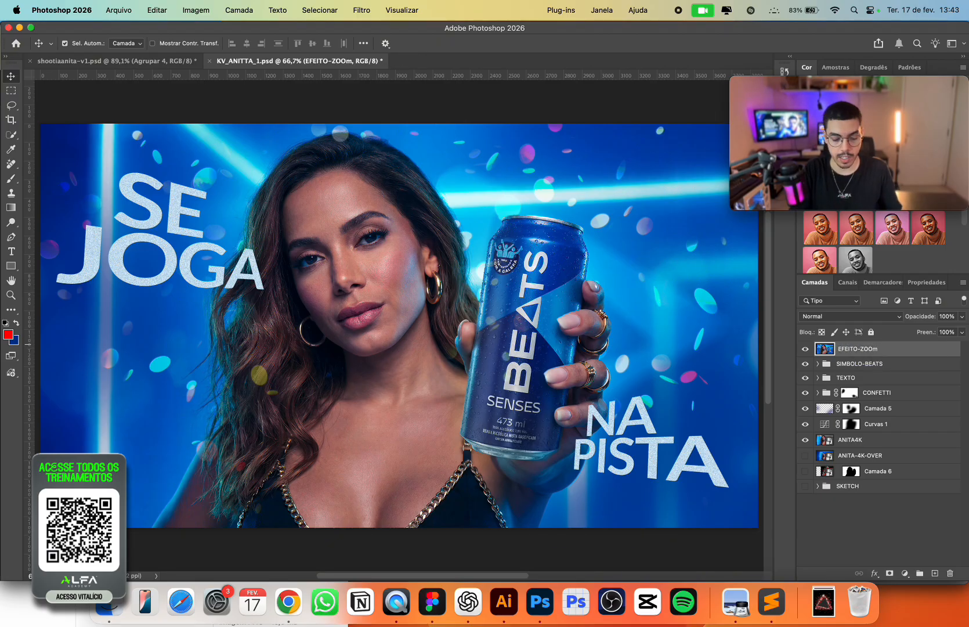
# Convert the EFEITO-ZOOm layer into a smart object.
pyautogui.rightClick(889, 348)
pyautogui.rightClick(889, 350)
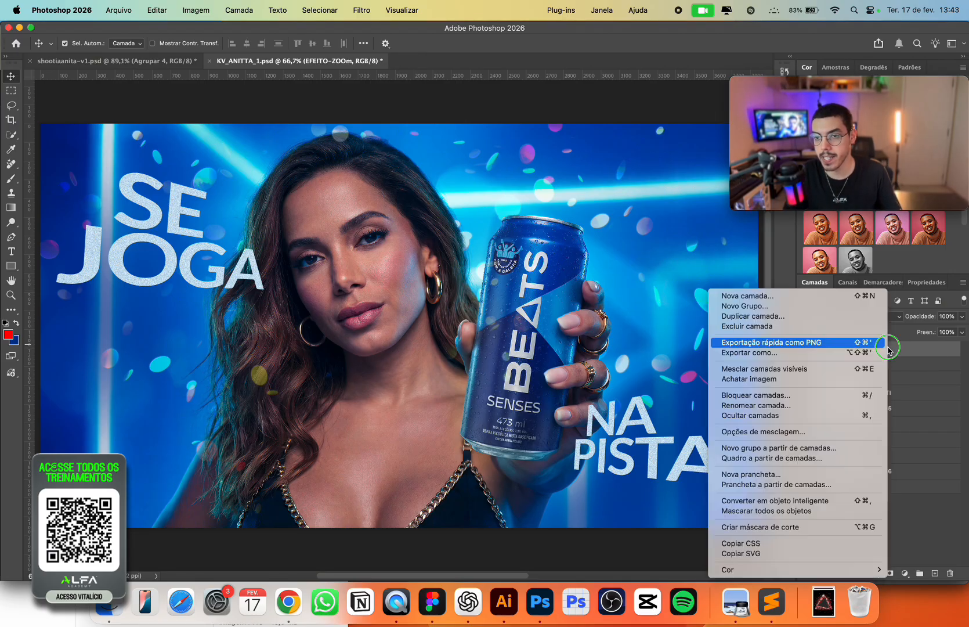
pyautogui.click(787, 501)
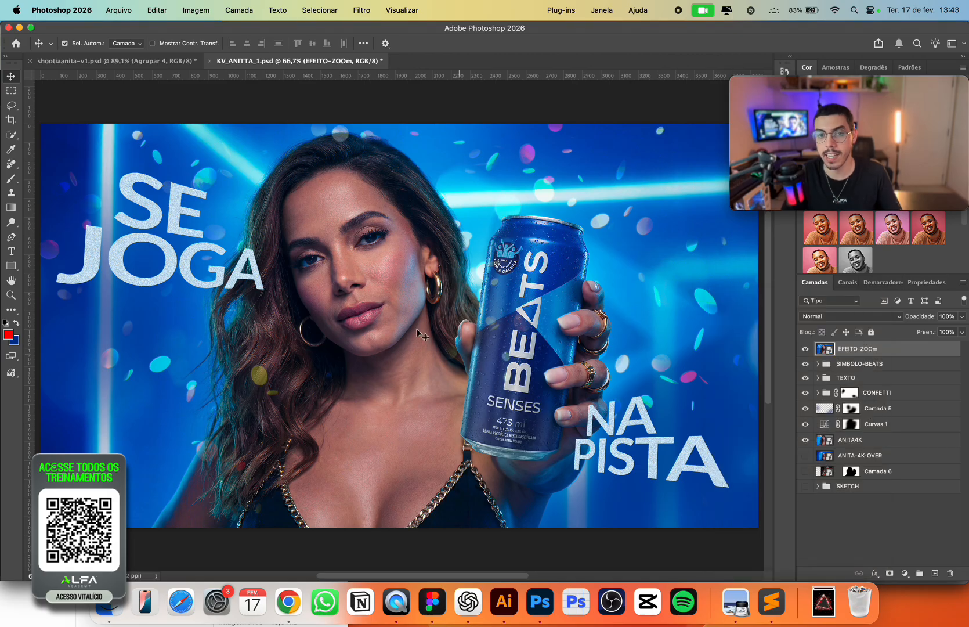
# Apply a Zoom radial blur to EFEITO-ZOOm with intensity 73, maximum quality and the blur centre toward the image's upper left.
pyautogui.click(362, 10)
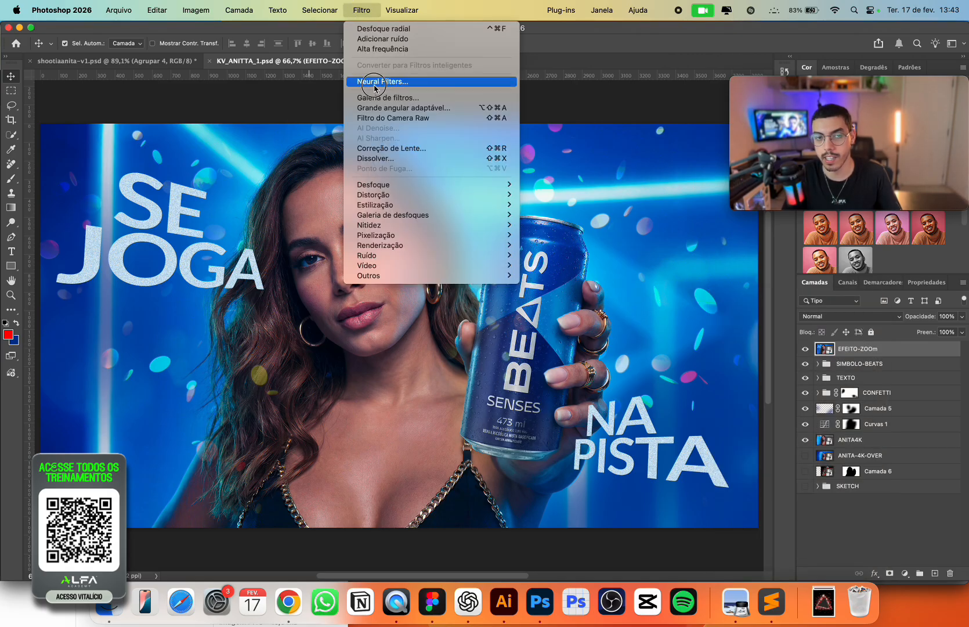
pyautogui.moveTo(499, 184)
pyautogui.click(560, 276)
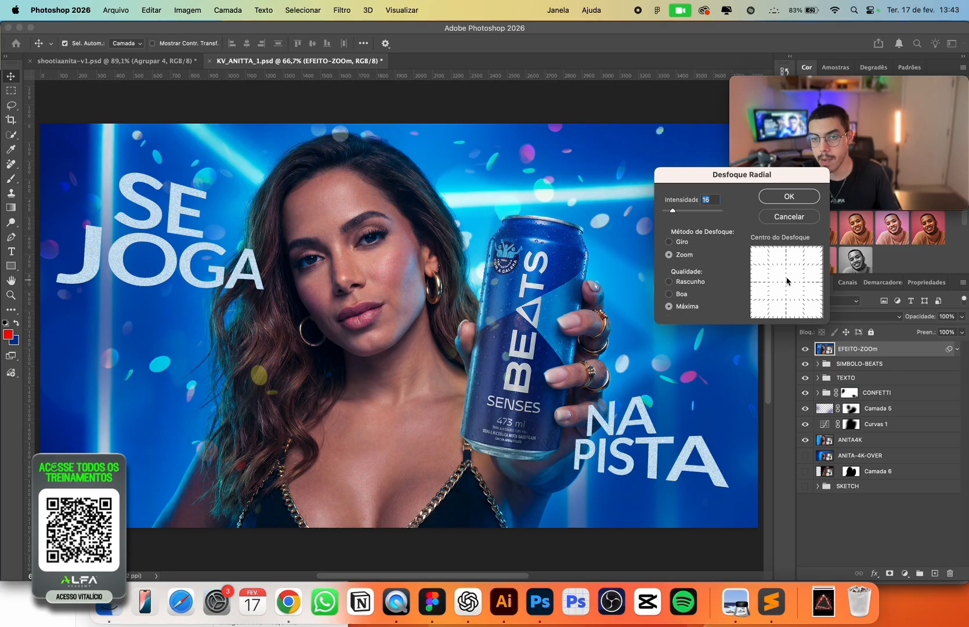
pyautogui.moveTo(788, 281); pyautogui.dragTo(769, 264)
pyautogui.moveTo(672, 210); pyautogui.dragTo(703, 211)
pyautogui.click(784, 199)
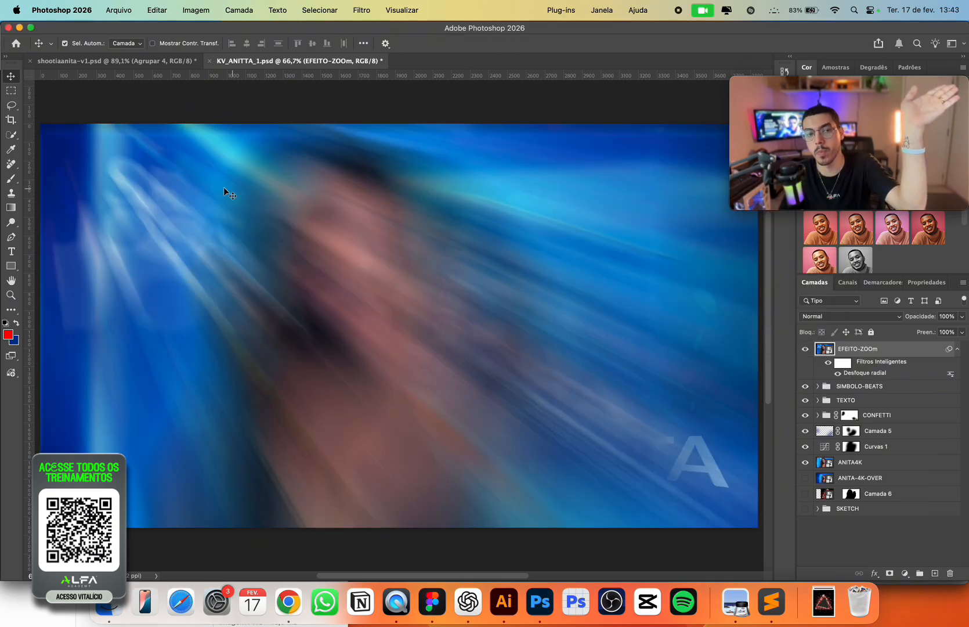
# Reposition the Desfoque radial filter's blur centre on EFEITO-ZOOm near the middle of the image, over the woman's face.
pyautogui.doubleClick(876, 372)
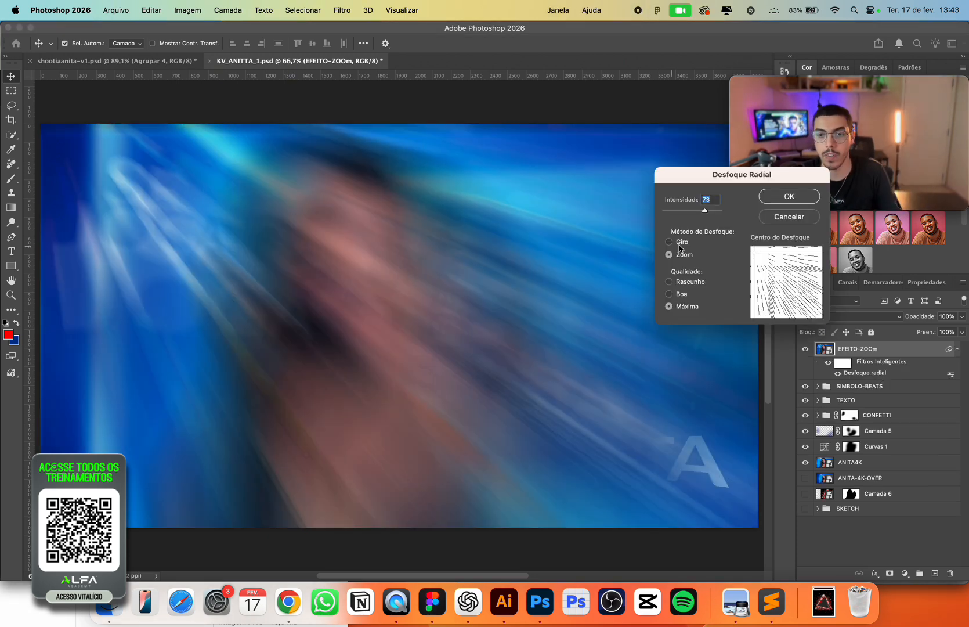
pyautogui.moveTo(761, 259); pyautogui.dragTo(779, 273)
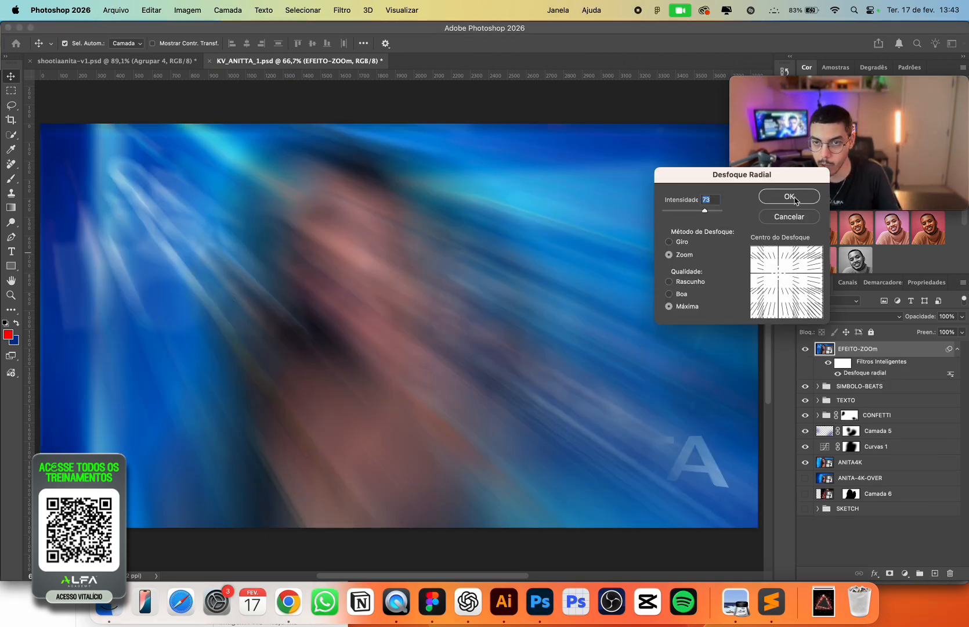
pyautogui.click(795, 200)
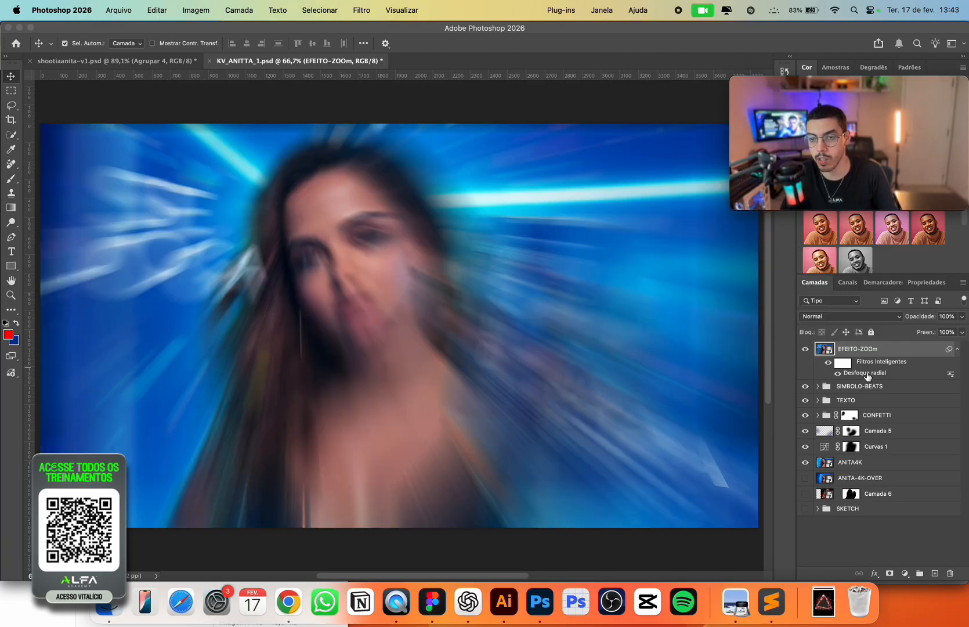
pyautogui.doubleClick(867, 374)
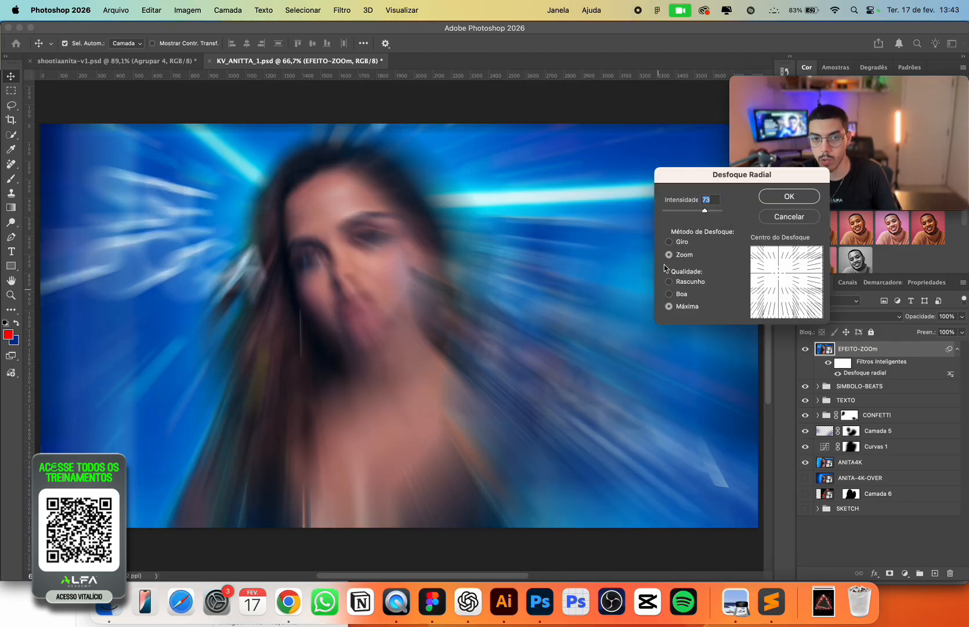
pyautogui.moveTo(777, 277); pyautogui.dragTo(785, 280)
pyautogui.click(791, 202)
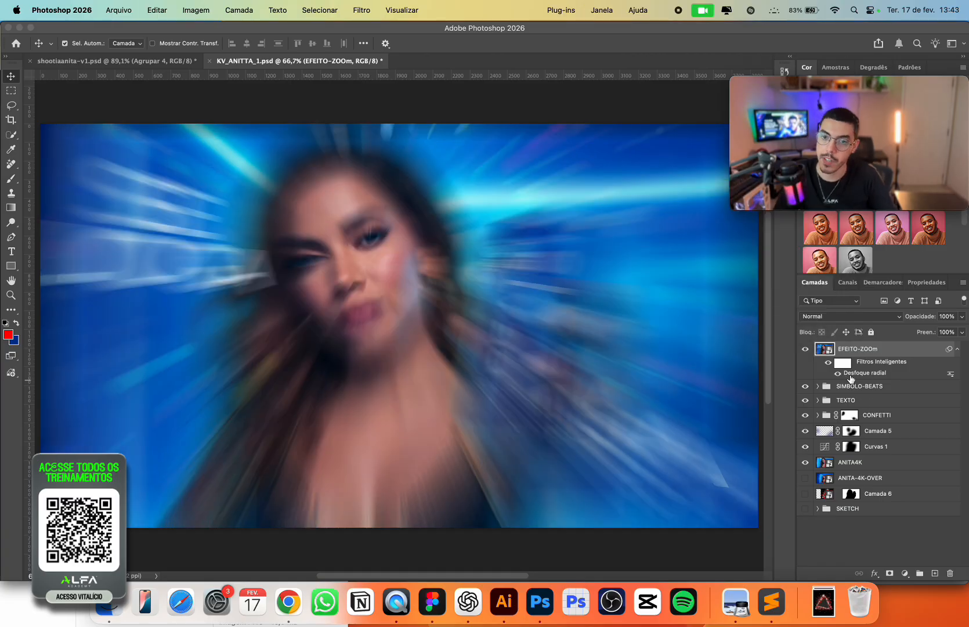
# Fine-tune the position of the Desfoque radial filter's Zoom blur centre on EFEITO-ZOOm over the woman's face.
pyautogui.doubleClick(857, 376)
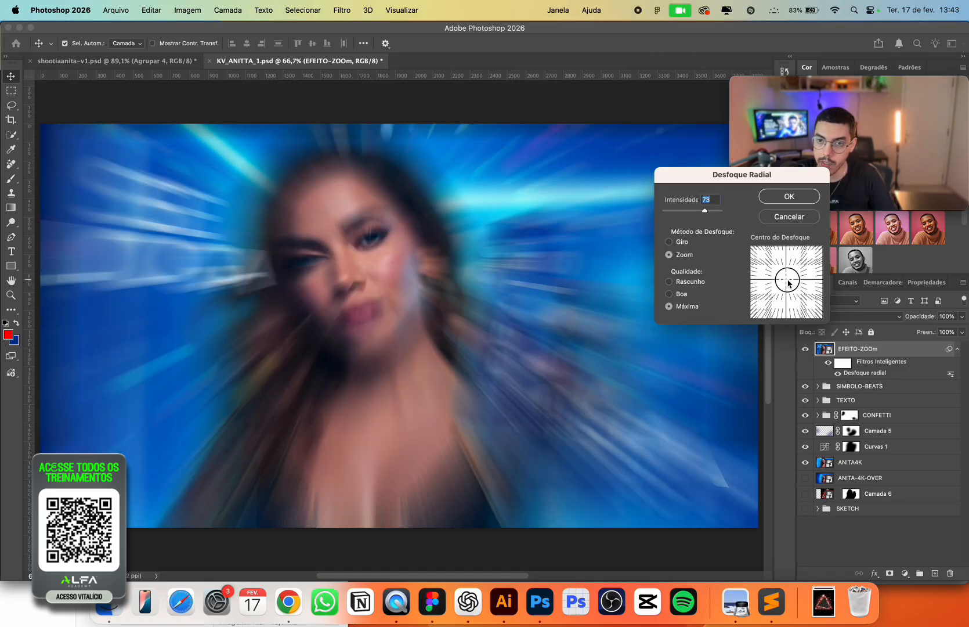
pyautogui.click(796, 201)
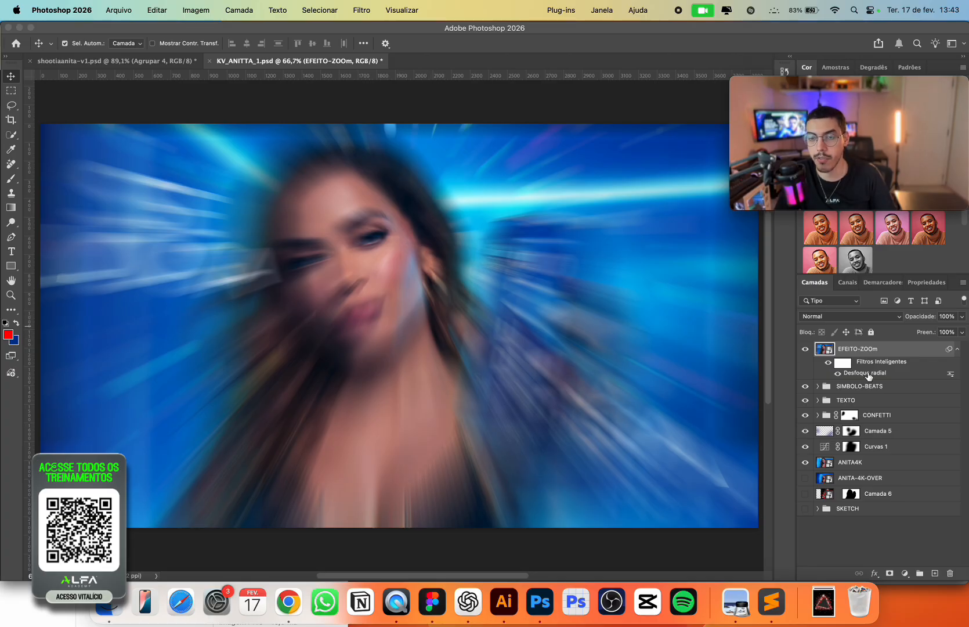
# Add a layer mask to EFEITO-ZOOm and invert it to black so the zoom blur is hidden.
pyautogui.click(958, 351)
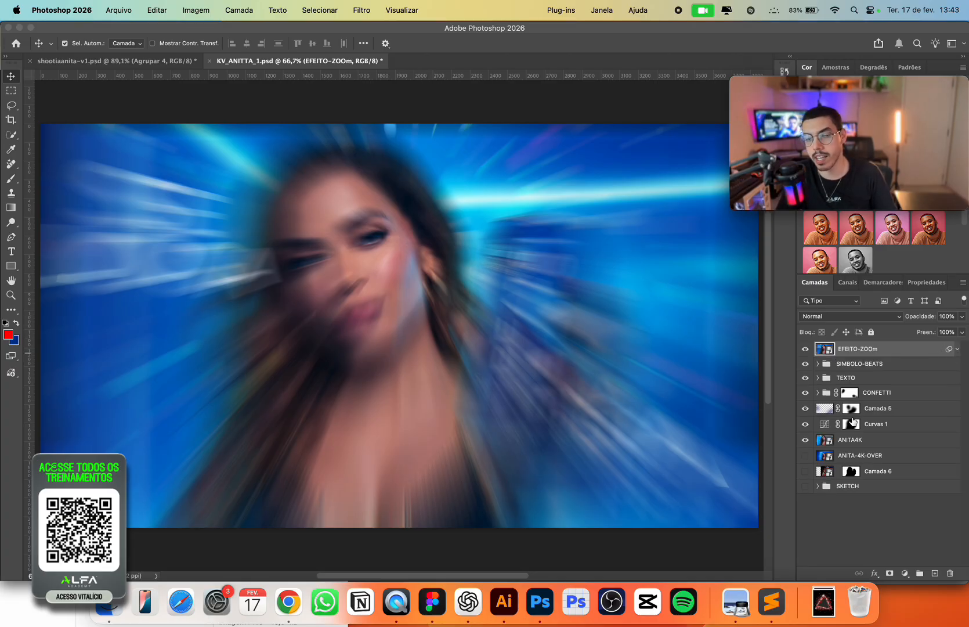
pyautogui.click(890, 573)
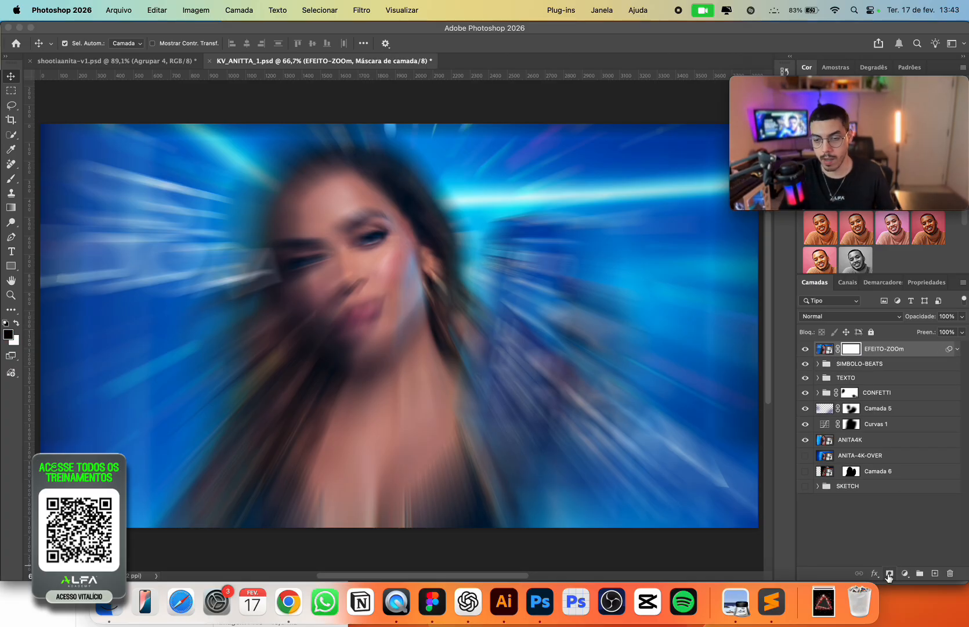
pyautogui.press('super+i')
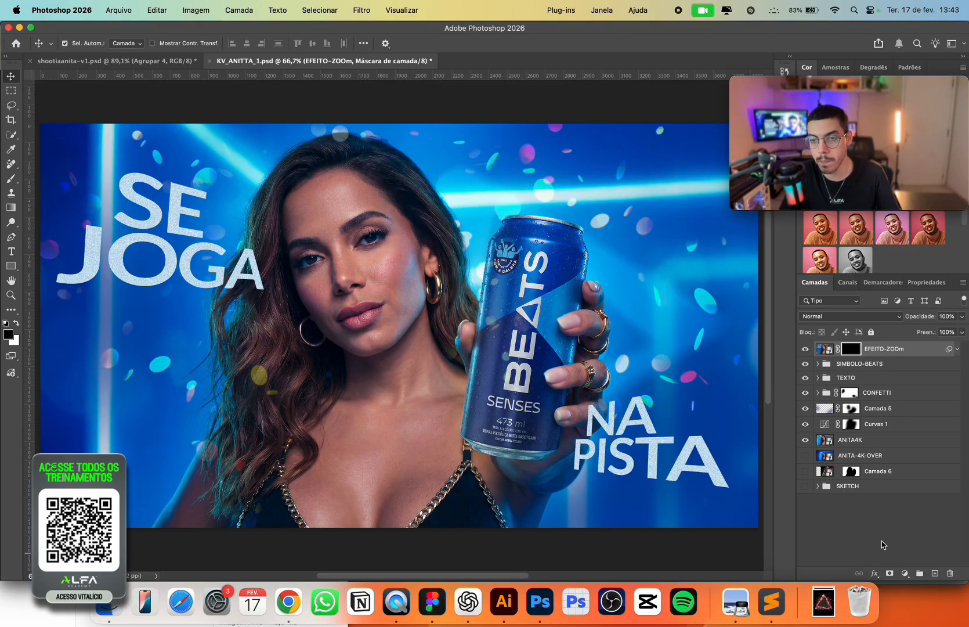
# Draw white radial gradients at 60% opacity on the EFEITO-ZOOm mask to reveal the zoom blur around the image edges.
pyautogui.press('g')
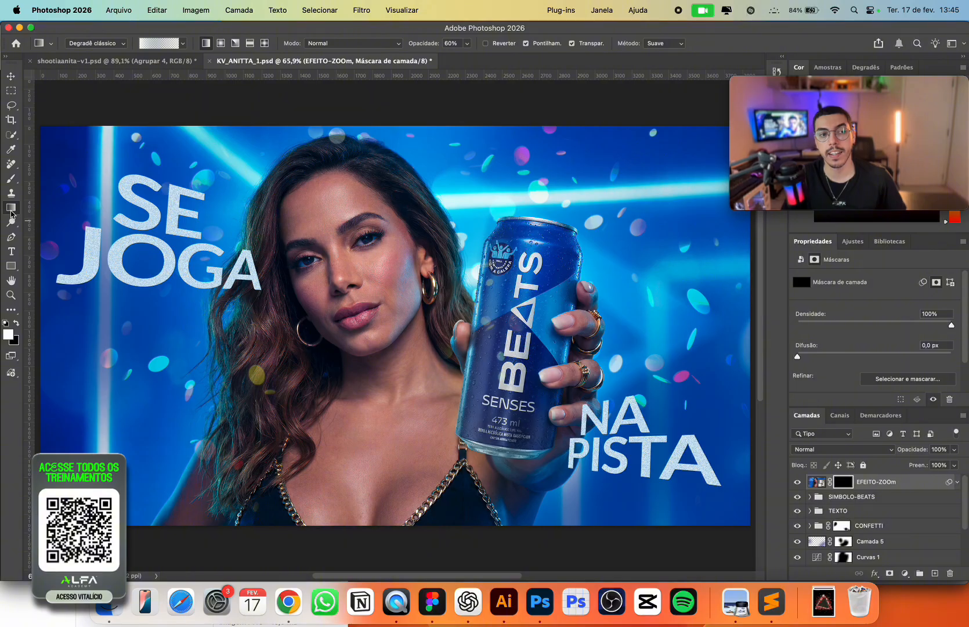
pyautogui.click(220, 45)
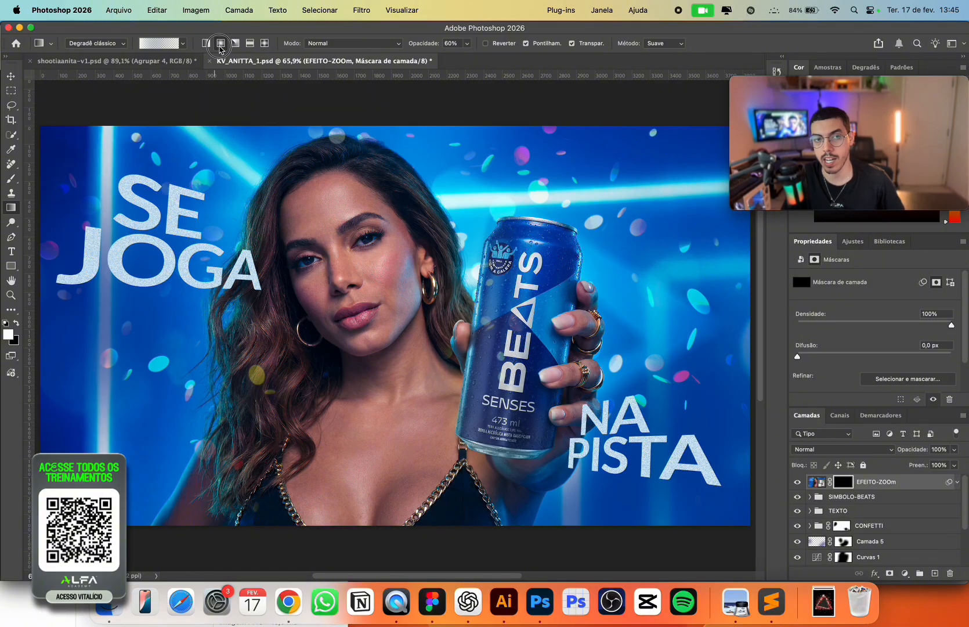
pyautogui.click(168, 46)
pyautogui.press('Return')
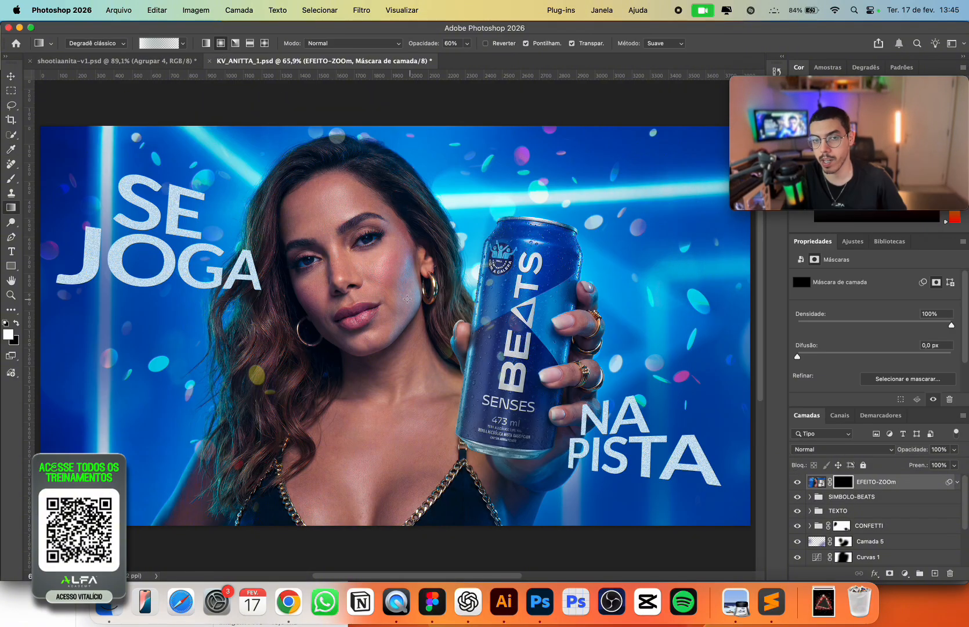
pyautogui.moveTo(417, 303); pyautogui.dragTo(771, 219)
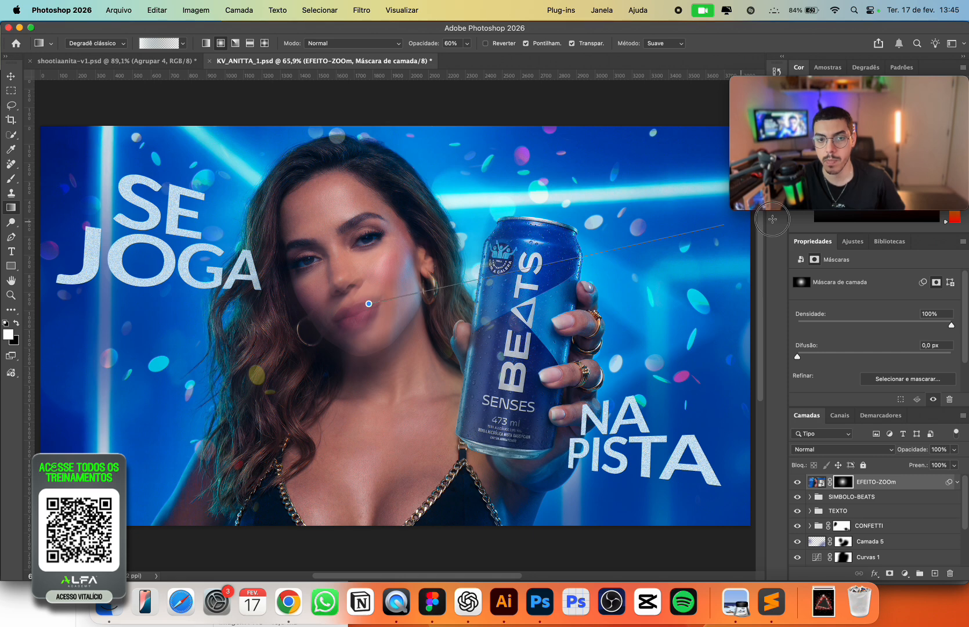
pyautogui.moveTo(397, 336); pyautogui.dragTo(661, 125)
pyautogui.moveTo(297, 337); pyautogui.dragTo(601, 122)
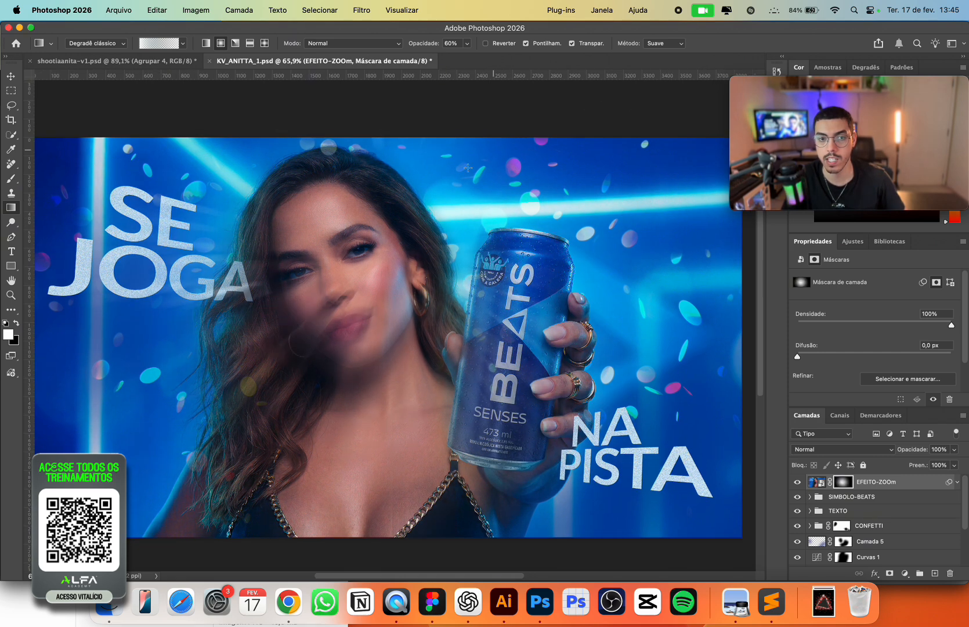
pyautogui.moveTo(359, 263); pyautogui.dragTo(464, 195)
pyautogui.moveTo(659, 106); pyautogui.dragTo(659, 106)
pyautogui.scroll(3, 522, 121)
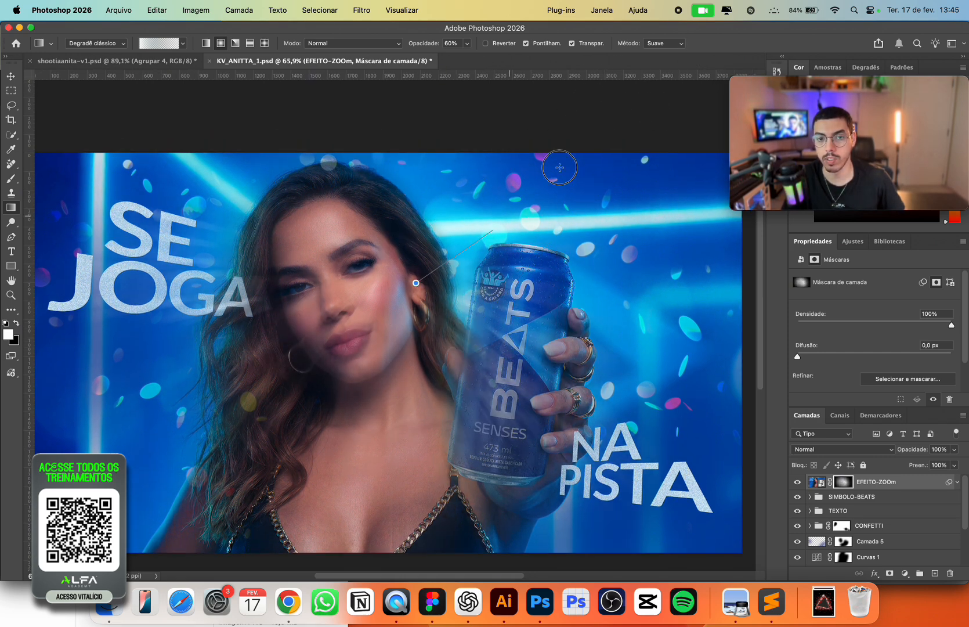
pyautogui.scroll(-4, 410, 157)
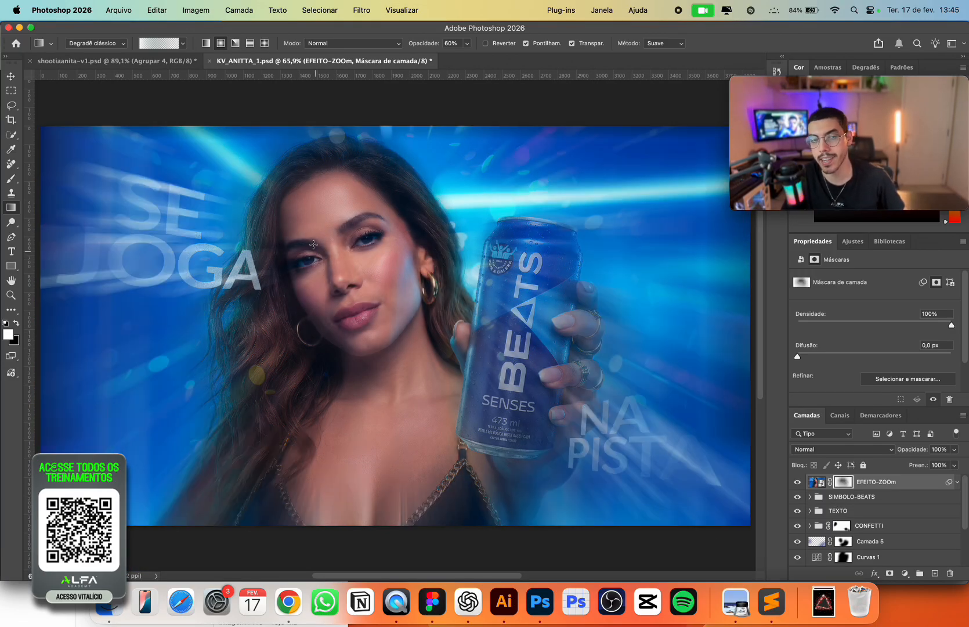
# Paint black with a 1000 px brush at 14% flow on the EFEITO-ZOOm mask over the lettering, can, hand and woman.
pyautogui.press('b')
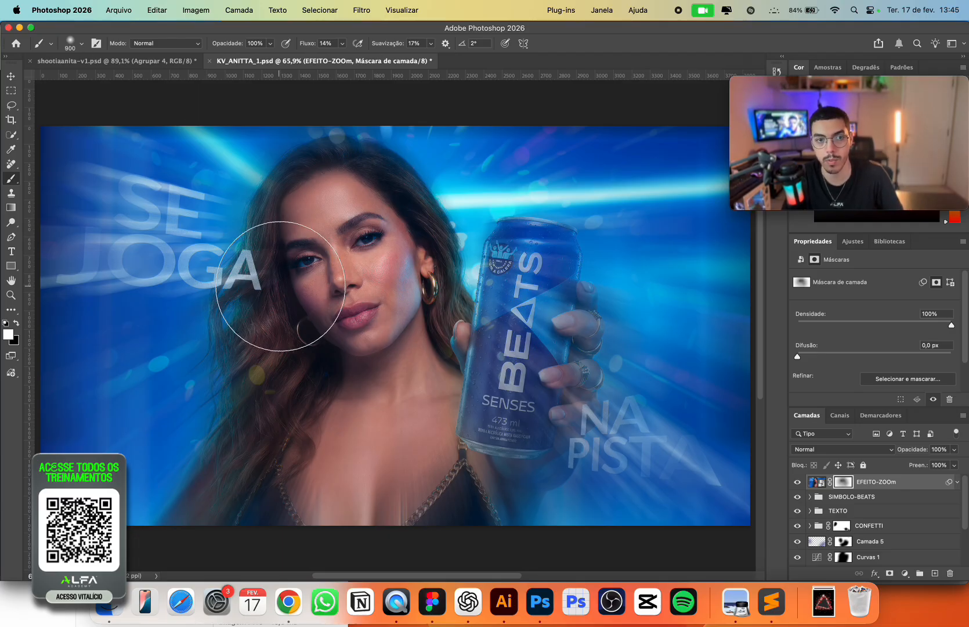
pyautogui.press(']')
pyautogui.press(']')
pyautogui.press(']')
pyautogui.press(']')
pyautogui.press('x')
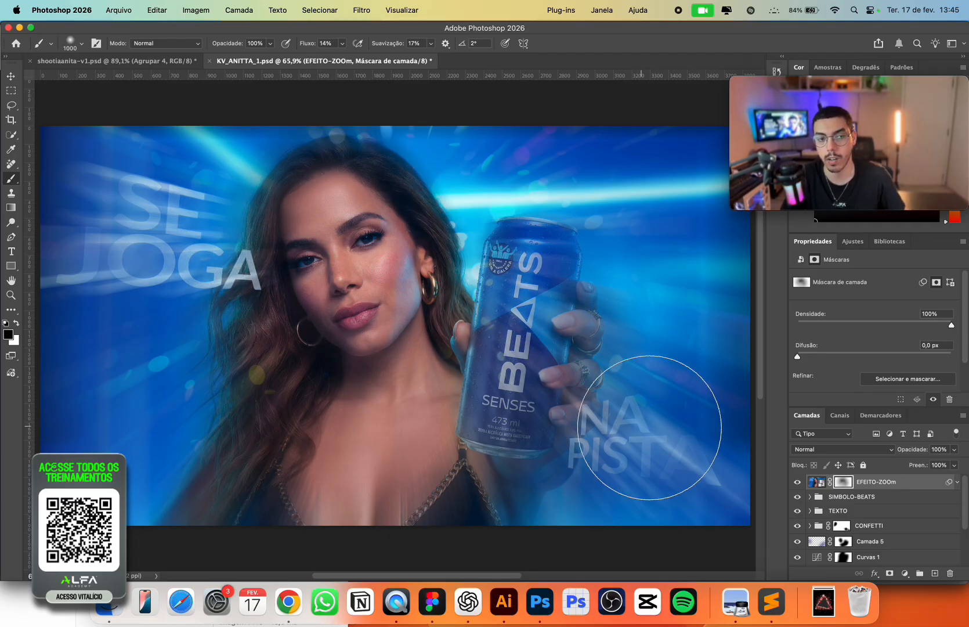
pyautogui.moveTo(181, 223)
pyautogui.mouseDown()
pyautogui.moveTo(358, 254)
pyautogui.moveTo(260, 392)
pyautogui.moveTo(309, 386)
pyautogui.moveTo(264, 517)
pyautogui.moveTo(398, 426)
pyautogui.moveTo(432, 316)
pyautogui.moveTo(465, 298)
pyautogui.moveTo(603, 407)
pyautogui.moveTo(551, 313)
pyautogui.moveTo(531, 348)
pyautogui.moveTo(524, 273)
pyautogui.mouseUp()
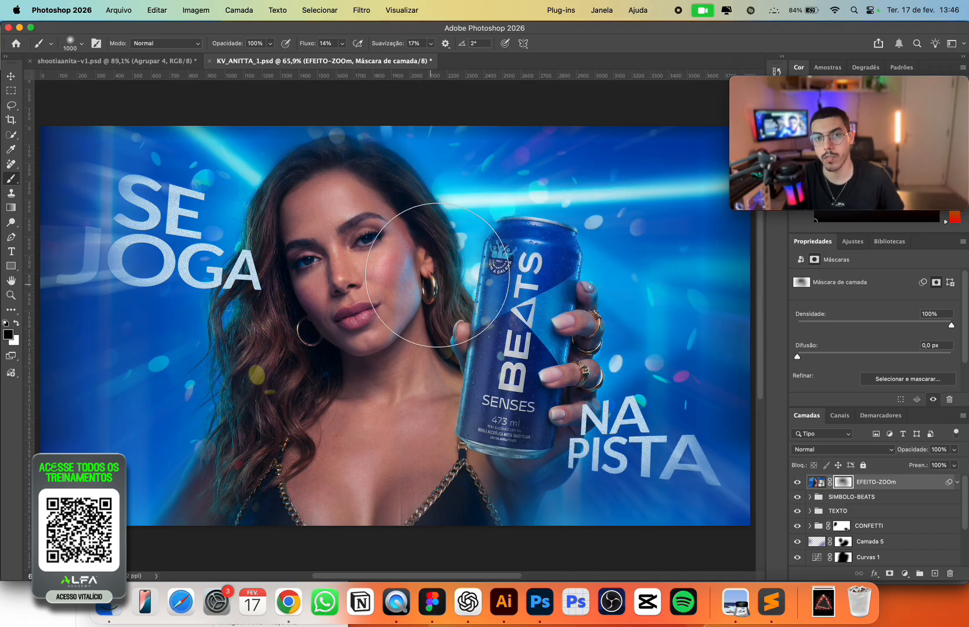
pyautogui.moveTo(305, 238)
pyautogui.mouseDown()
pyautogui.moveTo(359, 363)
pyautogui.moveTo(377, 443)
pyautogui.mouseUp()
pyautogui.press('super+minus')
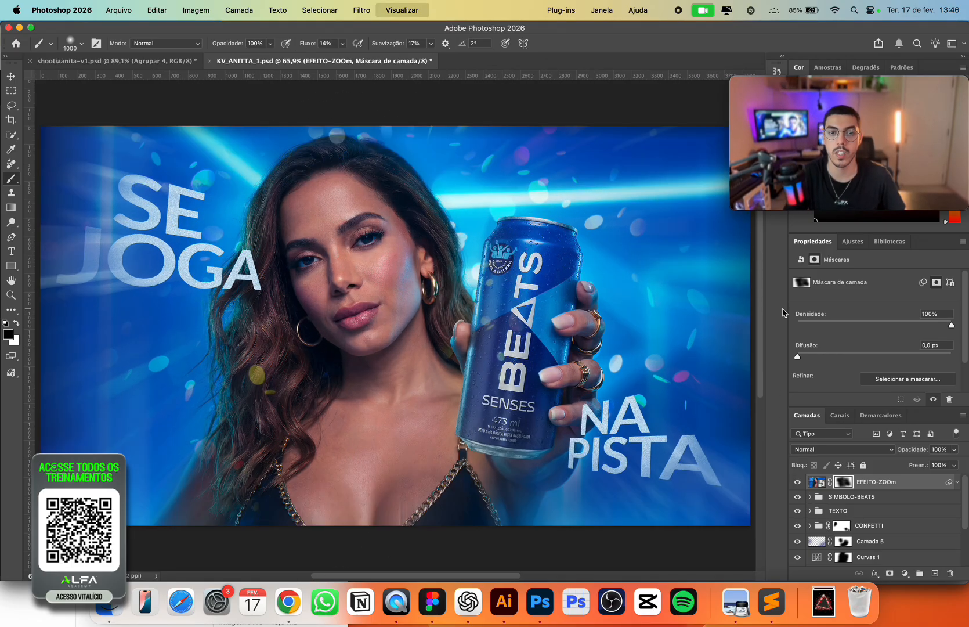
# Hide and show the EFEITO-ZOOm layer to compare the artwork with and without the zoom blur.
pyautogui.press('v')
pyautogui.click(797, 482)
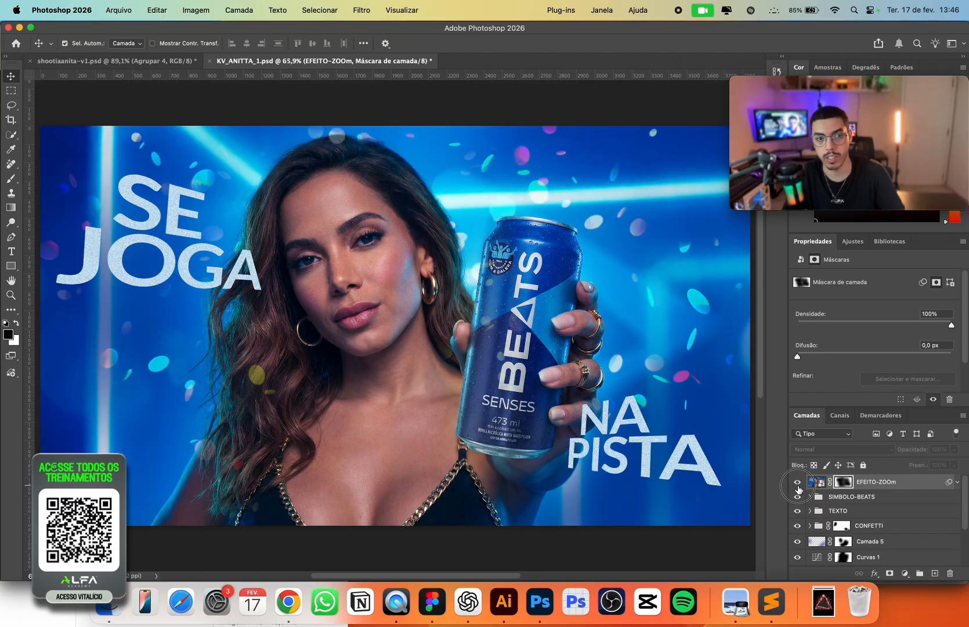
pyautogui.click(797, 484)
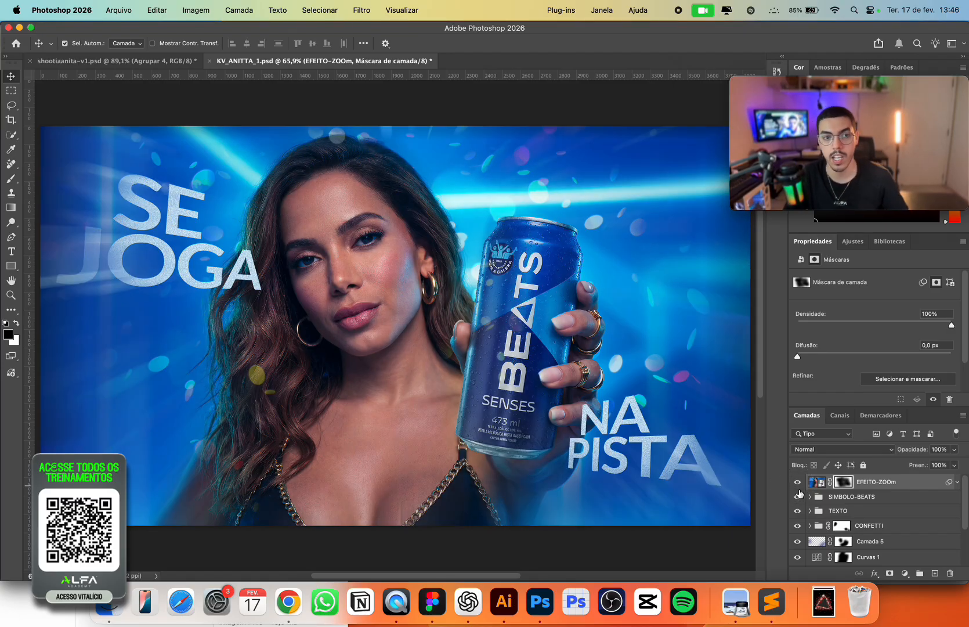
# Try a weaker and then a stronger intensity for the Desfoque radial filter on EFEITO-ZOOm.
pyautogui.click(957, 483)
pyautogui.doubleClick(862, 506)
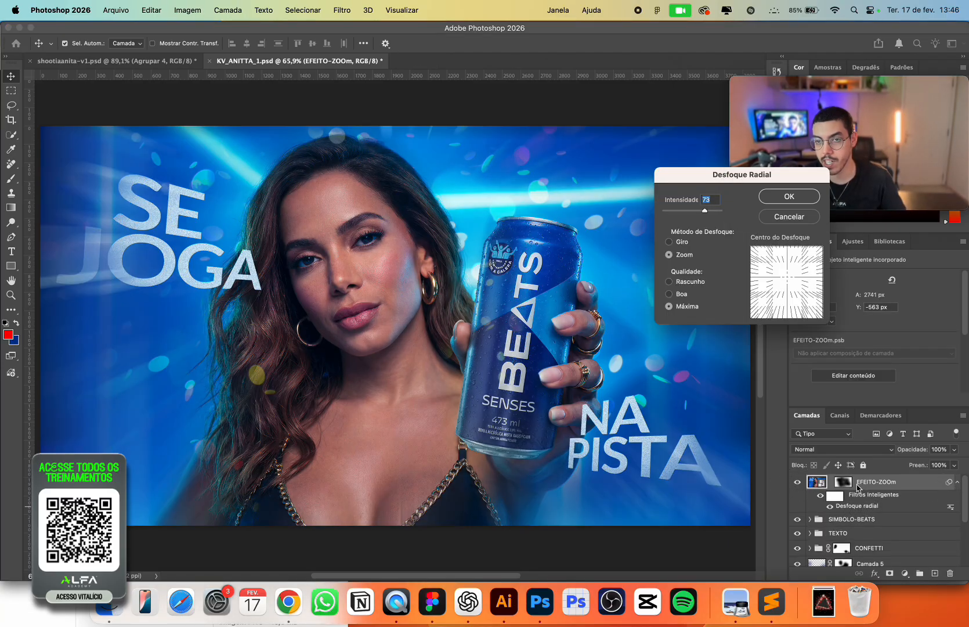
pyautogui.moveTo(704, 211); pyautogui.dragTo(680, 211)
pyautogui.click(790, 196)
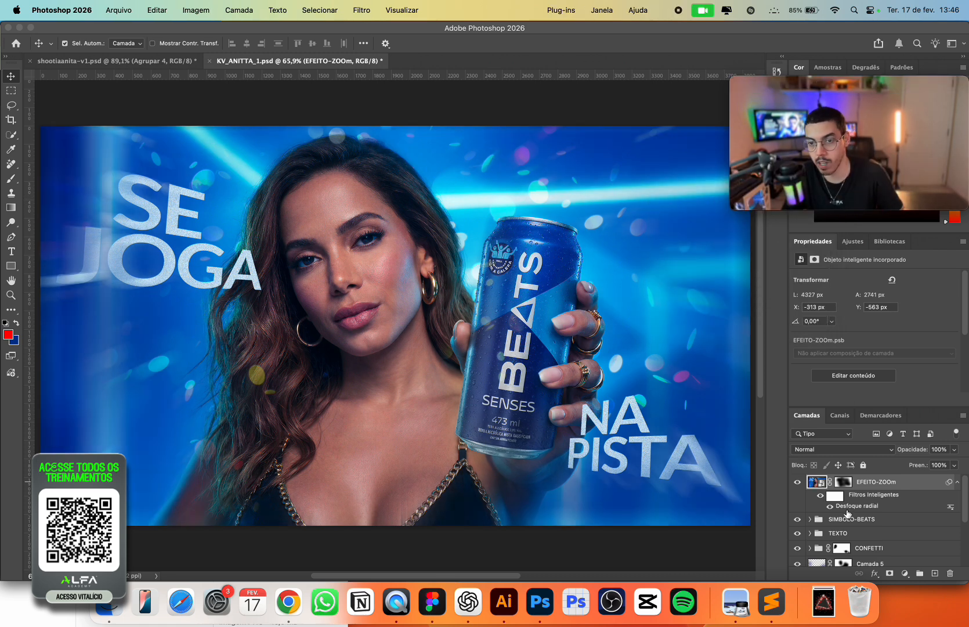
pyautogui.doubleClick(854, 509)
pyautogui.moveTo(680, 210); pyautogui.dragTo(718, 210)
pyautogui.click(781, 198)
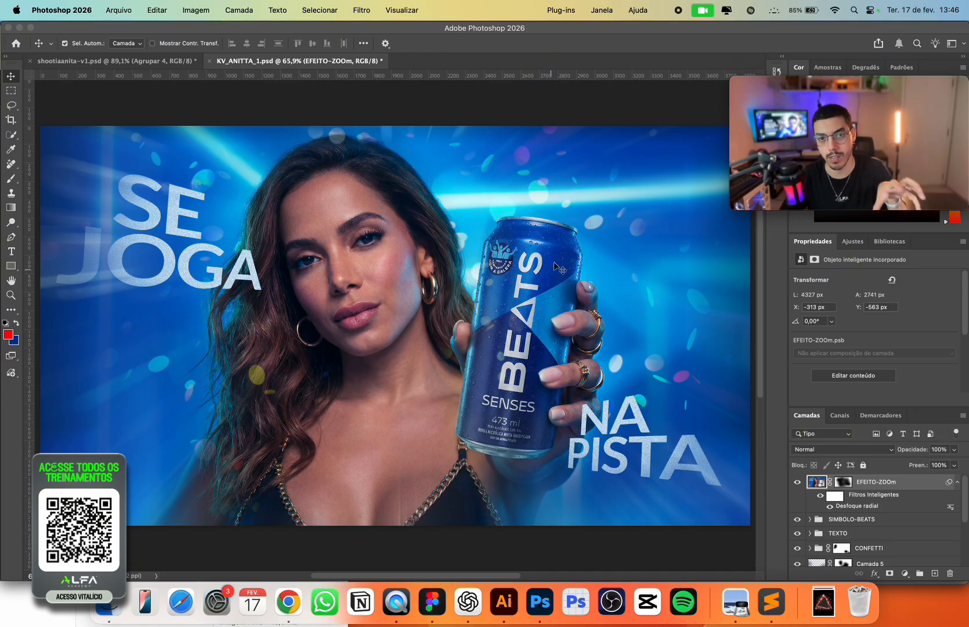
# Raise the brush flow to 29% and paint black on the EFEITO-ZOOm mask over the SE JOGA text to sharpen it.
pyautogui.click(846, 483)
pyautogui.press('b')
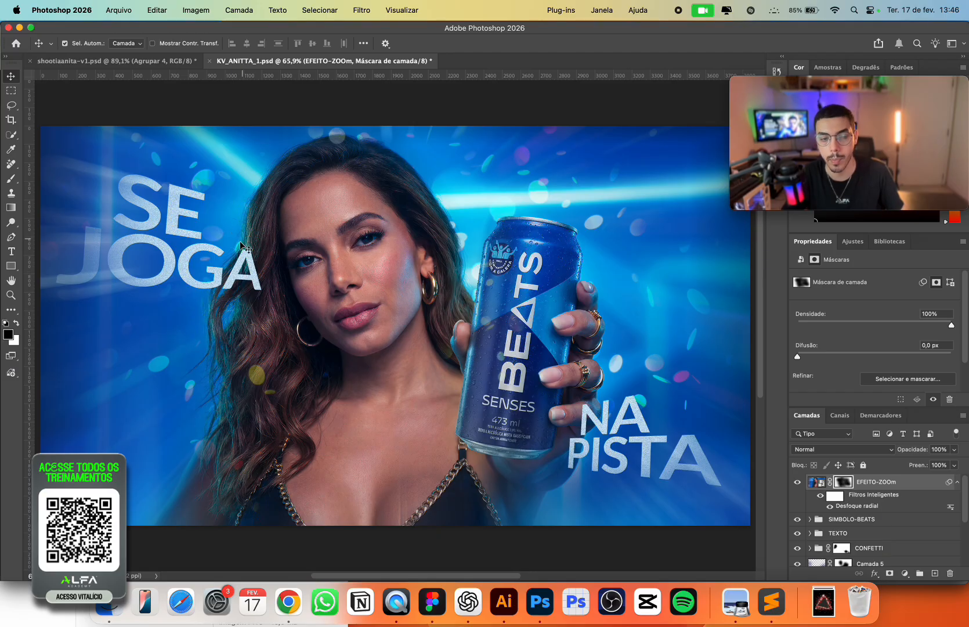
pyautogui.press('[')
pyautogui.press('[')
pyautogui.press('[')
pyautogui.press('[')
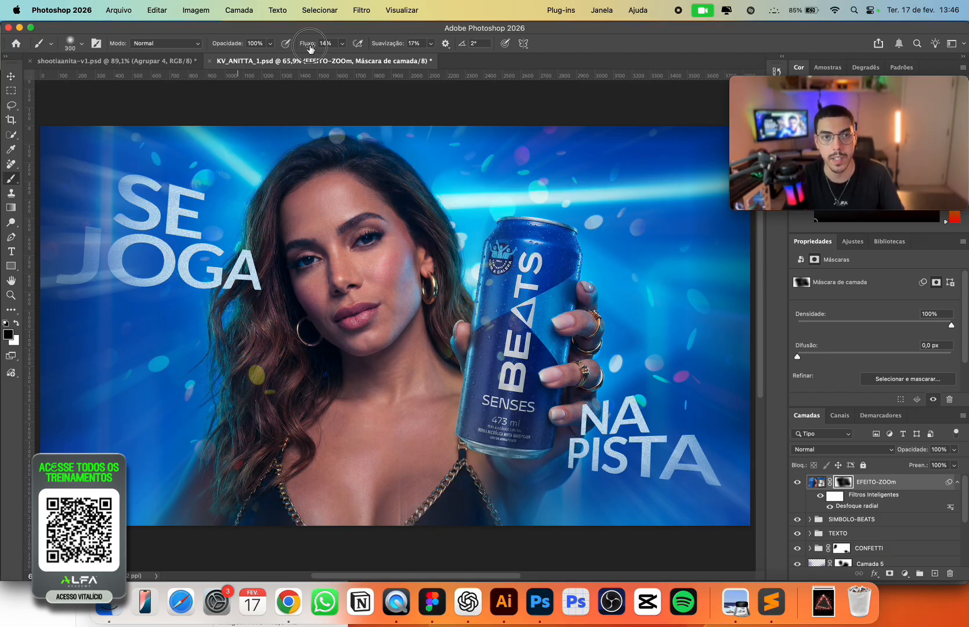
pyautogui.moveTo(311, 49); pyautogui.dragTo(319, 48)
pyautogui.press('[')
pyautogui.moveTo(137, 180)
pyautogui.mouseDown()
pyautogui.moveTo(145, 219)
pyautogui.moveTo(119, 288)
pyautogui.moveTo(178, 295)
pyautogui.moveTo(57, 253)
pyautogui.moveTo(140, 224)
pyautogui.moveTo(150, 205)
pyautogui.moveTo(141, 191)
pyautogui.moveTo(149, 204)
pyautogui.moveTo(119, 222)
pyautogui.mouseUp()
# Refine the EFEITO-ZOOm mask around the J of JOGA with alternating white and black strokes of a 300 px brush.
pyautogui.press(']')
pyautogui.press('x')
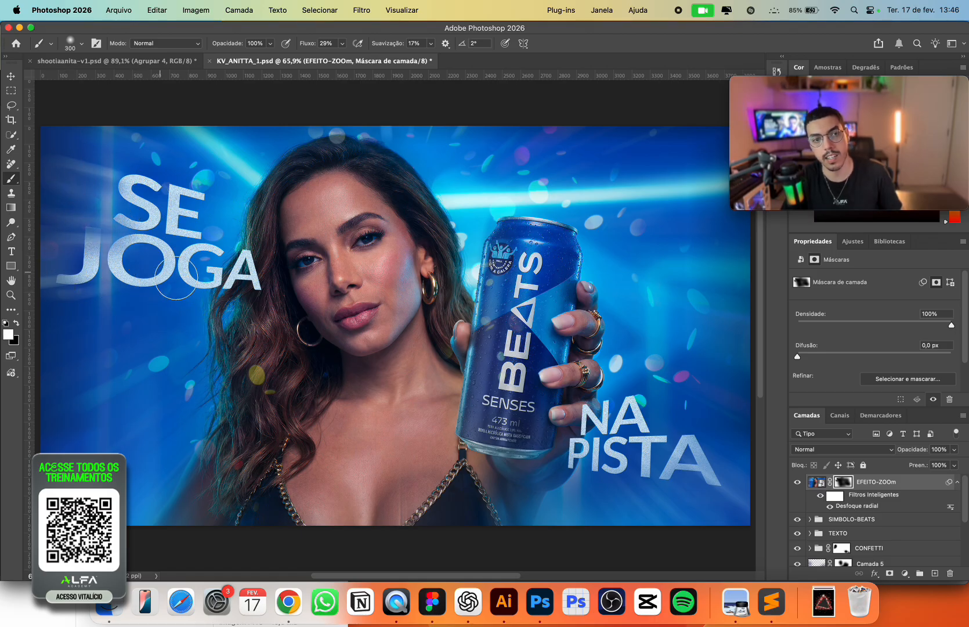
pyautogui.moveTo(40, 293); pyautogui.dragTo(82, 275)
pyautogui.press('x')
pyautogui.moveTo(91, 236)
pyautogui.mouseDown()
pyautogui.moveTo(87, 225)
pyautogui.moveTo(47, 287)
pyautogui.mouseUp()
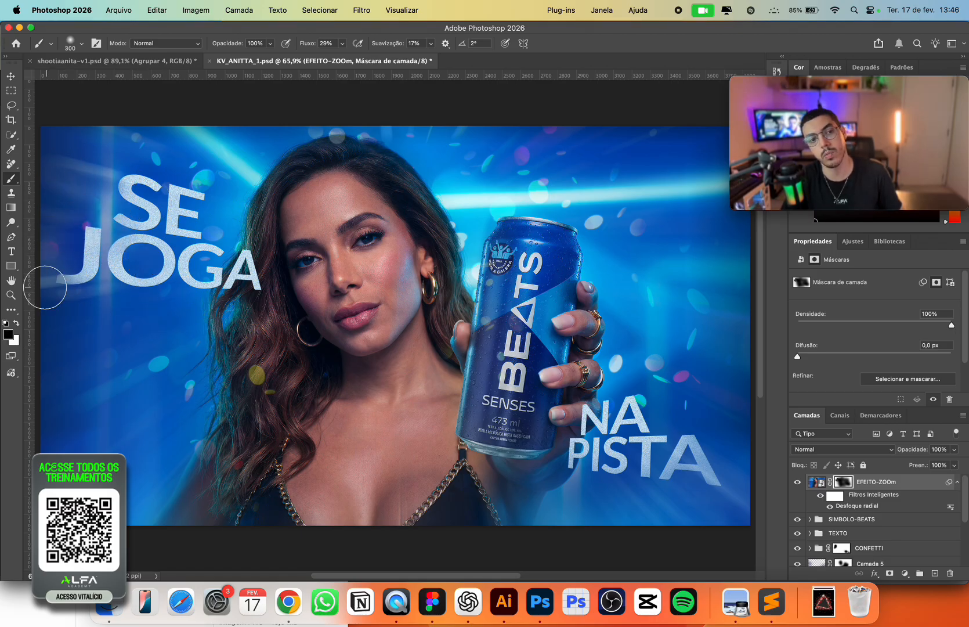
pyautogui.press('x')
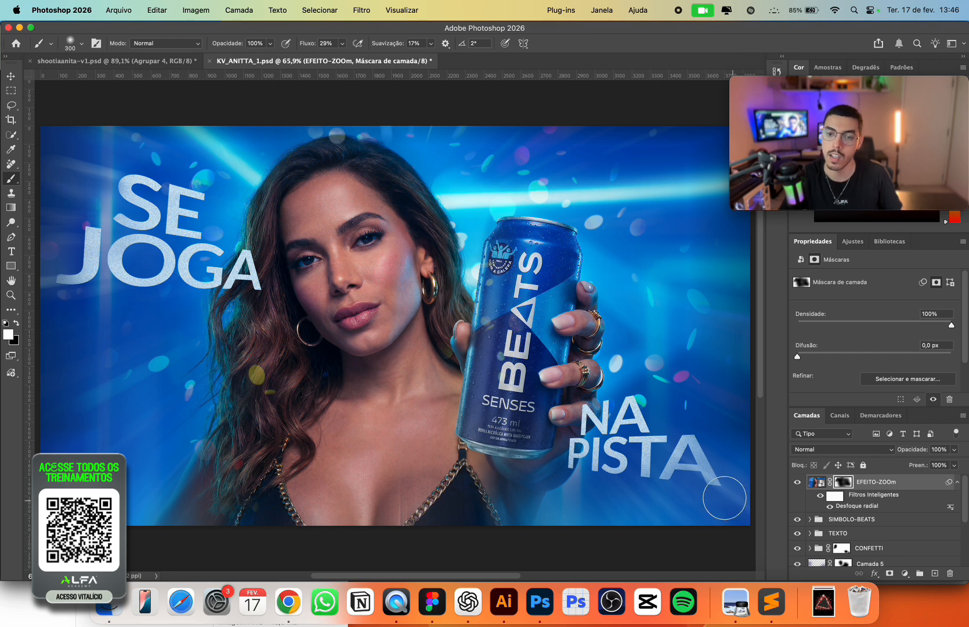
pyautogui.press('x')
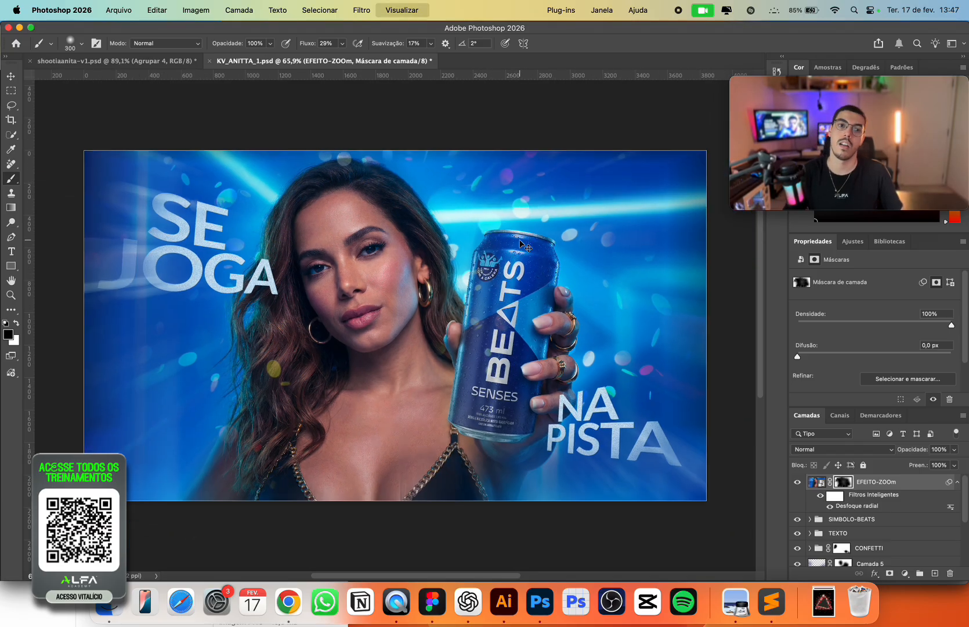
# Toggle the EFEITO-ZOOm layer's visibility to check the refined mask against the unblurred artwork.
pyautogui.press('v')
pyautogui.click(798, 483)
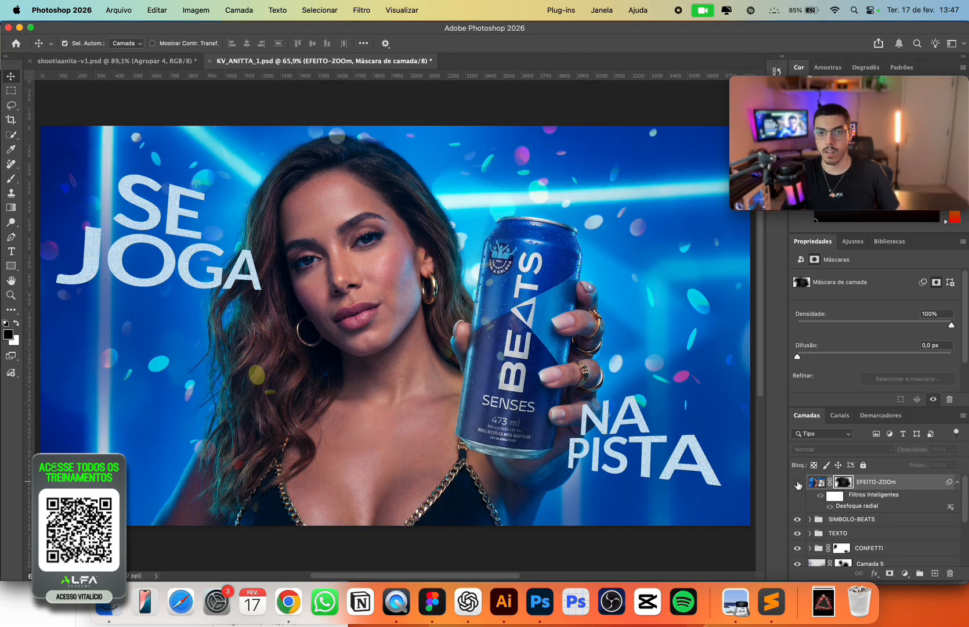
pyautogui.click(798, 482)
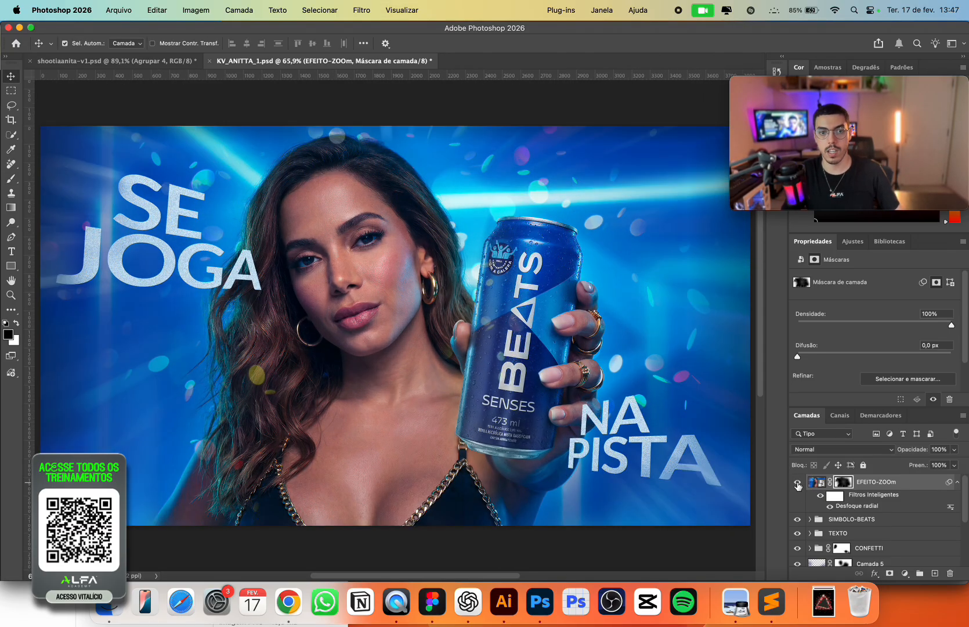
# Set the Desfoque radial filter's intensity on EFEITO-ZOOm to 26.
pyautogui.doubleClick(854, 506)
pyautogui.moveTo(703, 212); pyautogui.dragTo(672, 211)
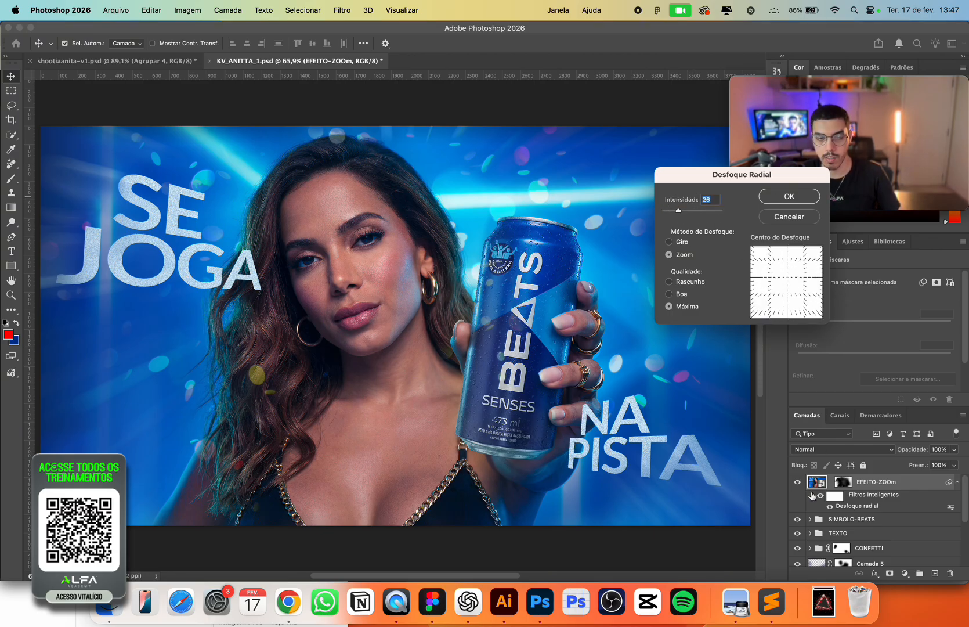
pyautogui.click(789, 197)
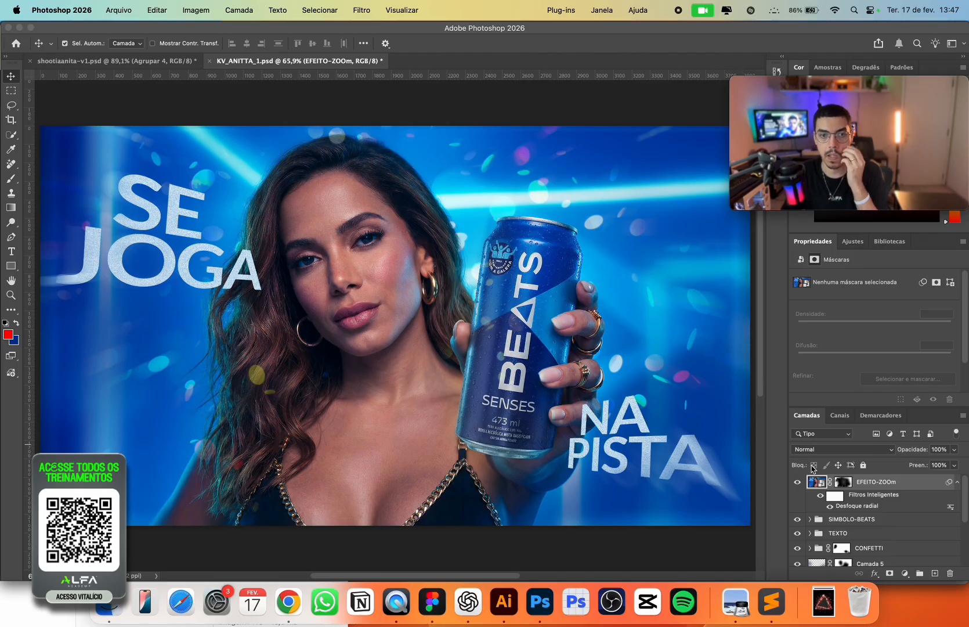
# Set the Desfoque radial filter's intensity on EFEITO-ZOOm to 53 and save the document.
pyautogui.doubleClick(863, 504)
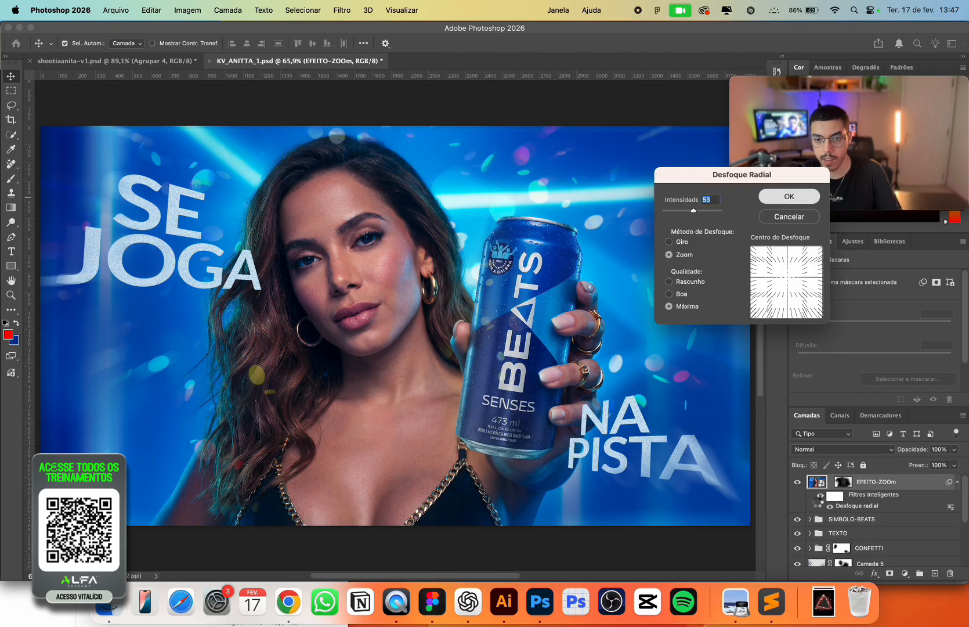
pyautogui.press('Return')
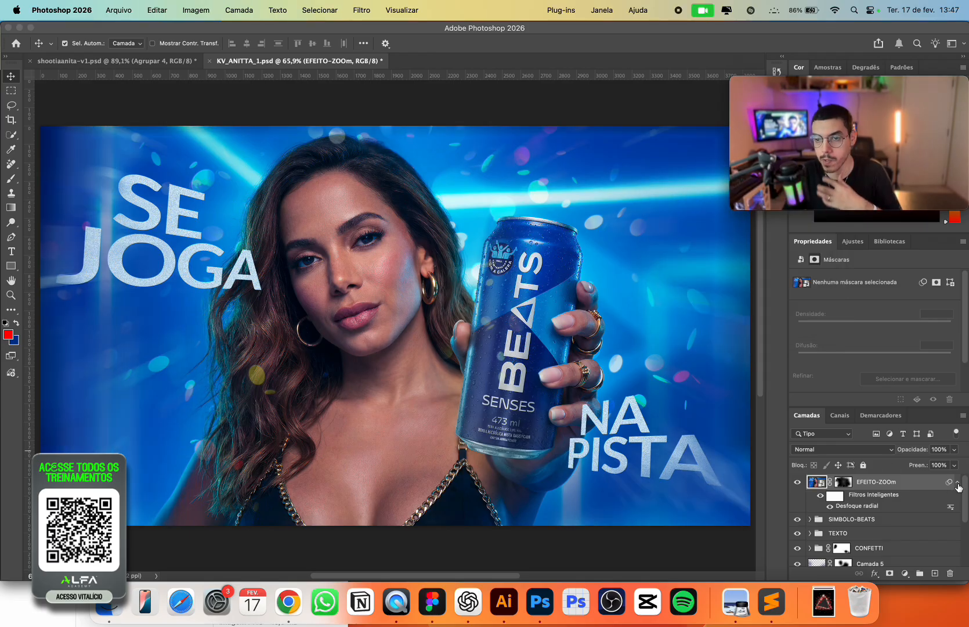
pyautogui.click(958, 484)
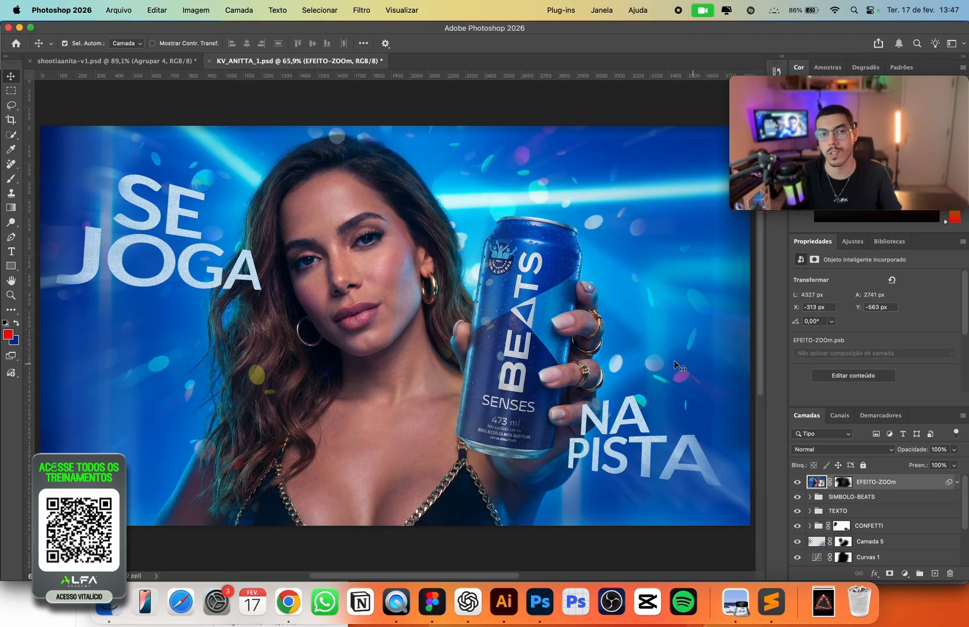
pyautogui.press('super+s')
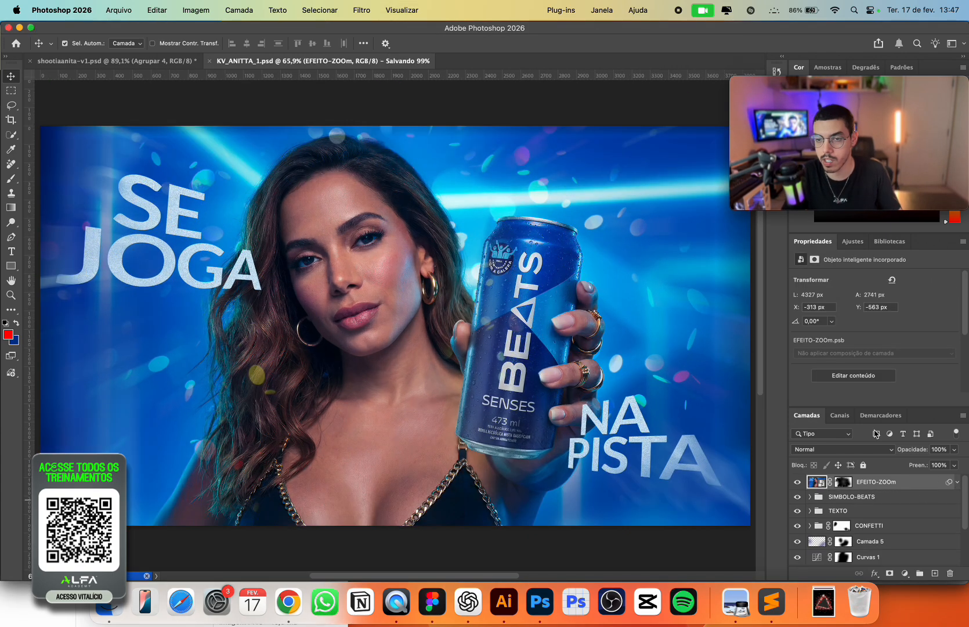
# Switch to Illustrator and restore the outlined triangle to its place as the A of the BEATS lettering.
pyautogui.moveTo(818, 408); pyautogui.dragTo(823, 279)
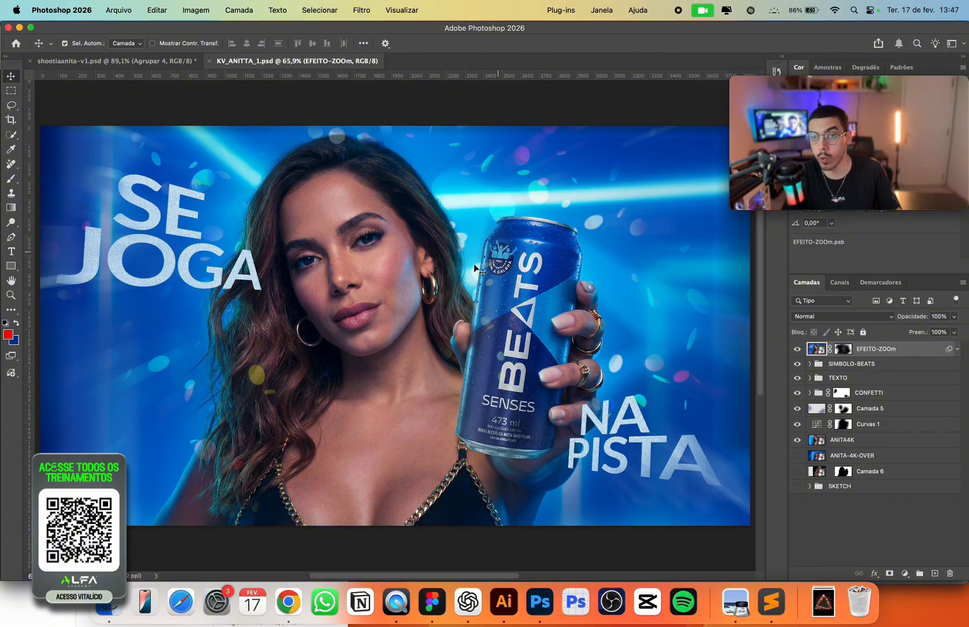
pyautogui.click(504, 602)
pyautogui.press('super+space')
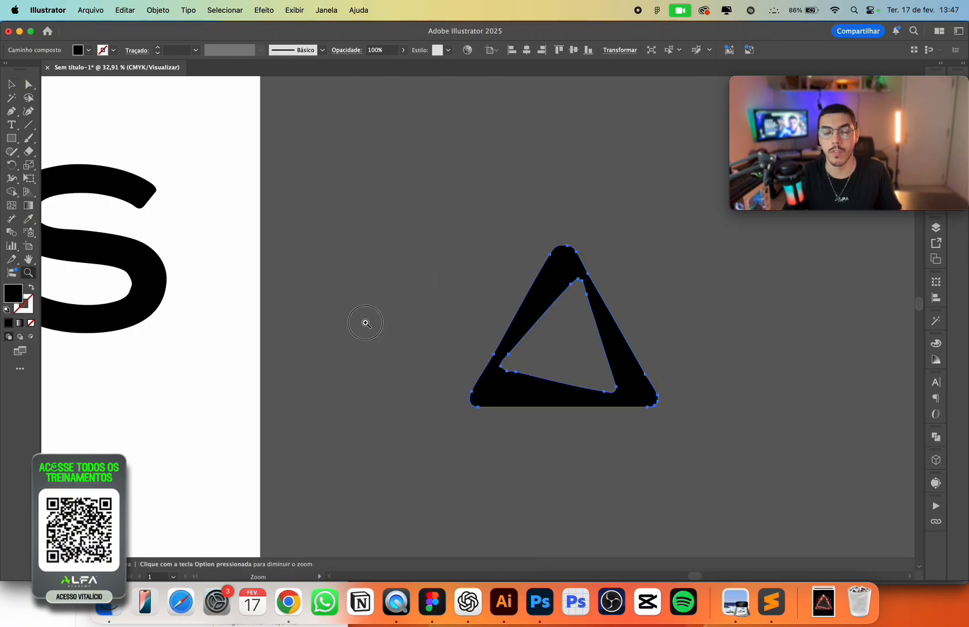
pyautogui.moveTo(366, 322); pyautogui.dragTo(252, 307)
pyautogui.moveTo(187, 305); pyautogui.dragTo(433, 330)
pyautogui.press('super+z')
pyautogui.moveTo(520, 256); pyautogui.dragTo(557, 192)
pyautogui.press('super+space')
pyautogui.moveTo(553, 299); pyautogui.dragTo(495, 380)
pyautogui.moveTo(472, 367); pyautogui.dragTo(666, 358)
pyautogui.click(668, 362)
pyautogui.press('a')
pyautogui.moveTo(530, 396); pyautogui.dragTo(585, 353)
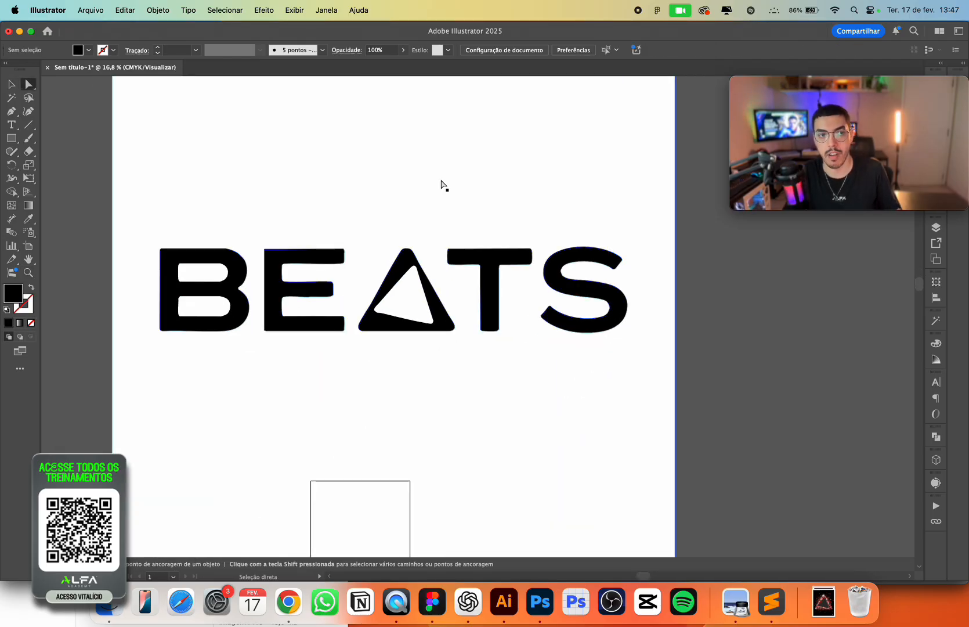
# Delete the white background and the white shapes inside the A and the B of the BEATS lettering.
pyautogui.moveTo(443, 186); pyautogui.dragTo(309, 170)
pyautogui.press('Delete')
pyautogui.click(409, 295)
pyautogui.moveTo(409, 294); pyautogui.dragTo(414, 254)
pyautogui.press('Delete')
pyautogui.moveTo(219, 276); pyautogui.dragTo(231, 259)
pyautogui.press('Delete')
pyautogui.moveTo(221, 304); pyautogui.dragTo(232, 294)
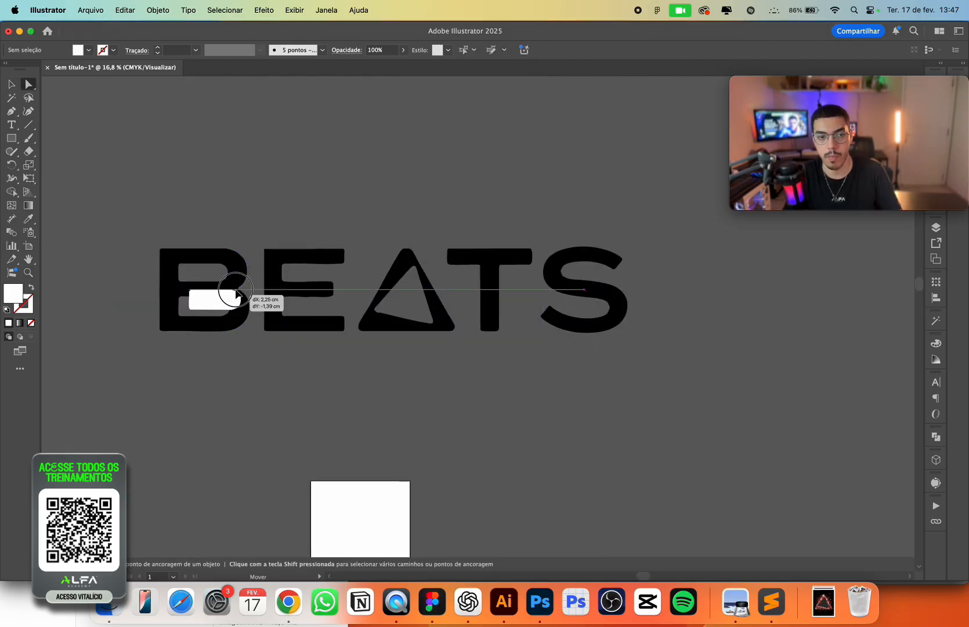
pyautogui.press('Delete')
# Copy the whole BEATS lettering, switch to Photoshop, and paste it into KV_ANITTA_1 as a vector smart object.
pyautogui.press('v')
pyautogui.moveTo(127, 217); pyautogui.dragTo(695, 376)
pyautogui.press('super+c')
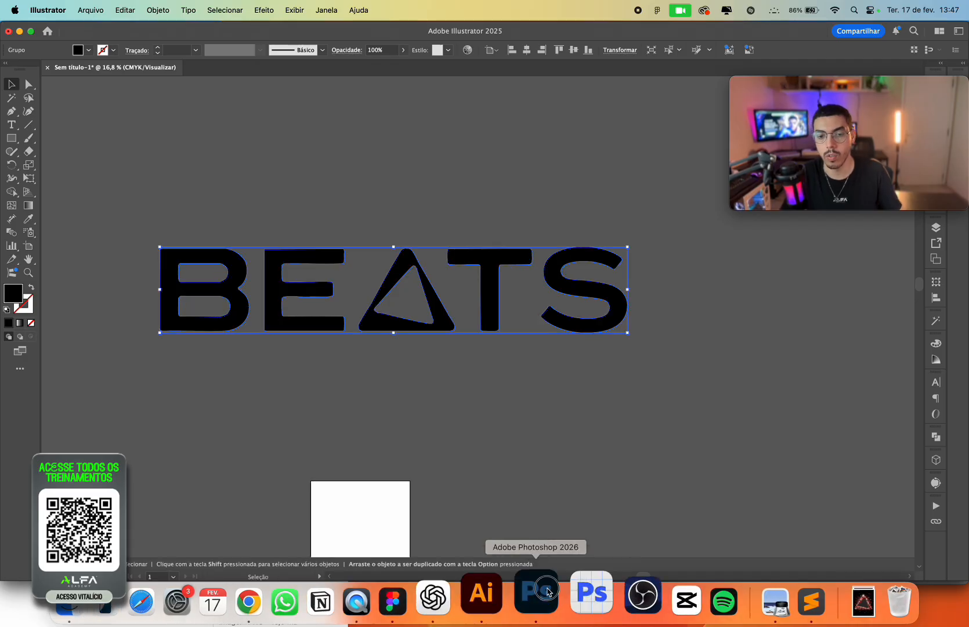
pyautogui.click(540, 602)
pyautogui.press('super+v')
pyautogui.click(534, 248)
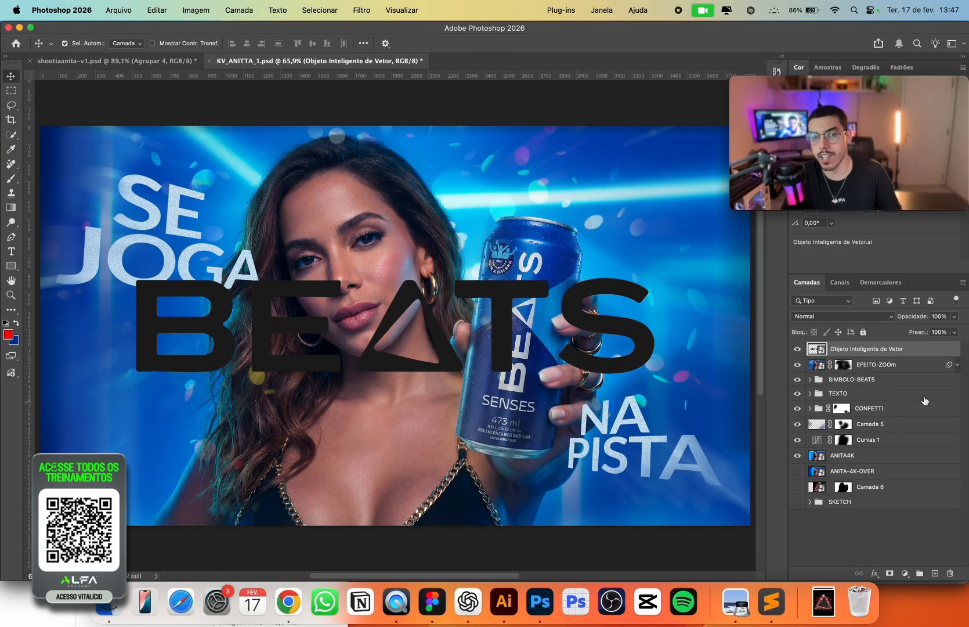
# Apply a light blue Sobreposição de cor style at 100% opacity to the pasted BEATS logo.
pyautogui.doubleClick(934, 351)
pyautogui.click(549, 431)
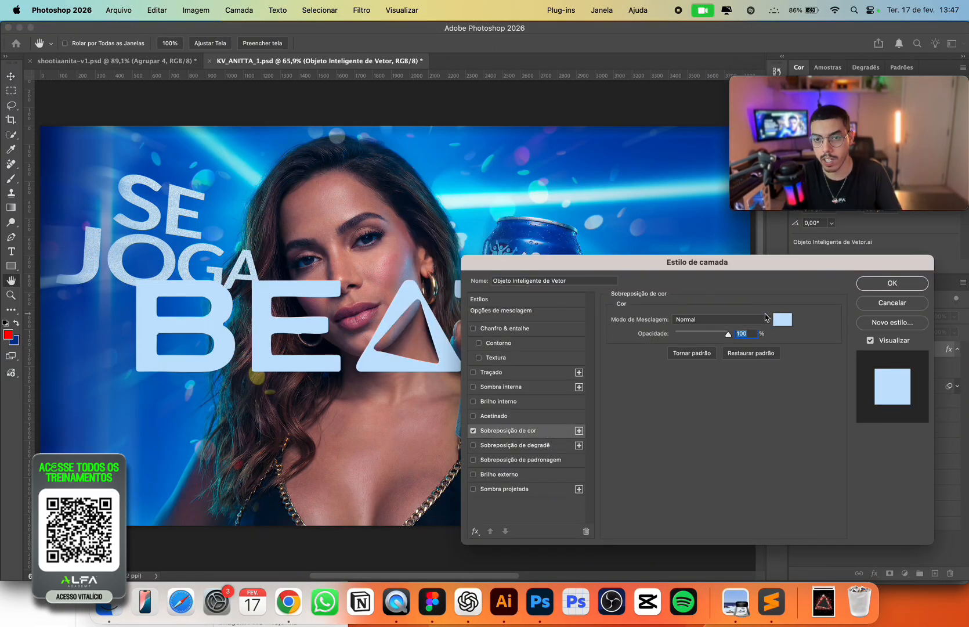
pyautogui.press('Return')
# Scale the BEATS logo down to about 407 px wide and place it near the artwork's upper-right corner.
pyautogui.press('super+t')
pyautogui.moveTo(659, 276); pyautogui.dragTo(682, 167)
pyautogui.press('Return')
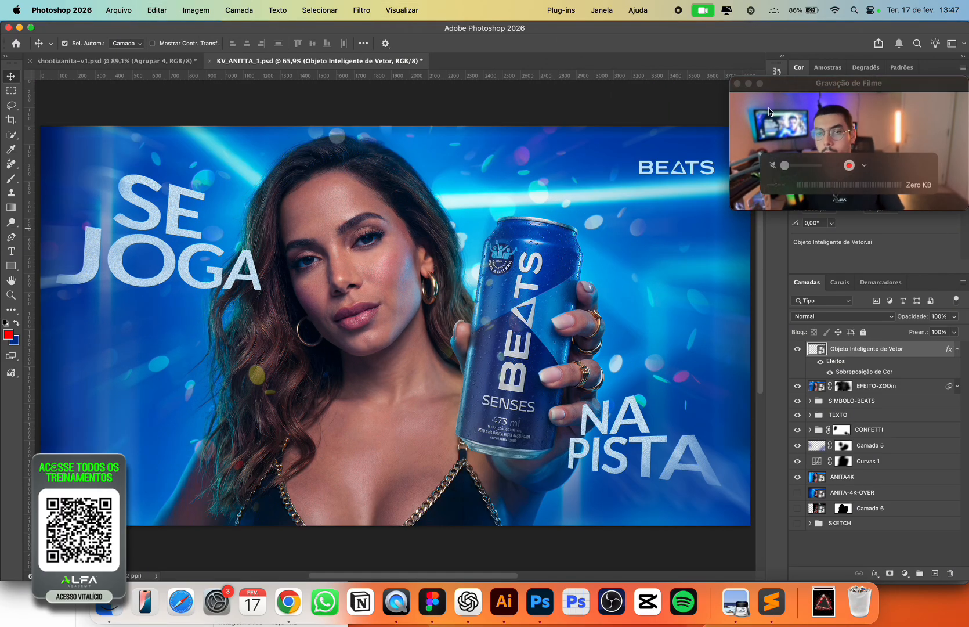
# Reduce the BEATS logo to about 365 × 68 px and shift it closer to the corner, at X 3280 px and Y 135 px.
pyautogui.click(831, 58)
pyautogui.moveTo(832, 60); pyautogui.dragTo(832, 33)
pyautogui.click(690, 42)
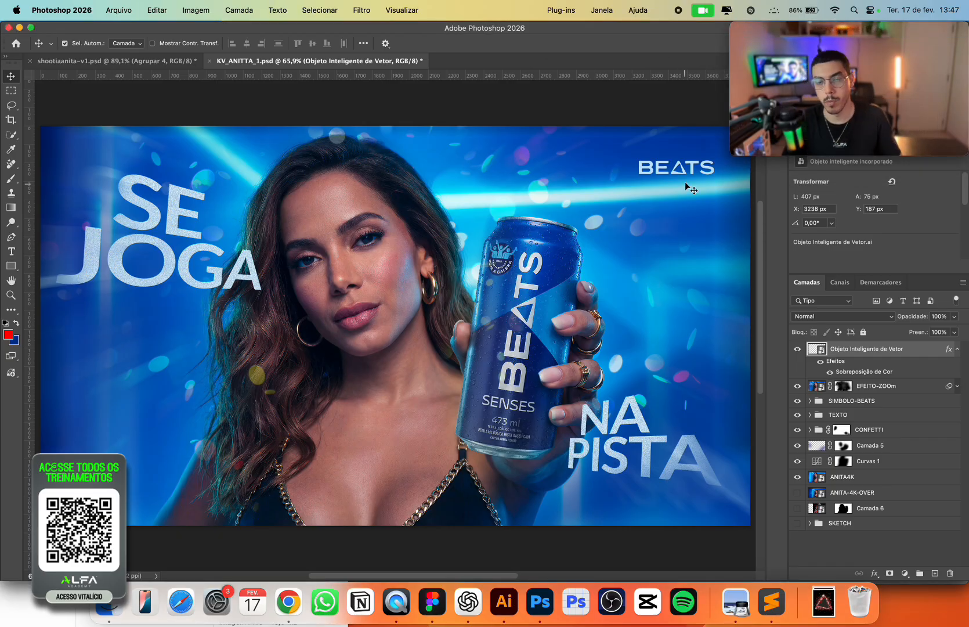
pyautogui.press('super+t')
pyautogui.moveTo(639, 175); pyautogui.dragTo(646, 173)
pyautogui.moveTo(689, 172); pyautogui.dragTo(690, 163)
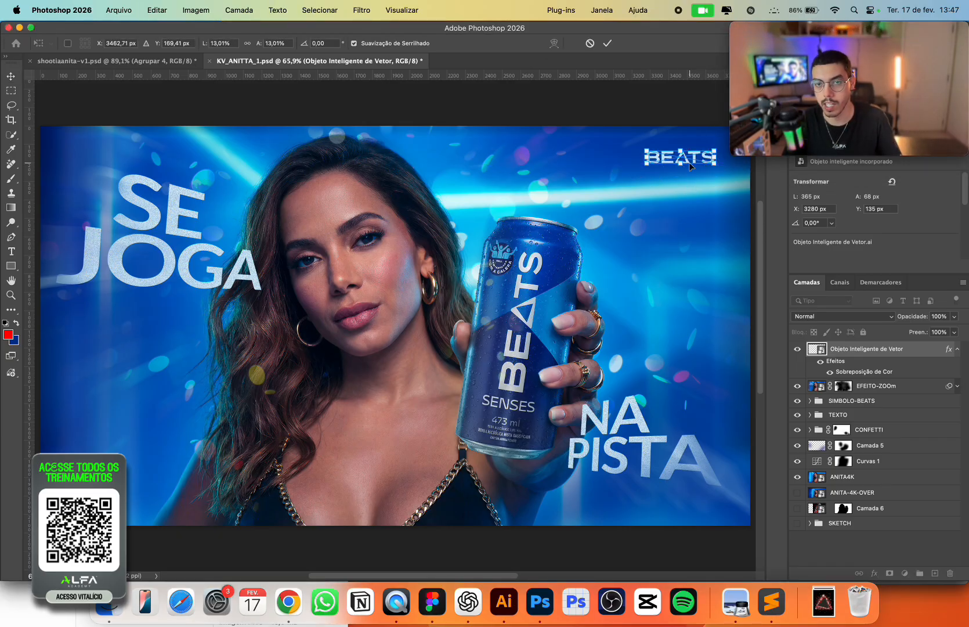
pyautogui.press('Return')
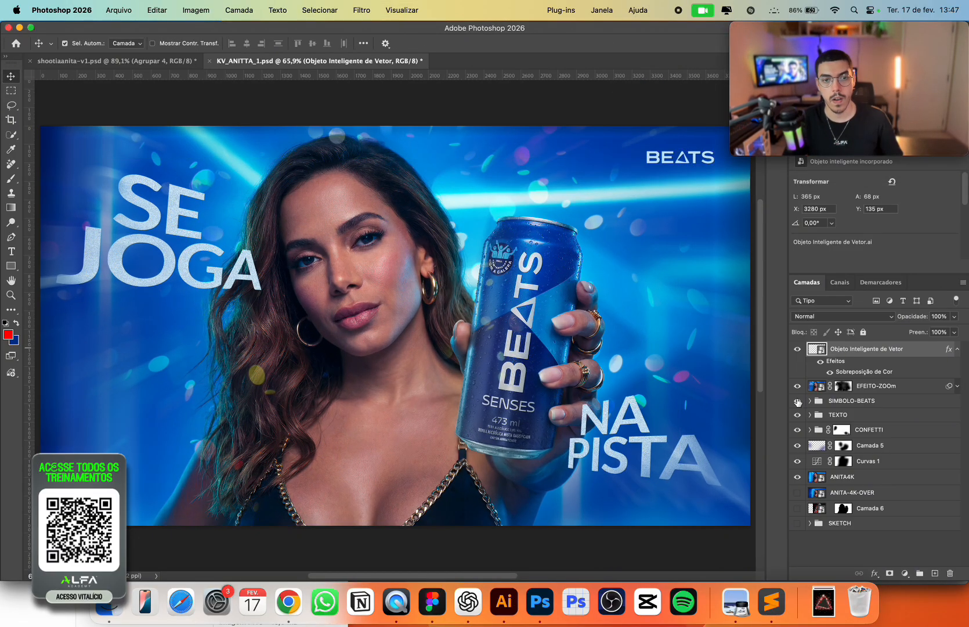
# Preview the key visual in full-screen mode and return to the standard view fitted to the window.
pyautogui.press('f')
pyautogui.press('f')
pyautogui.press('super+plus')
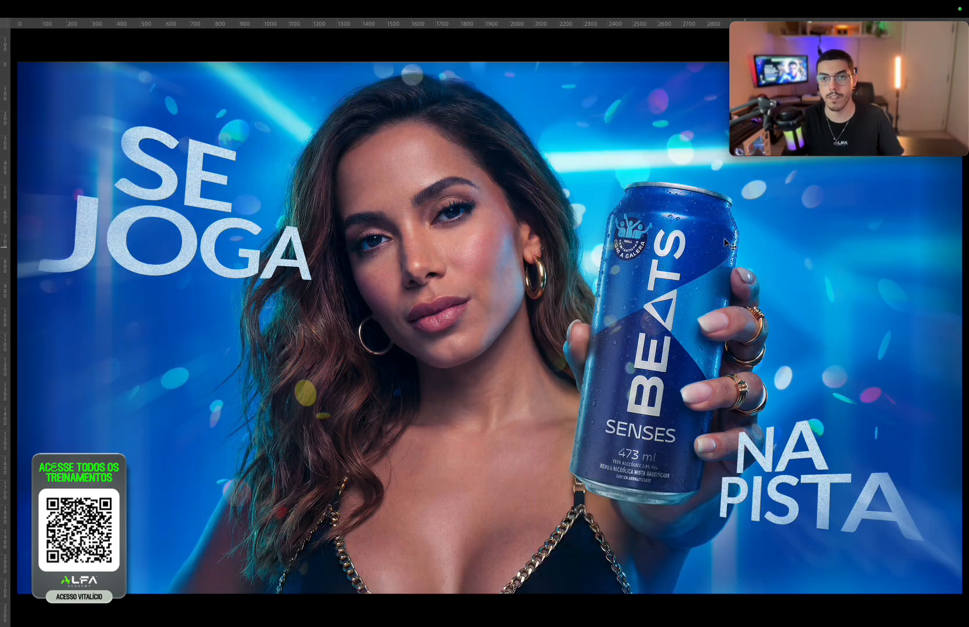
pyautogui.press('f')
pyautogui.press('super+0')
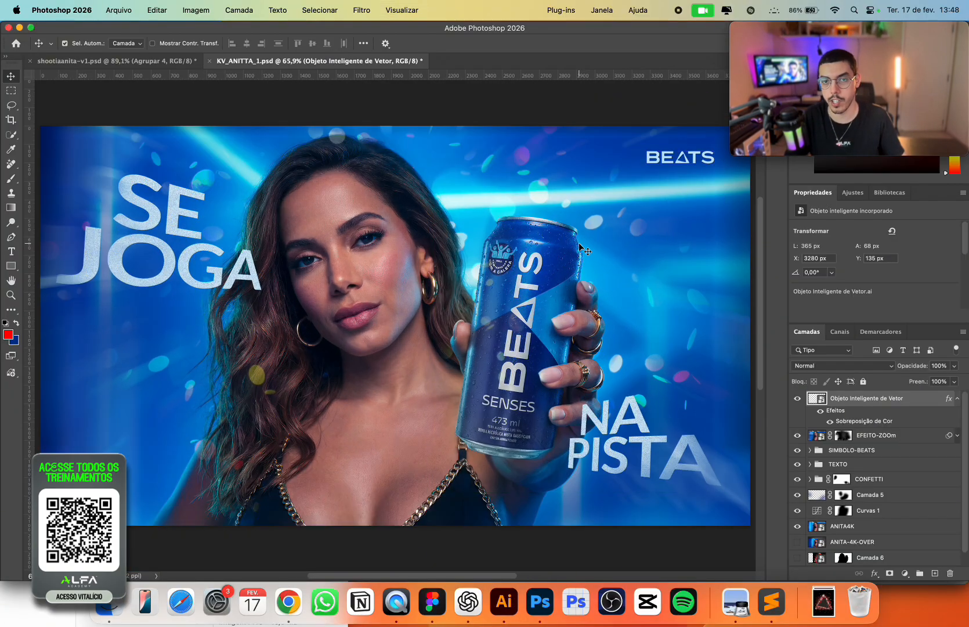
# Collapse the logo's effects list and group the ANITA4K, Curvas 1 and Camada 5 layers as BG.
pyautogui.click(957, 398)
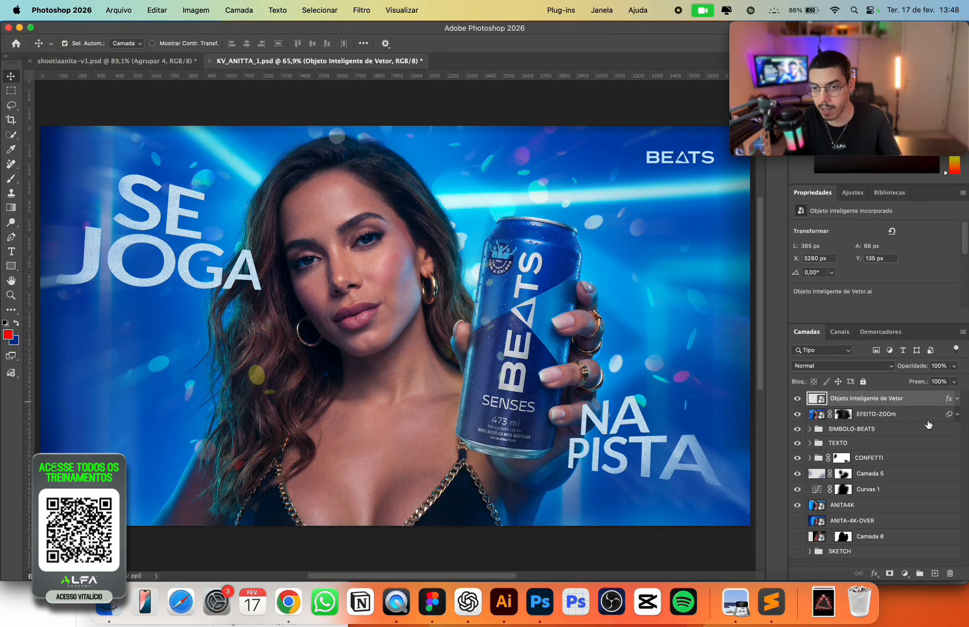
pyautogui.click(908, 414)
pyautogui.click(867, 505)
pyautogui.keyDown('shift'); pyautogui.click(856, 474); pyautogui.keyUp('shift')
pyautogui.press('super+g')
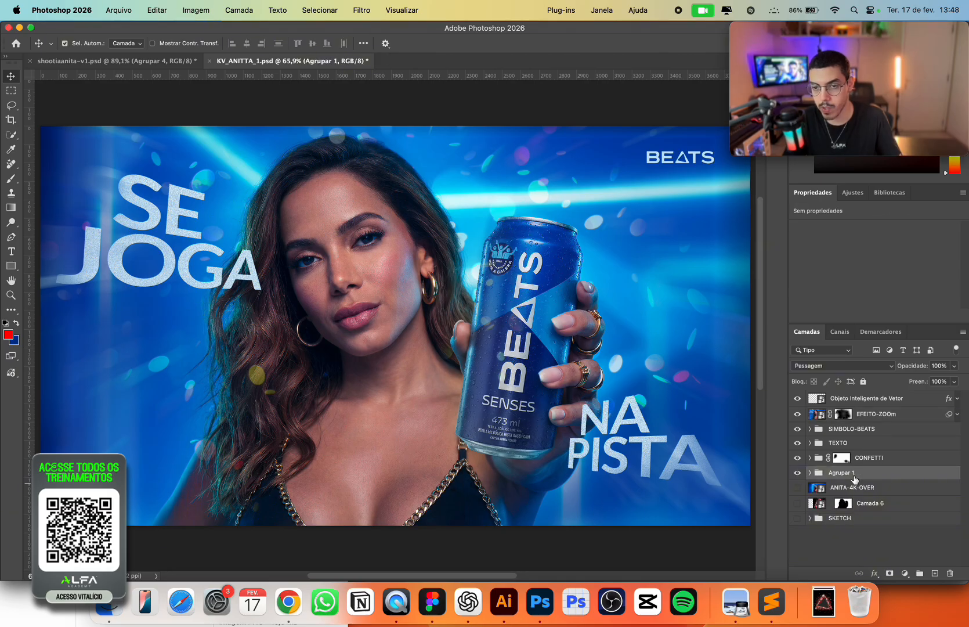
pyautogui.press('Return')
# Group the EFEITO-ZOOm layer as EFEITO ZOOM, check the artwork by toggling layer visibility, and collapse the group.
pyautogui.click(906, 414)
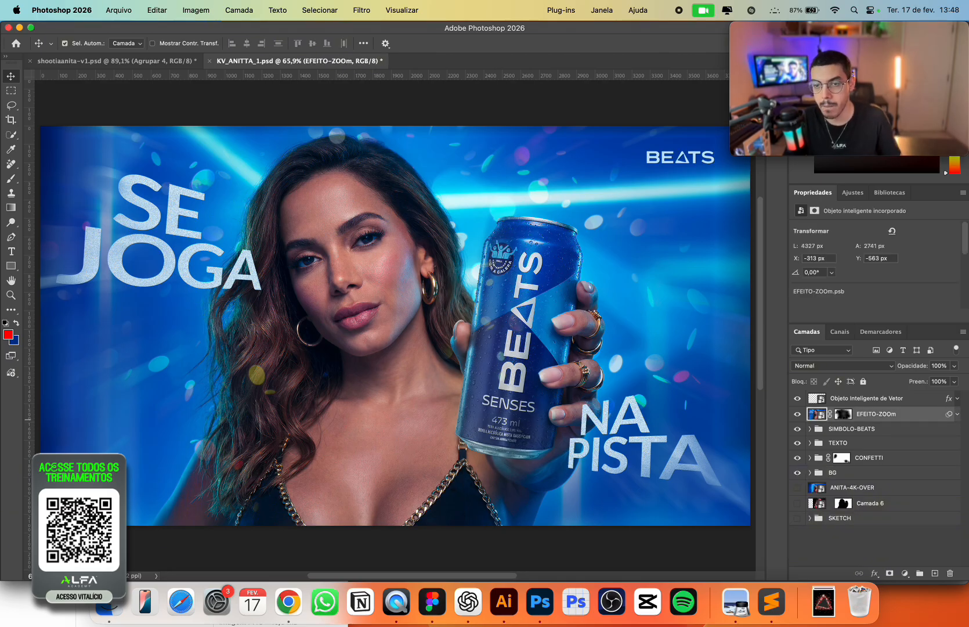
pyautogui.press('super+g')
pyautogui.write('EFEITO Z')
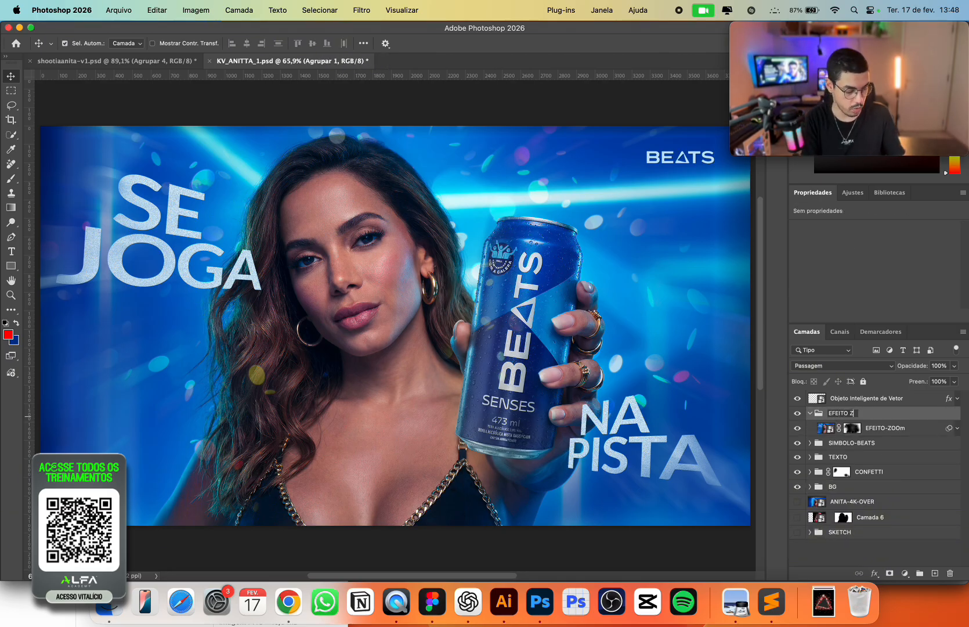
pyautogui.write('OOM')
pyautogui.press('Return')
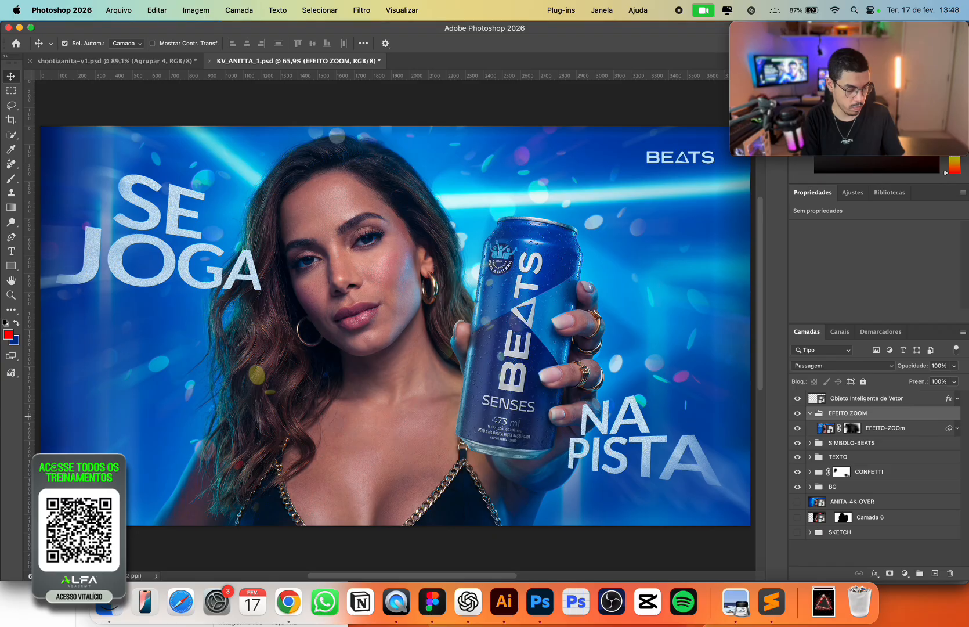
pyautogui.click(797, 414)
pyautogui.click(797, 414)
pyautogui.click(798, 399)
pyautogui.click(810, 413)
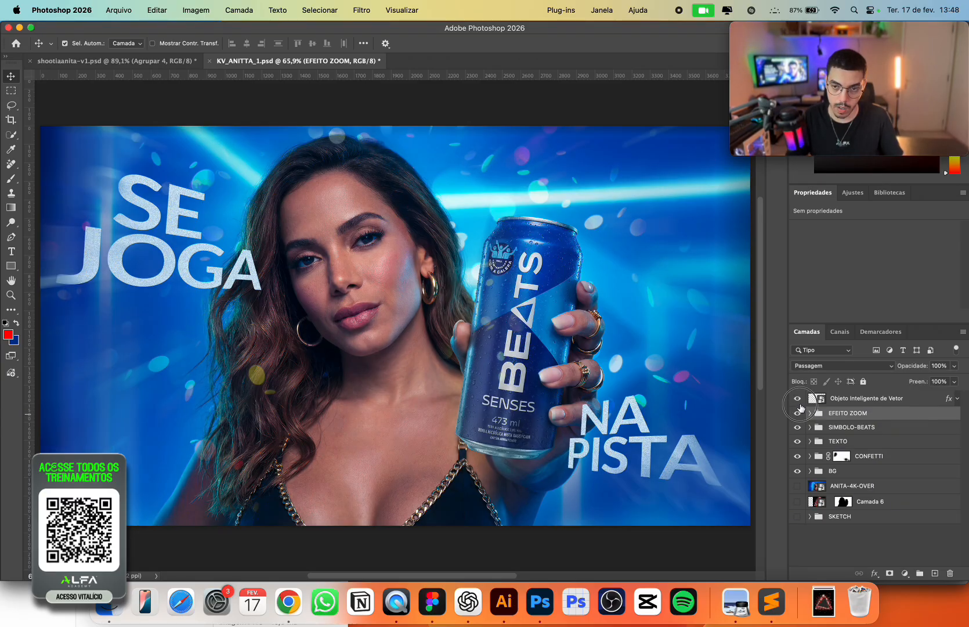
pyautogui.click(797, 398)
# Put the BEATS vector layer in its own group and name the group LOGO.
pyautogui.click(847, 399)
pyautogui.press('super+g')
pyautogui.doubleClick(842, 397)
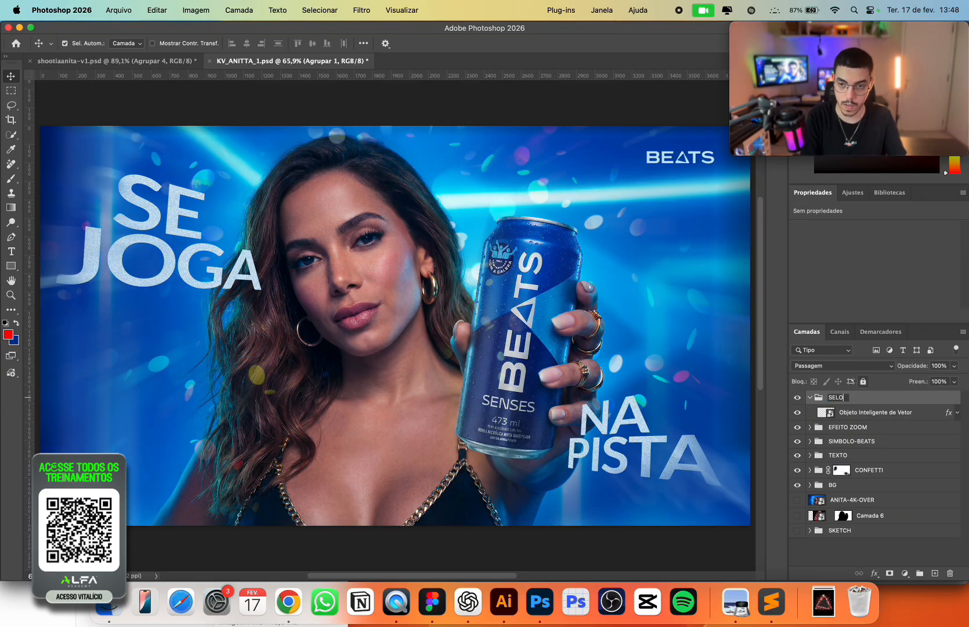
pyautogui.write('SELO')
pyautogui.press('Return')
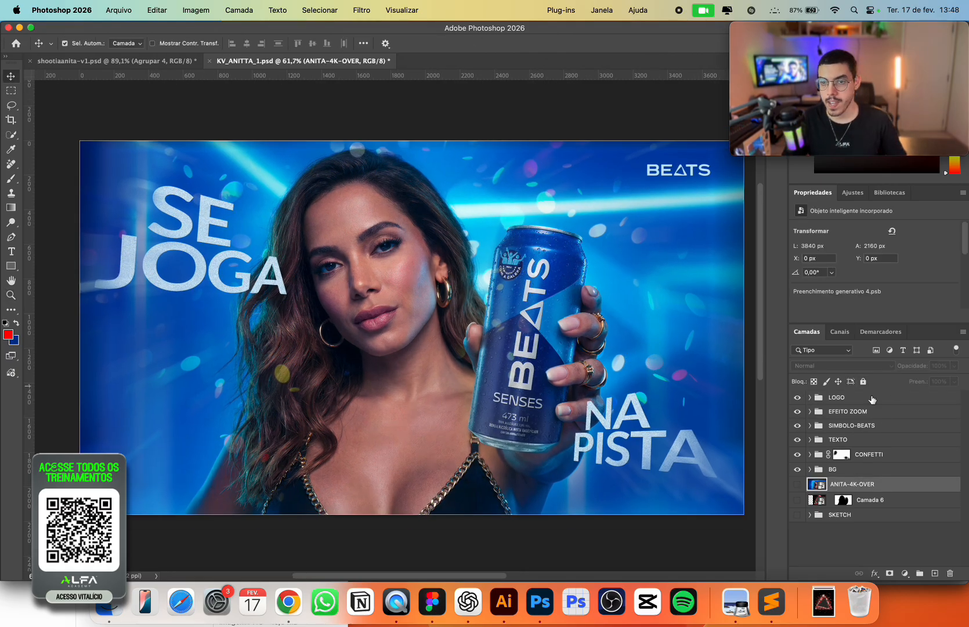
# Create a new layer above LOGO with the Multiplicação blend mode and make dark blue 003290 the brush colour.
pyautogui.click(871, 397)
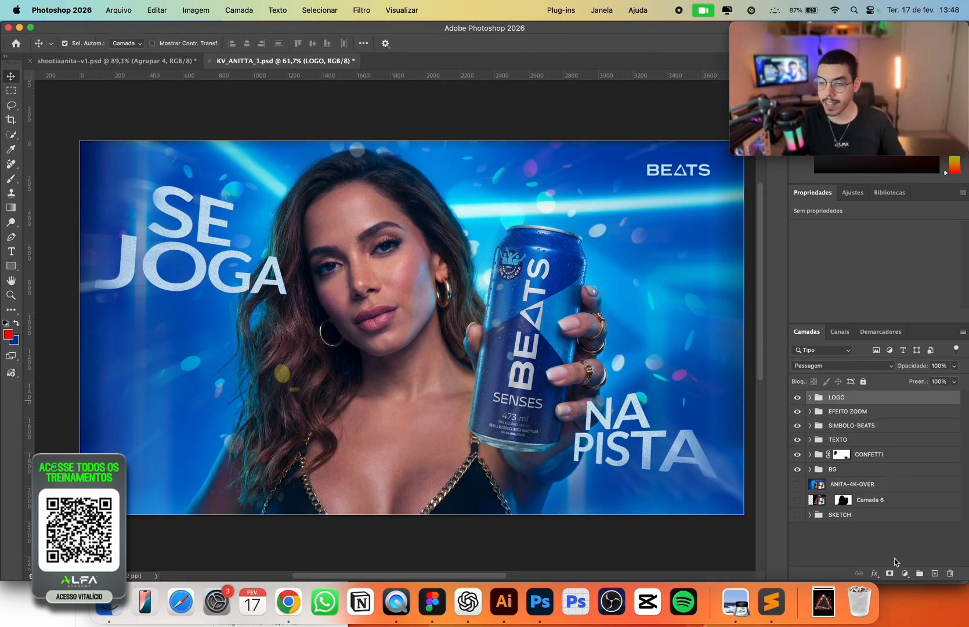
pyautogui.click(935, 574)
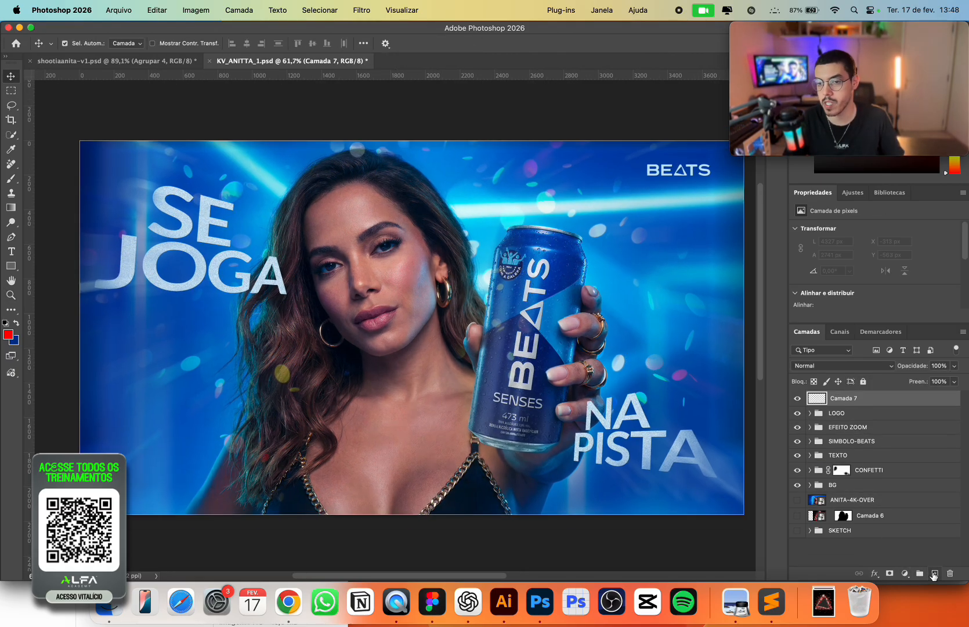
pyautogui.press('z')
pyautogui.moveTo(632, 373); pyautogui.dragTo(600, 373)
pyautogui.press('b')
pyautogui.click(19, 343)
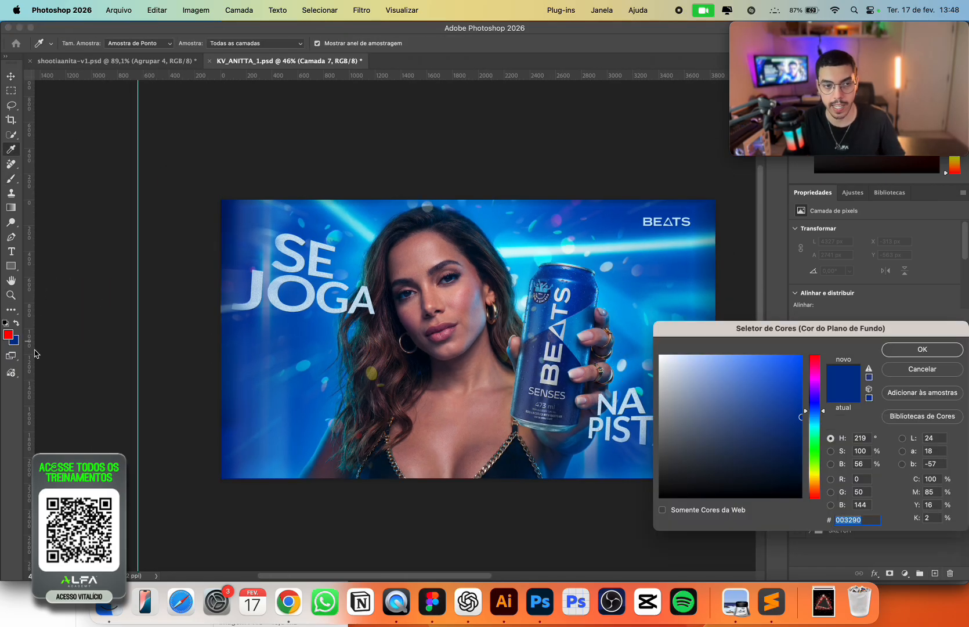
pyautogui.press('Escape')
pyautogui.press(']')
pyautogui.press(']')
pyautogui.press(']')
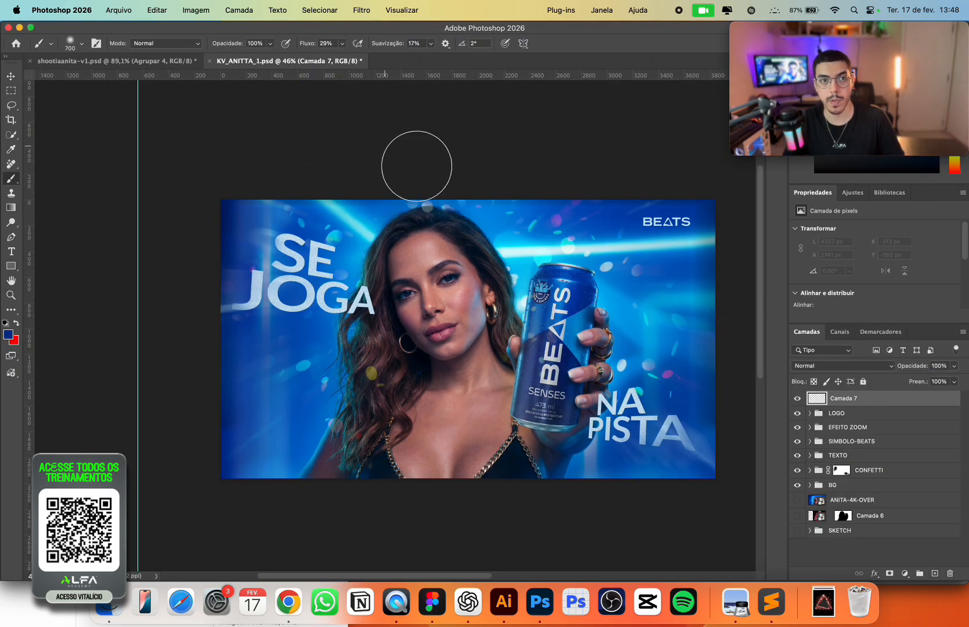
pyautogui.click(807, 365)
pyautogui.click(813, 401)
# Paint dark blue along the artwork's left and bottom edges with a soft 1400 px brush.
pyautogui.press(']')
pyautogui.press(']')
pyautogui.press(']')
pyautogui.press(']')
pyautogui.press(']')
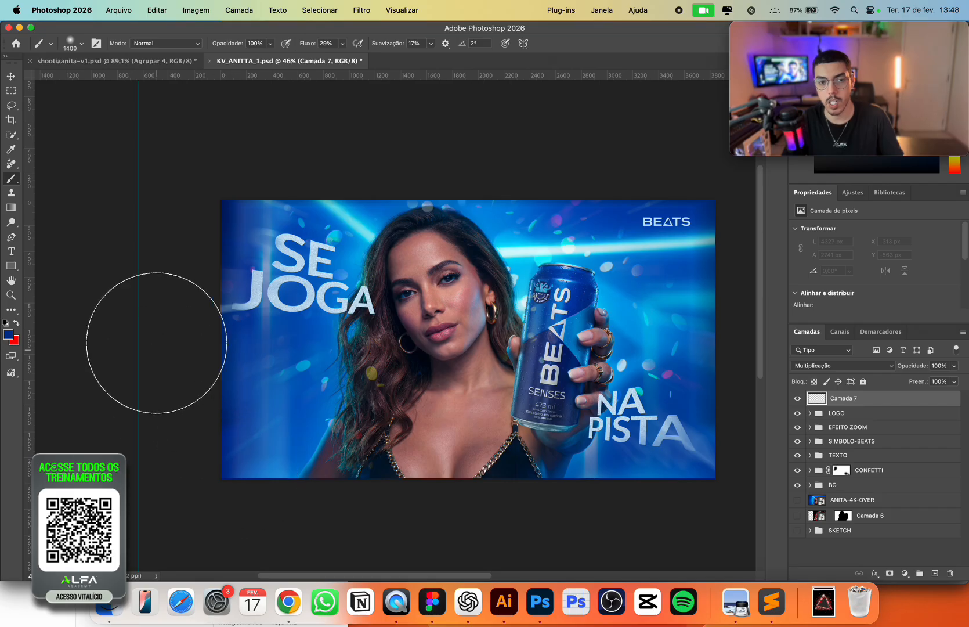
pyautogui.moveTo(207, 451); pyautogui.dragTo(652, 560)
pyautogui.moveTo(599, 516); pyautogui.dragTo(447, 485)
# Enlarge the brush up to 1900 px and darken the artwork's remaining outer edges with broad blue strokes.
pyautogui.press(']')
pyautogui.press(']')
pyautogui.press(']')
pyautogui.press(']')
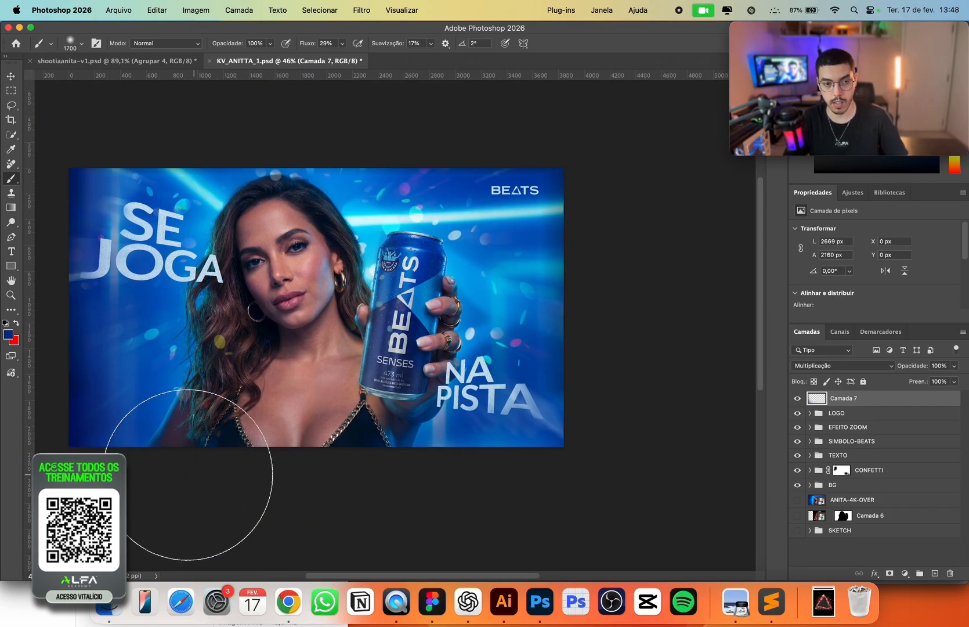
pyautogui.moveTo(146, 486)
pyautogui.mouseDown()
pyautogui.moveTo(662, 530)
pyautogui.moveTo(576, 481)
pyautogui.moveTo(587, 526)
pyautogui.mouseUp()
pyautogui.moveTo(674, 343); pyautogui.dragTo(697, 375)
pyautogui.moveTo(667, 343)
pyautogui.mouseDown()
pyautogui.moveTo(565, 169)
pyautogui.moveTo(421, 103)
pyautogui.mouseUp()
pyautogui.moveTo(655, 238); pyautogui.dragTo(755, 268)
pyautogui.moveTo(475, 87); pyautogui.dragTo(485, 232)
pyautogui.moveTo(612, 308); pyautogui.dragTo(421, 114)
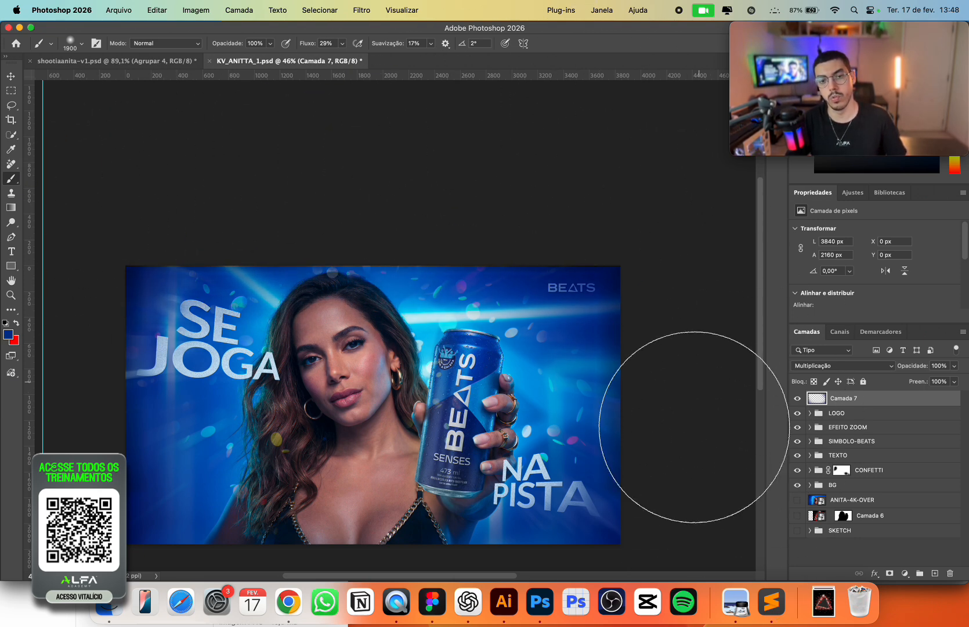
pyautogui.moveTo(694, 487); pyautogui.dragTo(741, 298)
pyautogui.moveTo(95, 261); pyautogui.dragTo(93, 67)
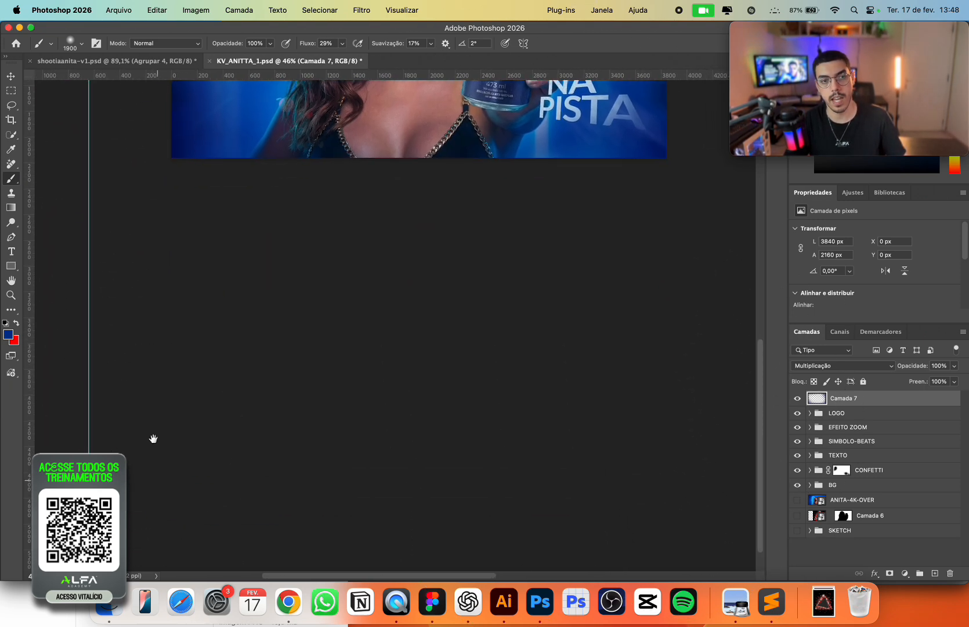
pyautogui.moveTo(146, 84); pyautogui.dragTo(199, 470)
# Fit the artwork in view and move the dark blue vignette layer between TEXTO and CONFETTI.
pyautogui.press('super+0')
pyautogui.press('v')
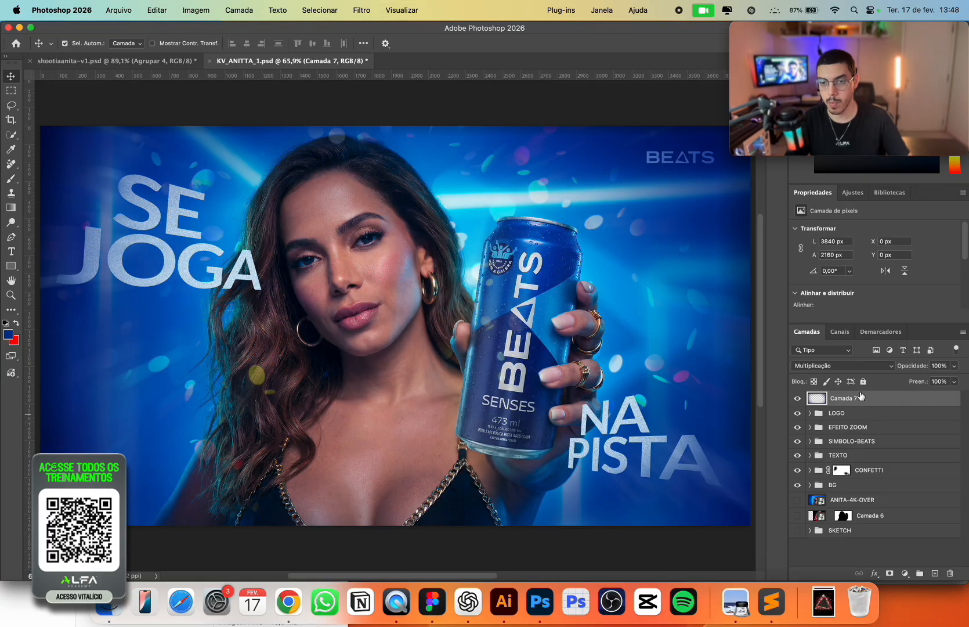
pyautogui.moveTo(859, 398); pyautogui.dragTo(858, 466)
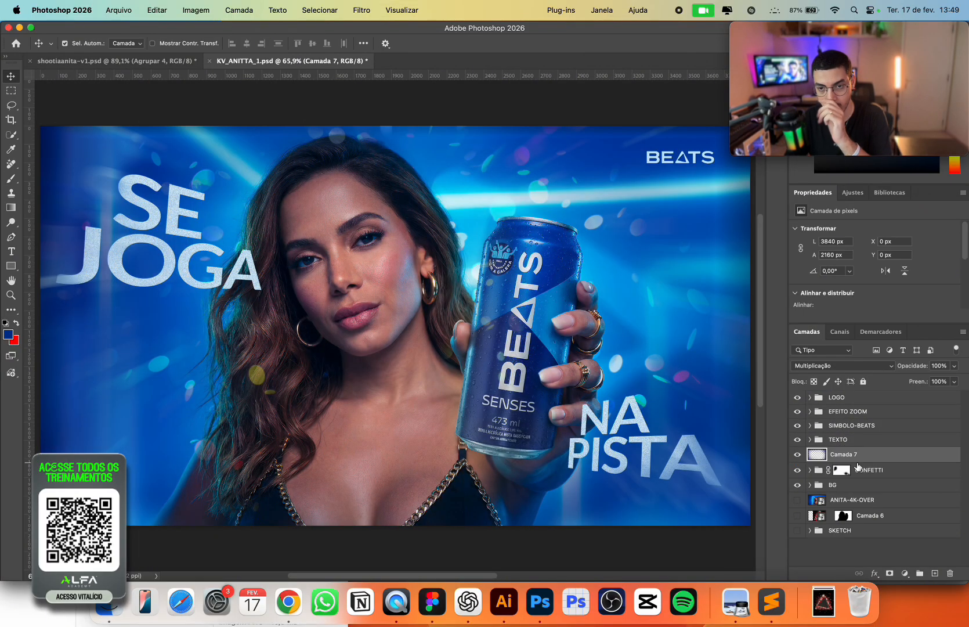
# Toggle the dark blue vignette layer's visibility to compare the artwork, and delete the layer.
pyautogui.click(798, 455)
pyautogui.click(798, 455)
pyautogui.click(798, 456)
pyautogui.click(798, 456)
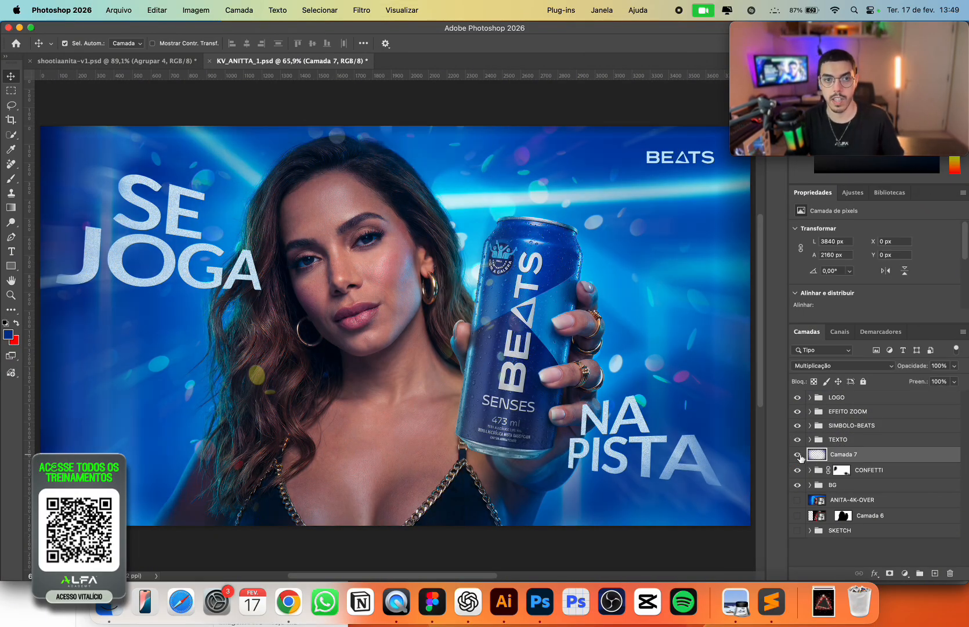
pyautogui.click(799, 455)
pyautogui.press('BackSpace')
# Stamp the visible artwork into a merged layer above LOGO, name it MESCLA, and convert it to a smart object.
pyautogui.click(852, 399)
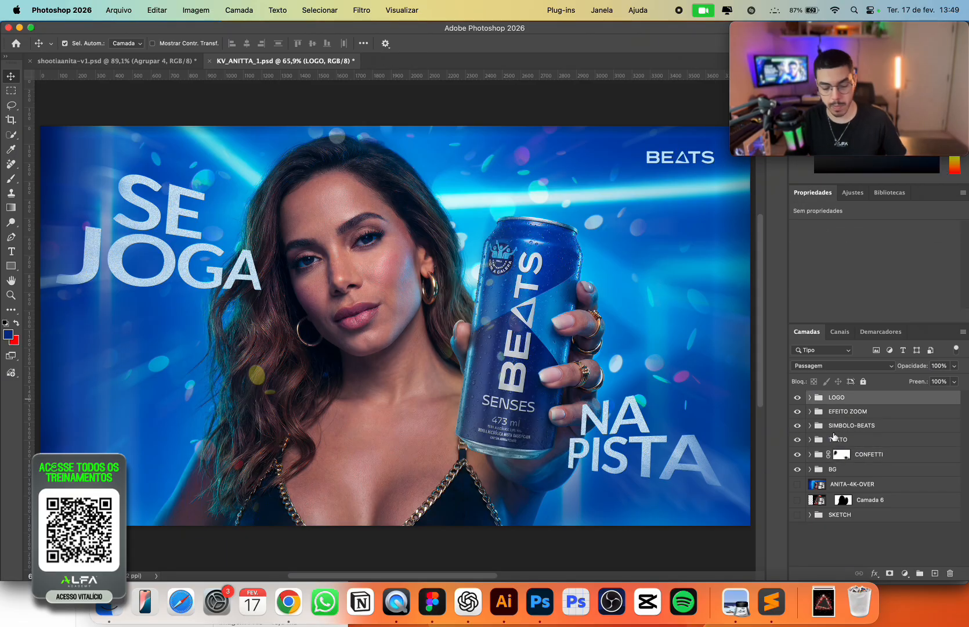
pyautogui.keyDown('shift'); pyautogui.click(856, 474); pyautogui.keyUp('shift')
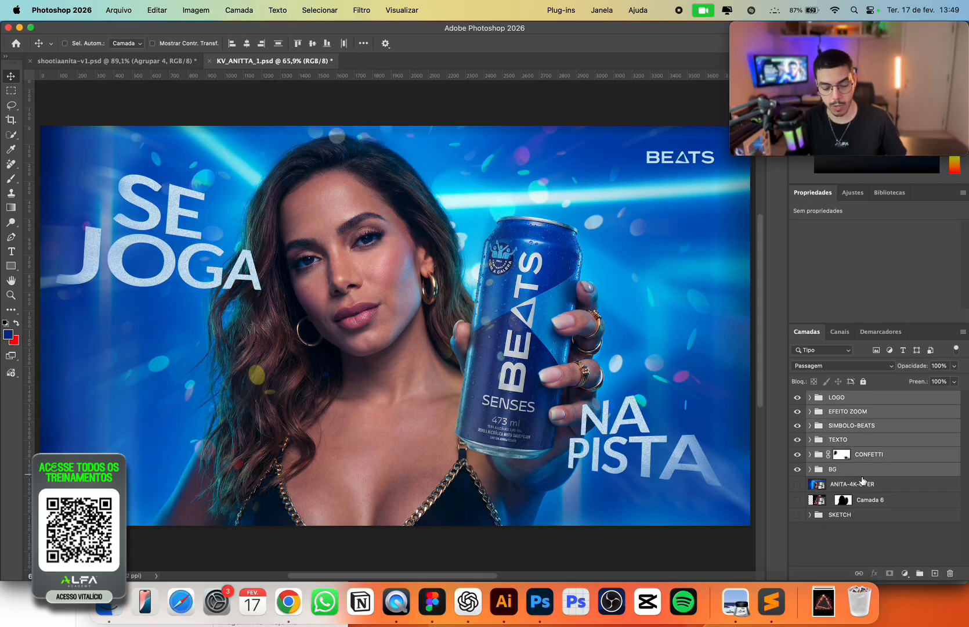
pyautogui.press('super+alt+shift+e')
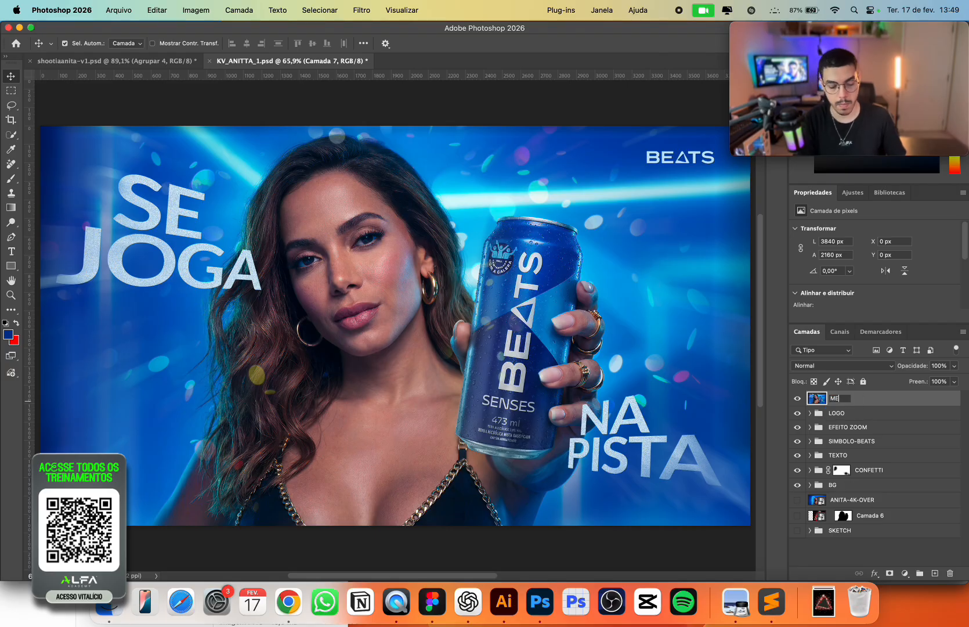
pyautogui.write('MESCLA')
pyautogui.press('Return')
pyautogui.press('super+shift+o')
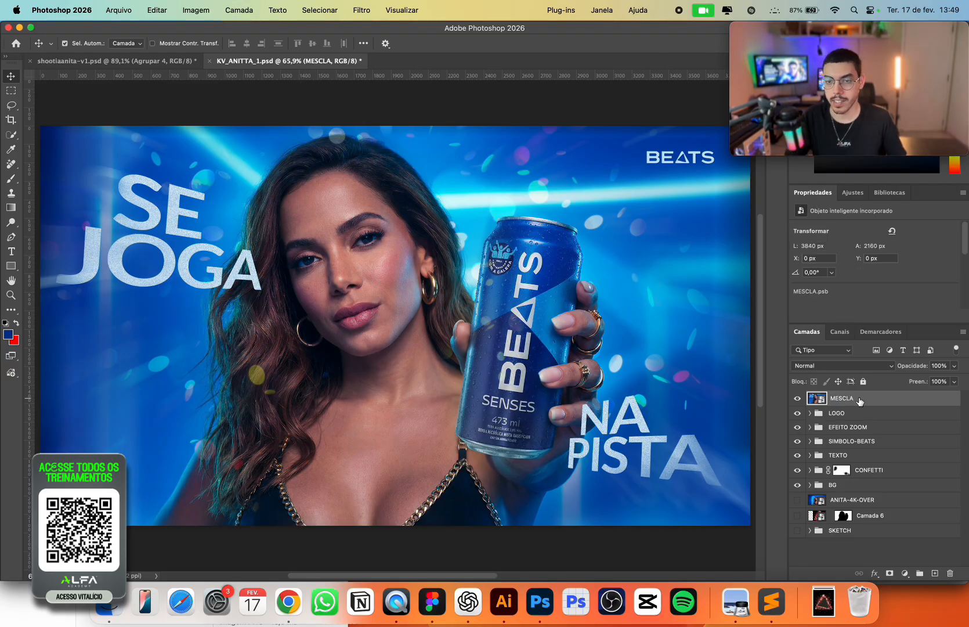
# Apply a Camera Raw filter to MESCLA with the optics vignette (Vinheta) set to -66.
pyautogui.press('super+shift+a')
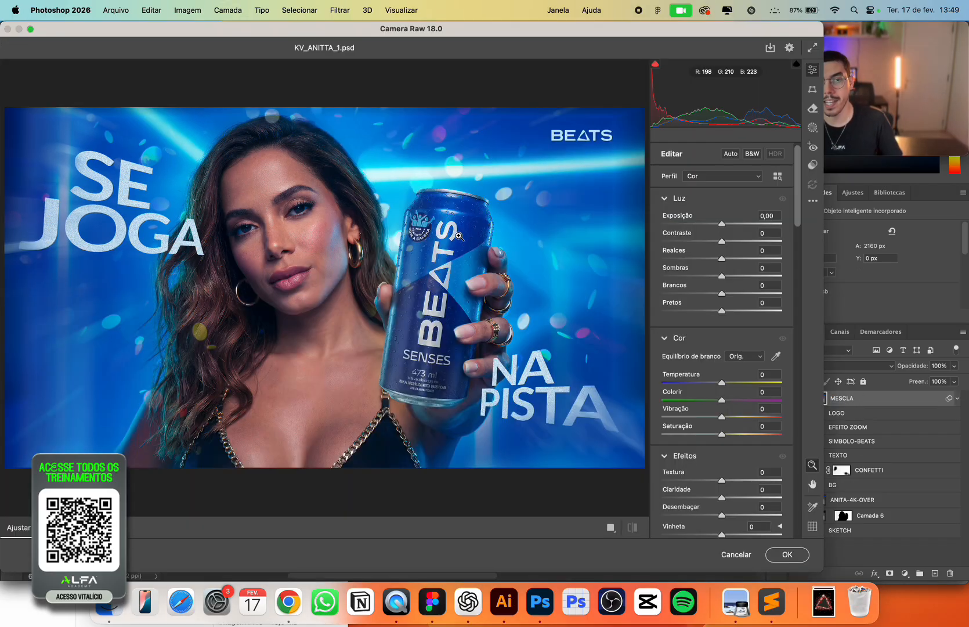
pyautogui.scroll(-15, 749, 406)
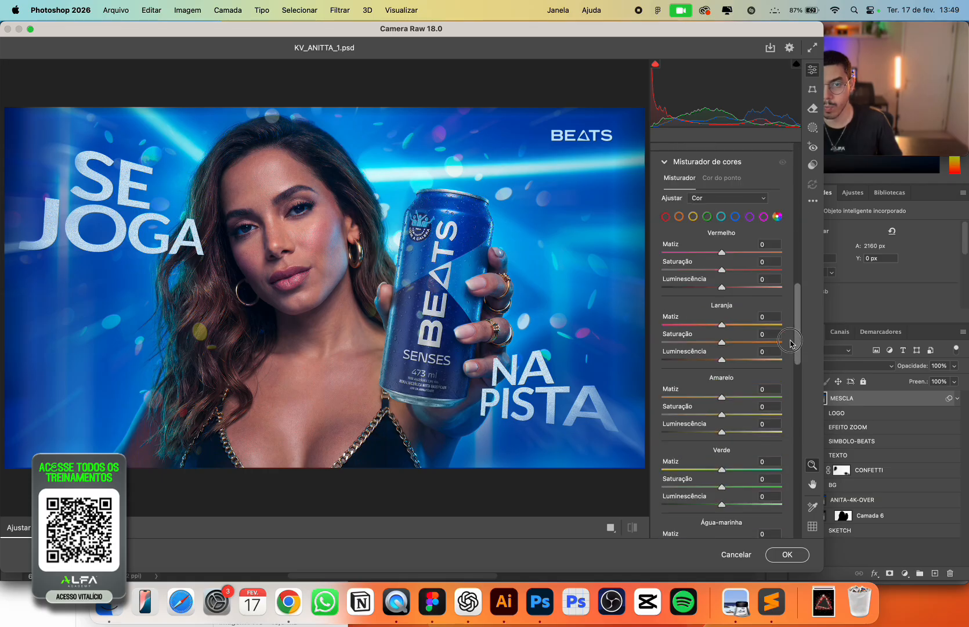
pyautogui.scroll(-3, 777, 508)
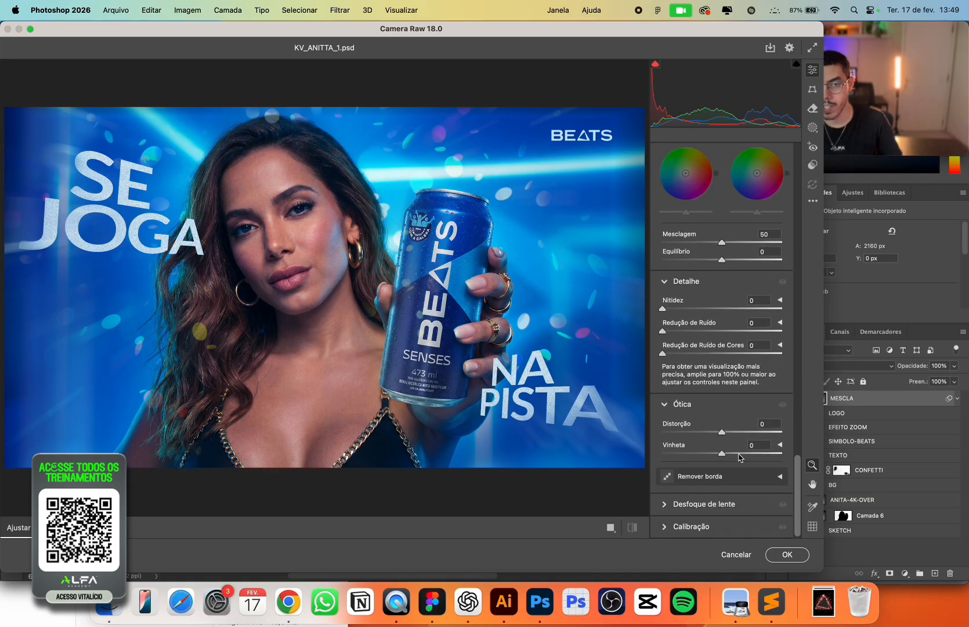
pyautogui.moveTo(740, 458); pyautogui.dragTo(684, 460)
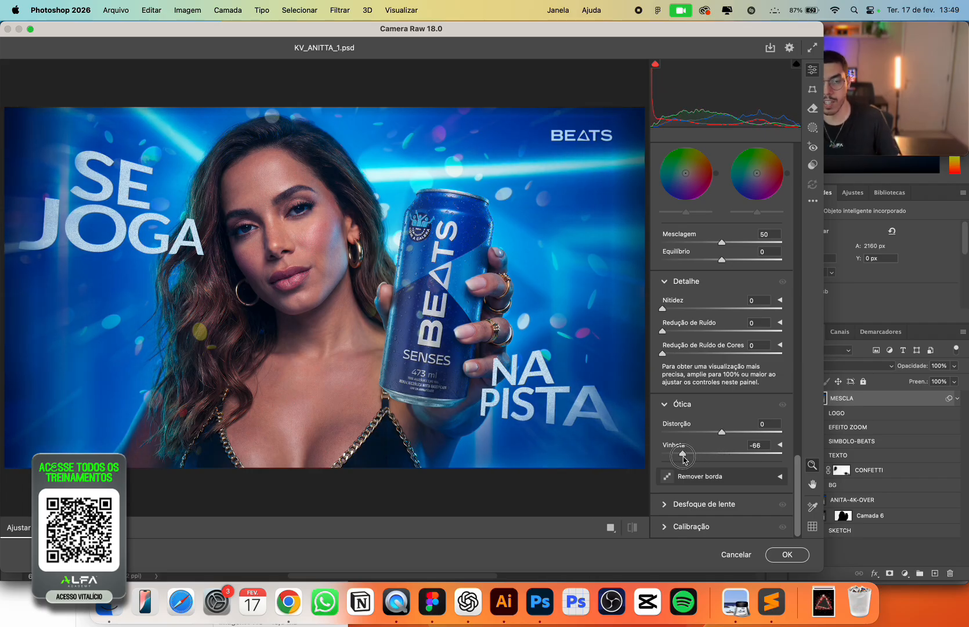
pyautogui.press('Return')
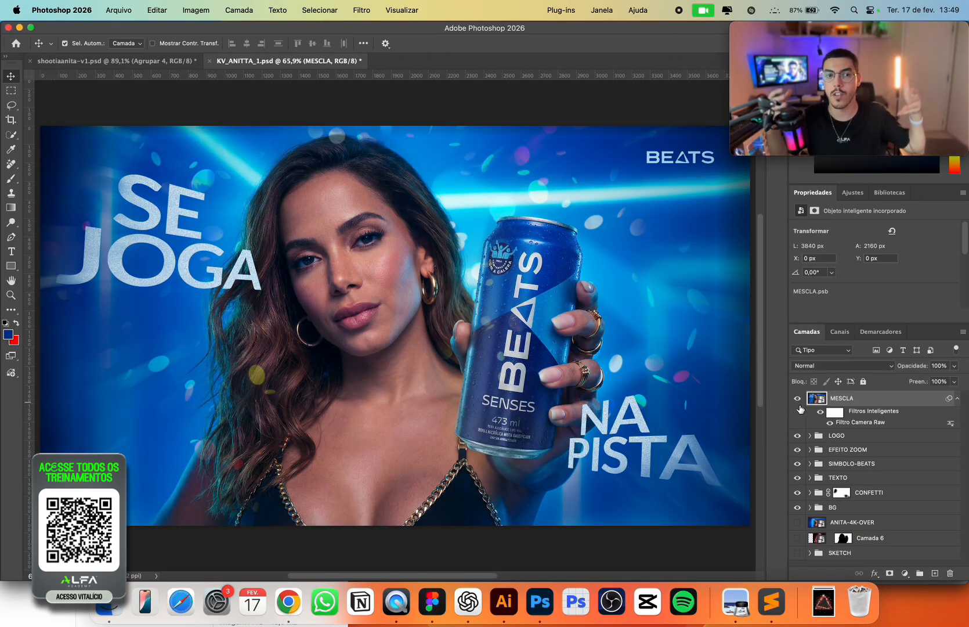
# Collapse the smart filters listed under MESCLA and give the layer list more height.
pyautogui.press('f')
pyautogui.press('f')
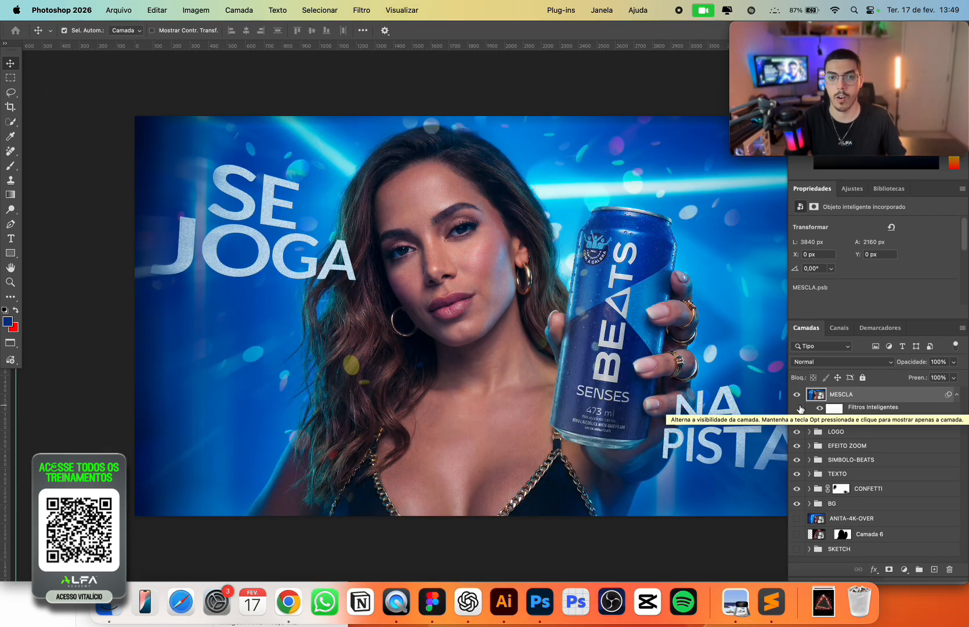
pyautogui.press('f')
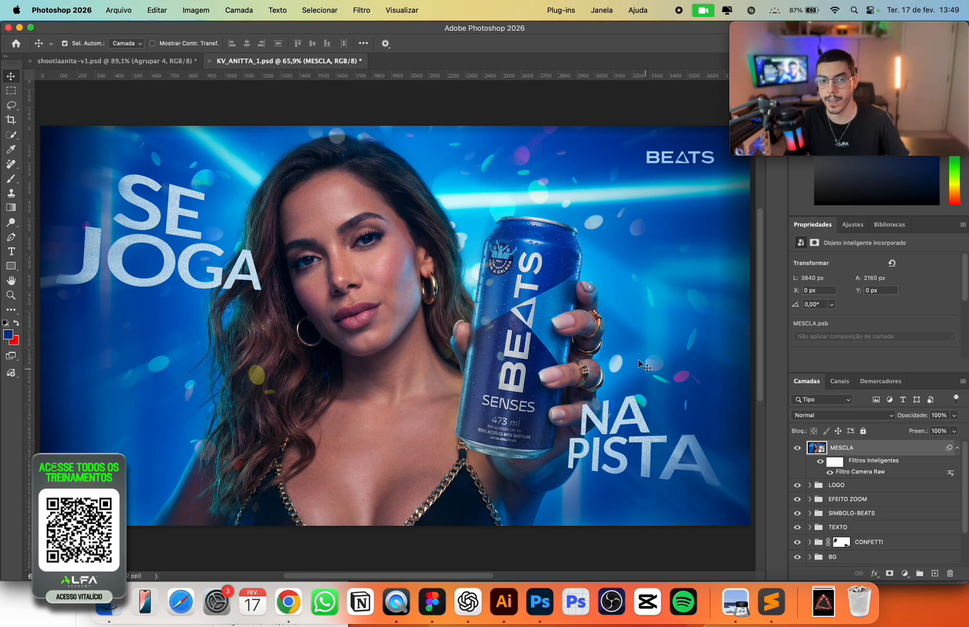
pyautogui.press('z')
pyautogui.moveTo(568, 392); pyautogui.dragTo(589, 395)
pyautogui.press('v')
pyautogui.click(957, 448)
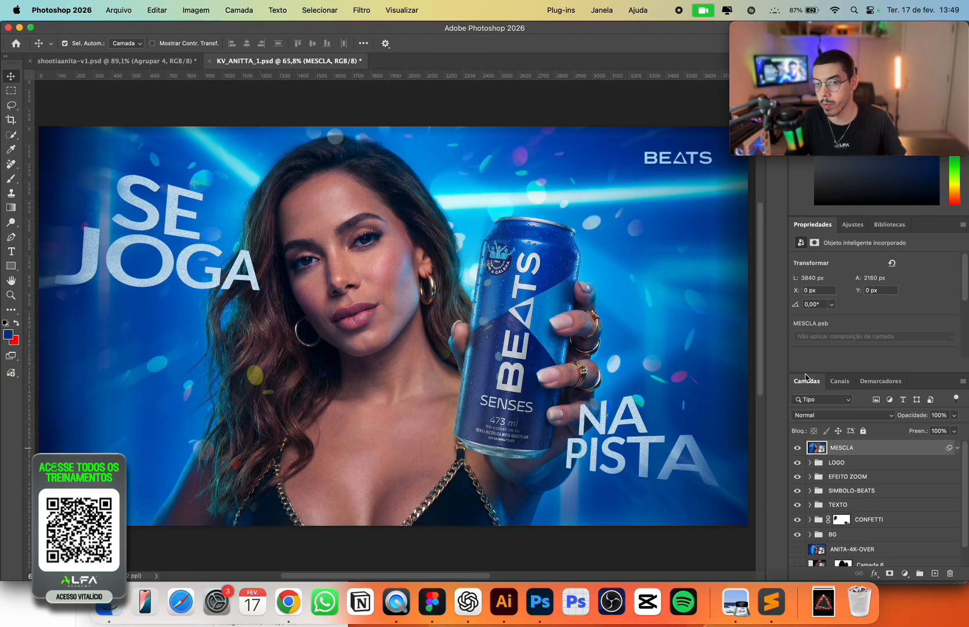
pyautogui.moveTo(807, 372); pyautogui.dragTo(809, 274)
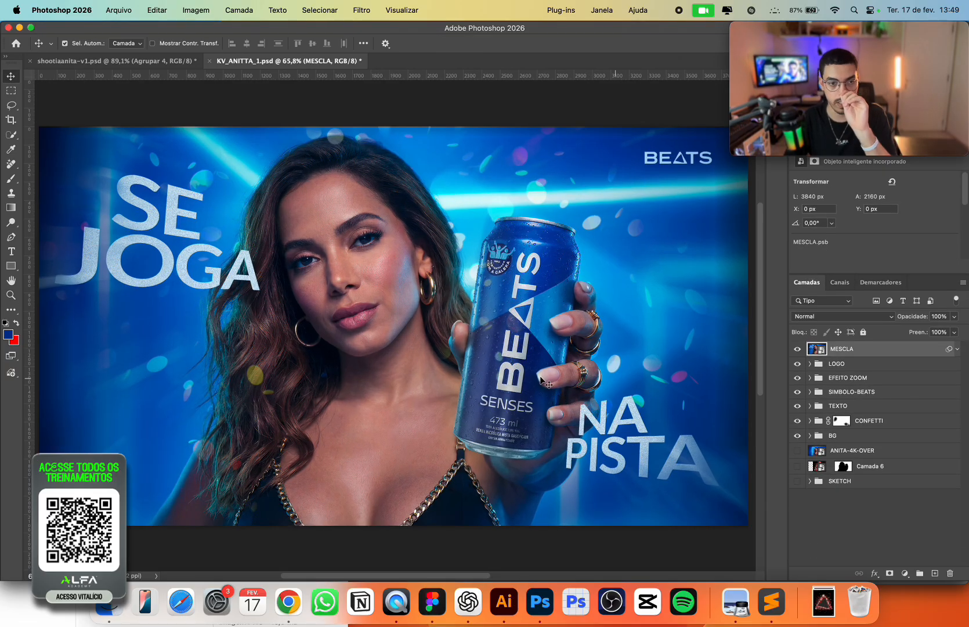
# Add a text box low on the artwork's left side, and copy the three Mensagem Principal lines from the Google Docs briefing in Chrome.
pyautogui.press('t')
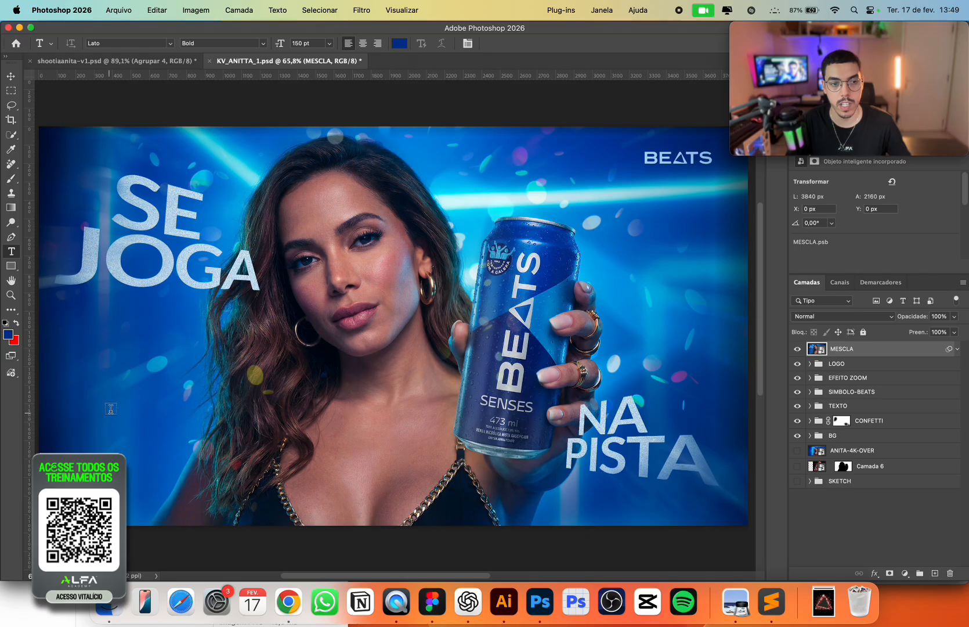
pyautogui.moveTo(305, 245); pyautogui.dragTo(399, 290)
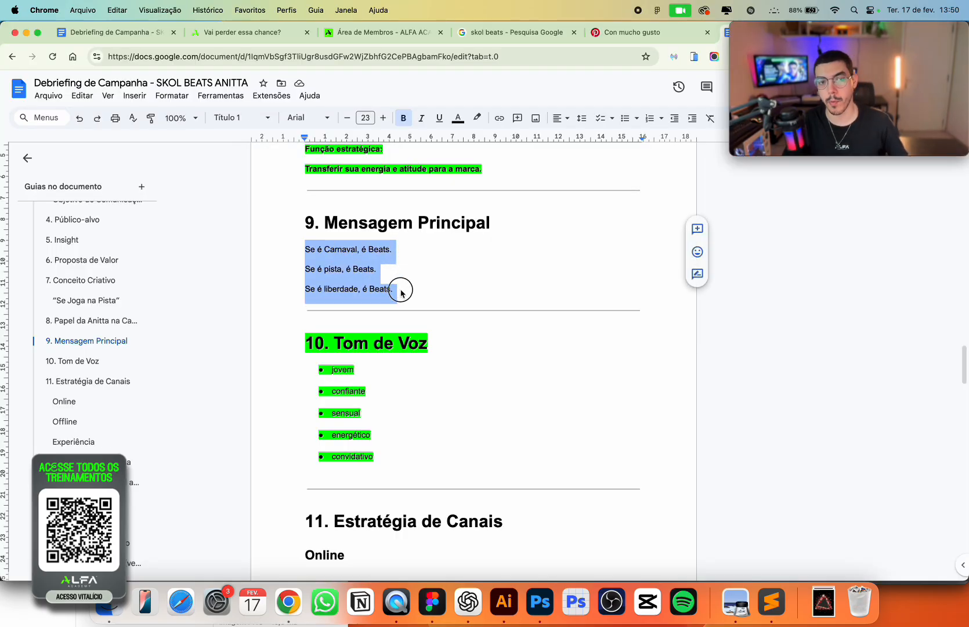
pyautogui.scroll(2, 401, 293)
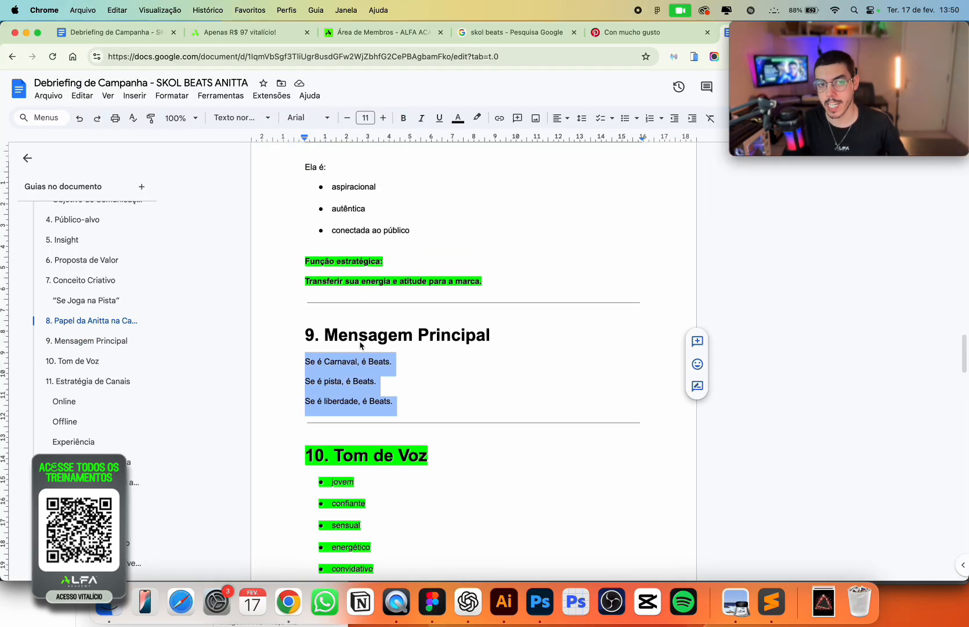
pyautogui.press('super+Tab')
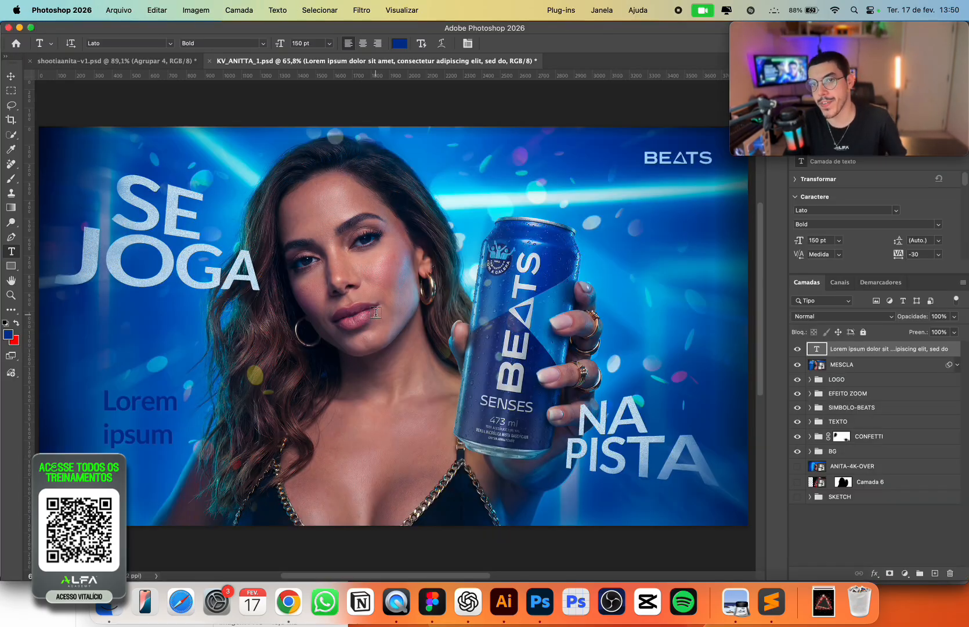
# Replace the placeholder text with "Se é Carnaval, é Beats.", "Se é pista, é Beats." and "Se é liberdade, é Beats." from the briefing.
pyautogui.click(102, 409)
pyautogui.press('super+a')
pyautogui.press('super+v')
# Recolour the whole tagline text light blue c4e1ee, sampled from the JOGA headline.
pyautogui.press('super+a')
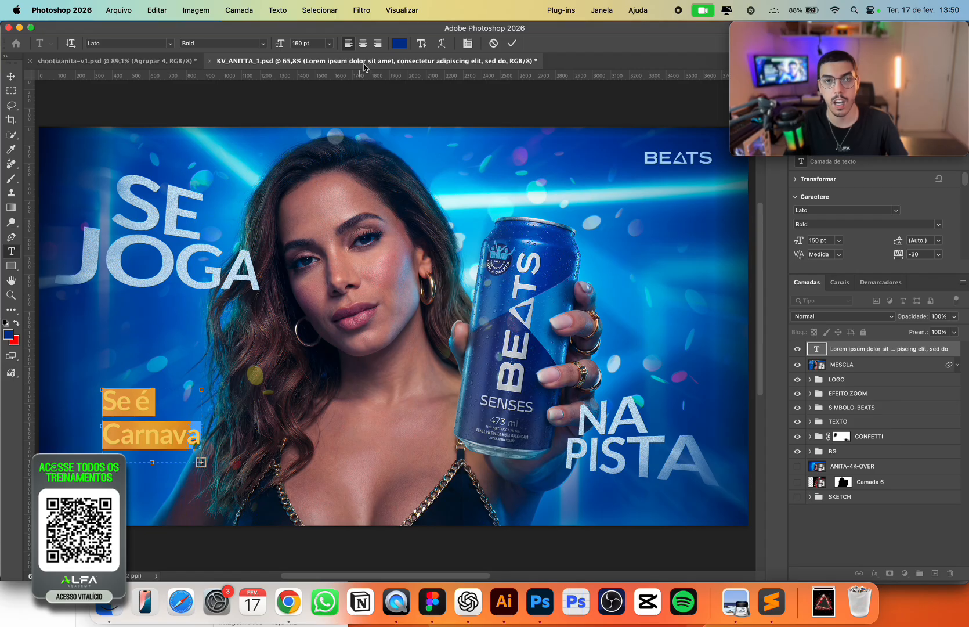
pyautogui.click(400, 43)
pyautogui.click(203, 243)
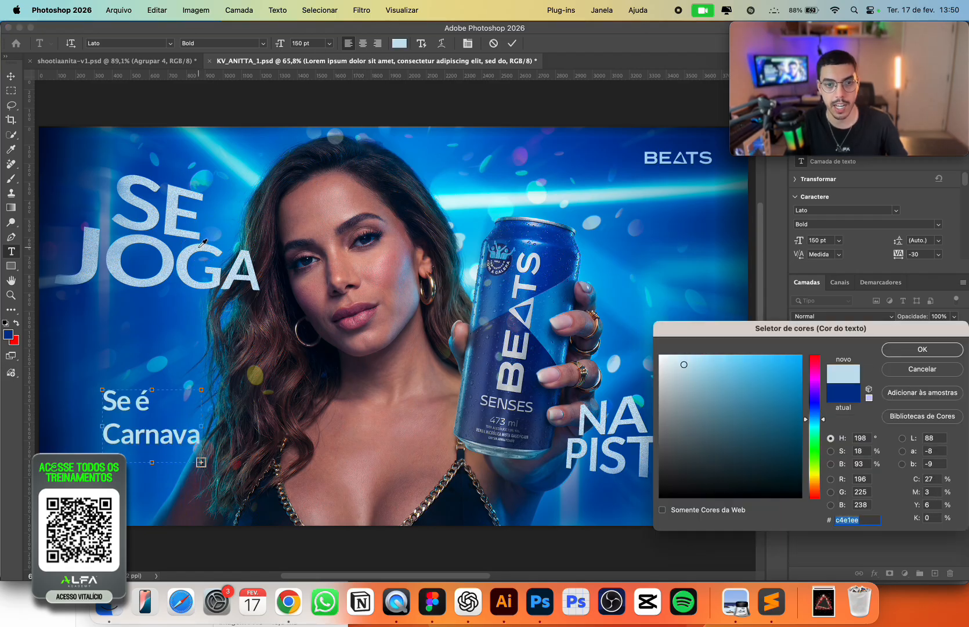
pyautogui.click(898, 351)
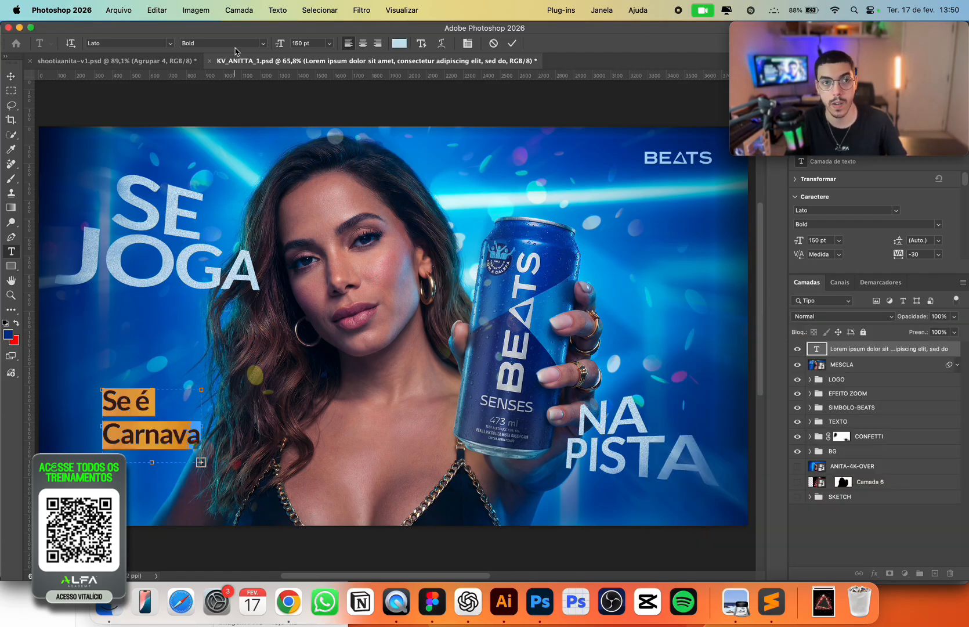
# Set the tagline's font size to 57 pt and resize its text box to fit the three lines.
pyautogui.moveTo(279, 47); pyautogui.dragTo(225, 62)
pyautogui.click(167, 411)
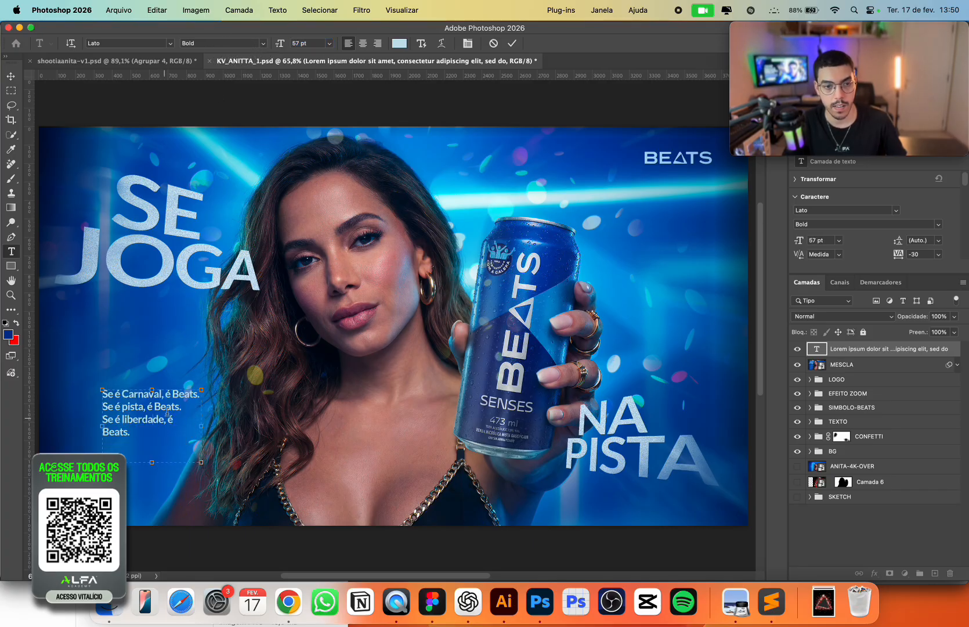
pyautogui.moveTo(202, 434)
pyautogui.mouseDown()
pyautogui.moveTo(221, 420)
pyautogui.moveTo(209, 433)
pyautogui.mouseUp()
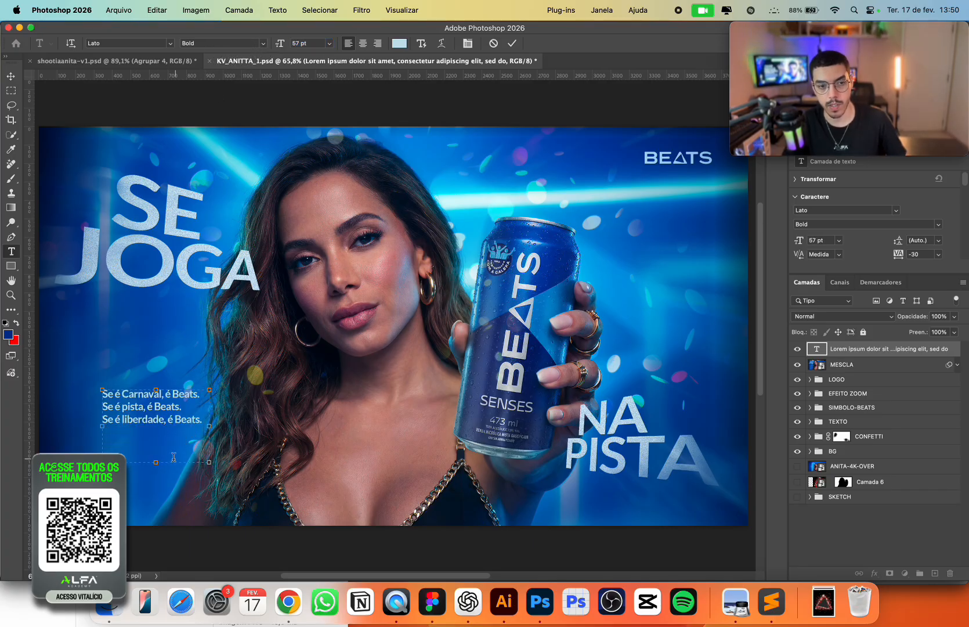
pyautogui.moveTo(152, 462); pyautogui.dragTo(163, 432)
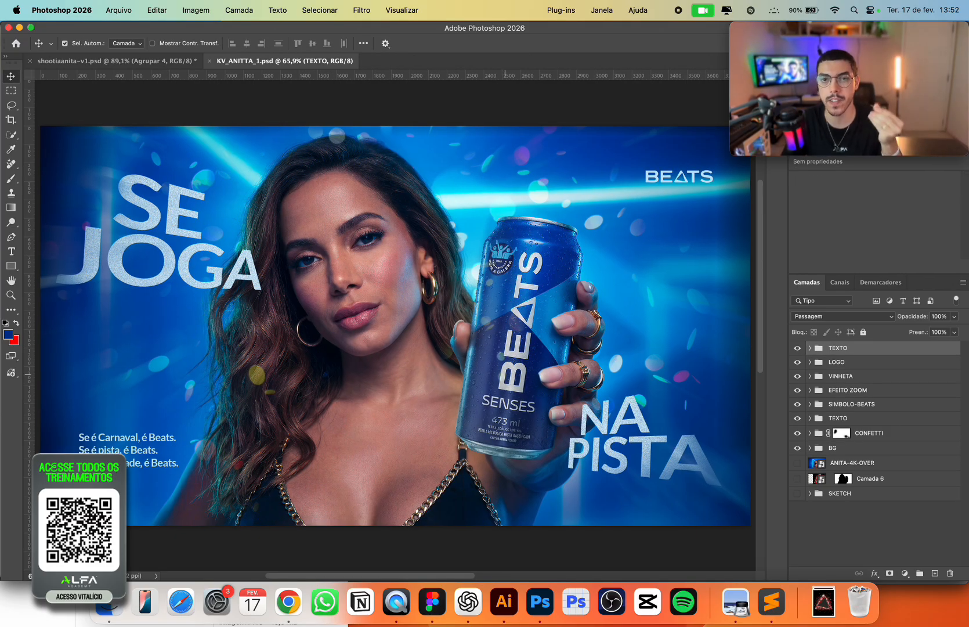
# Switch to Chrome and look through the skol beats image results, the Pinterest reference and the campaign briefing.
pyautogui.click(289, 602)
pyautogui.click(526, 32)
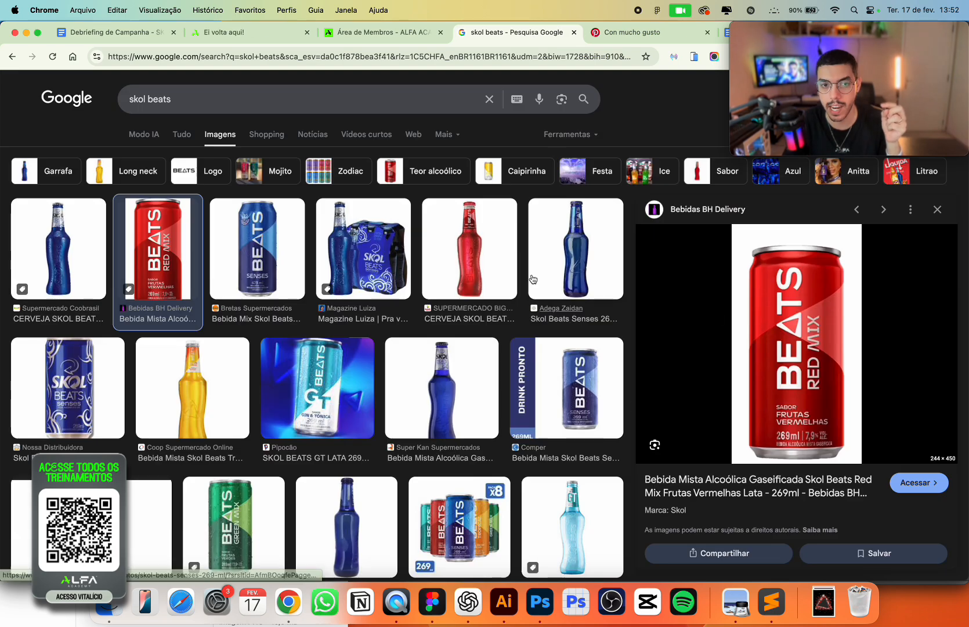
pyautogui.click(633, 32)
pyautogui.click(777, 32)
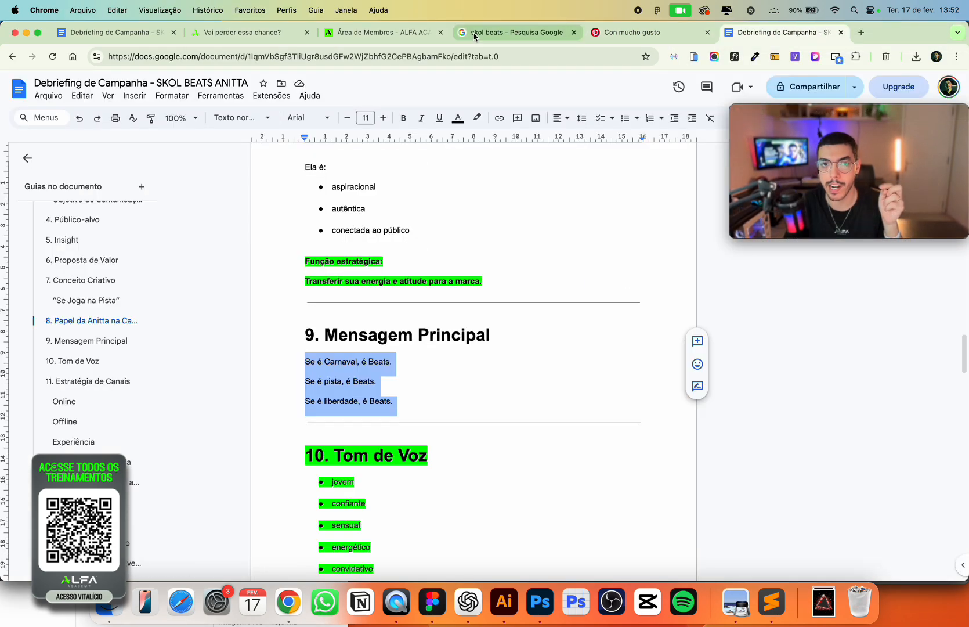
# Search Google Images for "skol beats carnaval", preview the first result and browse the campaign references.
pyautogui.click(511, 32)
pyautogui.click(359, 100)
pyautogui.write('n')
pyautogui.press('BackSpace')
pyautogui.write('carnaval')
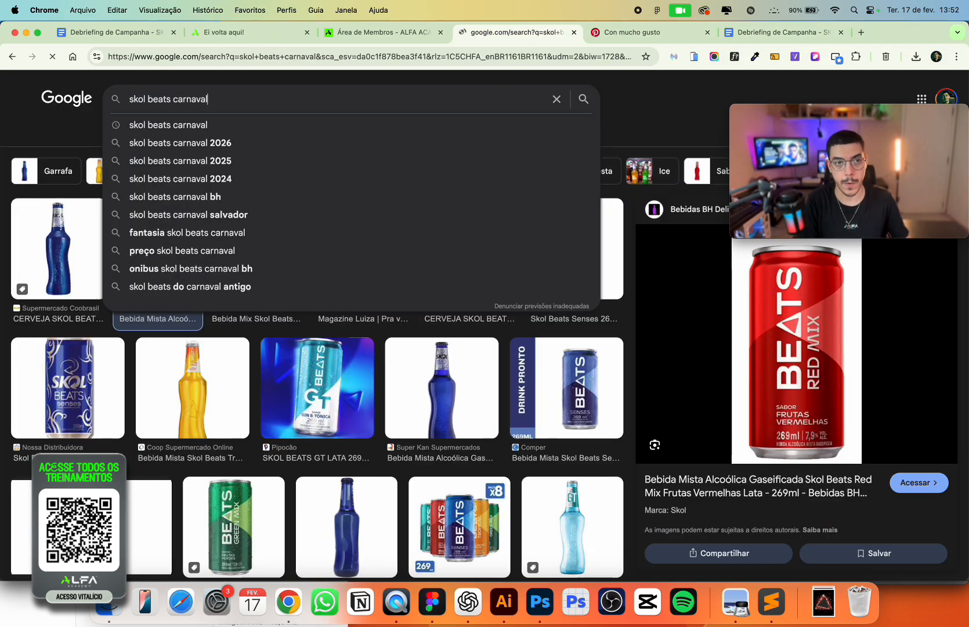
pyautogui.press('Return')
pyautogui.click(61, 258)
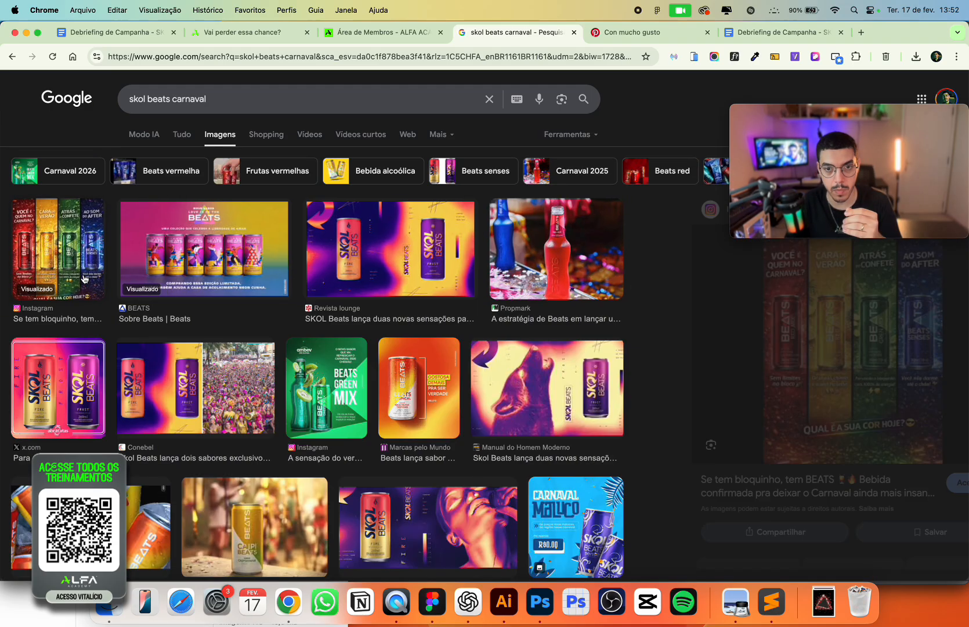
pyautogui.scroll(-8, 746, 466)
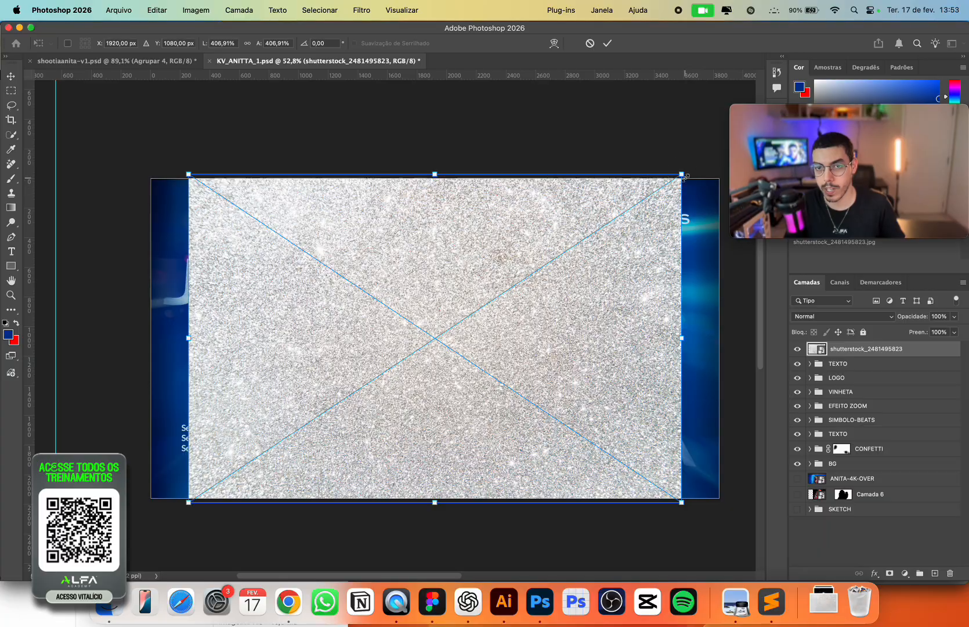
pyautogui.moveTo(686, 173); pyautogui.dragTo(714, 146)
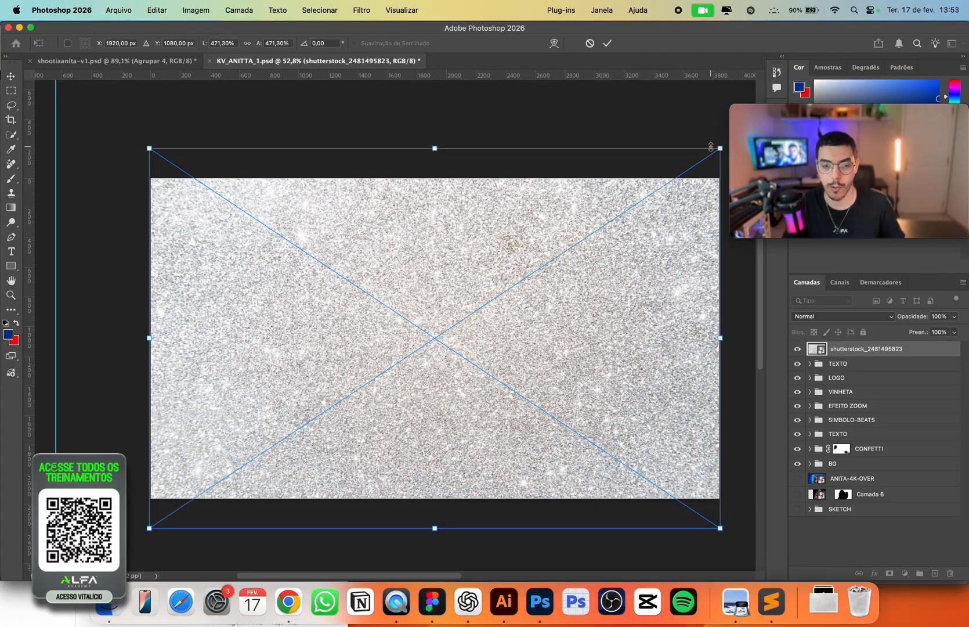
pyautogui.press('Return')
pyautogui.press('super+0')
pyautogui.click(820, 316)
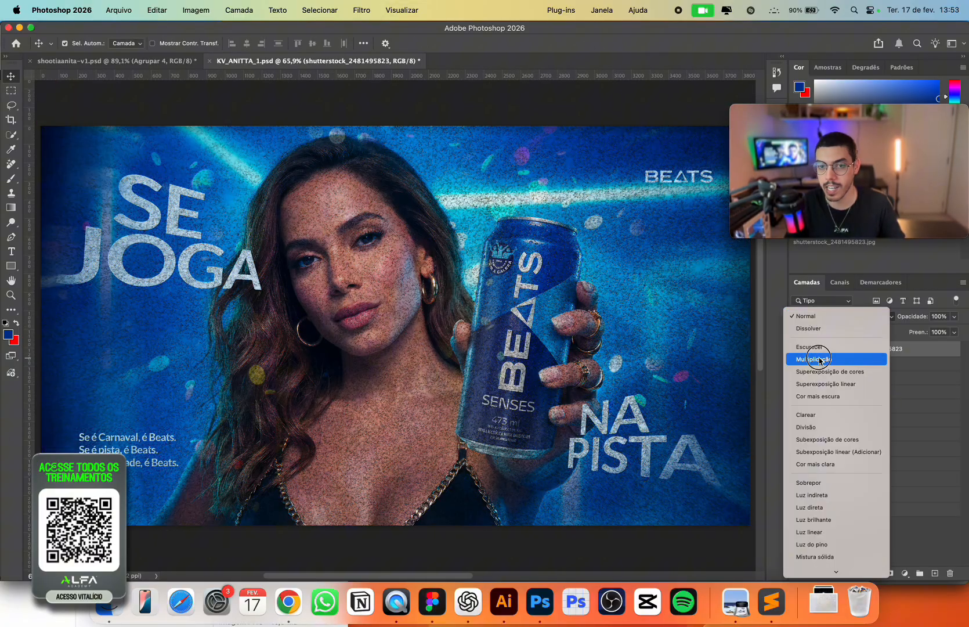
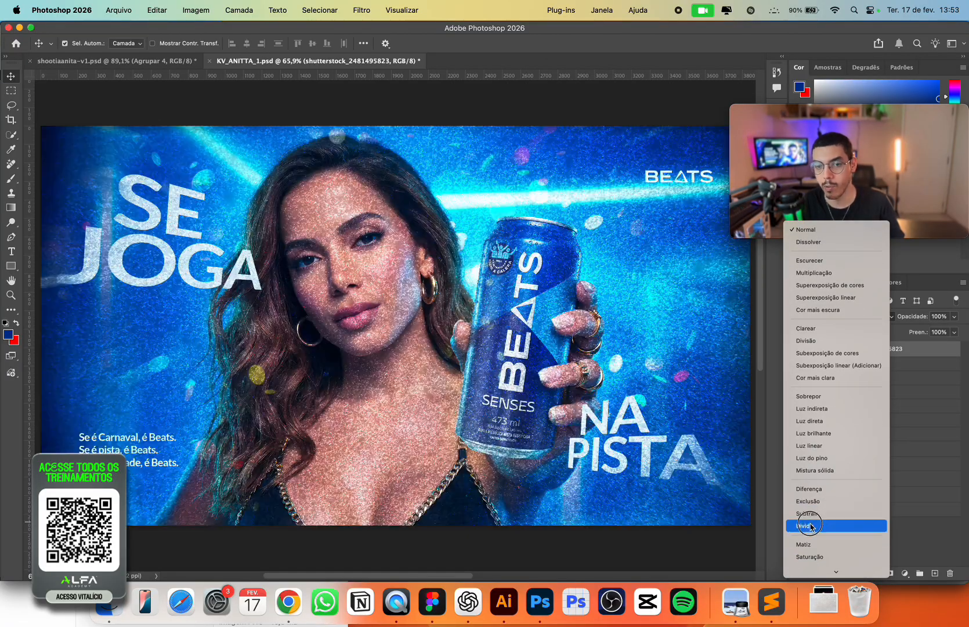
pyautogui.click(816, 525)
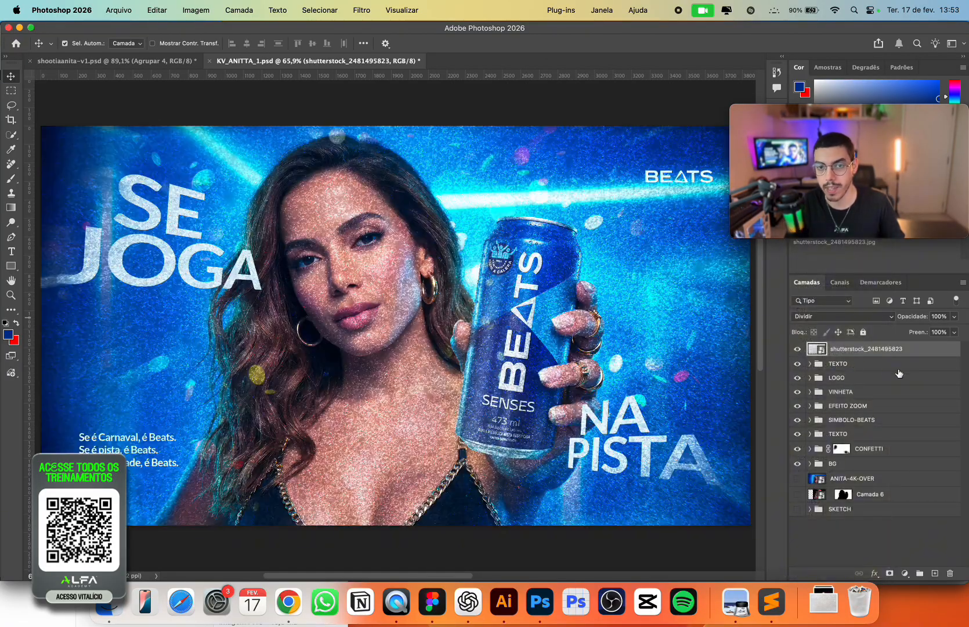
# Move the glitter texture into the BG group directly above ANITA4K, and hide the top TEXTO, LOGO, VINHETA and EFEITO ZOOM groups.
pyautogui.moveTo(840, 355); pyautogui.dragTo(820, 468)
pyautogui.click(810, 449)
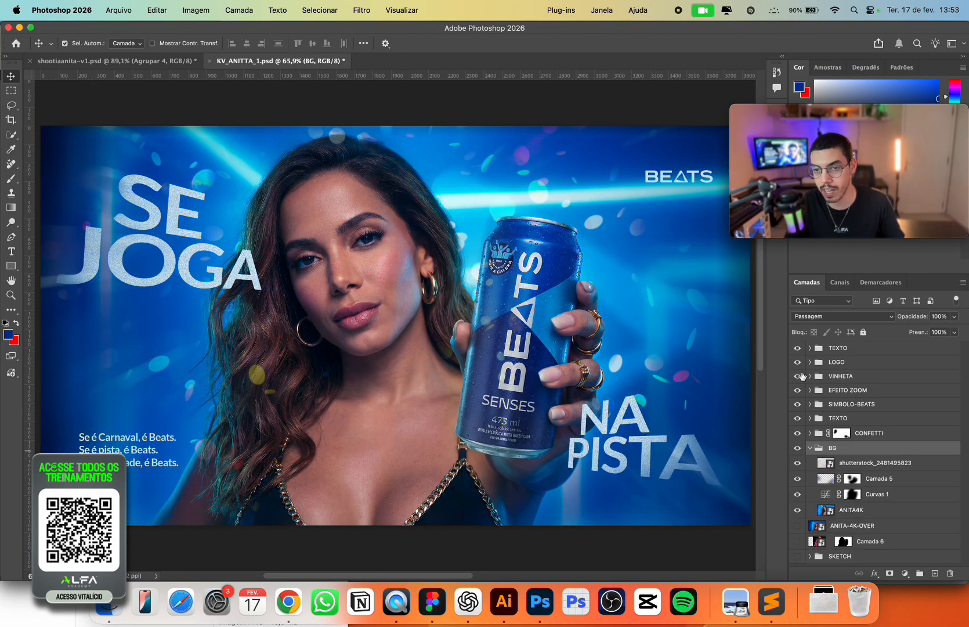
pyautogui.click(797, 390)
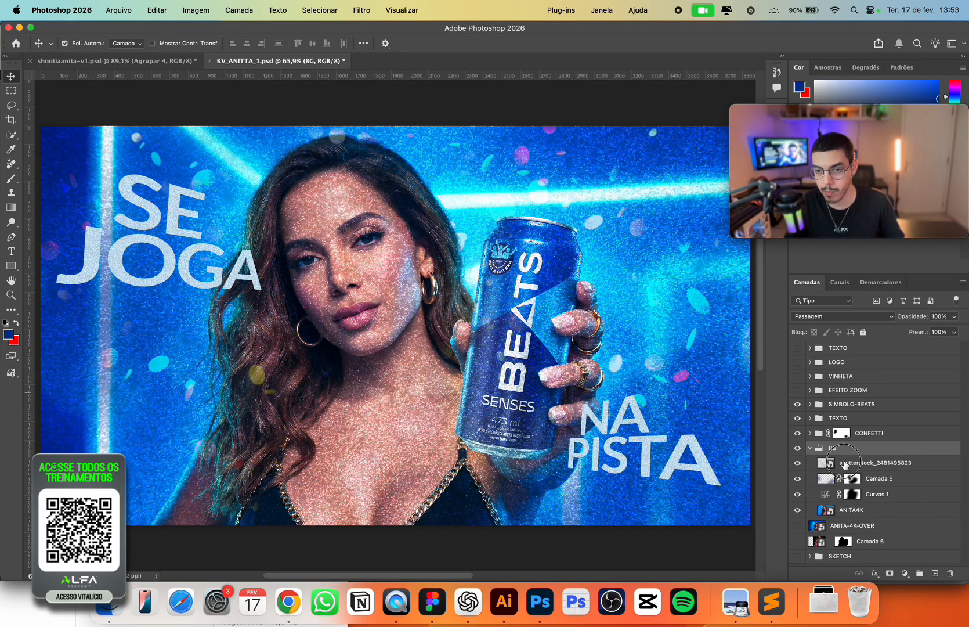
pyautogui.moveTo(845, 464); pyautogui.dragTo(864, 492)
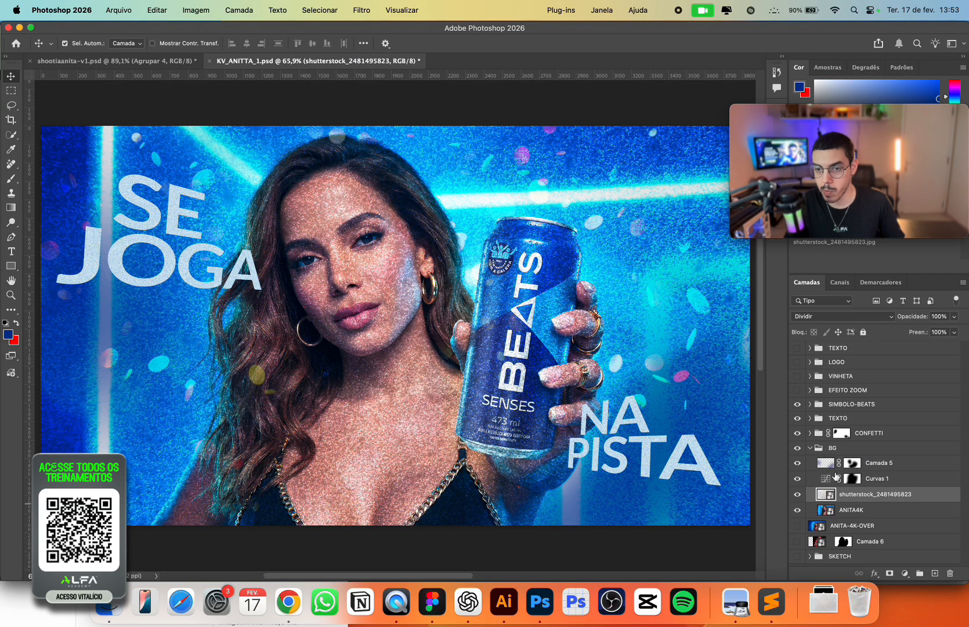
pyautogui.click(810, 433)
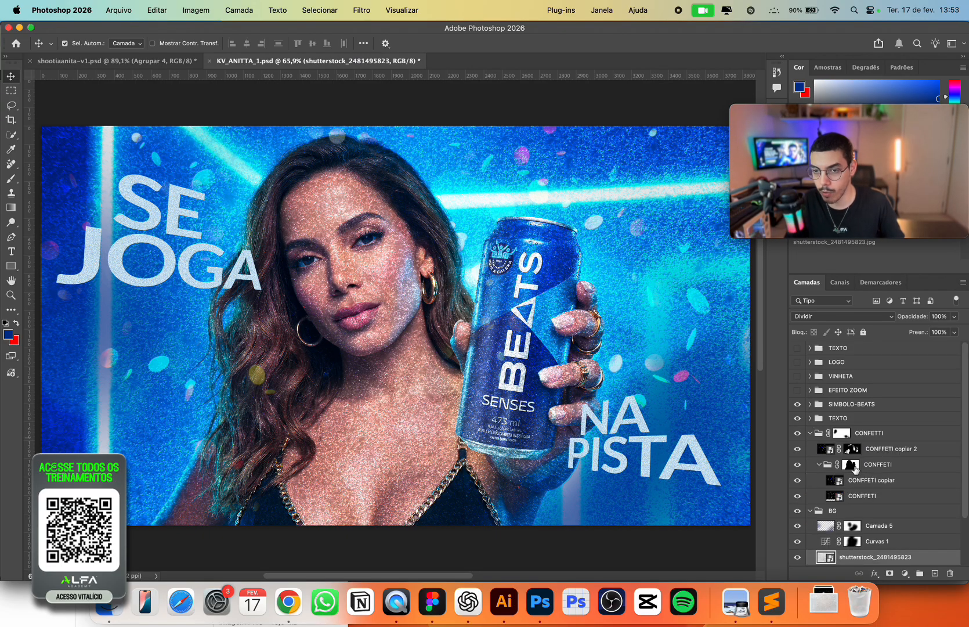
pyautogui.moveTo(851, 464); pyautogui.dragTo(858, 560)
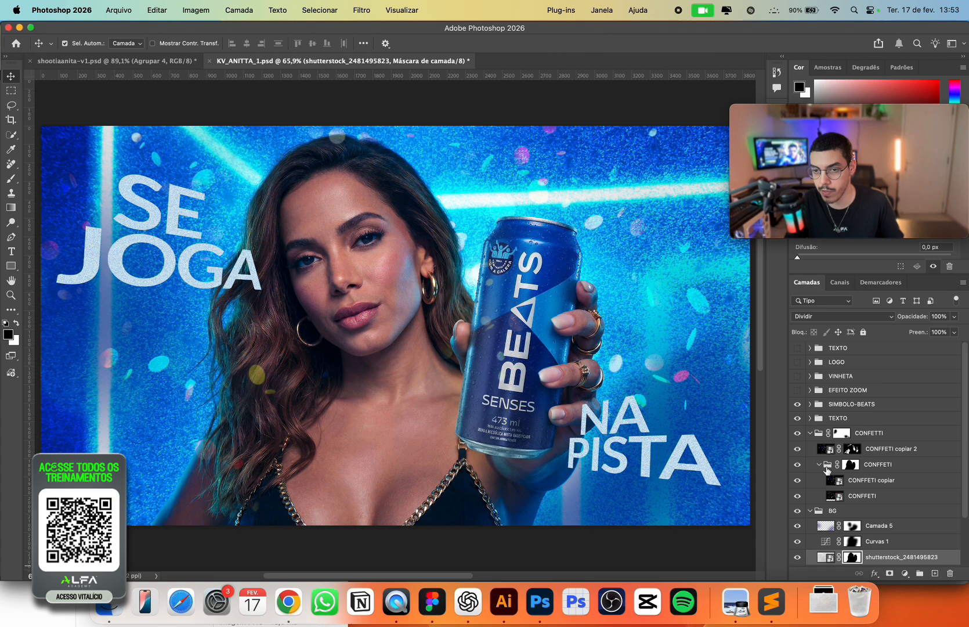
pyautogui.click(818, 464)
pyautogui.click(810, 433)
pyautogui.click(826, 494)
pyautogui.click(798, 494)
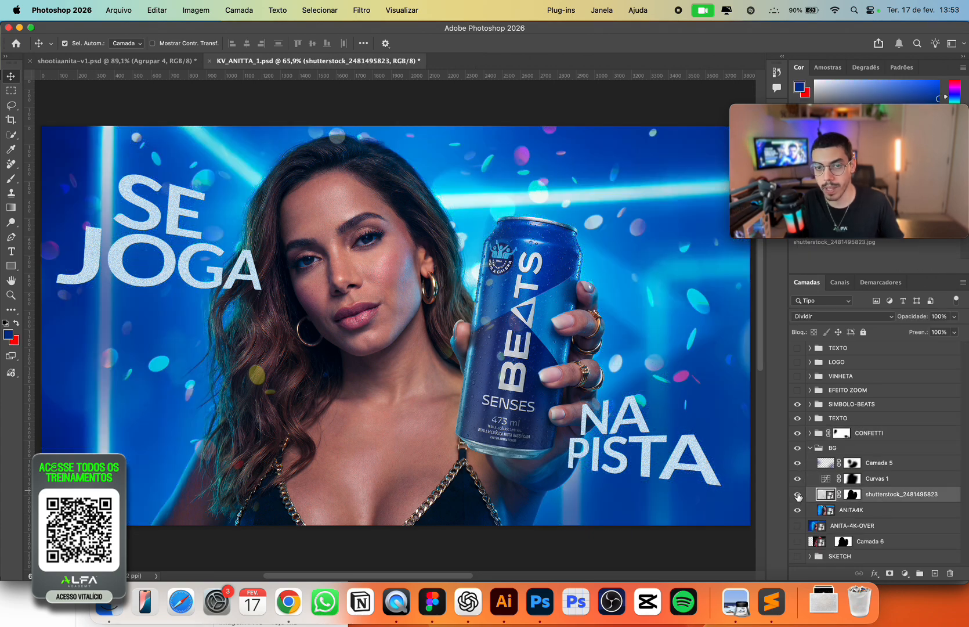
pyautogui.click(798, 494)
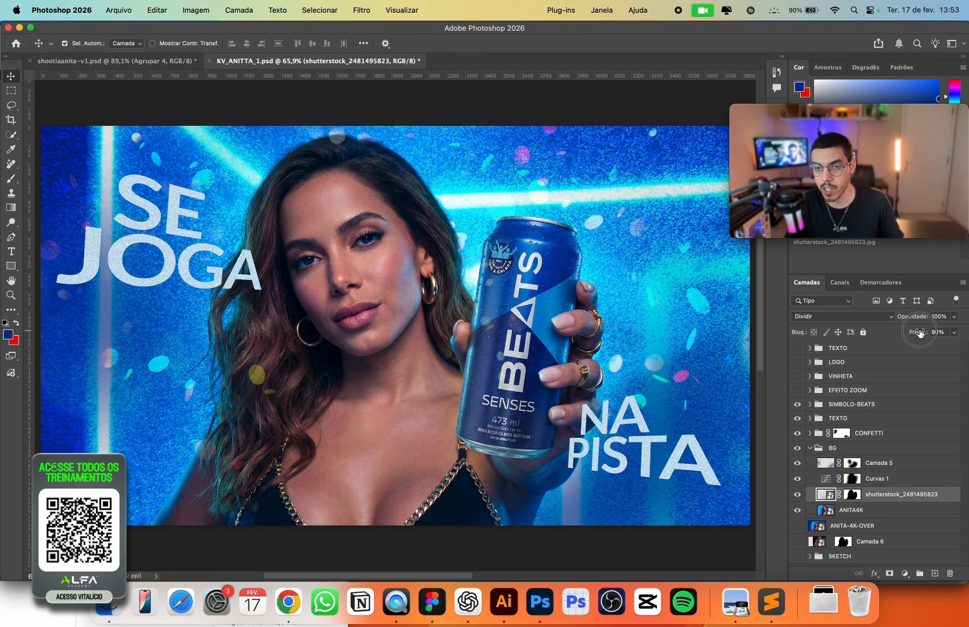
pyautogui.moveTo(918, 334); pyautogui.dragTo(915, 333)
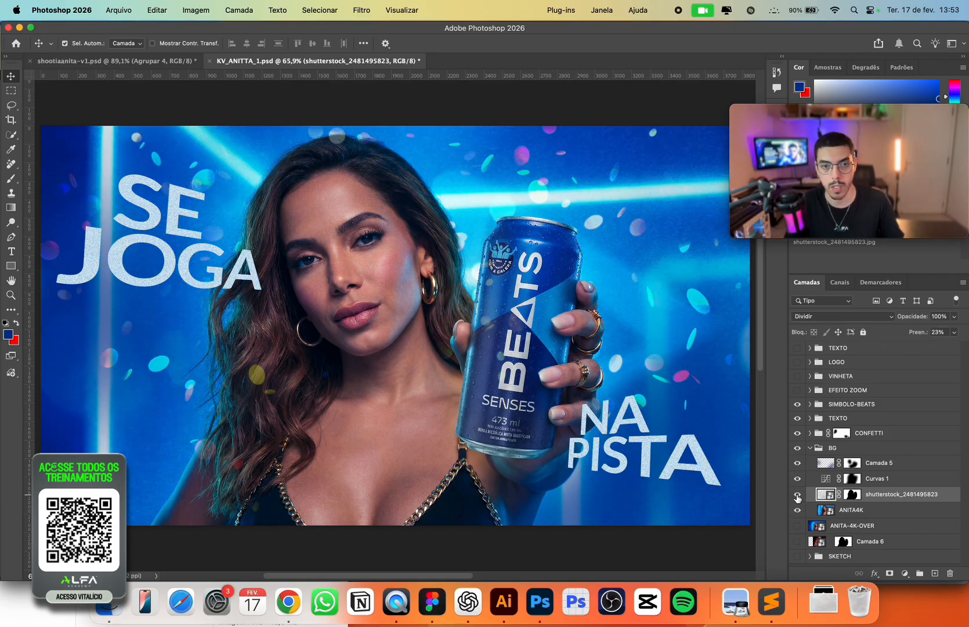
# Collapse the BG group and the top TEXTO group, and save the document.
pyautogui.click(810, 447)
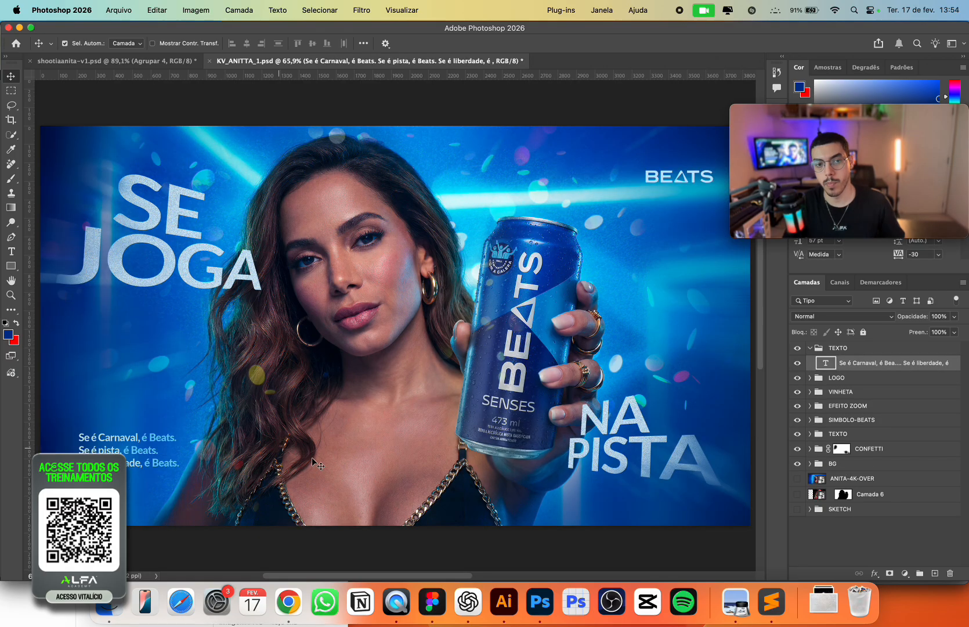
pyautogui.click(810, 348)
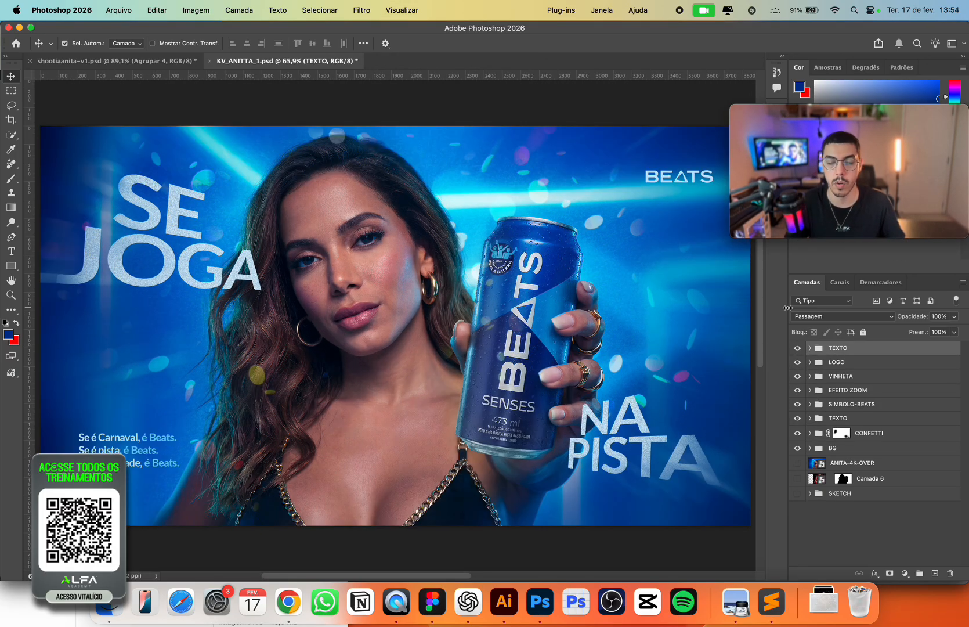
pyautogui.press('super+s')
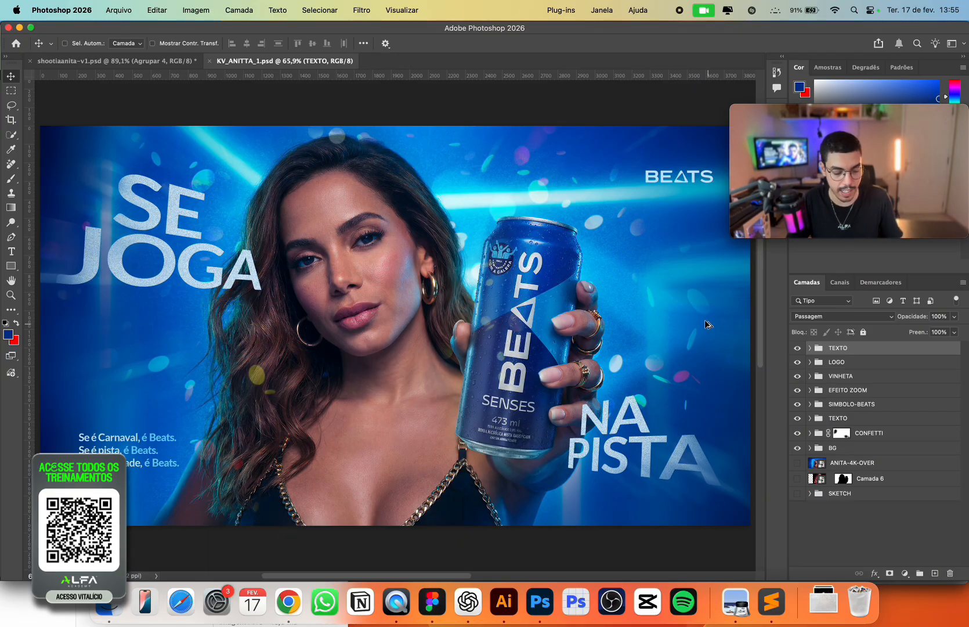
# Stamp all visible layers into a new top layer as a smart object named PÓS-FIONAL.
pyautogui.press('super+alt+shift+e')
pyautogui.press('super+shift+o')
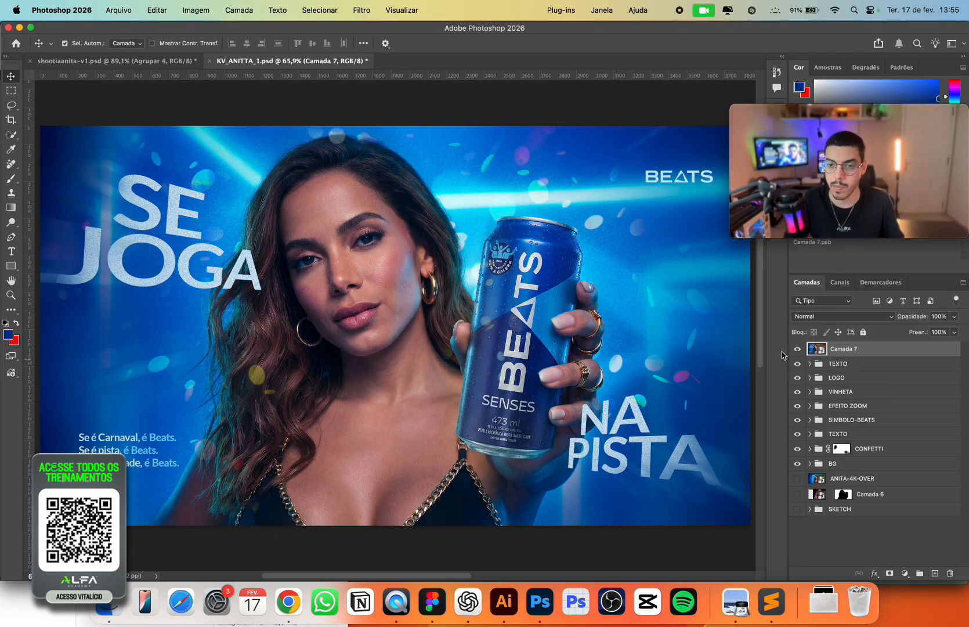
pyautogui.doubleClick(851, 351)
pyautogui.write('PÓS-FIONAL')
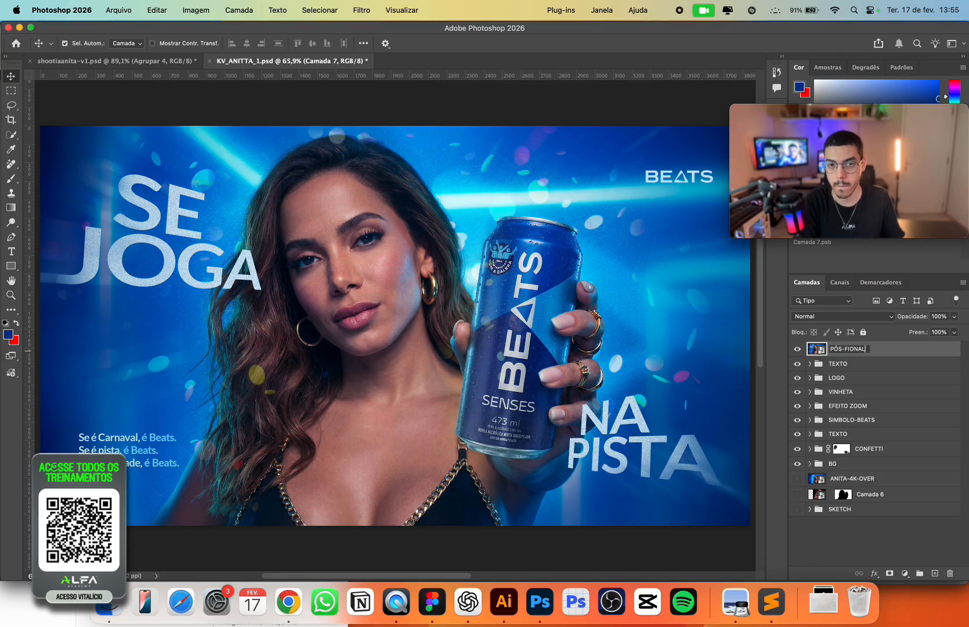
pyautogui.press('Return')
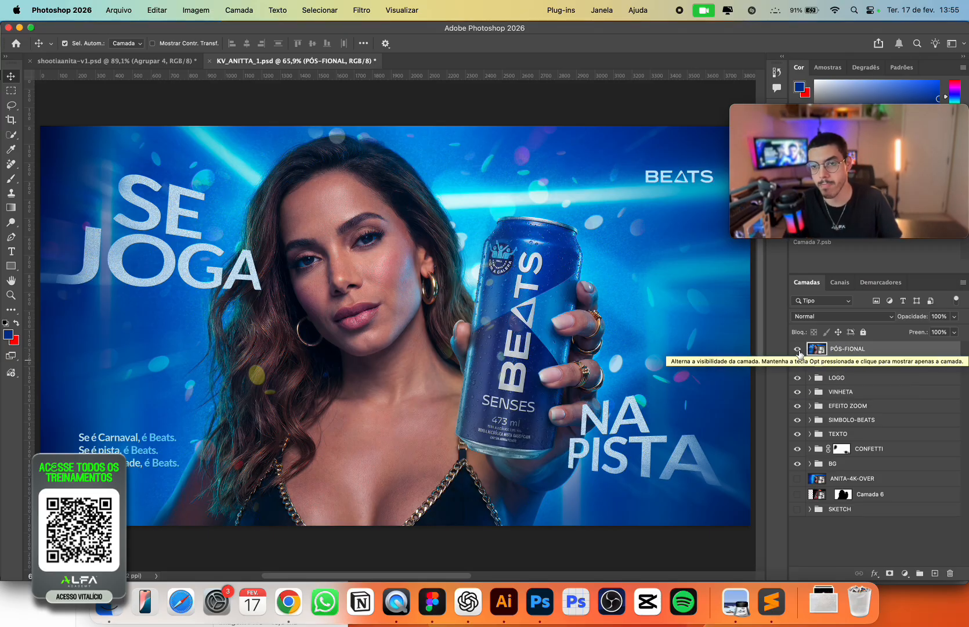
# Correct the name of the stamped smart object layer to PÓS-FINAL.
pyautogui.doubleClick(853, 349)
pyautogui.press('Right')
pyautogui.press('BackSpace')
pyautogui.press('BackSpace')
pyautogui.press('BackSpace')
pyautogui.press('BackSpace')
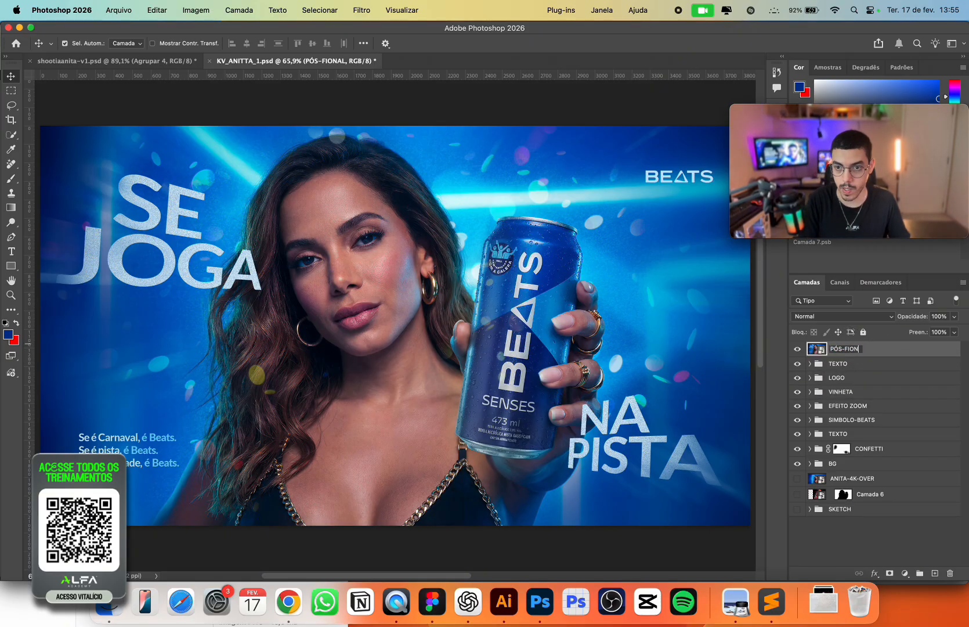
pyautogui.write('NAL')
pyautogui.press('Return')
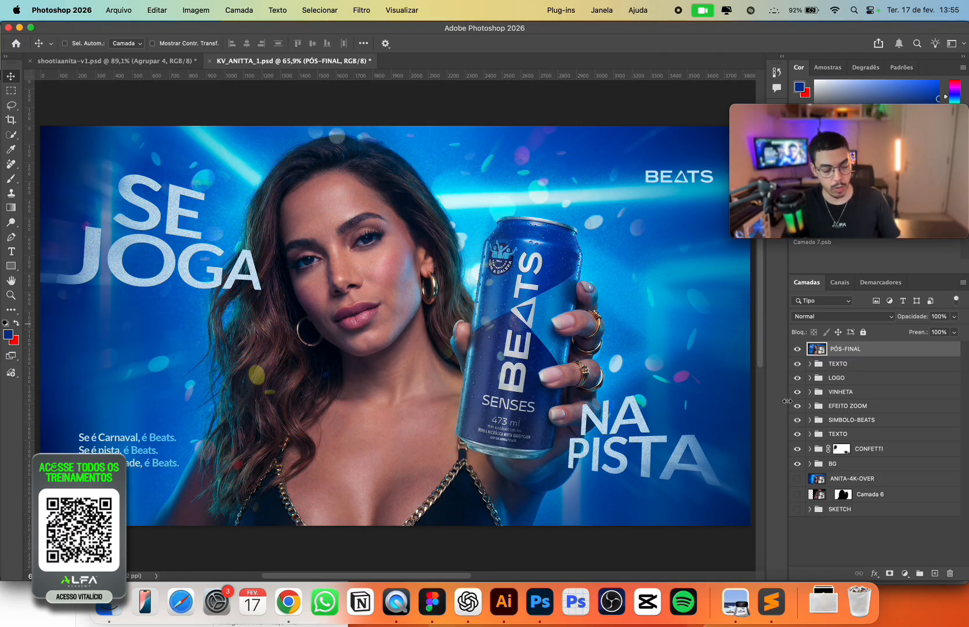
# Start a Camera Raw filter on the PÓS-FINAL layer and set Textura to +11 and Claridade to +18.
pyautogui.press('super+shift+a')
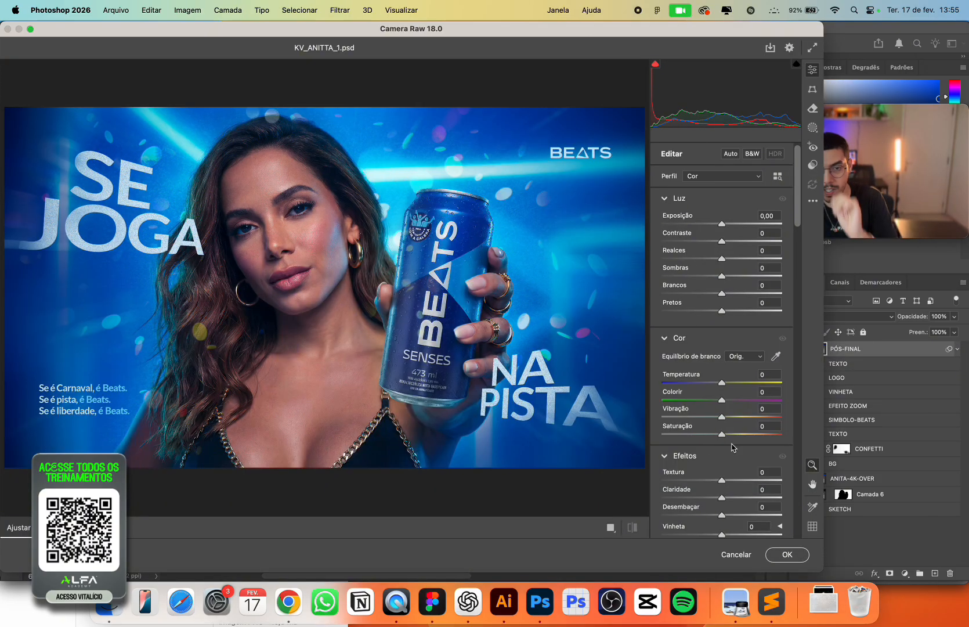
pyautogui.scroll(-5, 800, 214)
pyautogui.moveTo(722, 193); pyautogui.dragTo(733, 193)
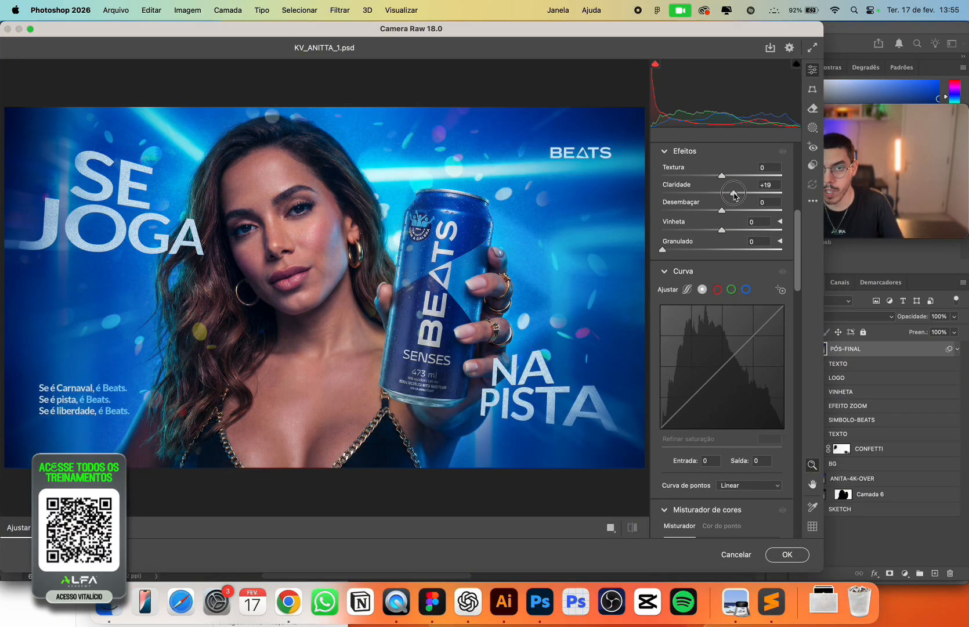
pyautogui.scroll(-10, 788, 446)
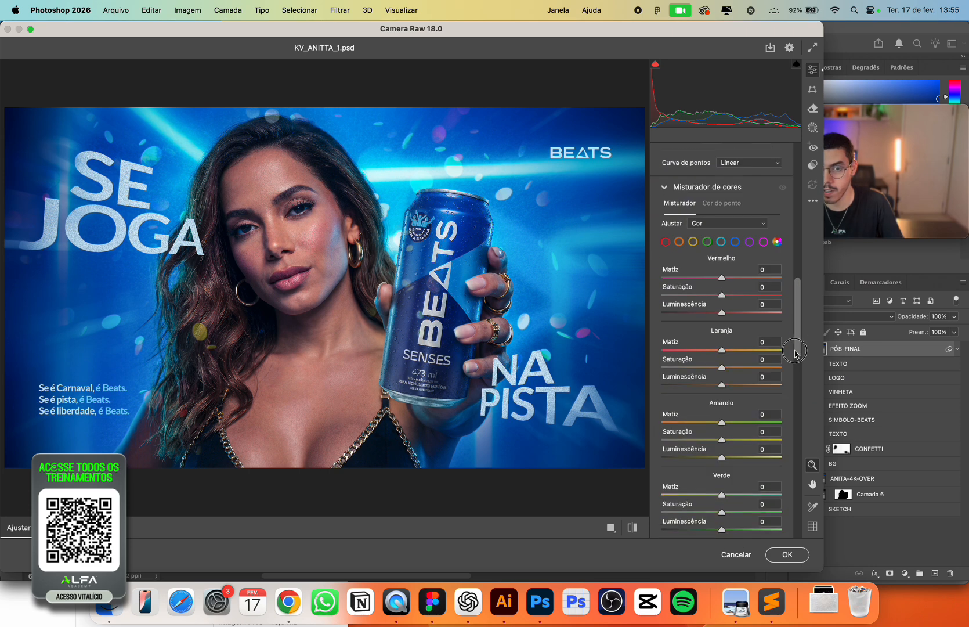
pyautogui.scroll(-10, 788, 445)
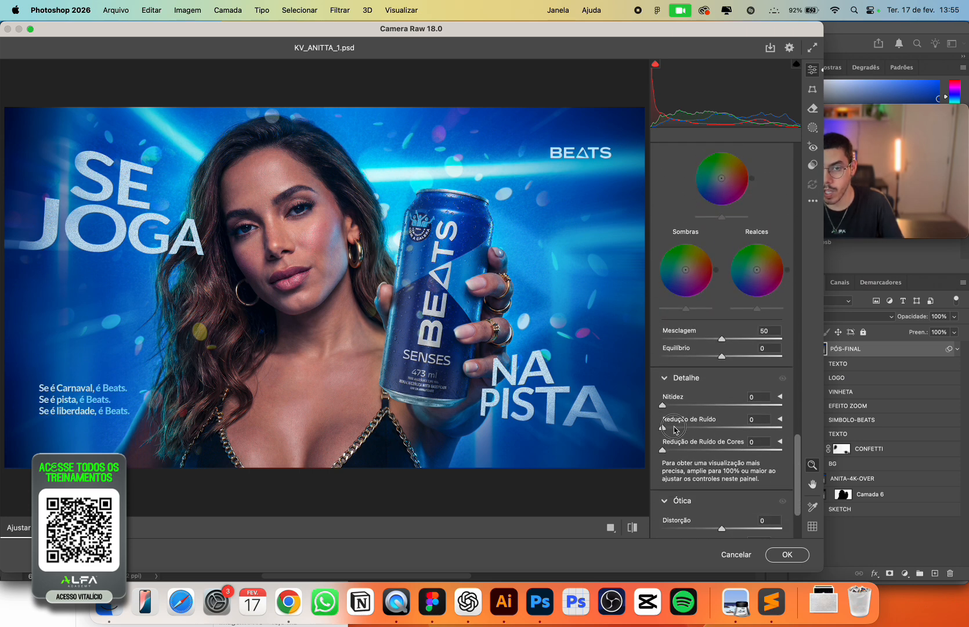
pyautogui.moveTo(667, 418); pyautogui.dragTo(675, 417)
pyautogui.moveTo(796, 448); pyautogui.dragTo(787, 190)
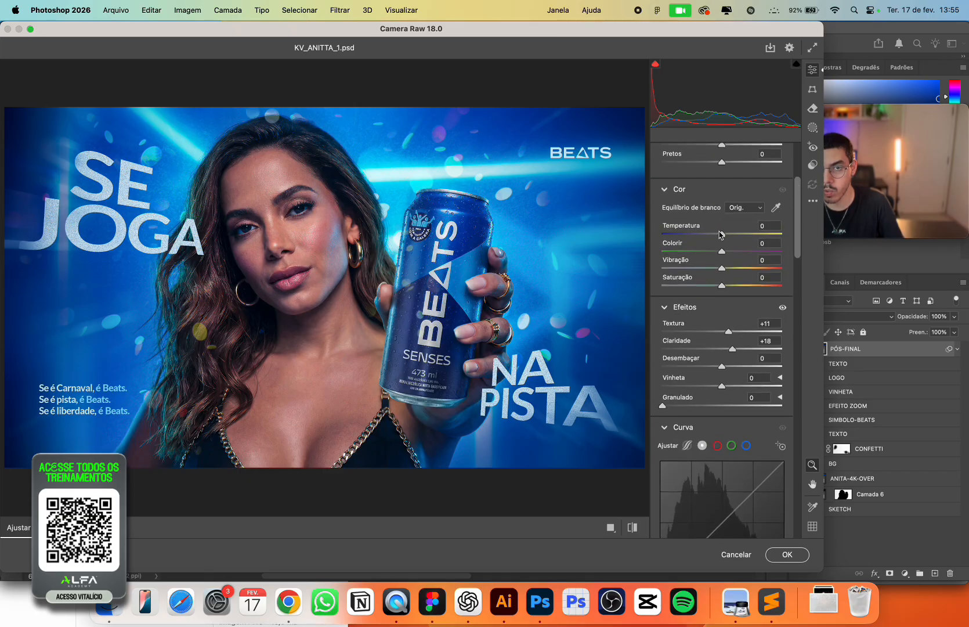
# Set the Camera Raw Temperatura to -6 and Granulado to 31, and apply the filter.
pyautogui.moveTo(720, 235); pyautogui.dragTo(719, 234)
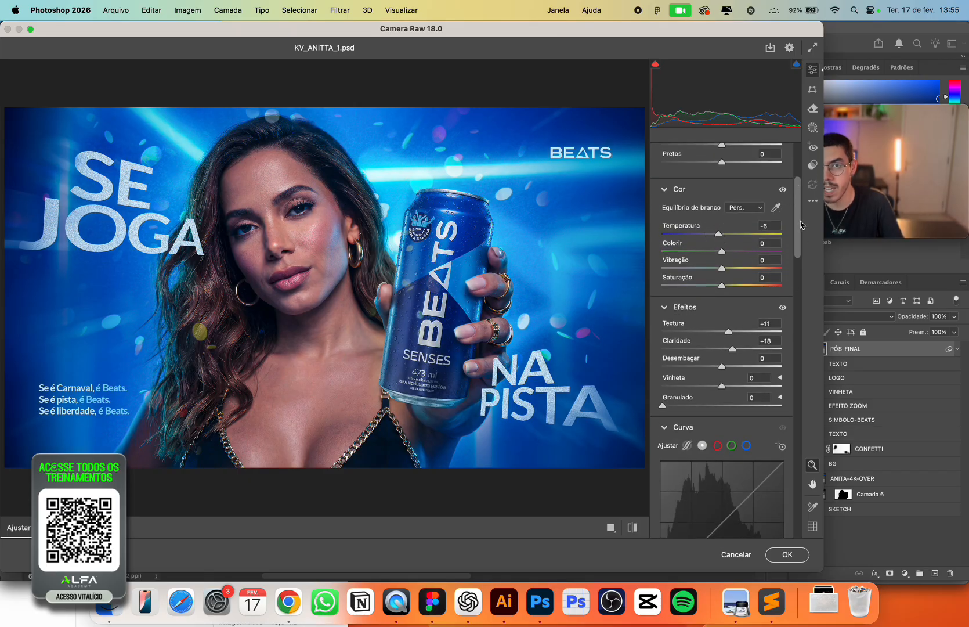
pyautogui.moveTo(802, 225); pyautogui.dragTo(781, 206)
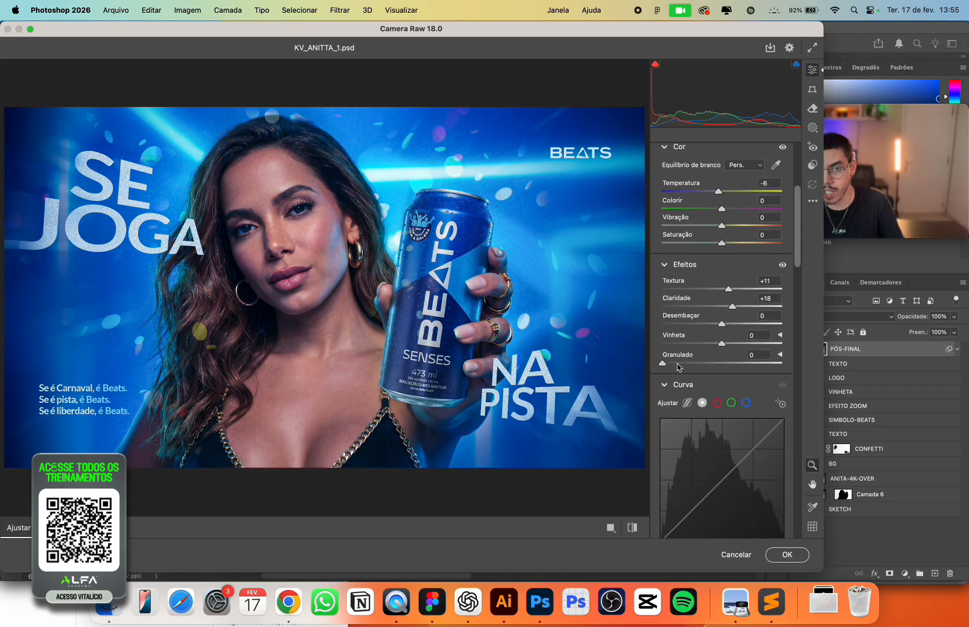
pyautogui.moveTo(678, 366); pyautogui.dragTo(703, 373)
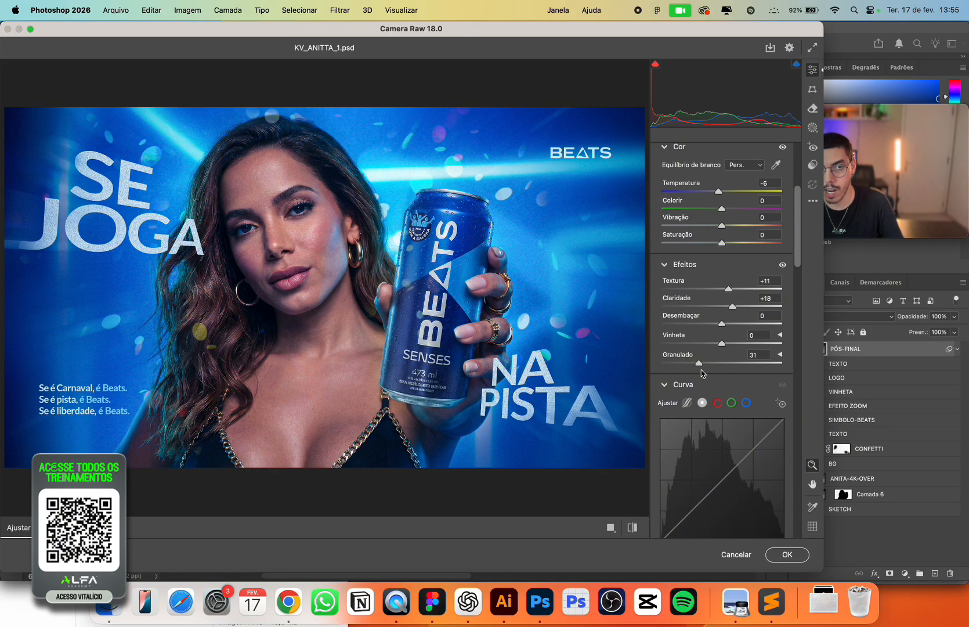
pyautogui.press('Return')
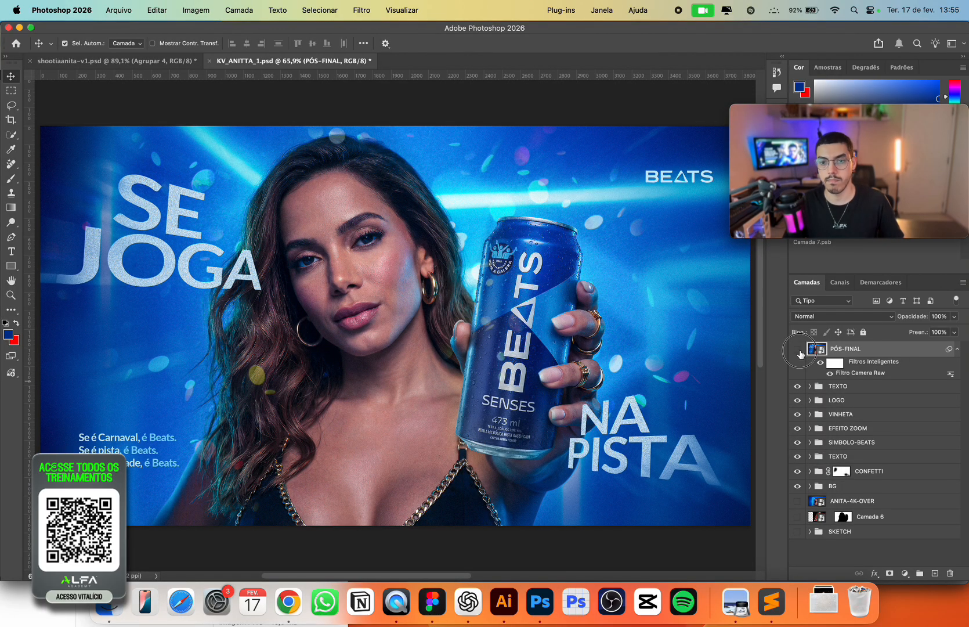
# Check the filter's effect on PÓS-FINAL, collapse its smart filters and add a layer mask inverted to black.
pyautogui.click(798, 350)
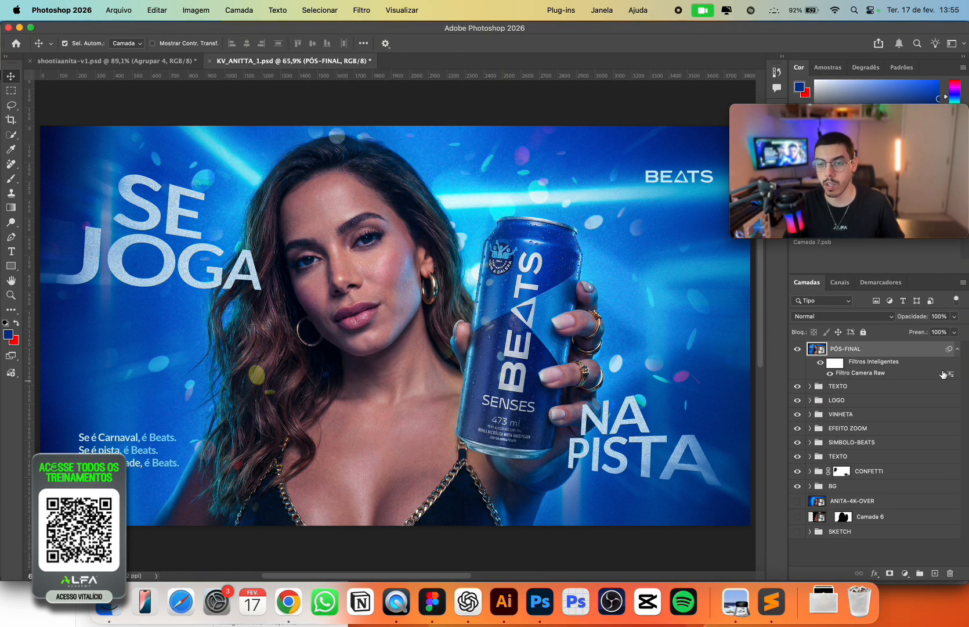
pyautogui.click(958, 350)
pyautogui.click(889, 573)
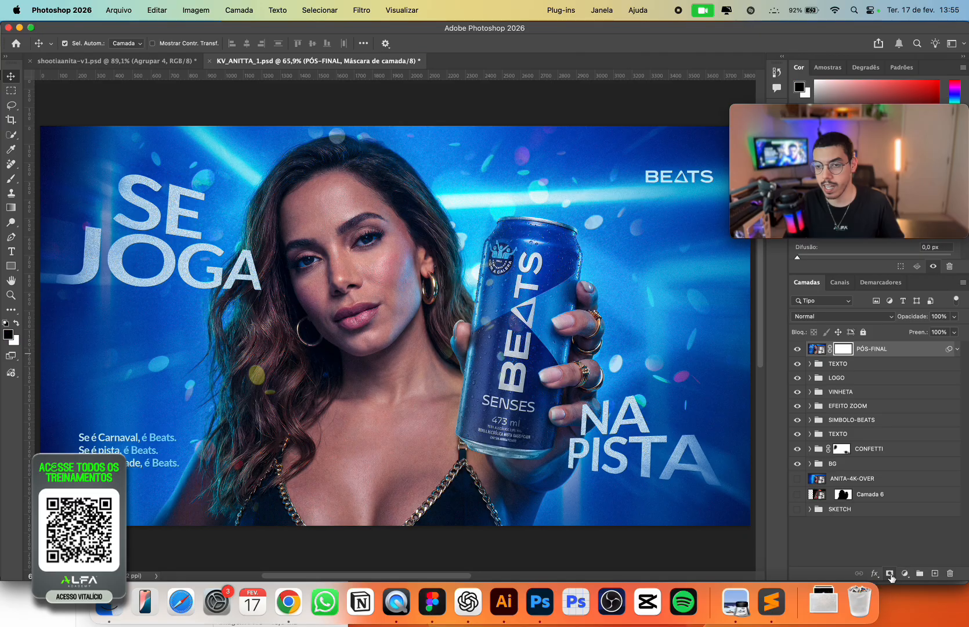
pyautogui.press('super+i')
# Paint white on the PÓS-FINAL mask along the canvas's left edge with a soft 1200 px brush.
pyautogui.press('b')
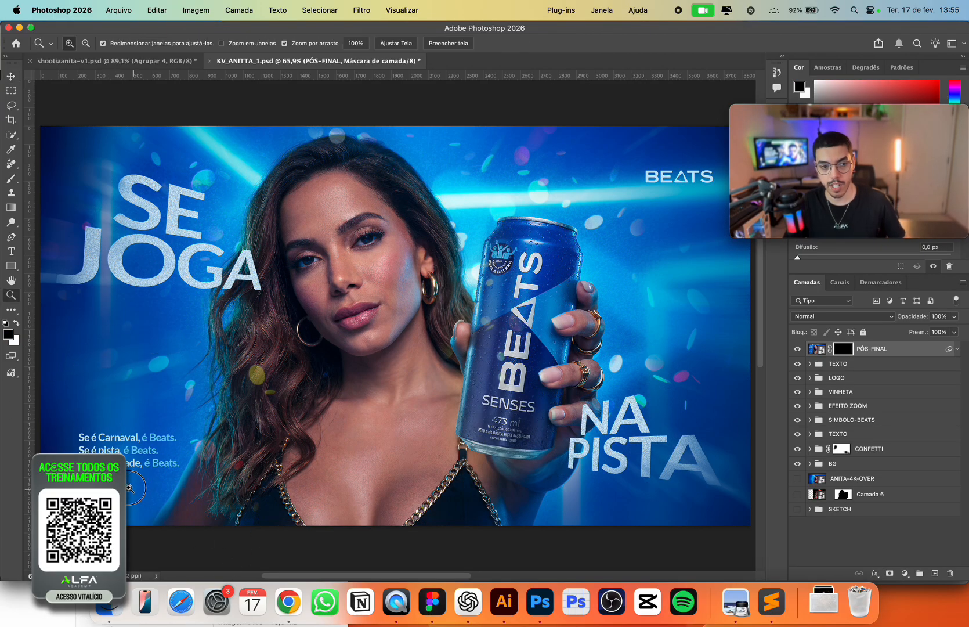
pyautogui.scroll(-2, 137, 496)
pyautogui.press('[')
pyautogui.press('[')
pyautogui.press('[')
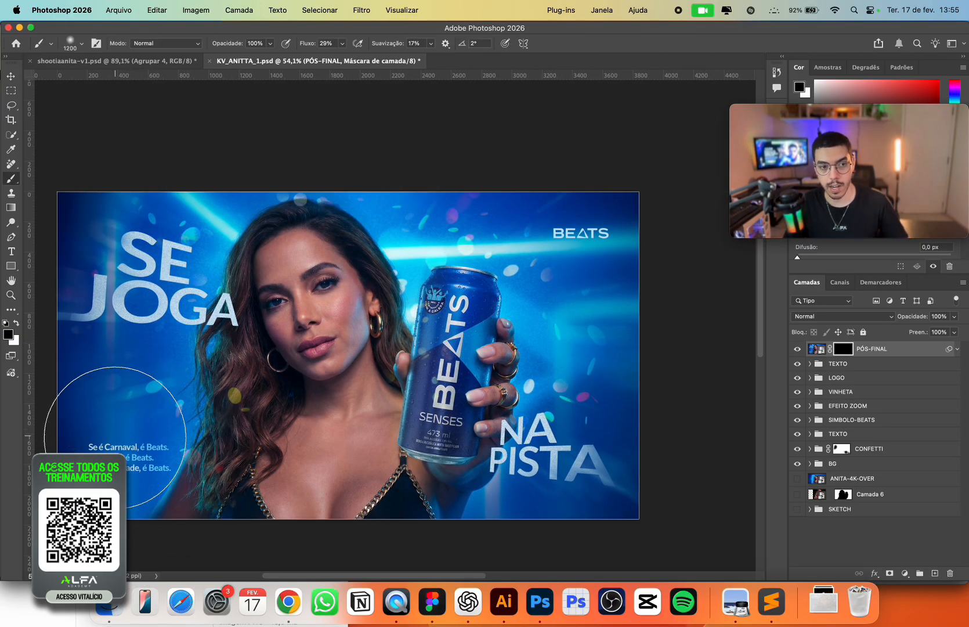
pyautogui.press('x')
pyautogui.moveTo(80, 443)
pyautogui.mouseDown()
pyautogui.moveTo(96, 202)
pyautogui.moveTo(72, 221)
pyautogui.mouseUp()
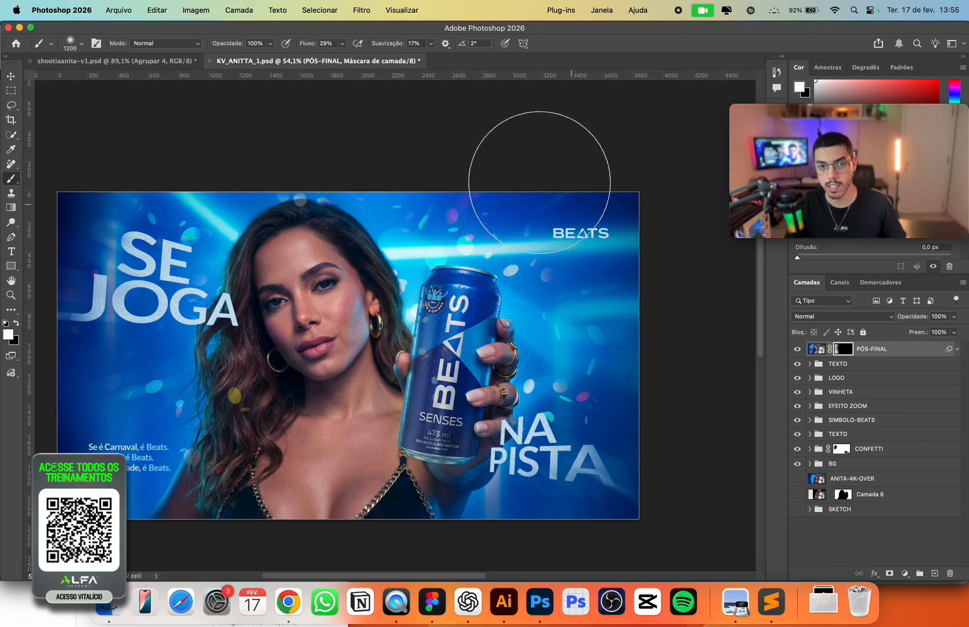
pyautogui.press('super+0')
pyautogui.press('v')
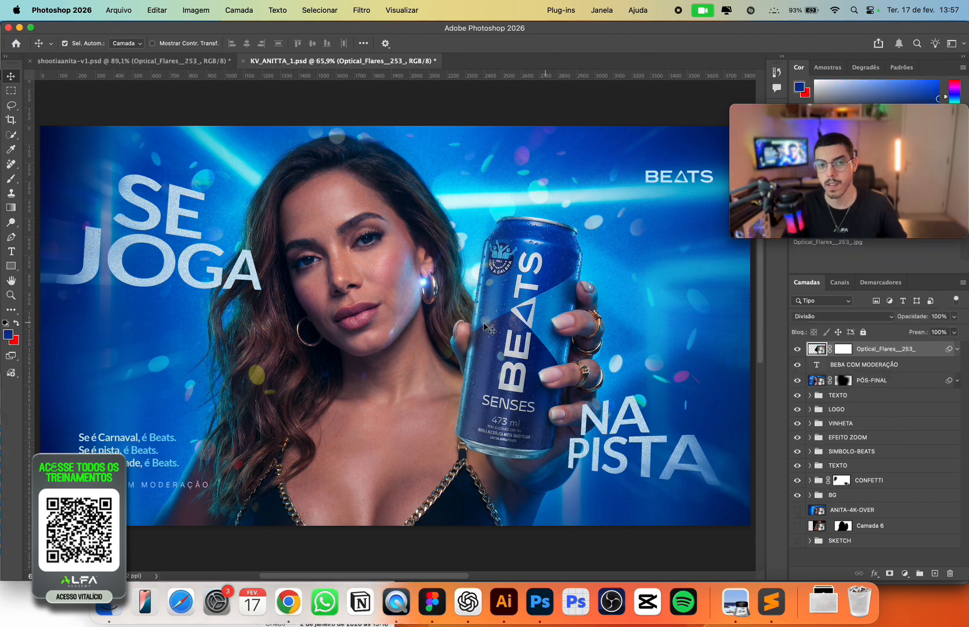
# Move the Optical_Flares__253_ flare onto the right end of the can's top rim, scaled to about 126% and rotated about 65.6°.
pyautogui.moveTo(452, 282); pyautogui.dragTo(601, 269)
pyautogui.moveTo(698, 251); pyautogui.dragTo(679, 201)
pyautogui.moveTo(580, 284); pyautogui.dragTo(553, 248)
pyautogui.moveTo(638, 219); pyautogui.dragTo(617, 420)
pyautogui.moveTo(589, 309); pyautogui.dragTo(559, 248)
pyautogui.moveTo(646, 258); pyautogui.dragTo(685, 265)
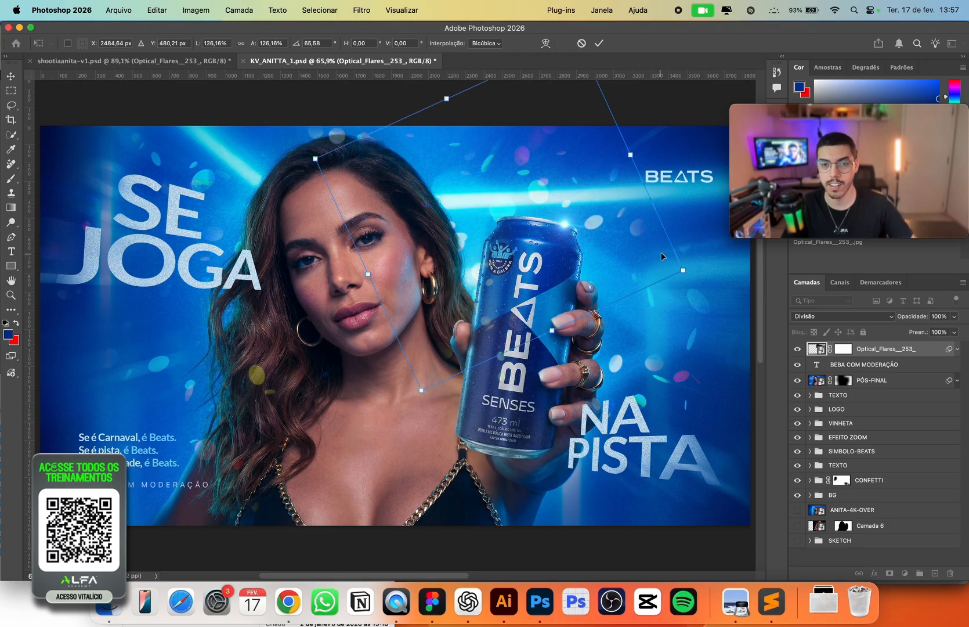
pyautogui.press('Return')
# Shift the Optical_Flares__253_ flare along to the middle of the can's top rim.
pyautogui.press('super+t')
pyautogui.moveTo(604, 236); pyautogui.dragTo(574, 231)
pyautogui.press('Return')
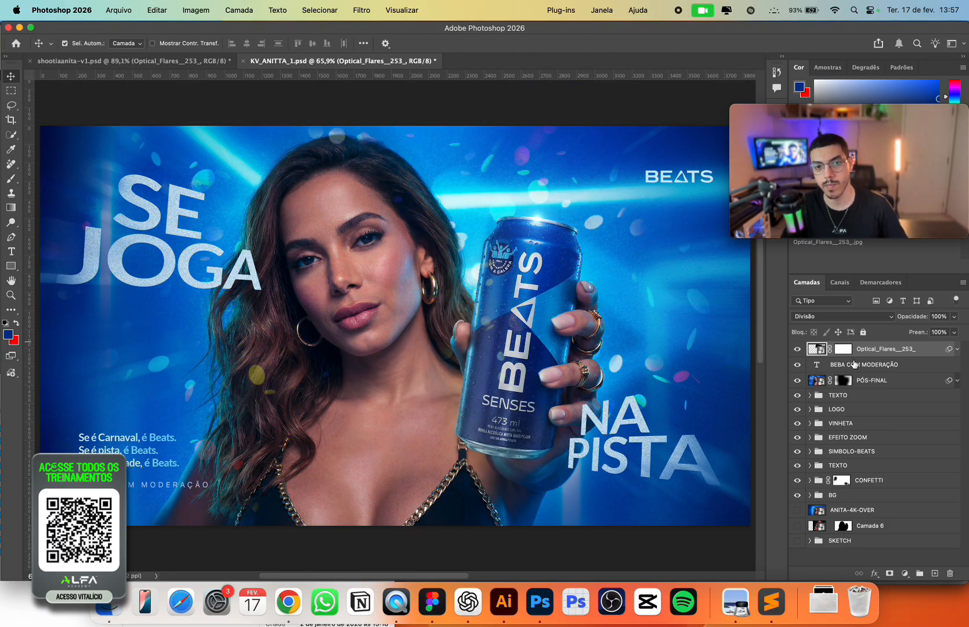
# Open the contents of the Optical_Flares__253_ smart object, unlock its background layer and copy the whole flare image.
pyautogui.doubleClick(819, 351)
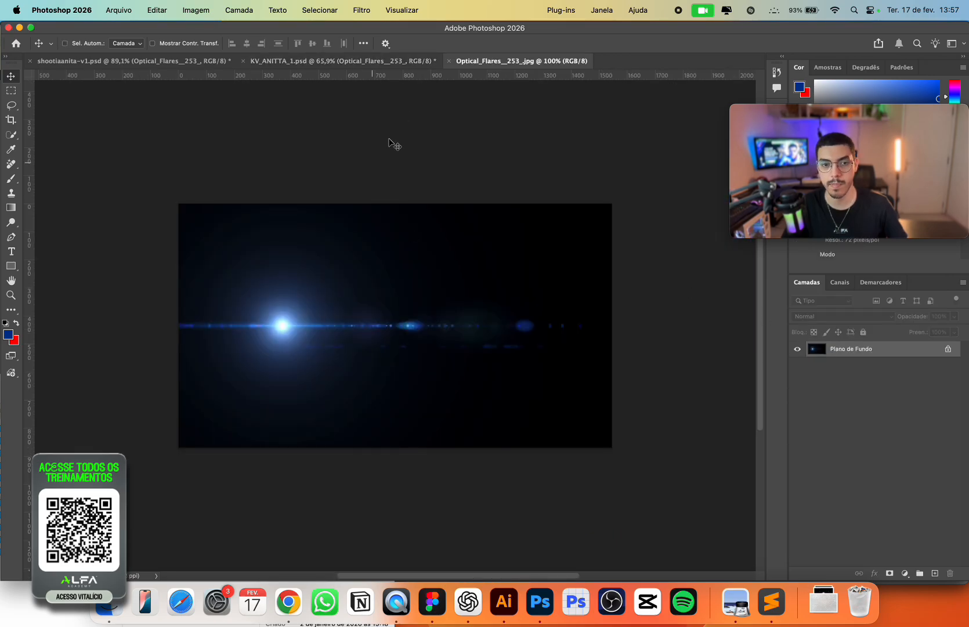
pyautogui.click(948, 349)
pyautogui.press('super+a')
pyautogui.press('super+c')
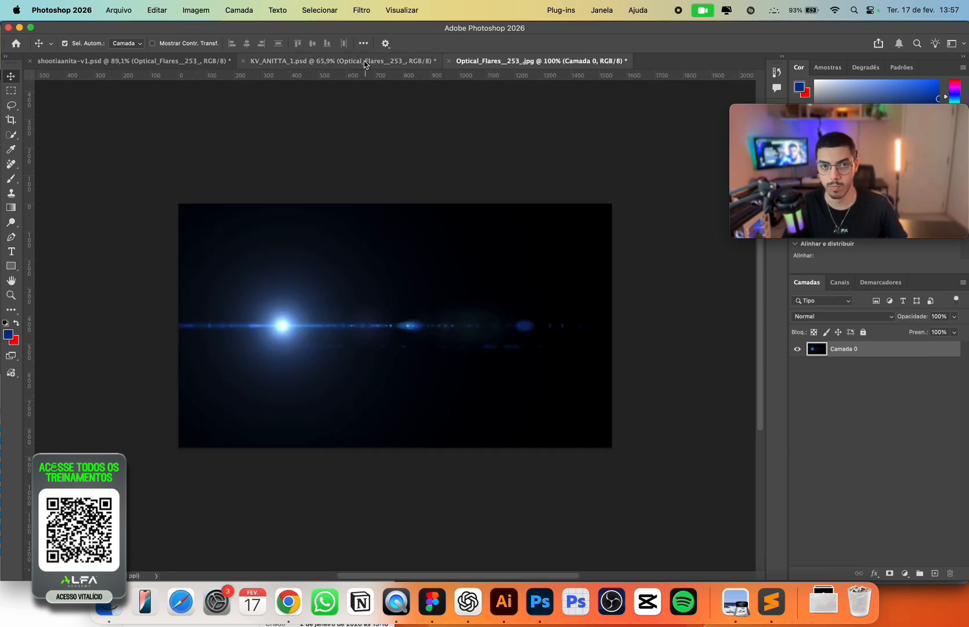
# Try a pasted second flare in Divisão blend mode over the can's top rim in KV_ANITTA_1, and remove it.
pyautogui.click(343, 61)
pyautogui.press('super+v')
pyautogui.click(836, 316)
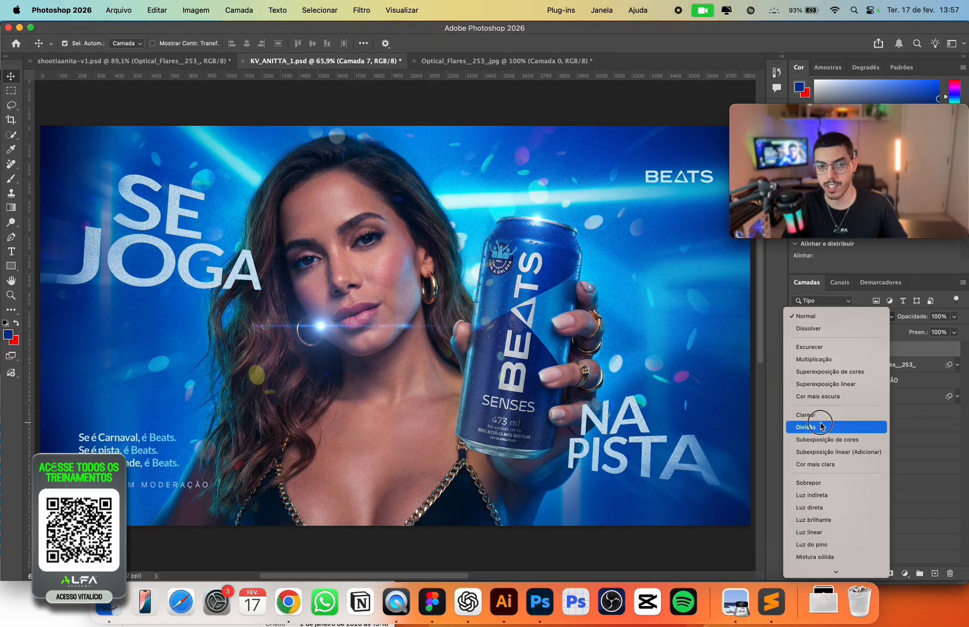
pyautogui.click(820, 428)
pyautogui.press('super+t')
pyautogui.moveTo(396, 339); pyautogui.dragTo(618, 233)
pyautogui.press('Return')
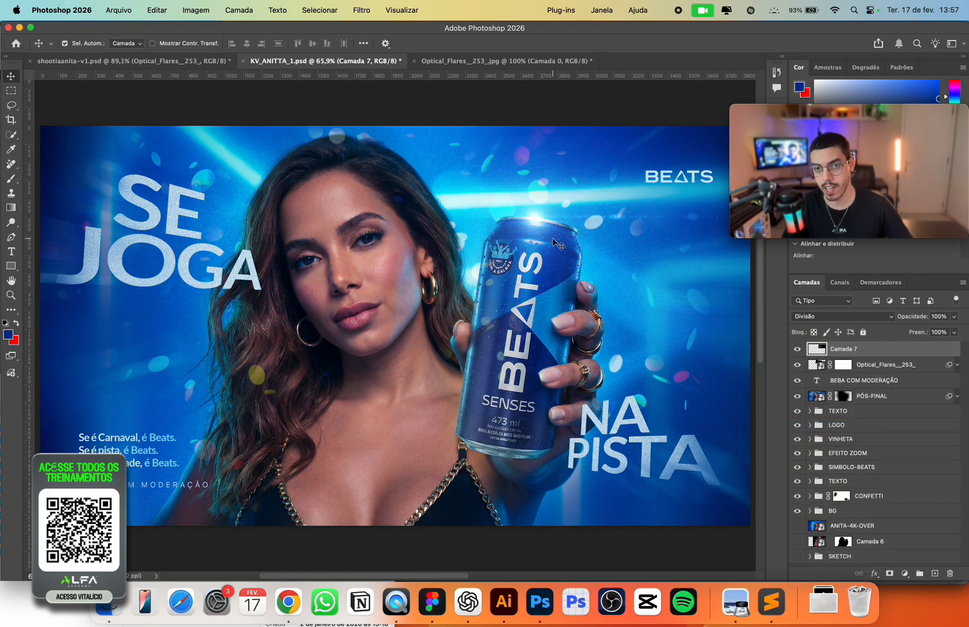
pyautogui.press('Delete')
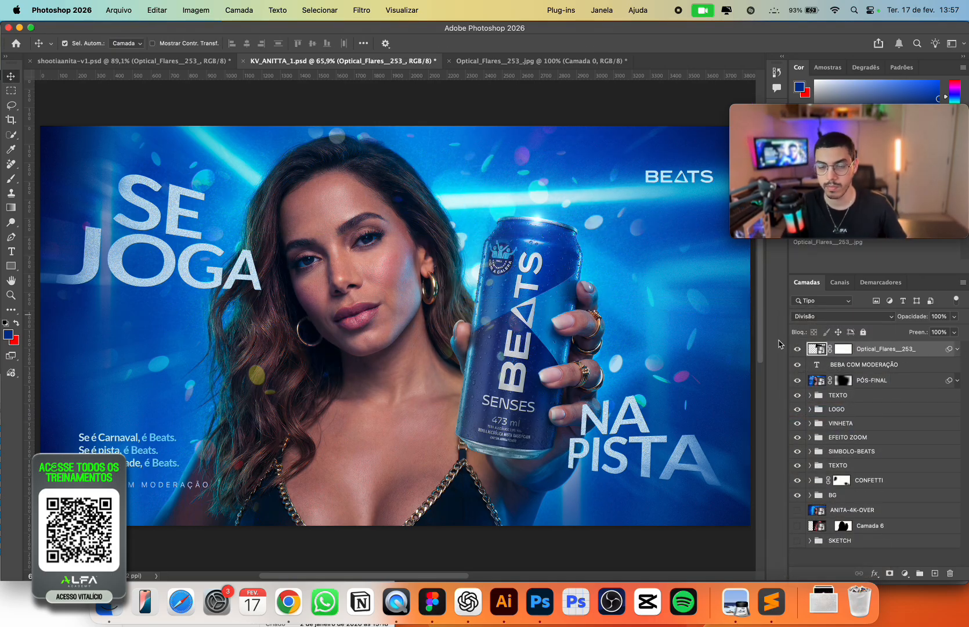
pyautogui.press('super+0')
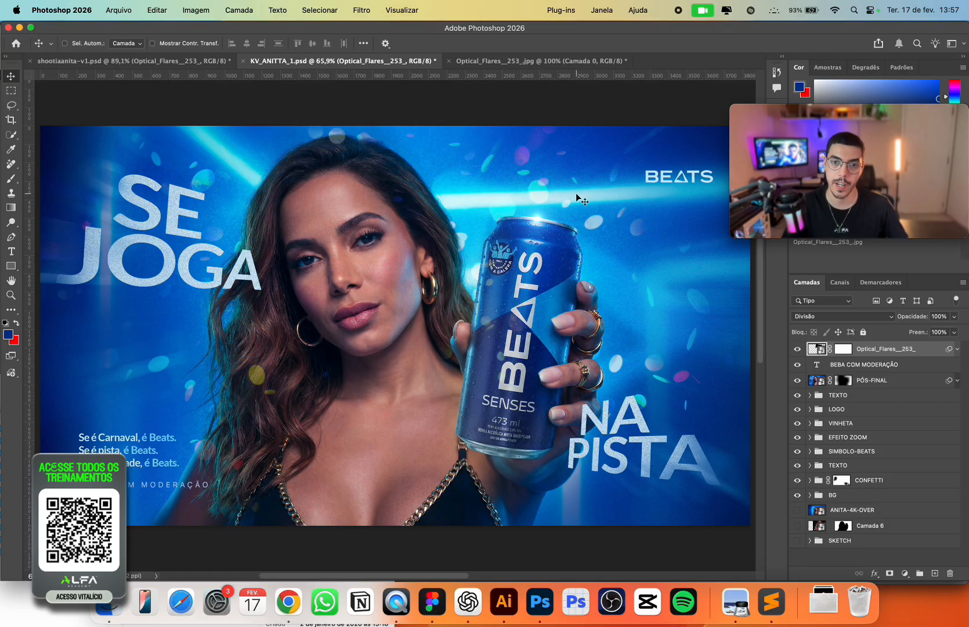
pyautogui.press('super+minus')
pyautogui.press('super+0')
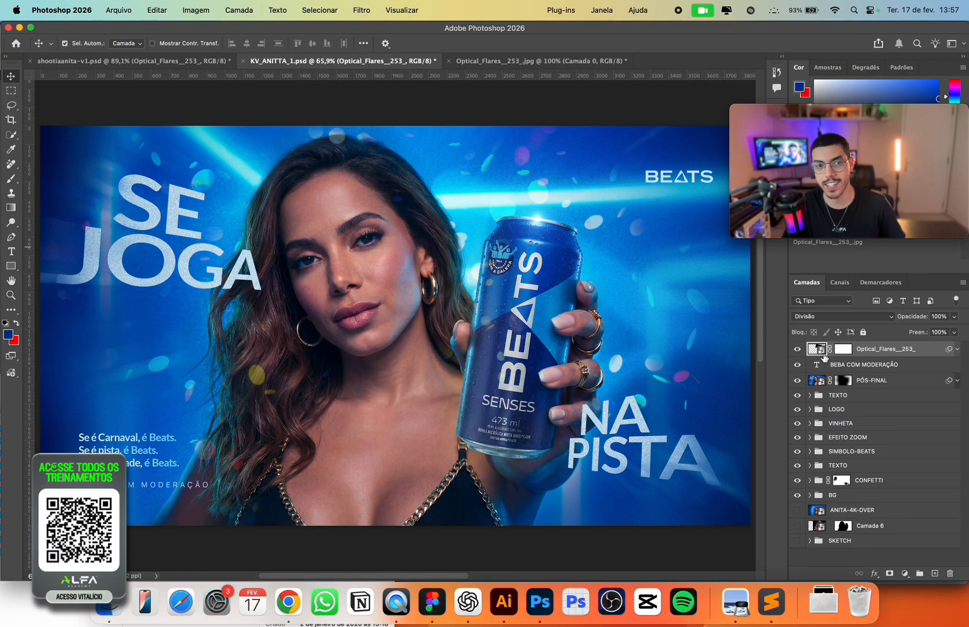
pyautogui.moveTo(819, 203); pyautogui.dragTo(818, 120)
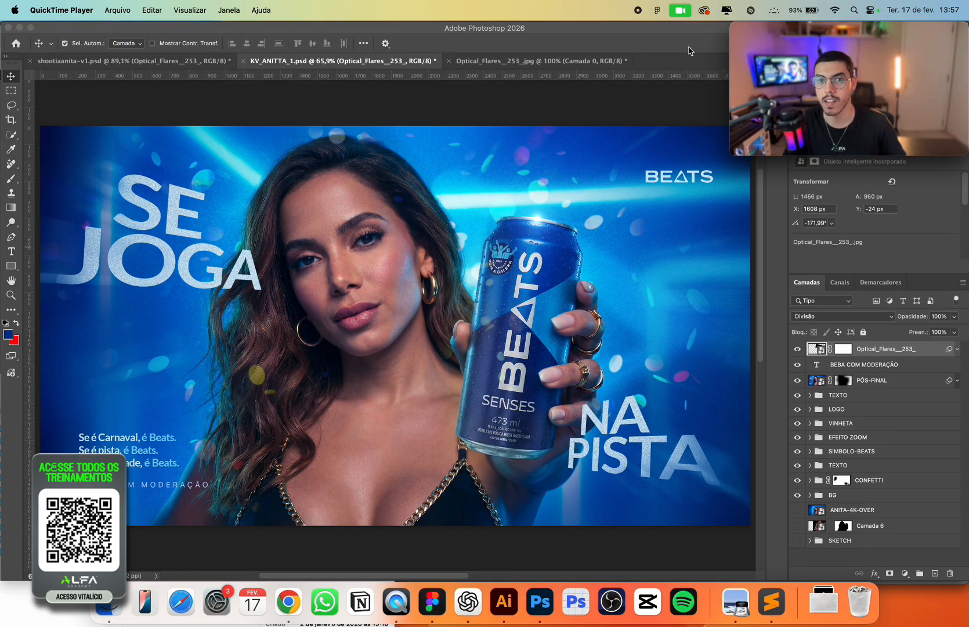
pyautogui.click(672, 244)
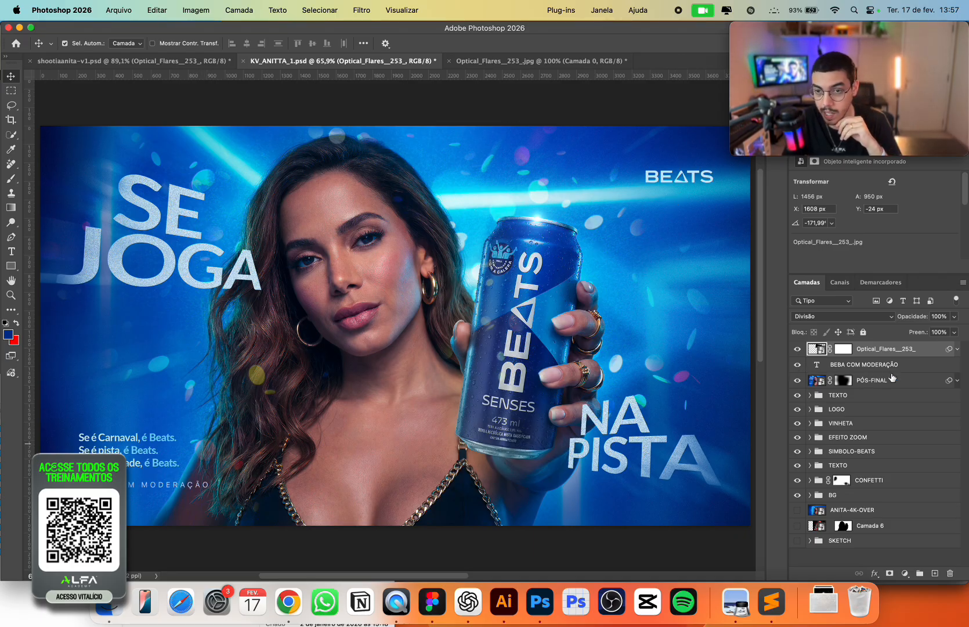
# Group the Optical_Flares__253_, BEBA COM MODERAÇÃO and PÓS-FINAL layers, name the group FINAL and save KV_ANITTA_1.psd.
pyautogui.keyDown('shift'); pyautogui.click(871, 385); pyautogui.keyUp('shift')
pyautogui.press('super+g')
pyautogui.doubleClick(838, 347)
pyautogui.write('F')
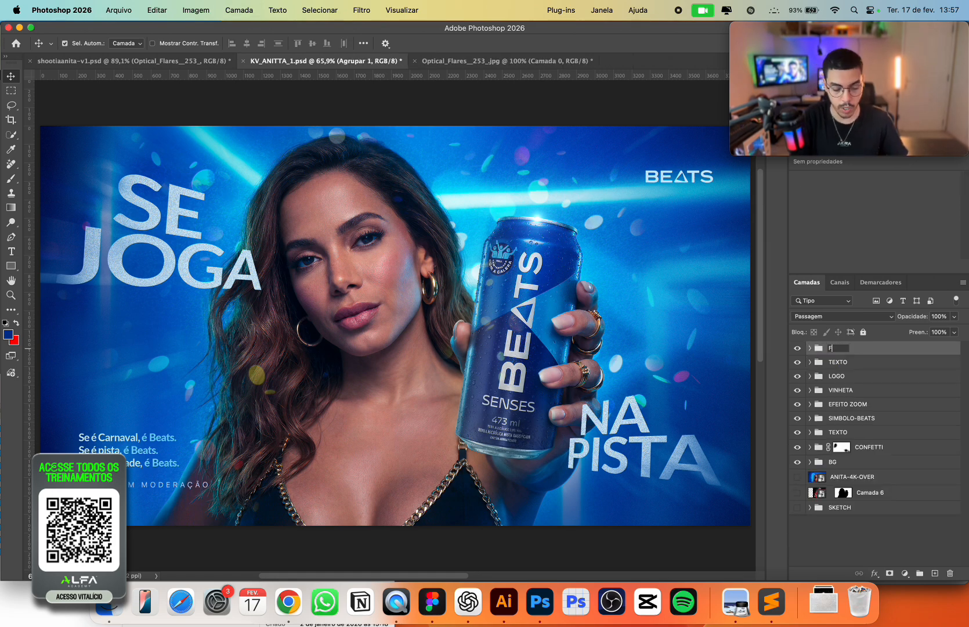
pyautogui.write('INAL')
pyautogui.press('Return')
pyautogui.press('super+s')
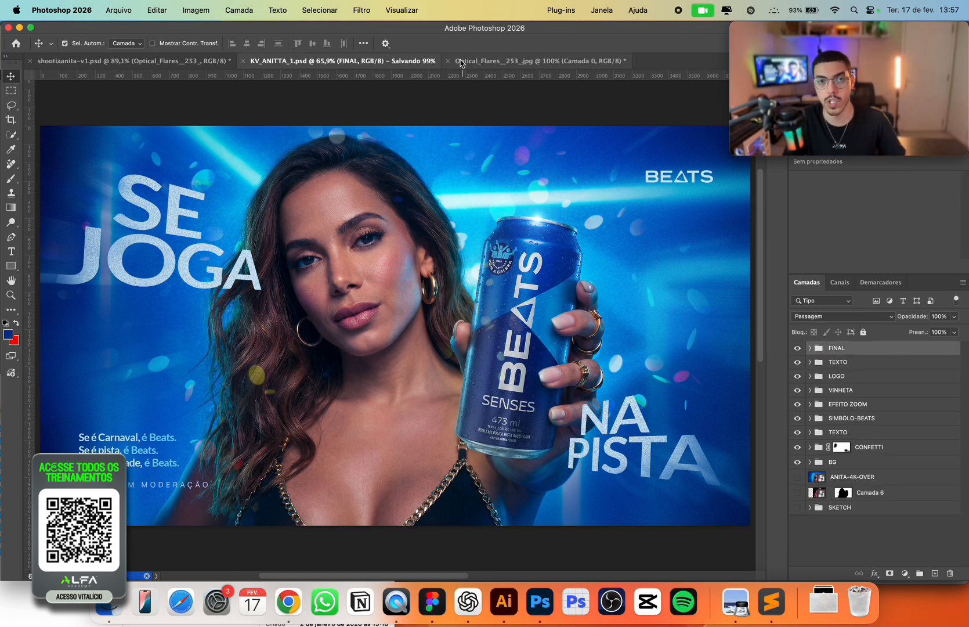
# Close the Optical_Flares__253_.jpg smart object document and return to the Move tool in KV_ANITTA_1.psd.
pyautogui.click(454, 62)
pyautogui.click(448, 61)
pyautogui.click(484, 250)
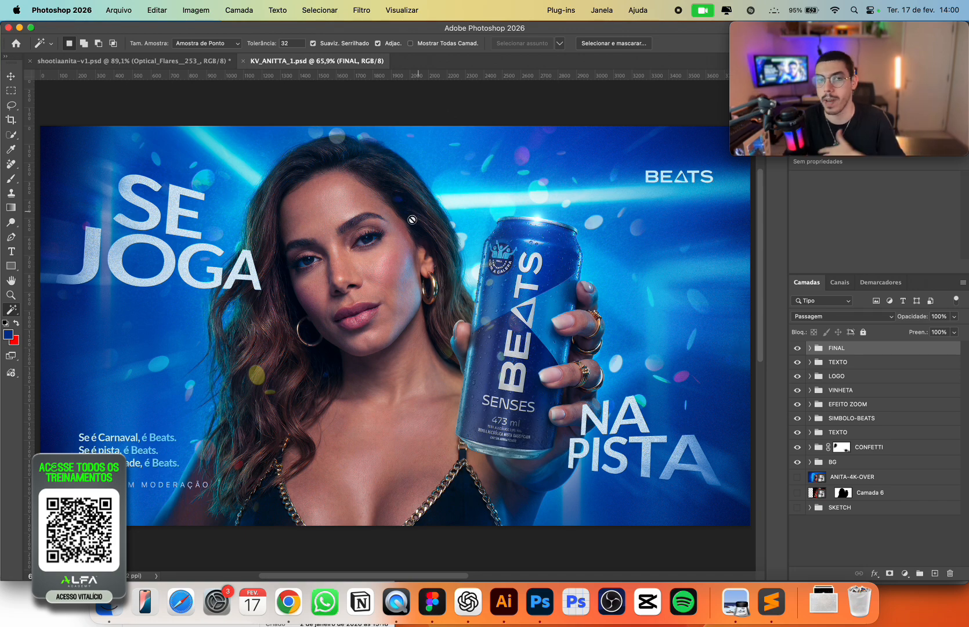
pyautogui.press('v')
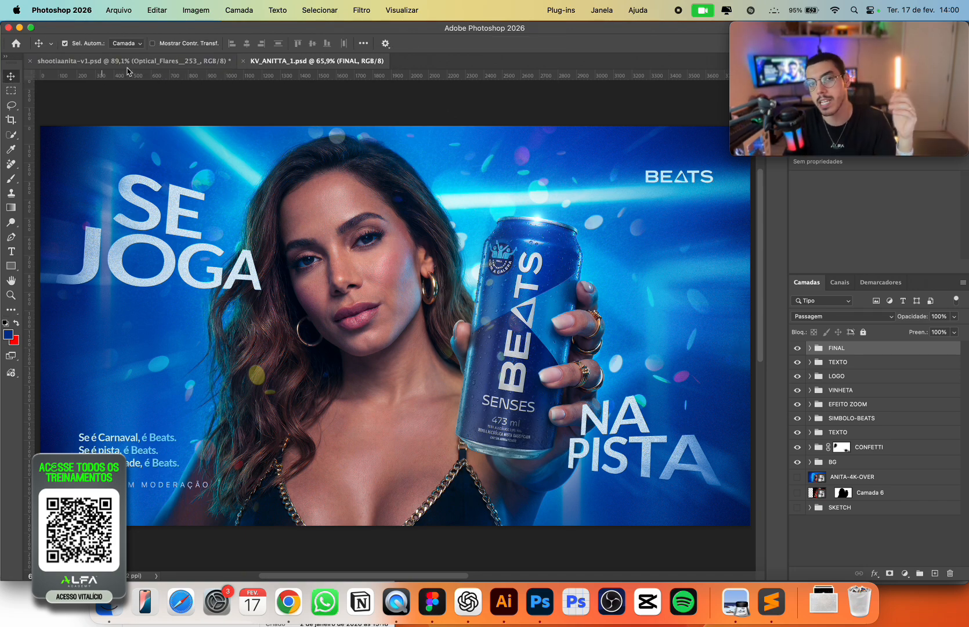
# View the vertical shootiaanita-v1.psd artwork for comparison and return to KV_ANITTA_1.psd.
pyautogui.click(178, 63)
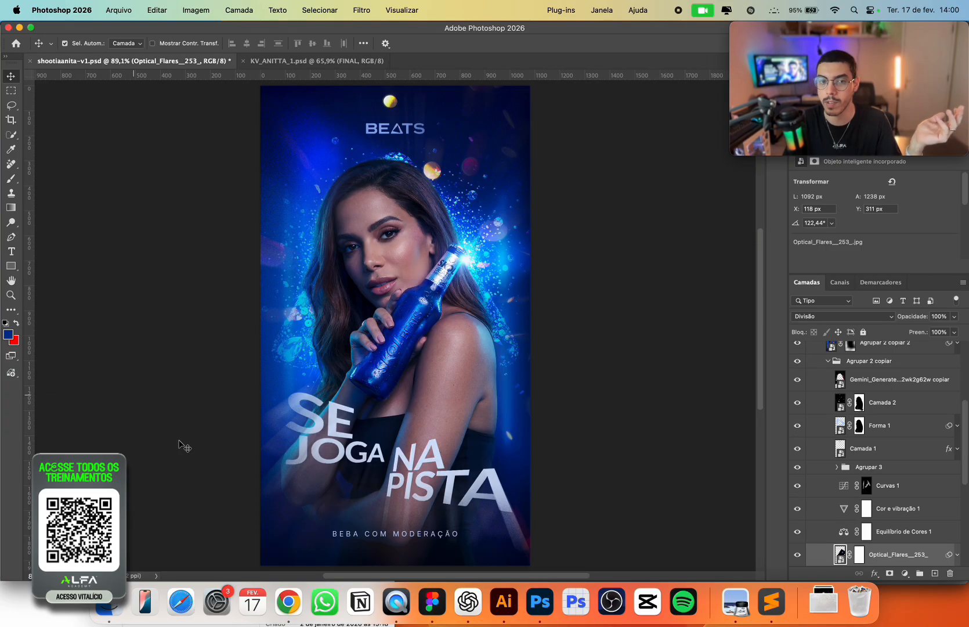
pyautogui.click(314, 61)
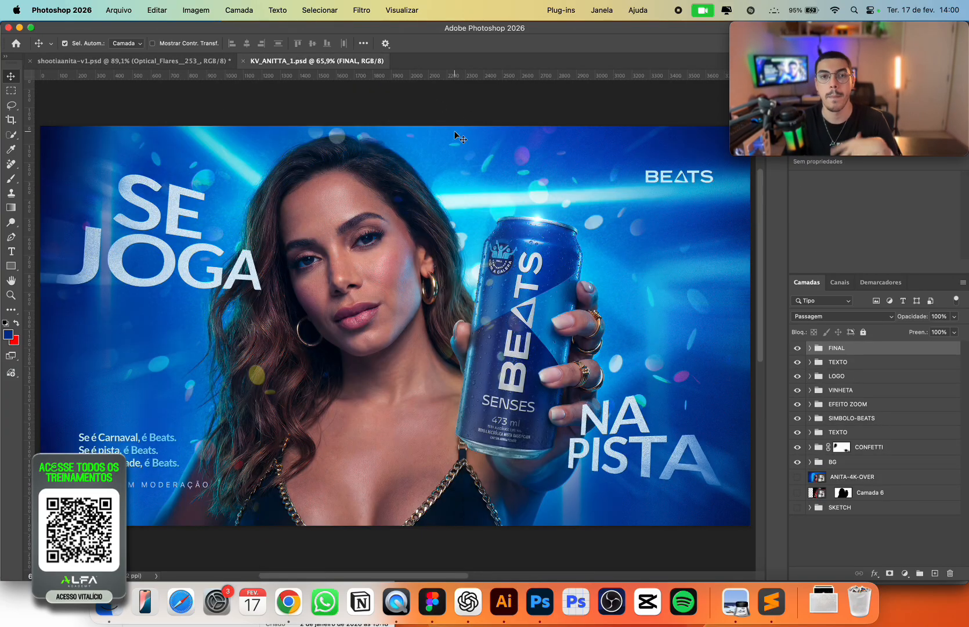